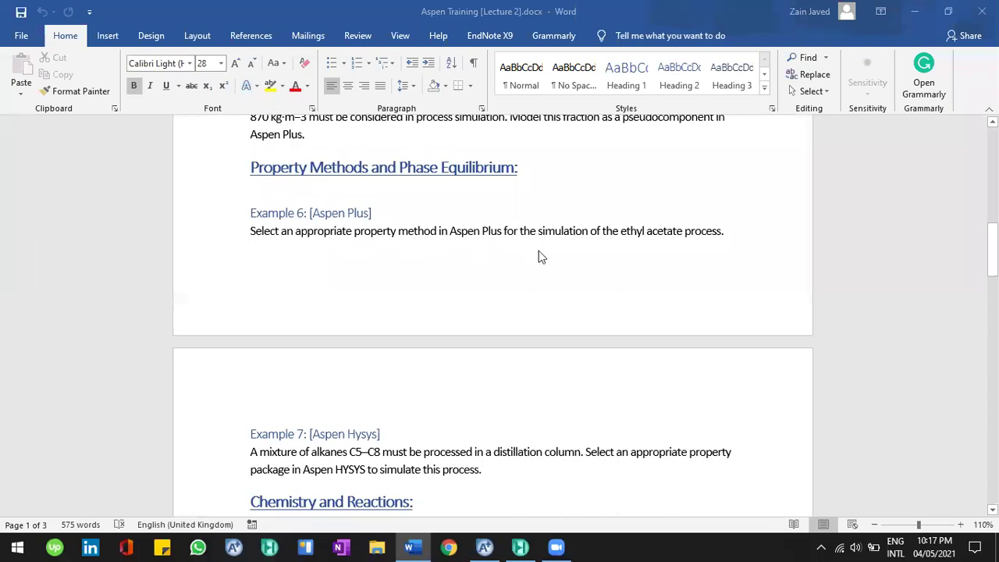
Read Example 6 on choosing a property method for the ethyl acetate process, and switch to Aspen Plus.
{"action": "left_click", "coordinate": [632, 231]}
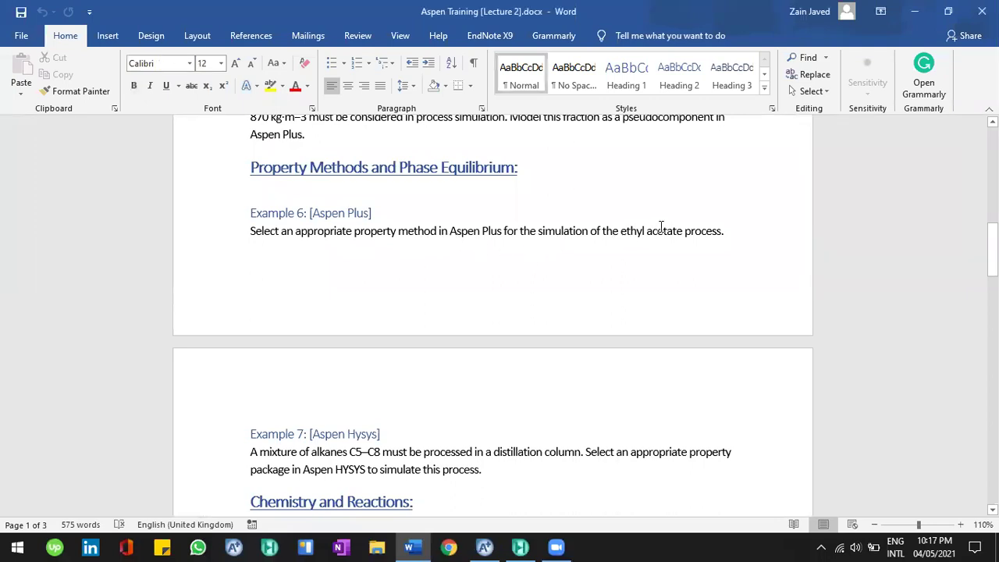
{"action": "scroll", "coordinate": [660, 226], "scroll_direction": "up", "scroll_amount": 1}
{"action": "scroll", "coordinate": [660, 225], "scroll_direction": "down", "scroll_amount": 1}
{"action": "scroll", "coordinate": [729, 194], "scroll_direction": "up", "scroll_amount": 1}
{"action": "scroll", "coordinate": [729, 194], "scroll_direction": "down", "scroll_amount": 2}
{"action": "left_click", "coordinate": [921, 11]}
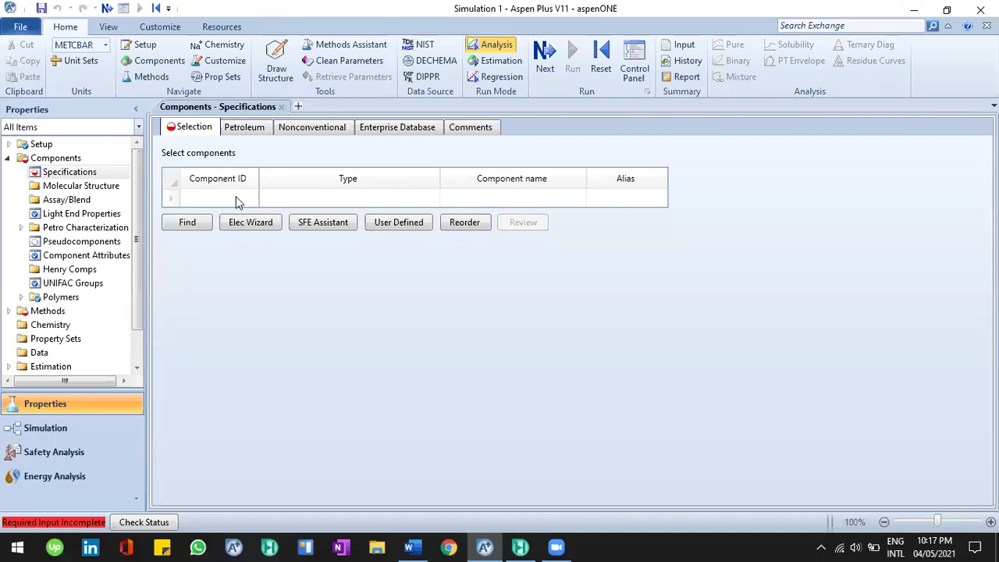
Add ETHANOL and WATER to the component list of the new simulation.
{"action": "left_click", "coordinate": [238, 201]}
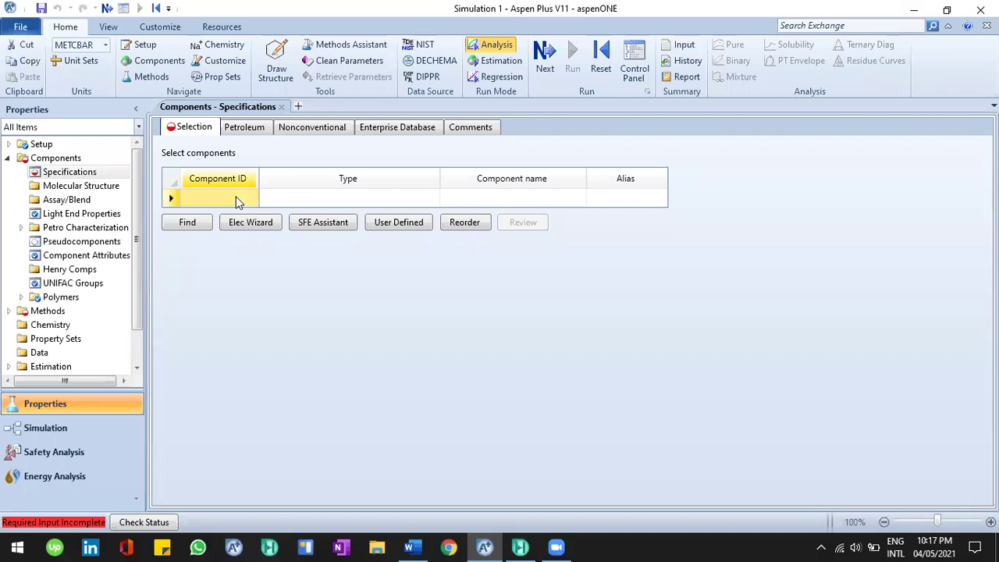
{"action": "type", "text": "ETHANO"}
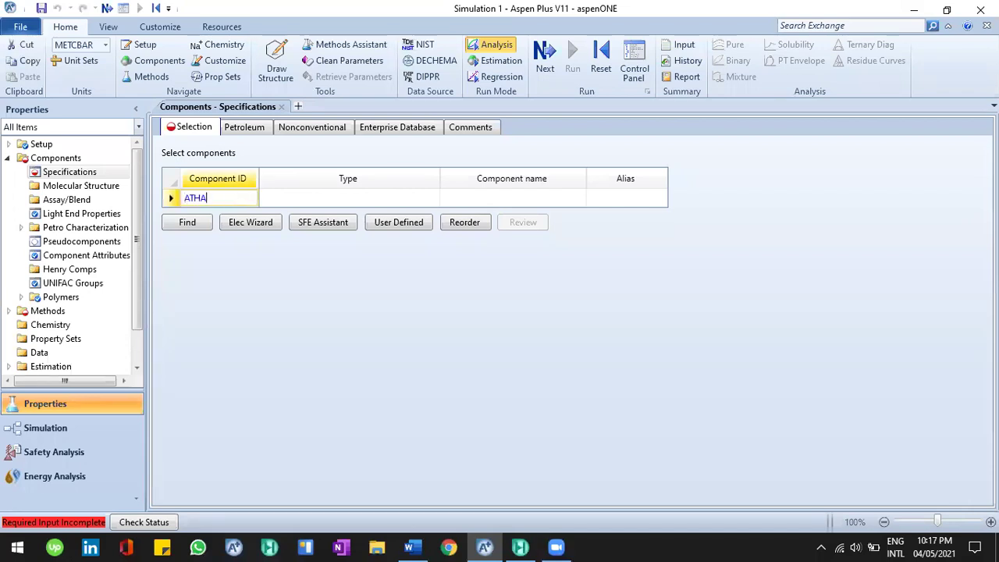
{"action": "key", "text": "BackSpace"}
{"action": "key", "text": "BackSpace"}
{"action": "key", "text": "BackSpace"}
{"action": "key", "text": "BackSpace"}
{"action": "key", "text": "BackSpace"}
{"action": "key", "text": "BackSpace"}
{"action": "type", "text": "ET"}
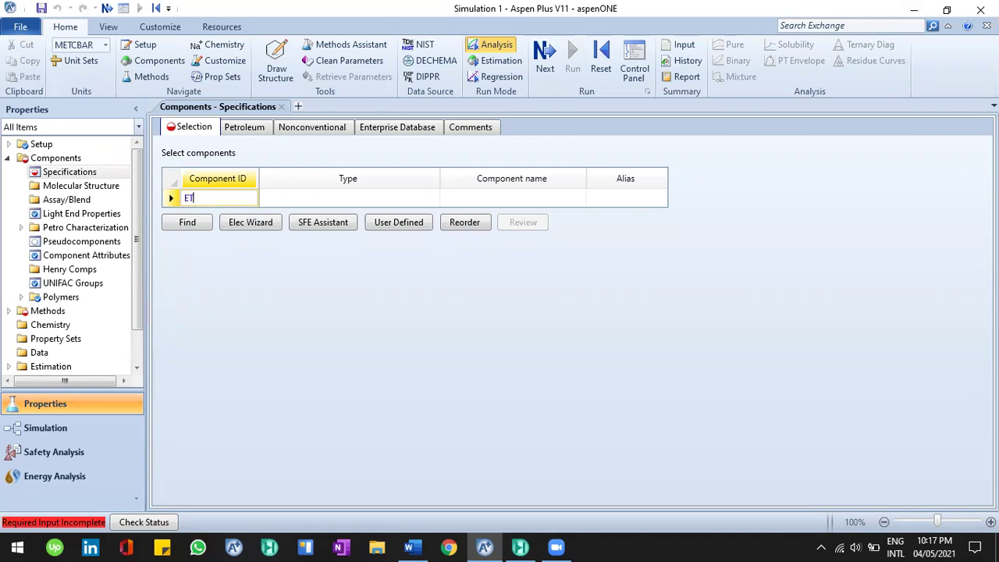
{"action": "type", "text": "HANOL"}
{"action": "key", "text": "Return"}
{"action": "type", "text": "WATER"}
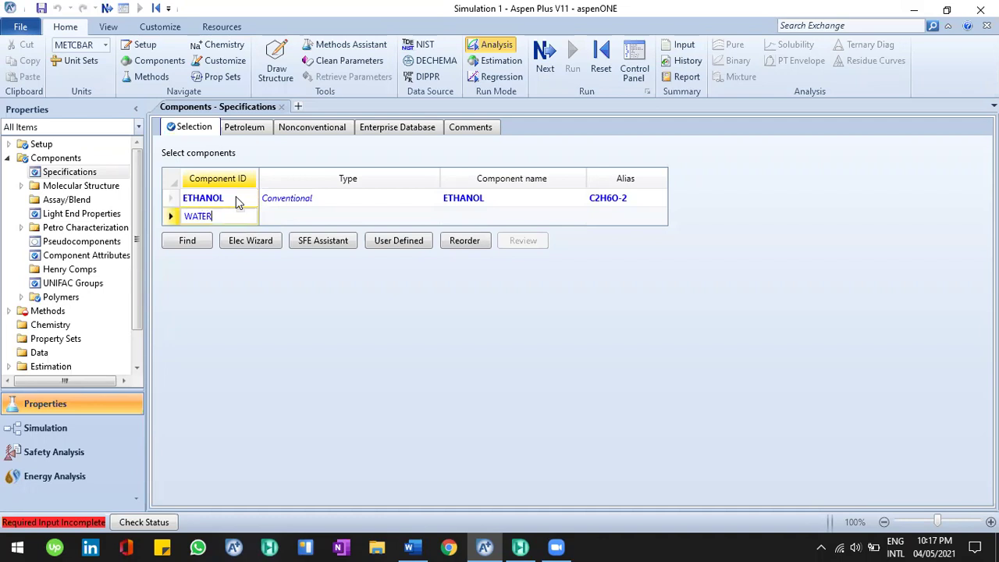
{"action": "key", "text": "Return"}
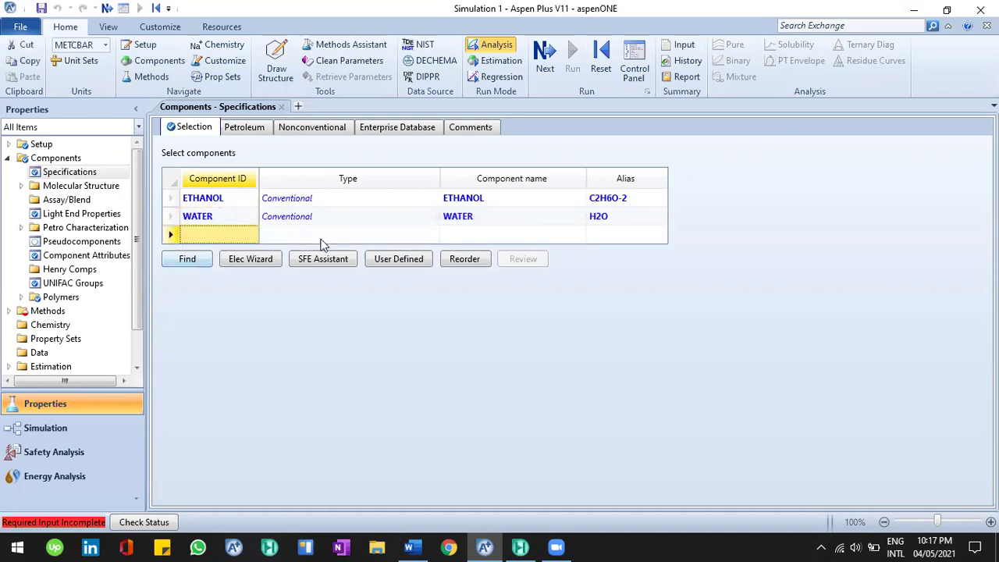
Search the compound databanks for "acetic acid" and add ACETIC-ACID (C2H4O2-1) to the component list.
{"action": "type", "text": "acetic acid"}
{"action": "key", "text": "Return"}
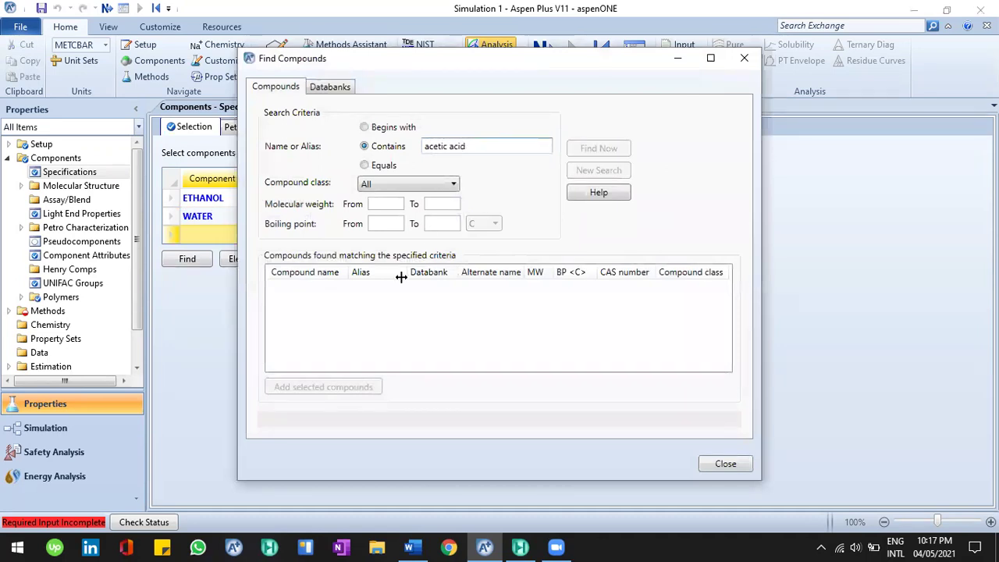
{"action": "left_click_drag", "start_coordinate": [348, 272], "coordinate": [380, 272]}
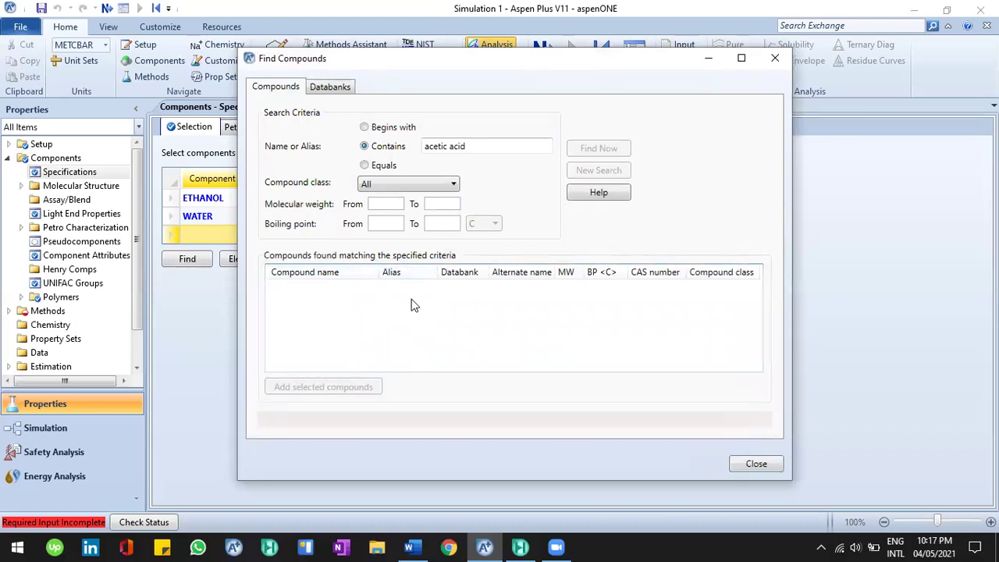
{"action": "left_click", "coordinate": [487, 141]}
{"action": "key", "text": "Return"}
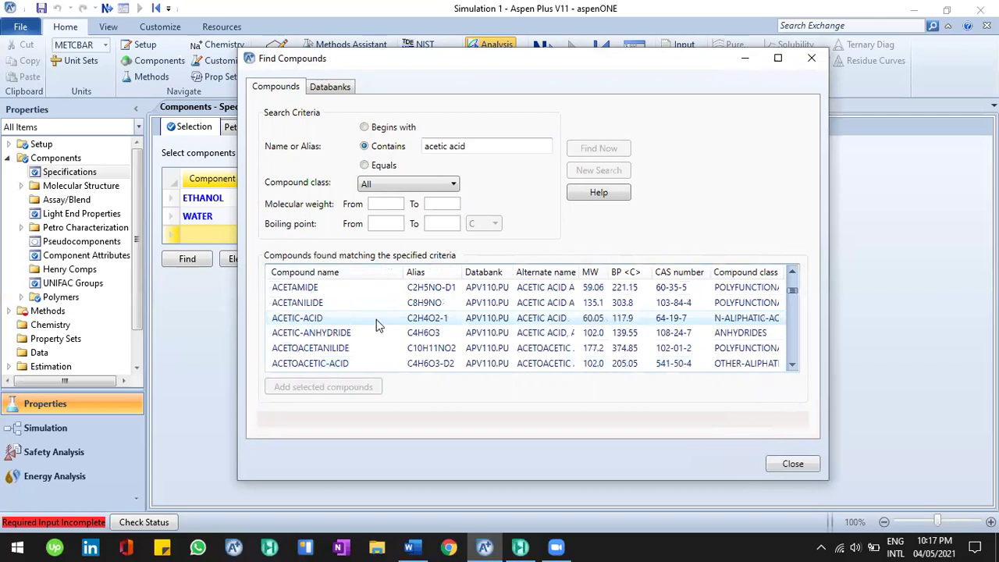
{"action": "double_click", "coordinate": [376, 319]}
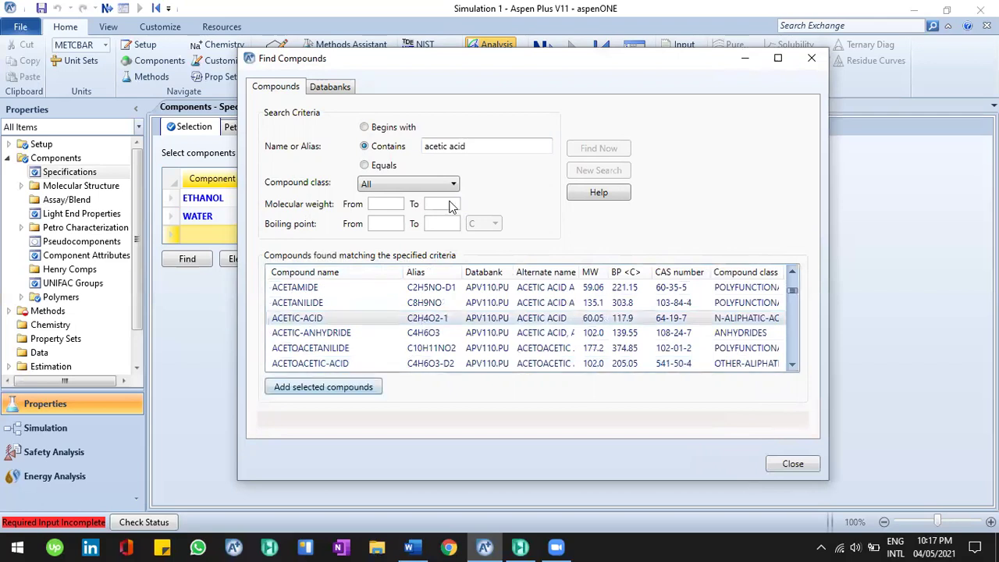
{"action": "left_click", "coordinate": [482, 148]}
{"action": "key", "text": "BackSpace"}
{"action": "key", "text": "BackSpace"}
{"action": "key", "text": "BackSpace"}
{"action": "key", "text": "BackSpace"}
{"action": "key", "text": "BackSpace"}
{"action": "key", "text": "BackSpace"}
{"action": "key", "text": "BackSpace"}
{"action": "key", "text": "BackSpace"}
{"action": "key", "text": "BackSpace"}
{"action": "key", "text": "BackSpace"}
{"action": "key", "text": "BackSpace"}
{"action": "type", "text": "ethyl aceta"}
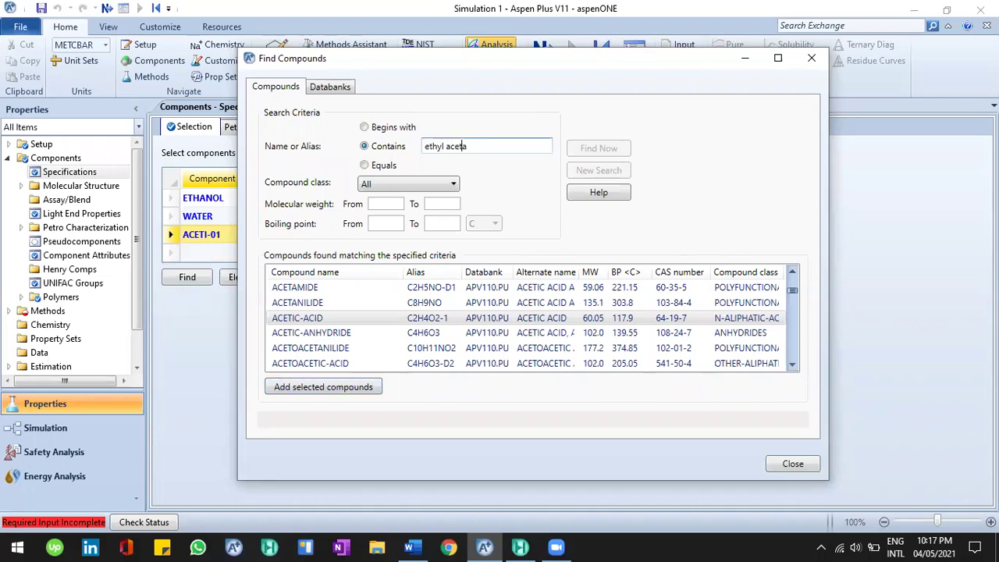
{"action": "type", "text": "te"}
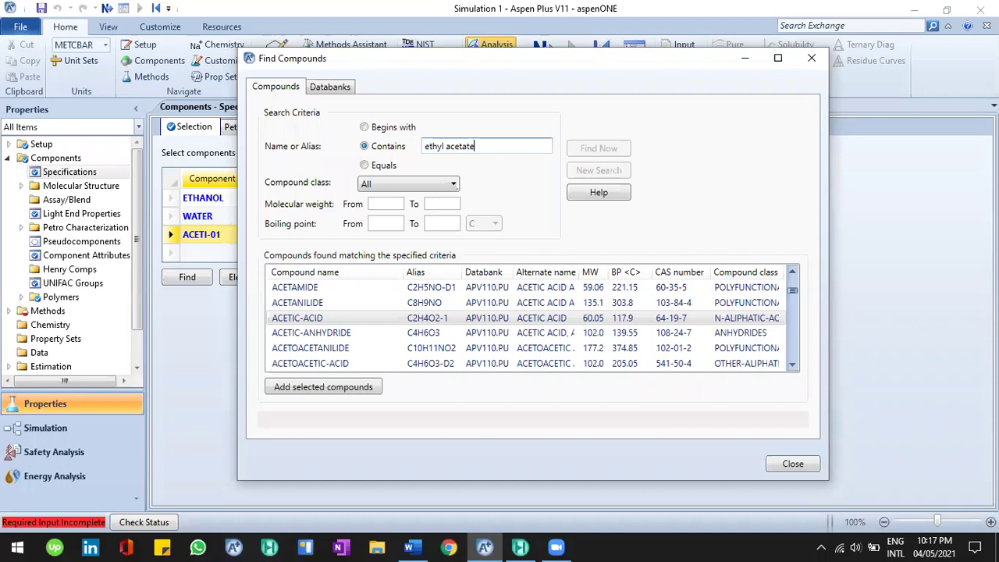
{"action": "left_click", "coordinate": [793, 464]}
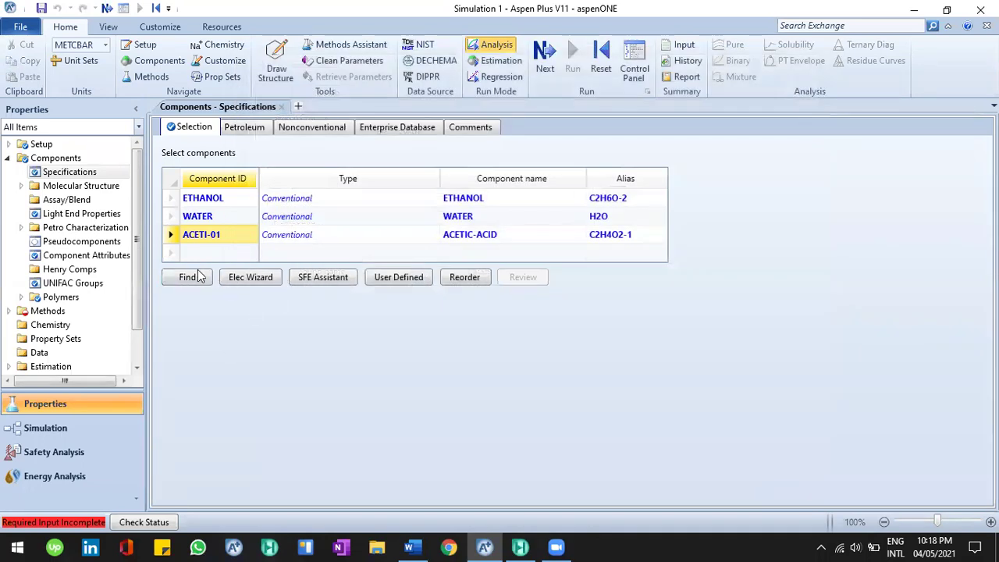
Search the compound databanks for "ethyl acetate", add ETHYL-ACETATE (C4H8O2-3) to the component list and close the compound search.
{"action": "left_click", "coordinate": [187, 277]}
{"action": "type", "text": "e"}
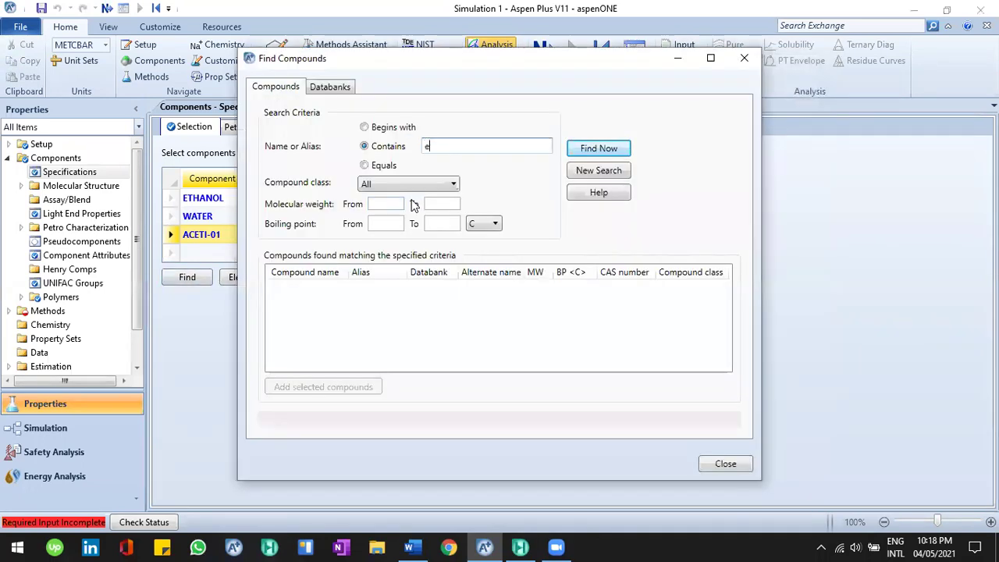
{"action": "type", "text": "thyl acetate"}
{"action": "key", "text": "Return"}
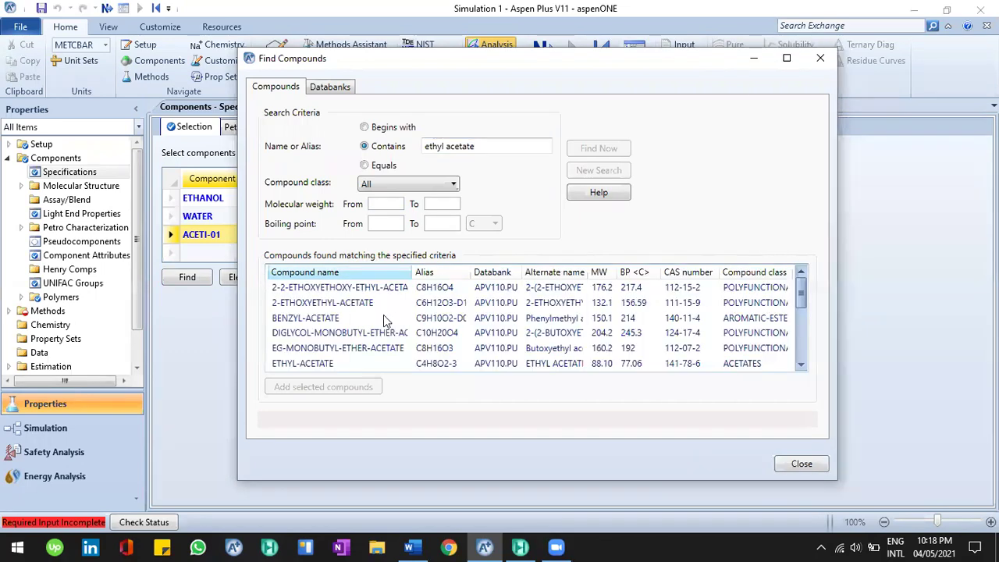
{"action": "scroll", "coordinate": [384, 315], "scroll_direction": "down", "scroll_amount": 1}
{"action": "left_click", "coordinate": [350, 320]}
{"action": "left_click", "coordinate": [338, 386]}
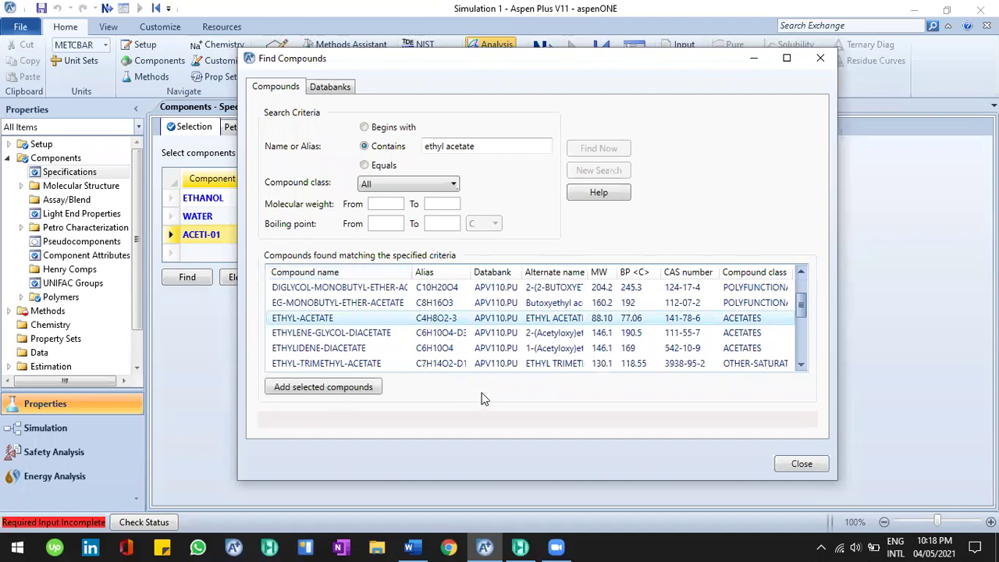
{"action": "left_click", "coordinate": [579, 298]}
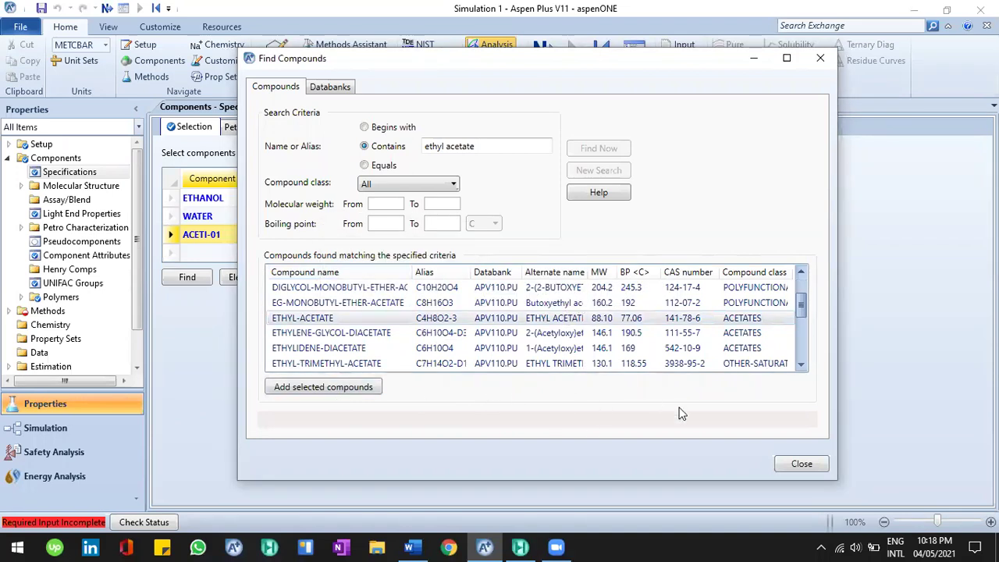
{"action": "left_click", "coordinate": [805, 463]}
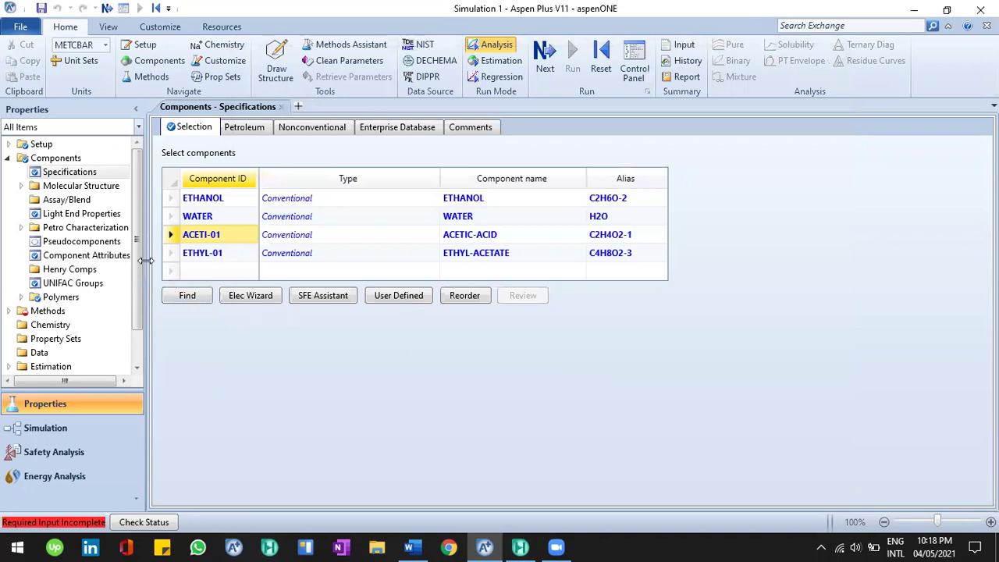
Review the component specifications and open the global specifications for the property methods.
{"action": "scroll", "coordinate": [70, 281], "scroll_direction": "down", "scroll_amount": 1}
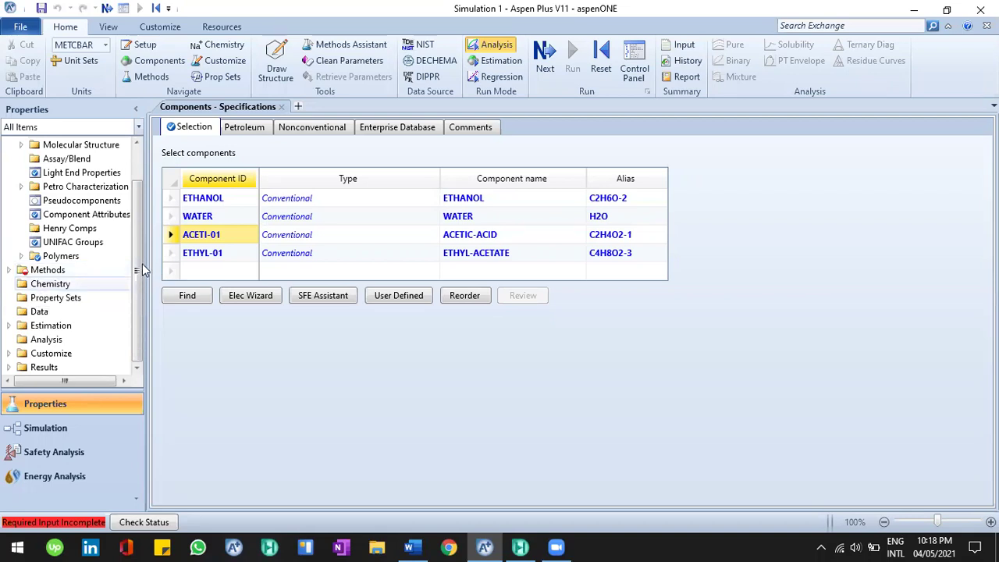
{"action": "scroll", "coordinate": [142, 270], "scroll_direction": "up", "scroll_amount": 1}
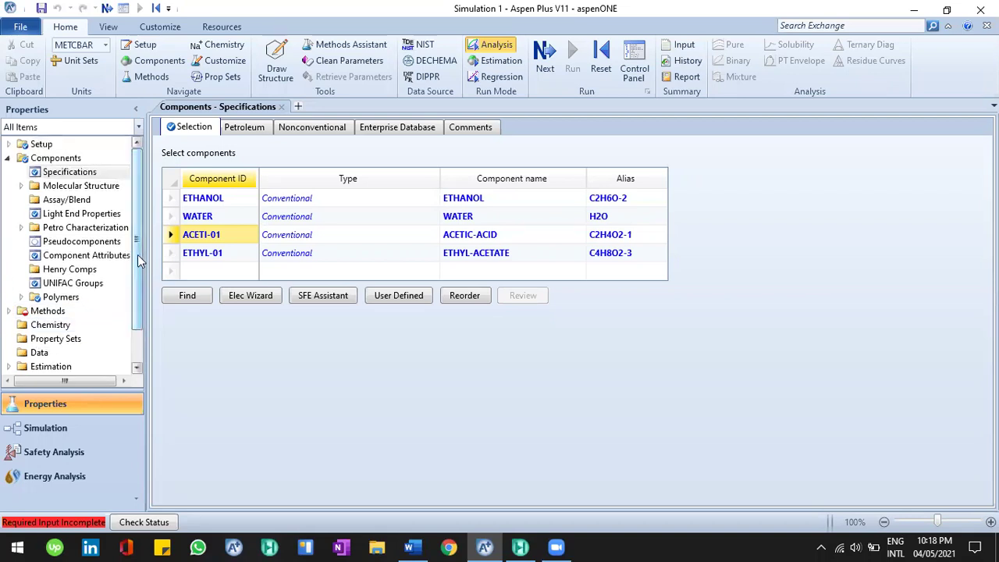
{"action": "left_click_drag", "start_coordinate": [137, 269], "coordinate": [137, 288]}
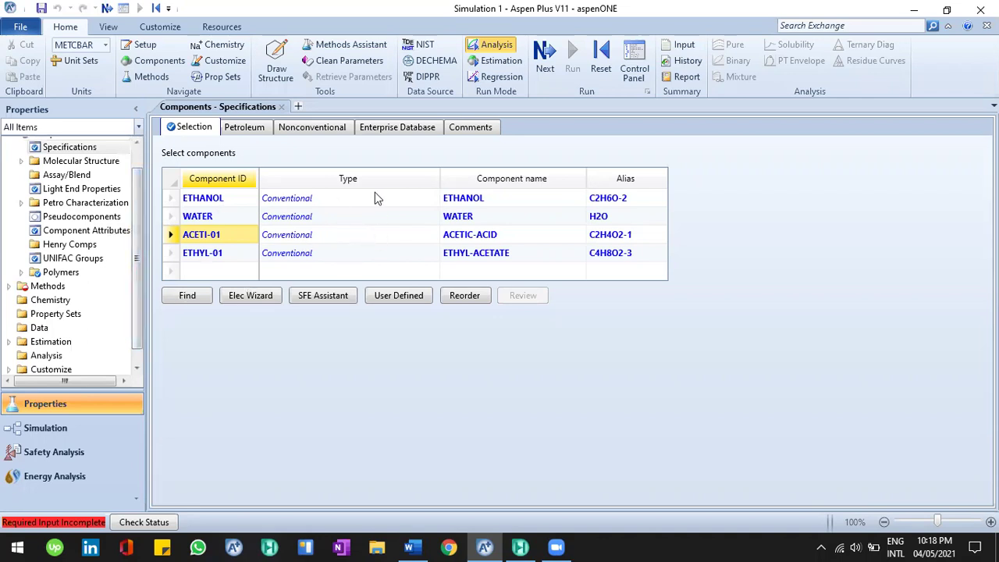
{"action": "left_click", "coordinate": [552, 64]}
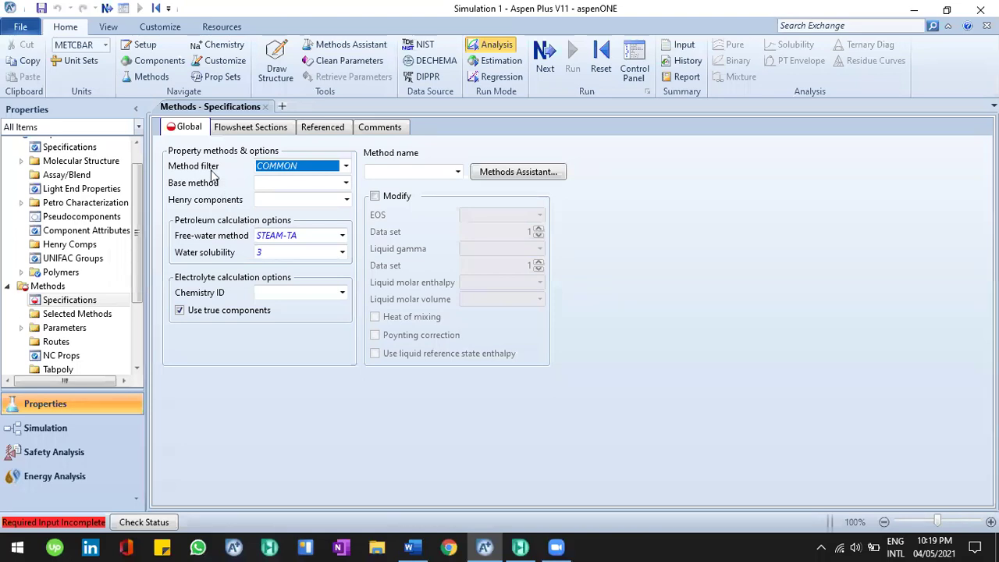
{"action": "scroll", "coordinate": [92, 180], "scroll_direction": "up", "scroll_amount": 2}
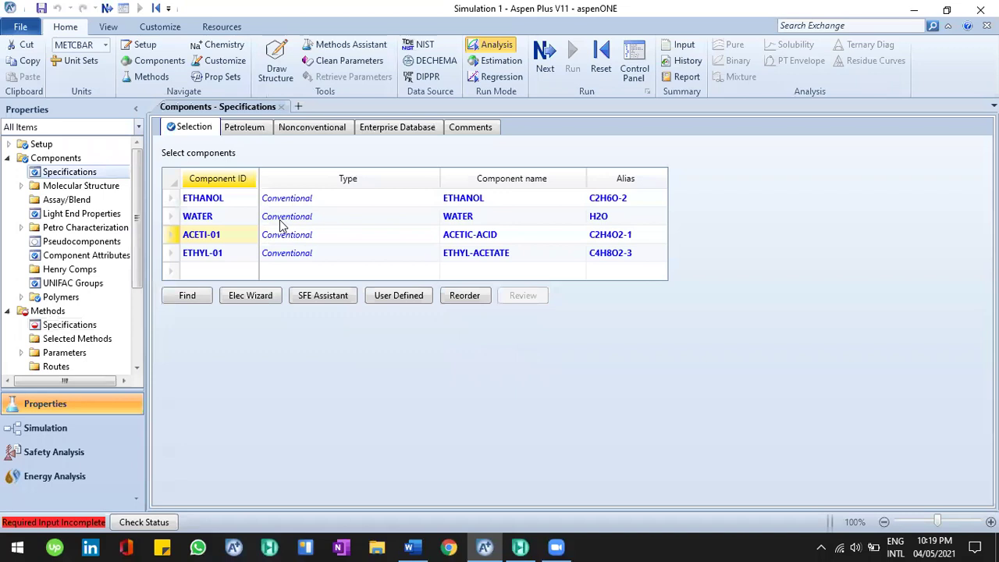
{"action": "left_click", "coordinate": [86, 326]}
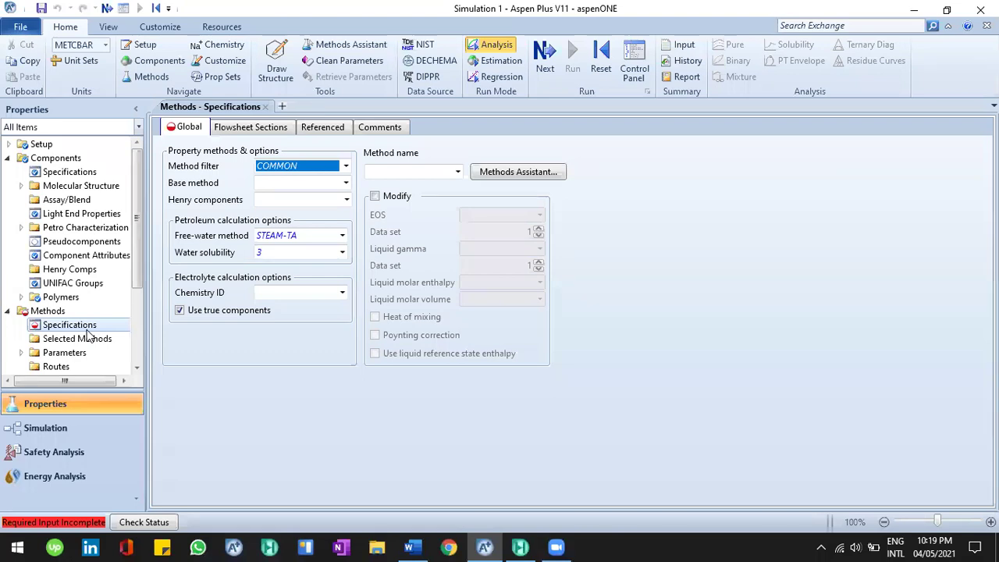
Consult the Methods Assistant by component type, choosing a chemical system that is not above 10 bars.
{"action": "left_click", "coordinate": [513, 173]}
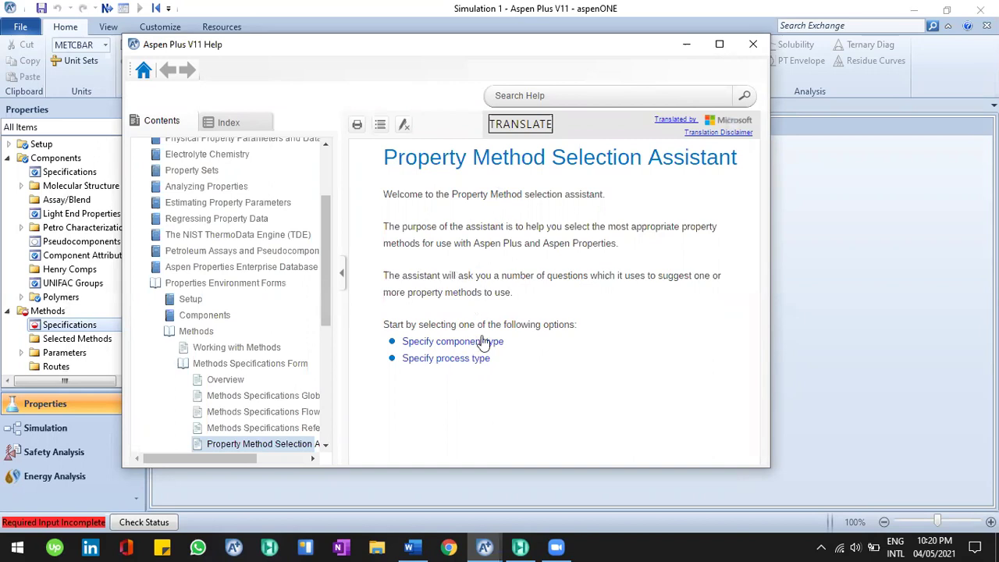
{"action": "left_click", "coordinate": [484, 341]}
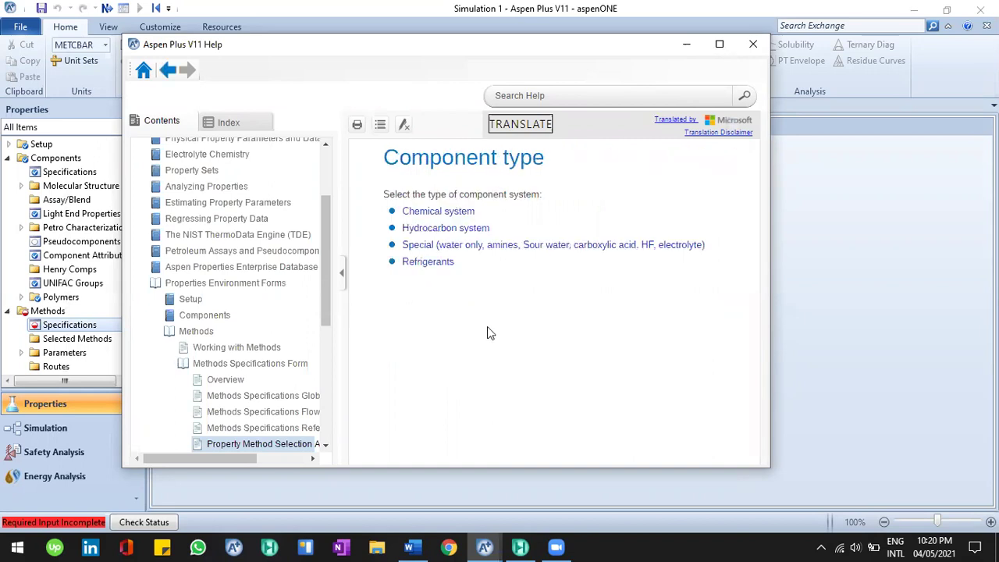
{"action": "left_click", "coordinate": [451, 211]}
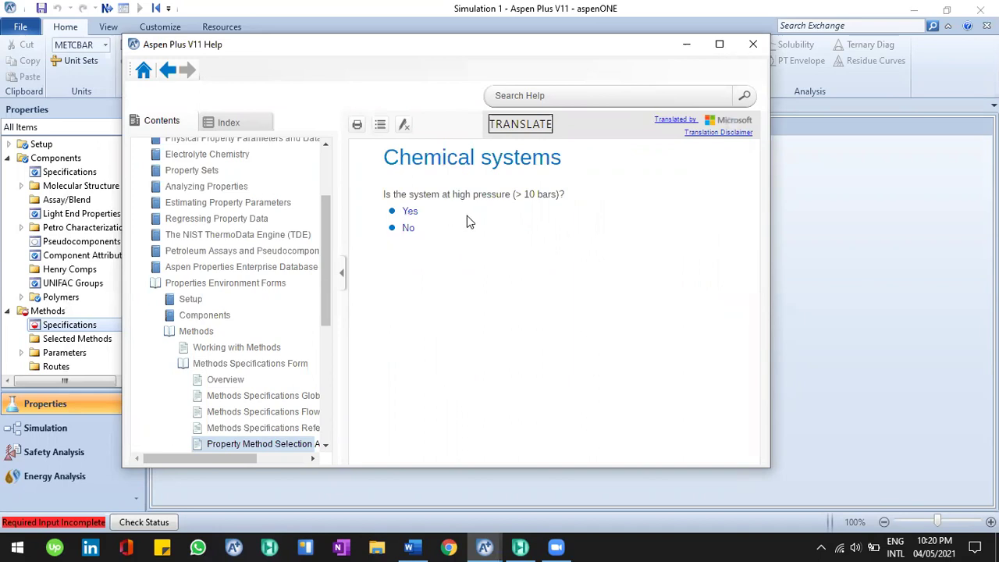
{"action": "left_click", "coordinate": [409, 228]}
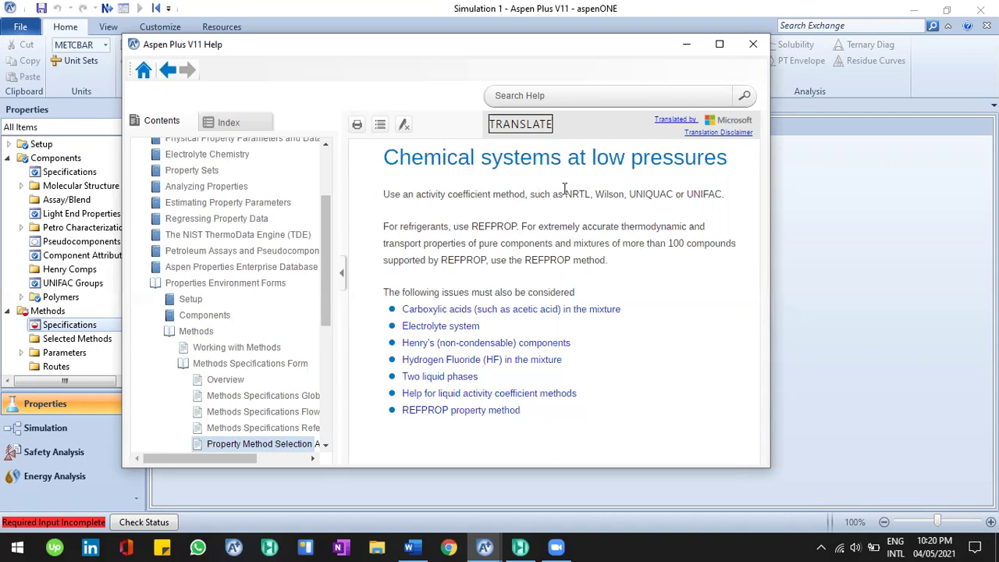
Examine the activity coefficient methods suggested for low-pressure chemical systems, and open the guidance on carboxylic acids in the mixture.
{"action": "left_click_drag", "start_coordinate": [635, 204], "coordinate": [726, 195]}
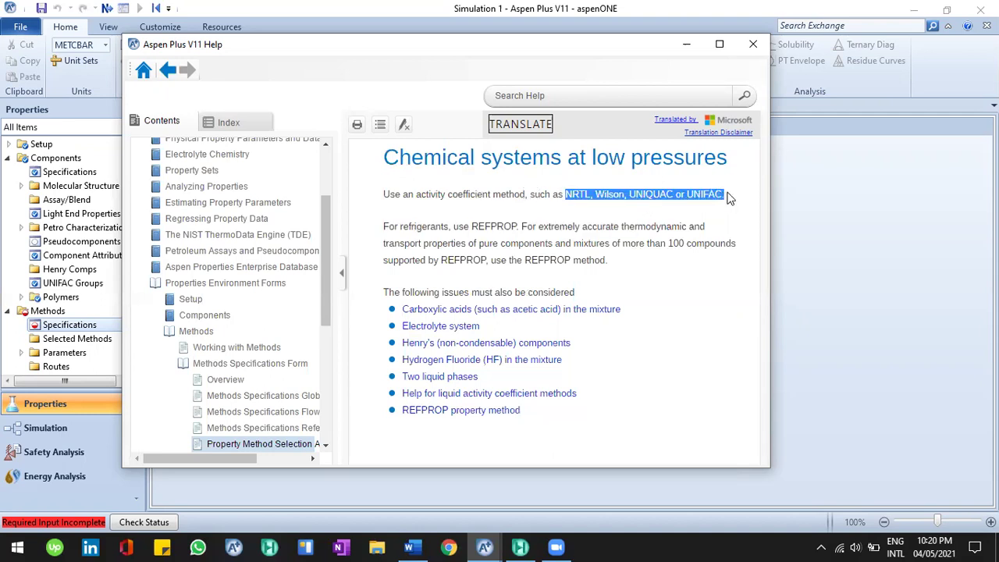
{"action": "left_click", "coordinate": [725, 196]}
{"action": "left_click", "coordinate": [590, 194], "text": "shift"}
{"action": "left_click", "coordinate": [599, 181]}
{"action": "left_click", "coordinate": [699, 150], "text": "shift"}
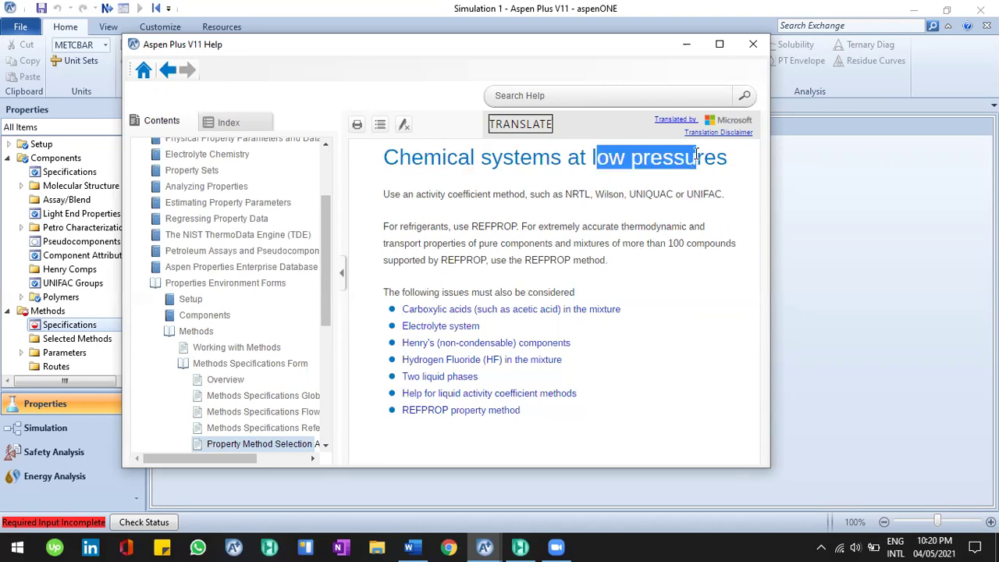
{"action": "left_click", "coordinate": [669, 207]}
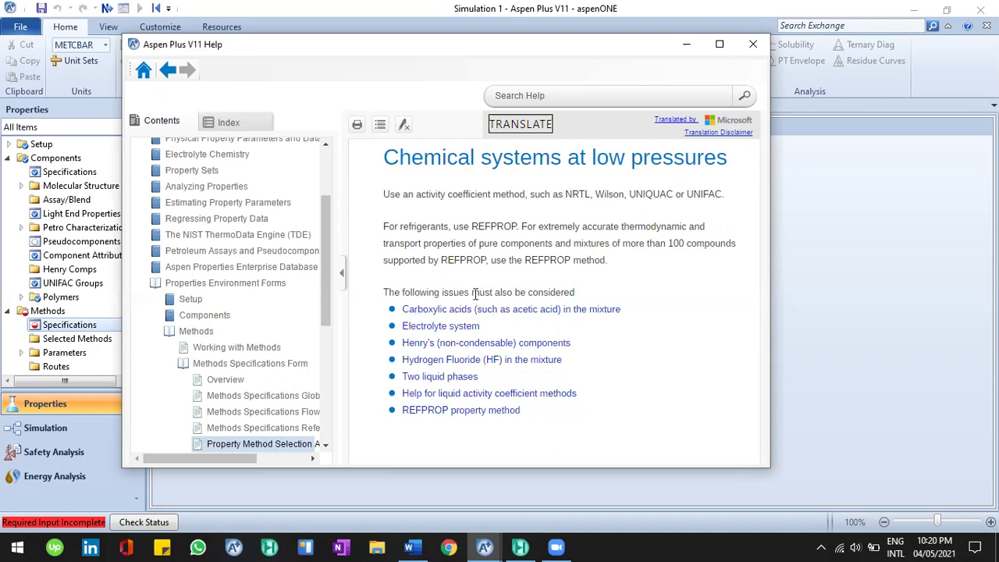
{"action": "left_click_drag", "start_coordinate": [486, 50], "coordinate": [540, 91]}
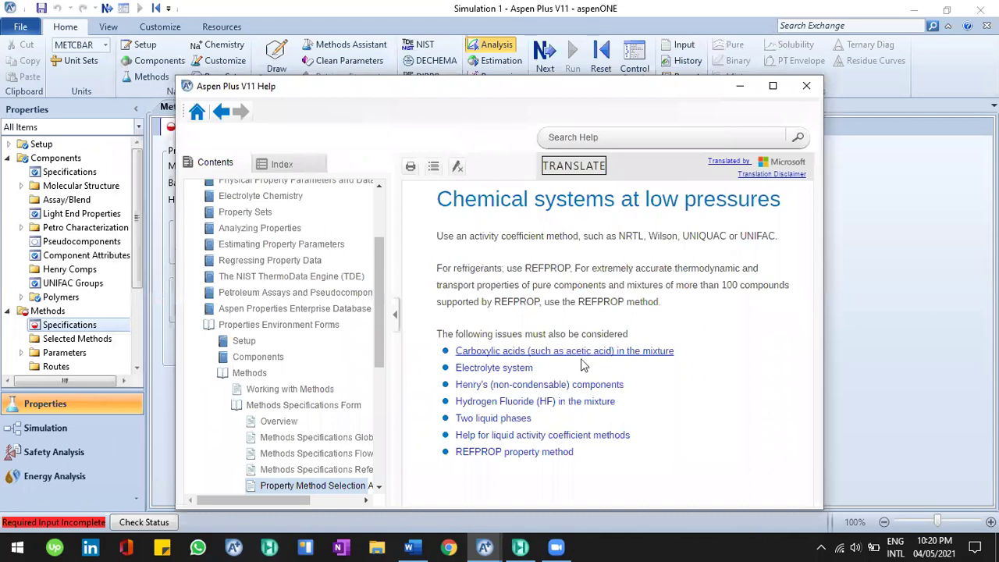
{"action": "left_click_drag", "start_coordinate": [590, 93], "coordinate": [576, 56]}
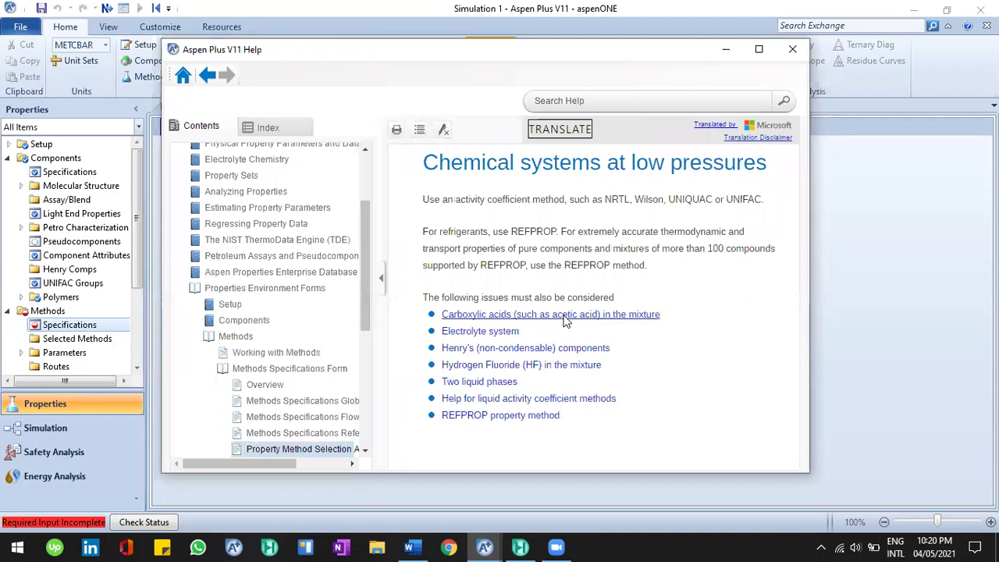
{"action": "left_click", "coordinate": [563, 320]}
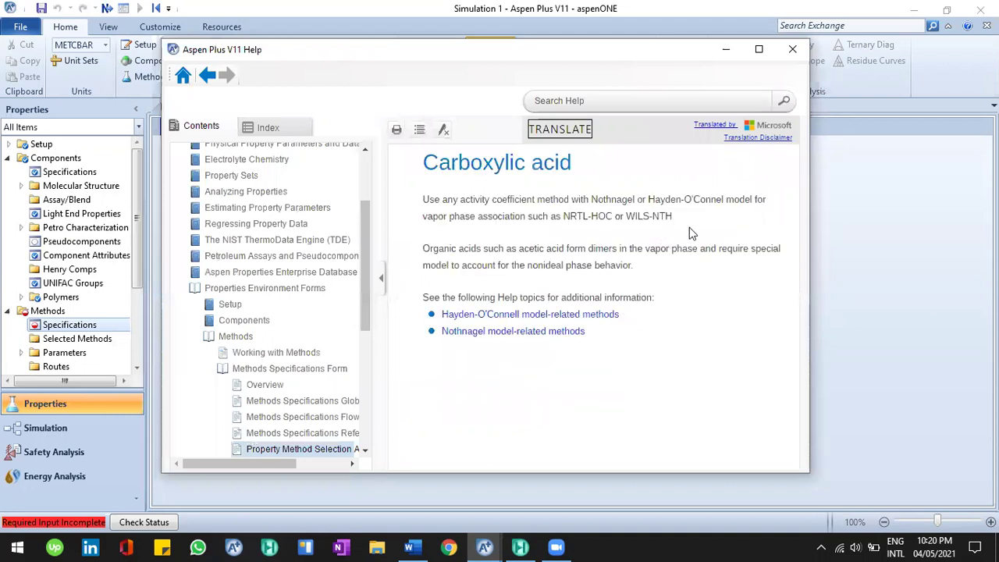
Examine the carboxylic acid guidance on activity coefficient methods with vapor phase association, including NRTL-HOC, WILS-NTH and acetic acid dimers.
{"action": "left_click_drag", "start_coordinate": [689, 211], "coordinate": [563, 217]}
{"action": "left_click", "coordinate": [583, 222]}
{"action": "double_click", "coordinate": [612, 220]}
{"action": "left_click", "coordinate": [627, 220]}
{"action": "double_click", "coordinate": [671, 218]}
{"action": "left_click", "coordinate": [674, 220]}
{"action": "left_click_drag", "start_coordinate": [423, 249], "coordinate": [656, 248]}
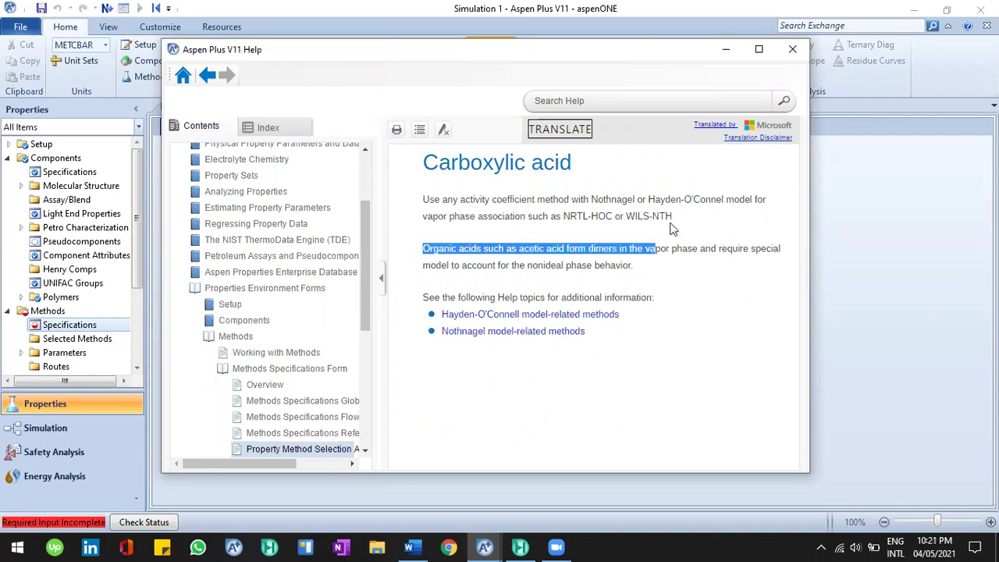
{"action": "left_click", "coordinate": [672, 228]}
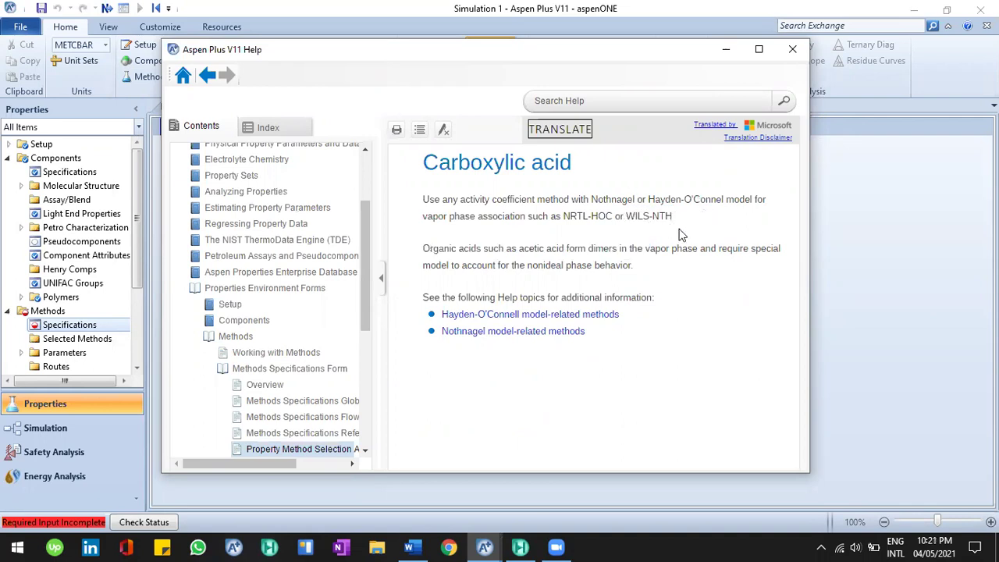
{"action": "double_click", "coordinate": [597, 216]}
{"action": "left_click_drag", "start_coordinate": [569, 214], "coordinate": [573, 214]}
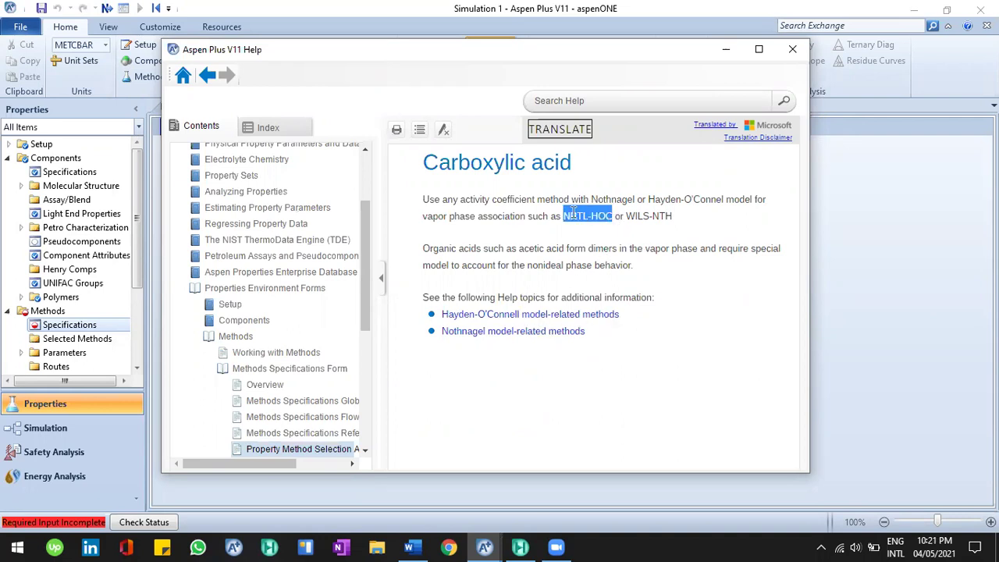
Open the Hayden-O'Connell help topic in a maximized help window and examine its mixture types, pressure range and parameter requirements.
{"action": "left_click", "coordinate": [580, 320]}
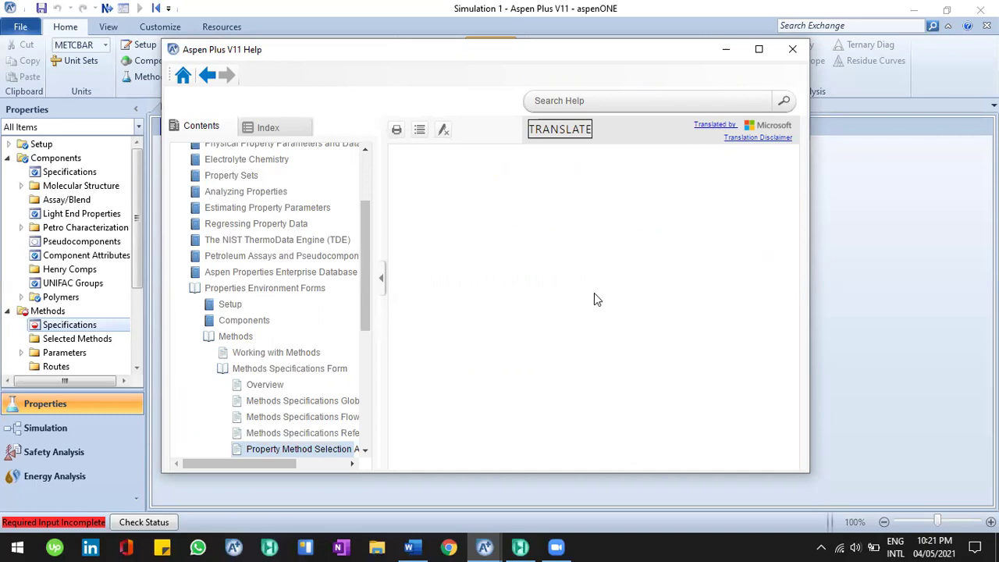
{"action": "left_click_drag", "start_coordinate": [791, 249], "coordinate": [794, 398]}
{"action": "left_click", "coordinate": [759, 49]}
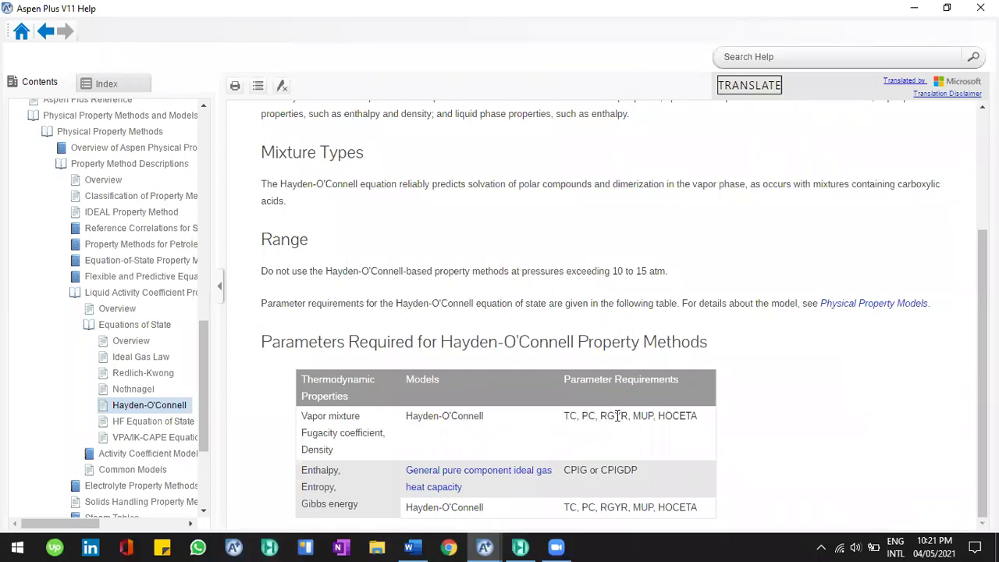
{"action": "left_click_drag", "start_coordinate": [618, 416], "coordinate": [617, 433]}
{"action": "left_click_drag", "start_coordinate": [566, 469], "coordinate": [605, 475]}
Examine the HF Equation of State help topic, including the pressure range of the WILS-HF method, and close the help.
{"action": "left_click", "coordinate": [141, 415]}
{"action": "key", "text": "Down"}
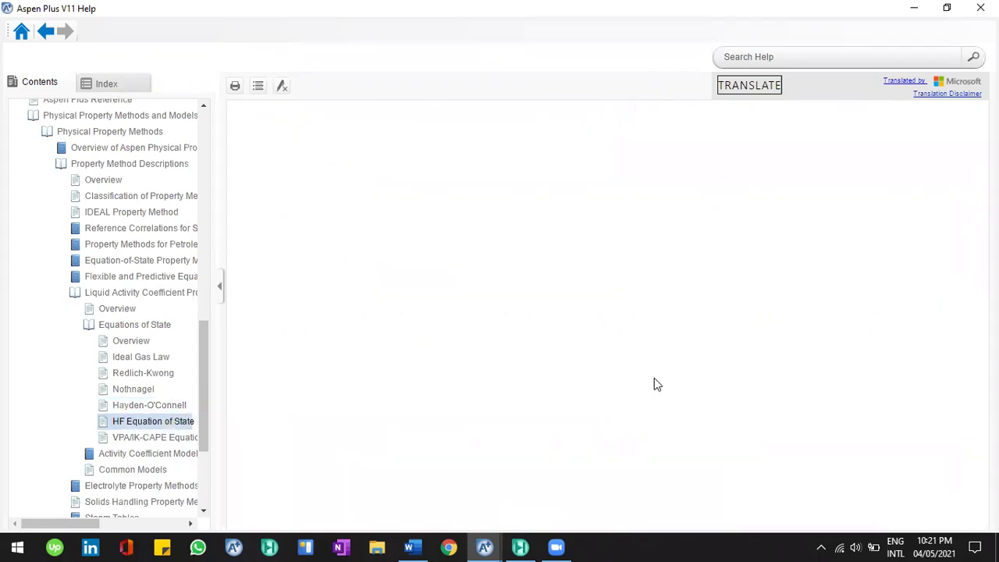
{"action": "left_click", "coordinate": [672, 462]}
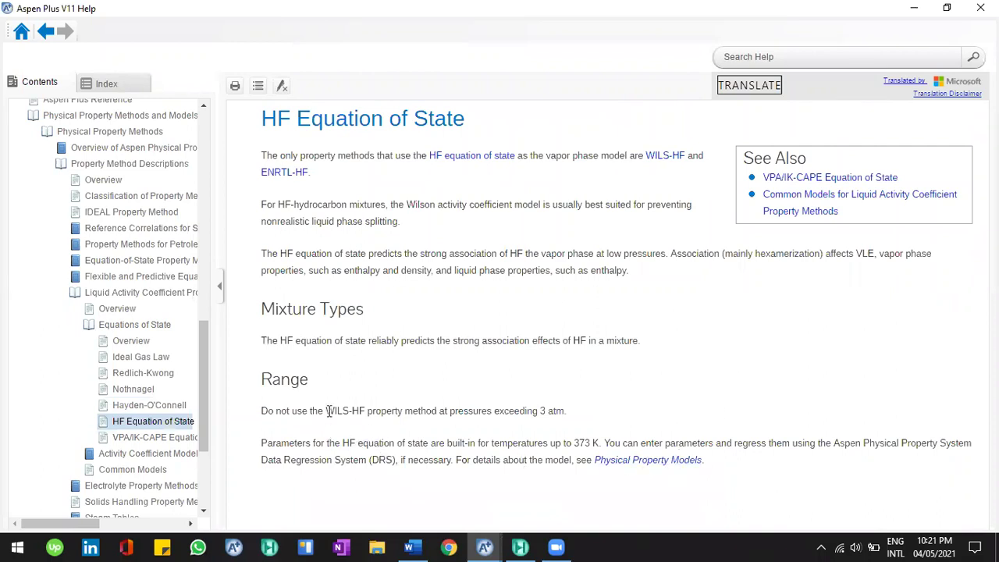
{"action": "double_click", "coordinate": [366, 410]}
{"action": "left_click", "coordinate": [539, 427]}
{"action": "double_click", "coordinate": [540, 411]}
{"action": "left_click", "coordinate": [467, 268]}
{"action": "left_click_drag", "start_coordinate": [331, 106], "coordinate": [466, 118]}
{"action": "left_click_drag", "start_coordinate": [268, 118], "coordinate": [262, 118]}
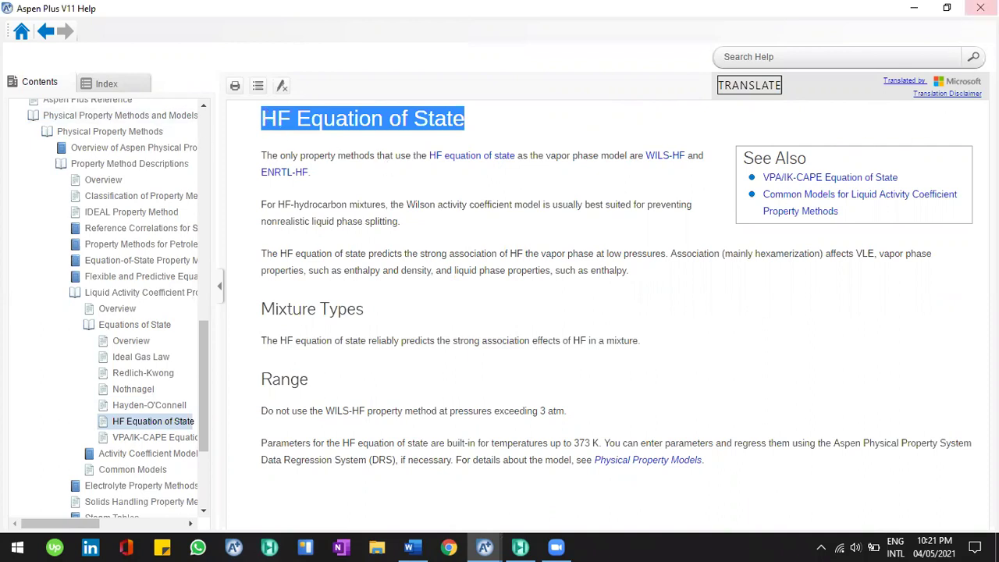
{"action": "left_click", "coordinate": [980, 8]}
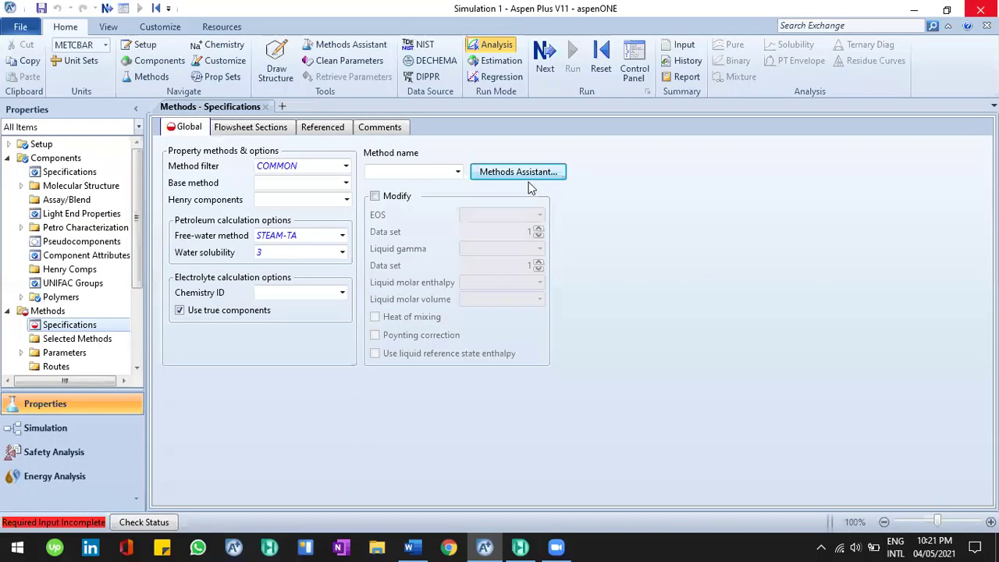
Look through the base methods offered under the COMMON method filter for NRTL-HOC.
{"action": "left_click", "coordinate": [346, 184]}
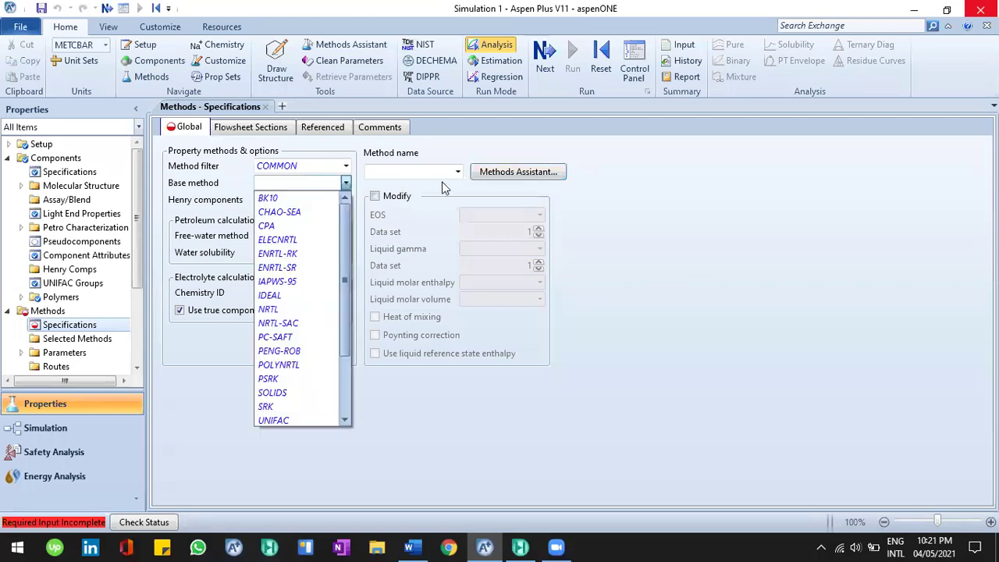
{"action": "left_click", "coordinate": [457, 191]}
{"action": "left_click", "coordinate": [348, 186]}
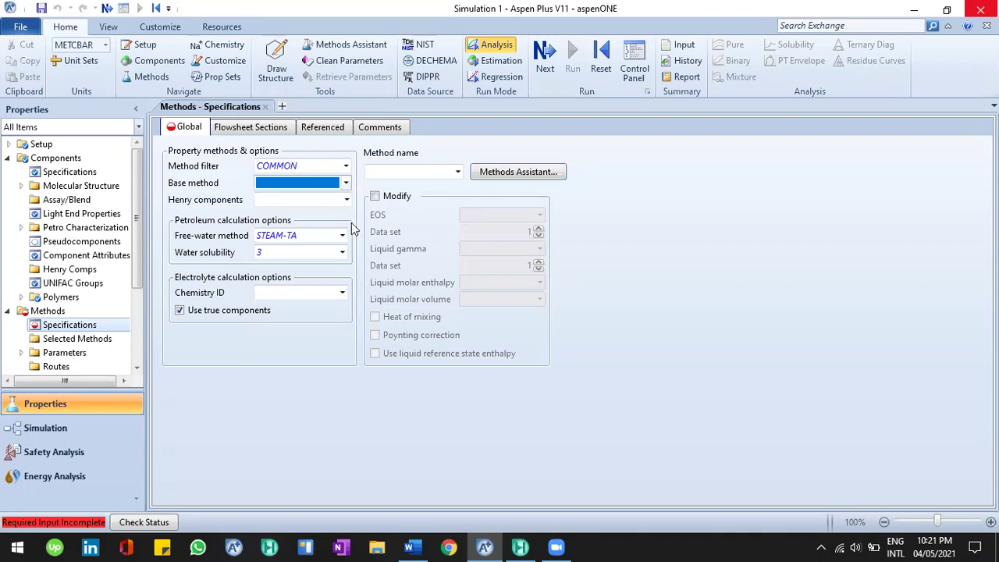
{"action": "scroll", "coordinate": [346, 292], "scroll_direction": "down", "scroll_amount": 2}
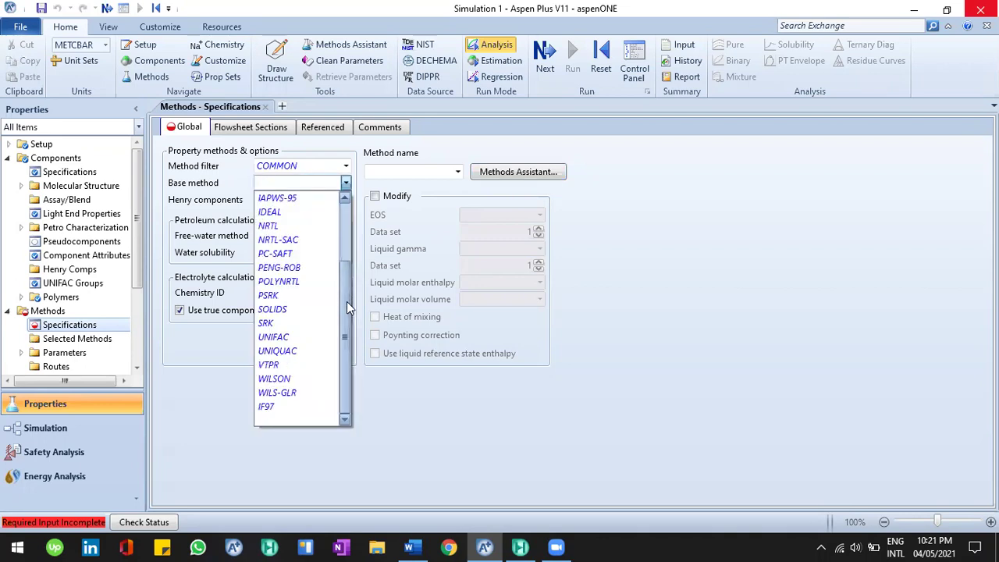
{"action": "scroll", "coordinate": [337, 265], "scroll_direction": "up", "scroll_amount": 1}
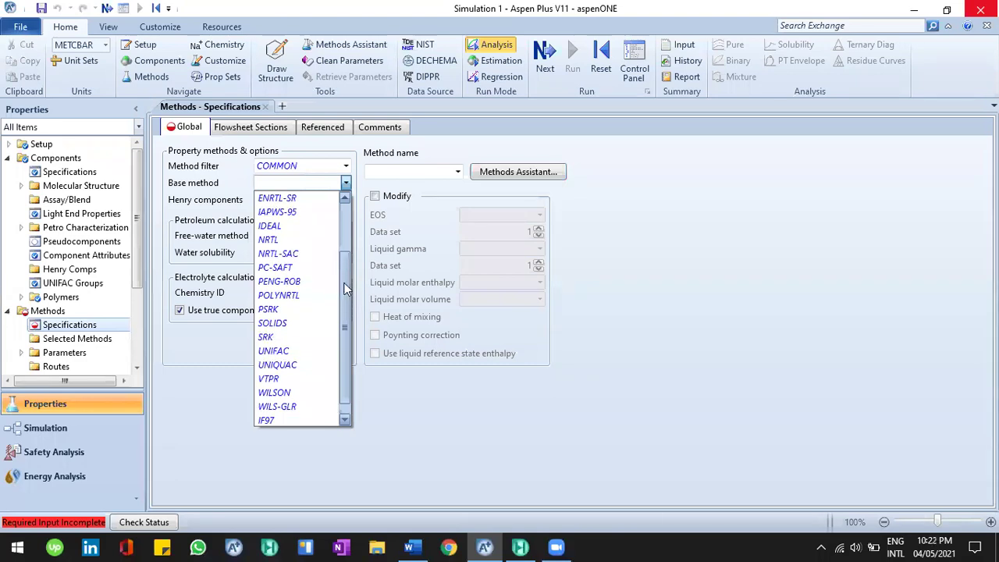
{"action": "scroll", "coordinate": [335, 267], "scroll_direction": "up", "scroll_amount": 2}
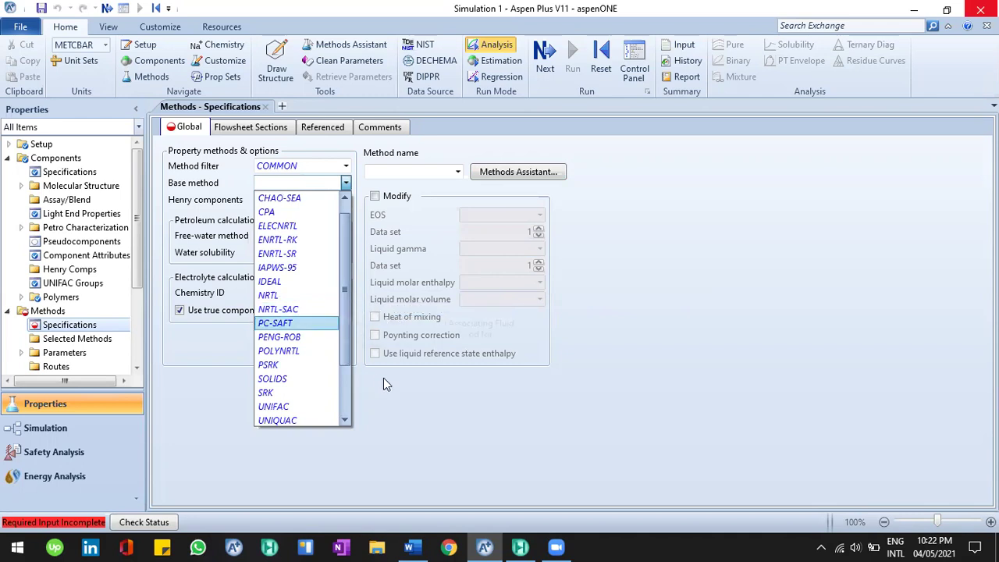
{"action": "left_click", "coordinate": [215, 169]}
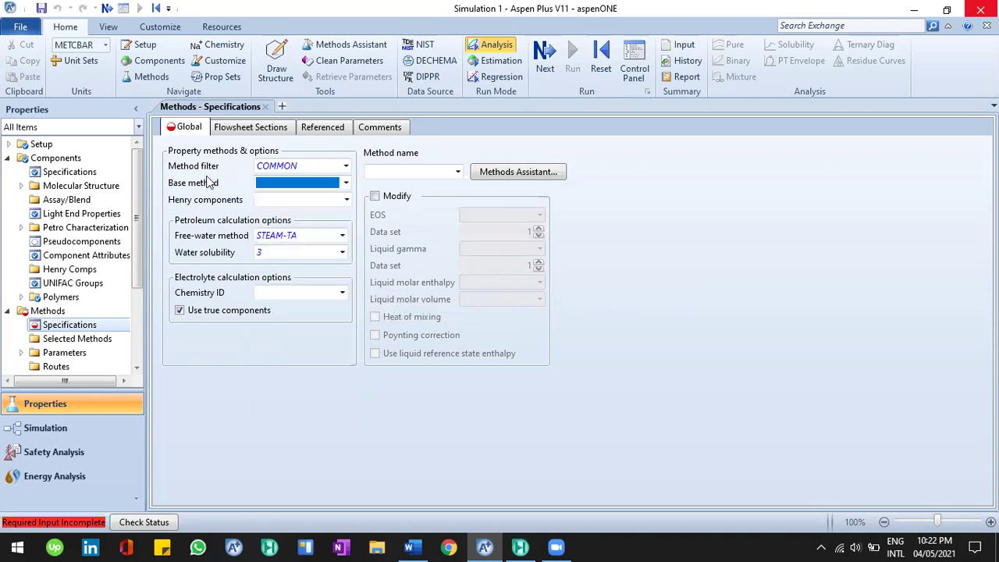
Set the method filter to ALL and choose NRTL-HOC as the base method.
{"action": "left_click", "coordinate": [348, 168]}
{"action": "scroll", "coordinate": [366, 226], "scroll_direction": "up", "scroll_amount": 1}
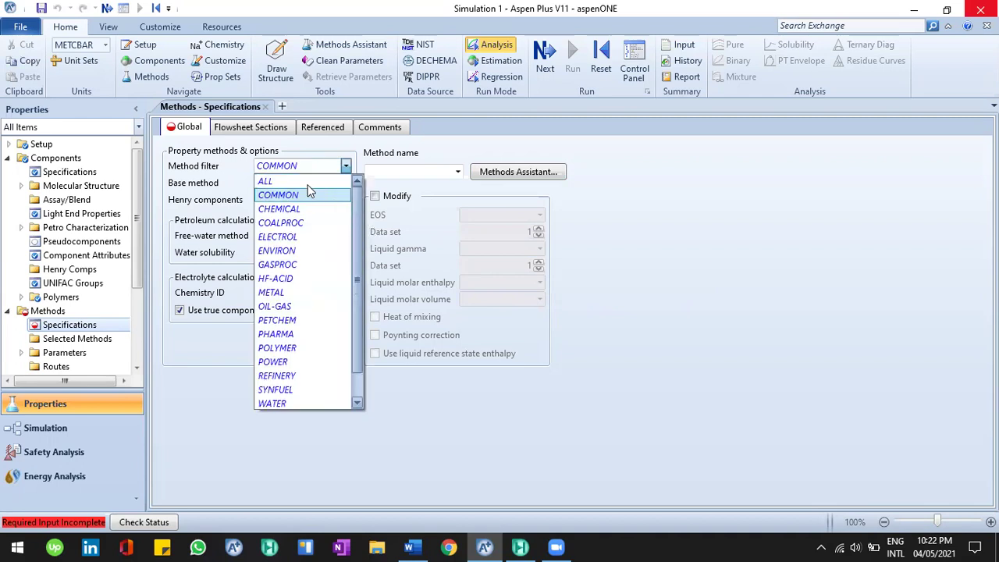
{"action": "left_click", "coordinate": [316, 182]}
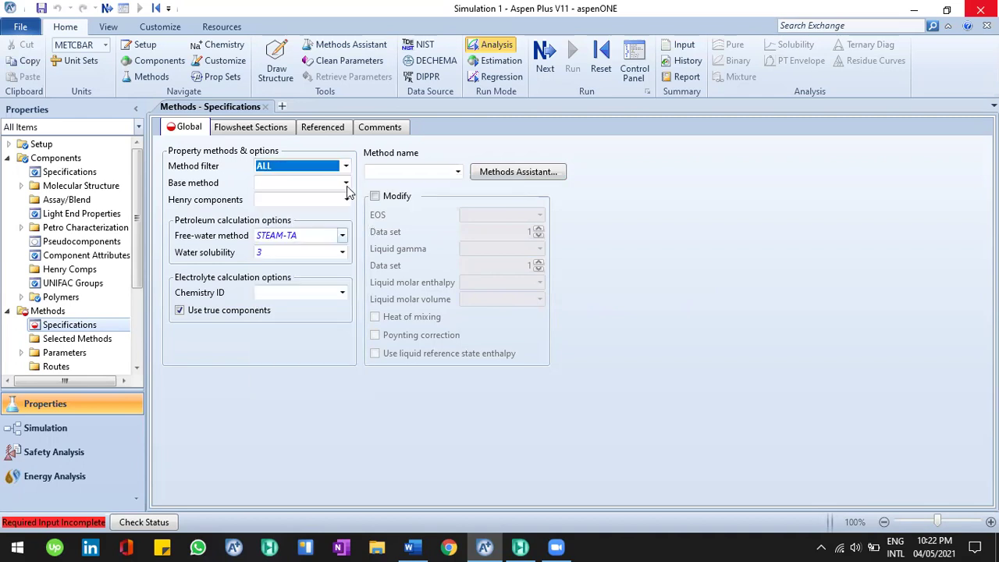
{"action": "left_click", "coordinate": [346, 185]}
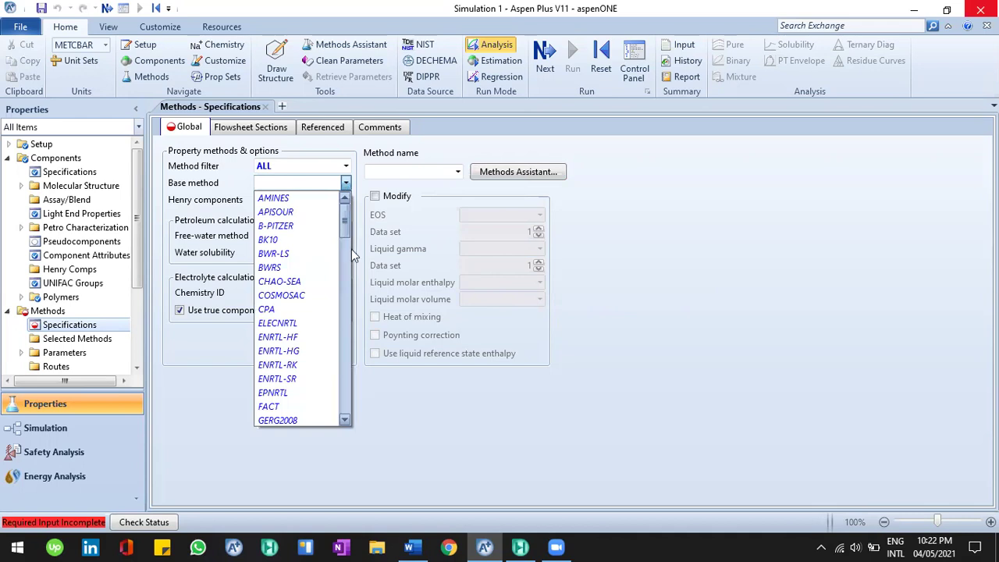
{"action": "scroll", "coordinate": [351, 249], "scroll_direction": "down", "scroll_amount": 7}
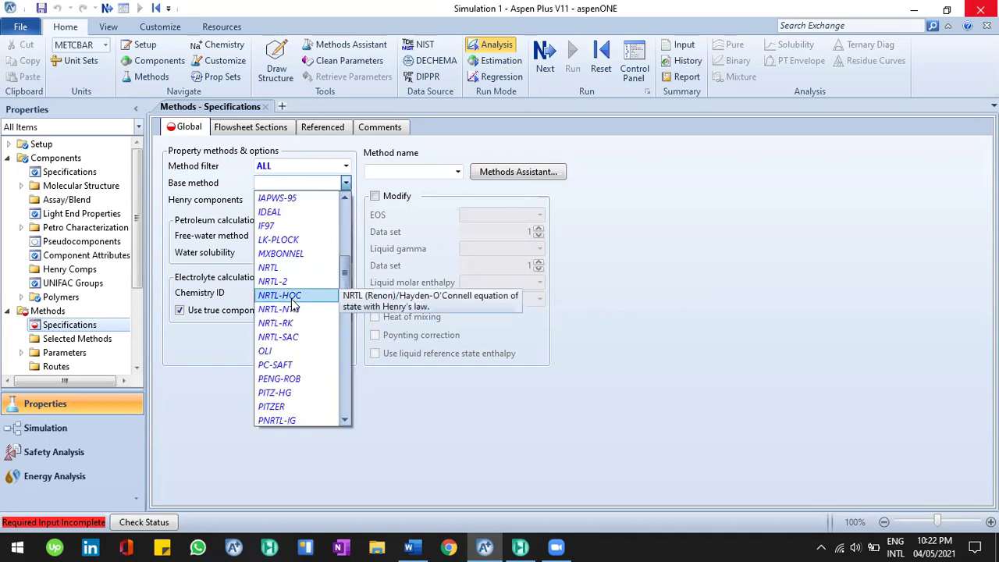
{"action": "left_click", "coordinate": [292, 296]}
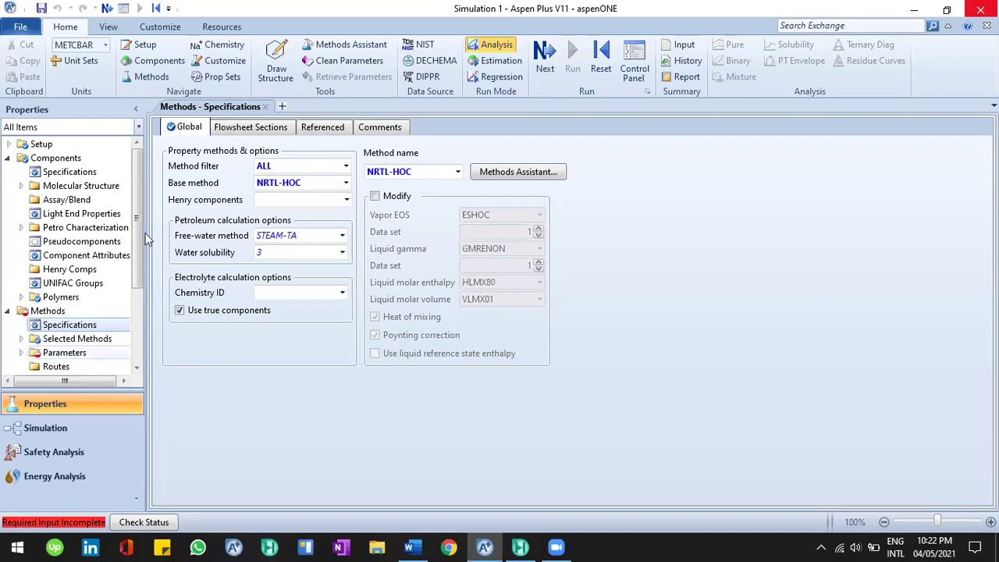
Check the status of the method folders and review the component specifications.
{"action": "left_click_drag", "start_coordinate": [137, 244], "coordinate": [231, 209]}
{"action": "scroll", "coordinate": [85, 297], "scroll_direction": "down", "scroll_amount": 2}
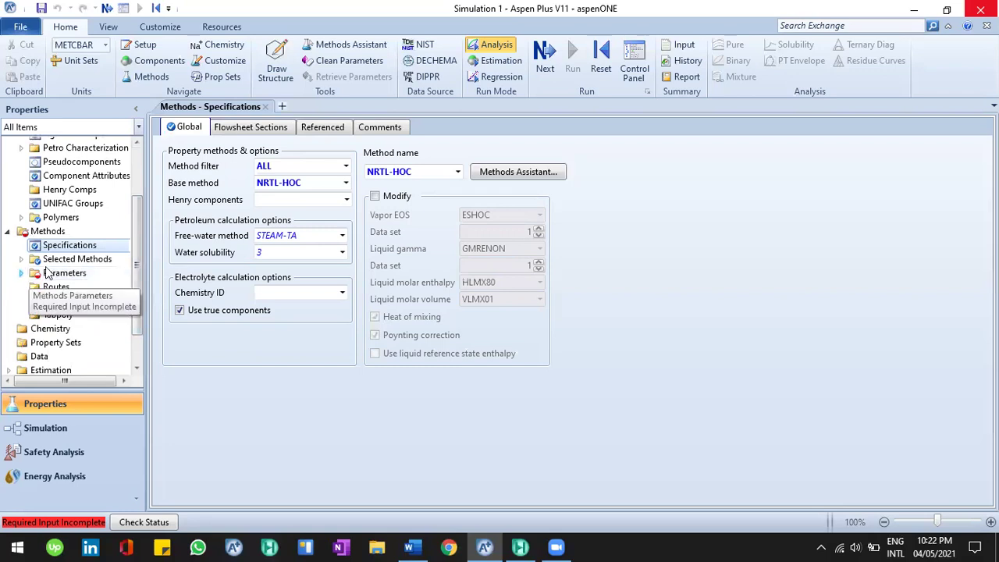
{"action": "scroll", "coordinate": [93, 184], "scroll_direction": "up", "scroll_amount": 3}
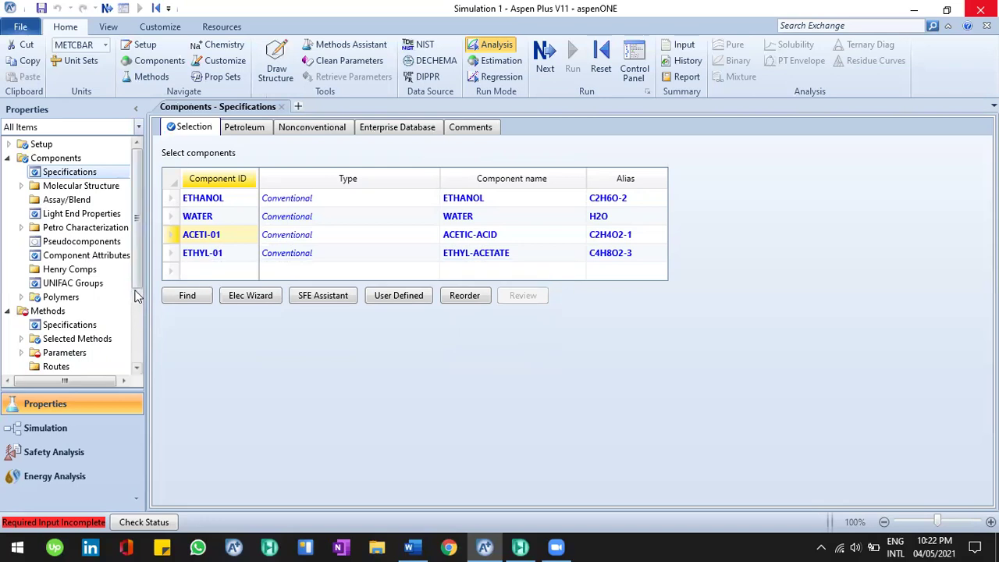
Open the Binary Interaction folder under the method parameters and select the NRTL-1 parameter set.
{"action": "scroll", "coordinate": [132, 297], "scroll_direction": "down", "scroll_amount": 1}
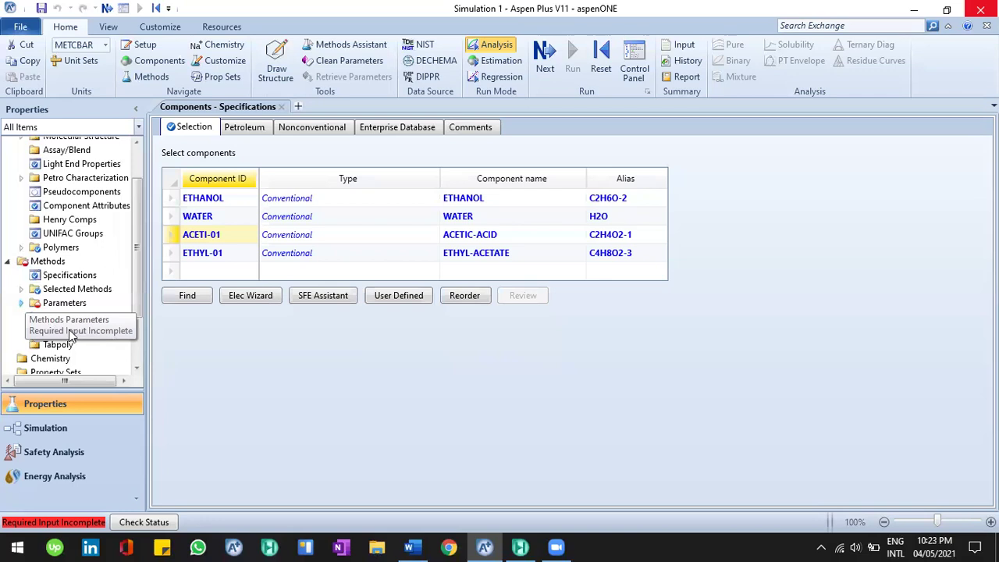
{"action": "left_click", "coordinate": [22, 303]}
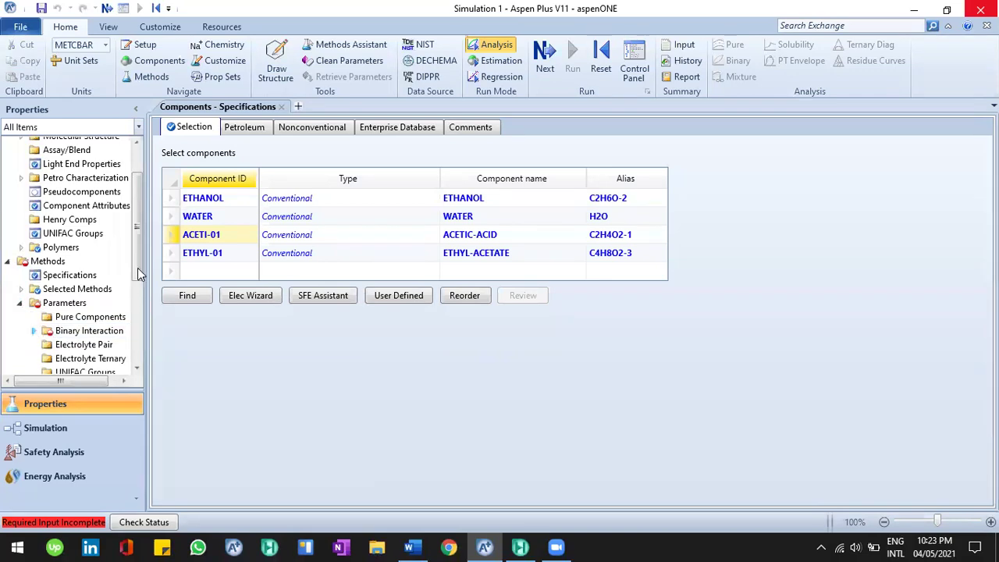
{"action": "scroll", "coordinate": [39, 251], "scroll_direction": "down", "scroll_amount": 2}
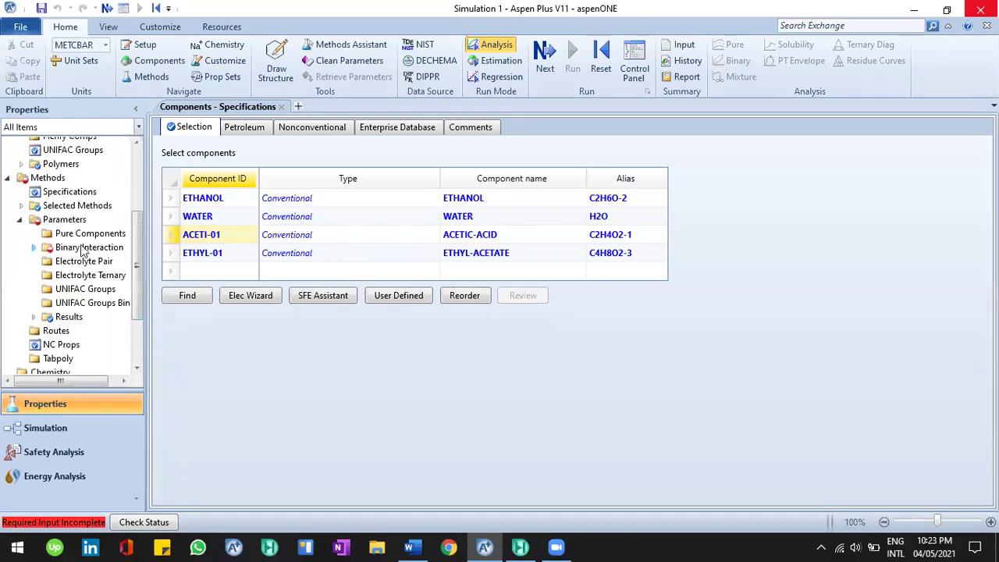
{"action": "double_click", "coordinate": [82, 247]}
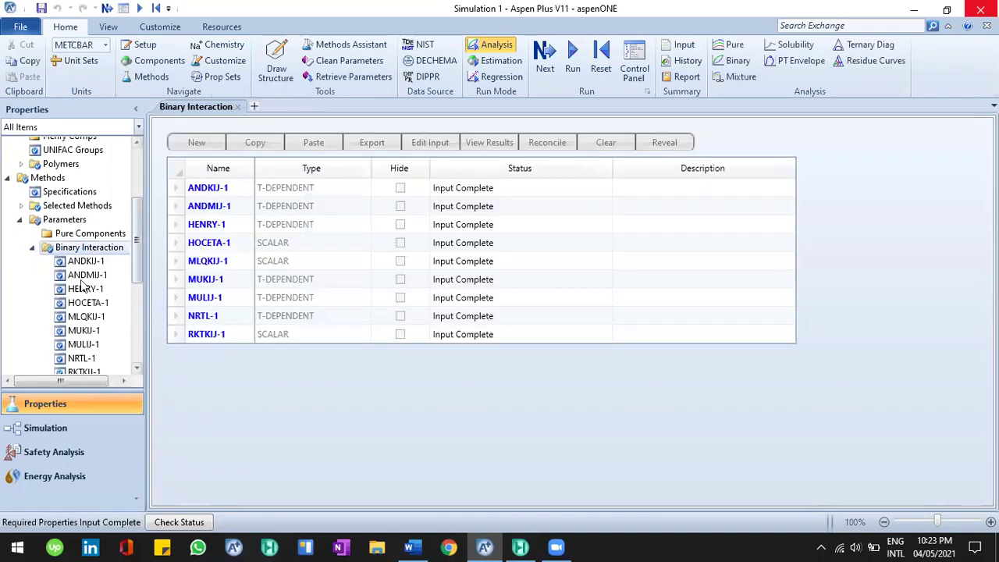
{"action": "scroll", "coordinate": [82, 287], "scroll_direction": "down", "scroll_amount": 1}
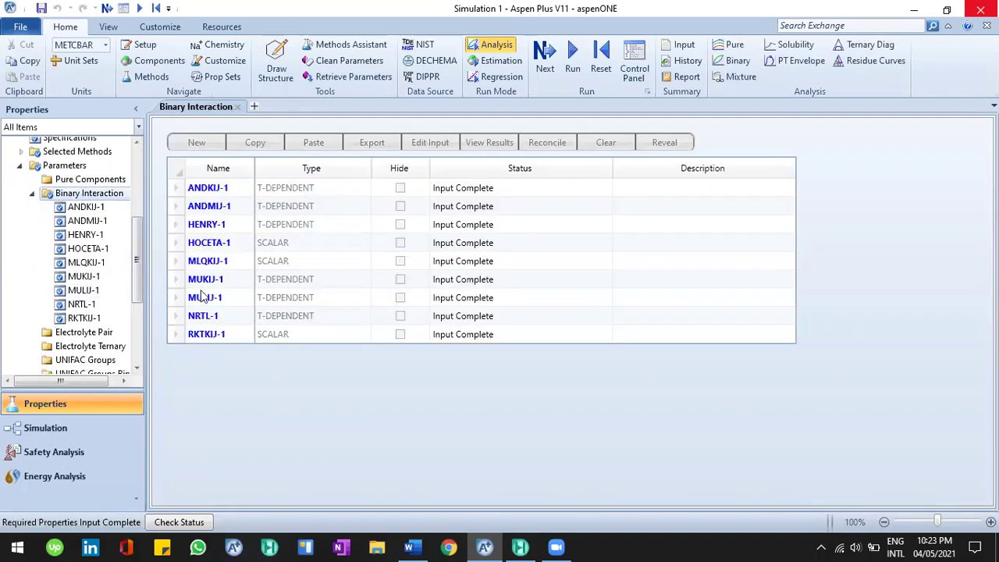
{"action": "left_click", "coordinate": [269, 320]}
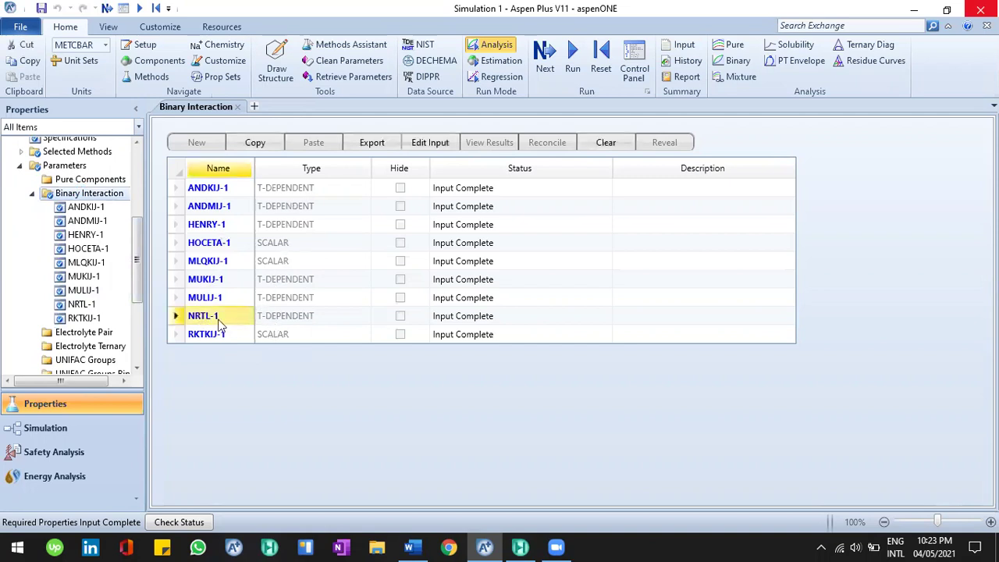
Collapse the method parameters and go back to the component specifications.
{"action": "left_click", "coordinate": [33, 194]}
{"action": "left_click_drag", "start_coordinate": [139, 295], "coordinate": [138, 275]}
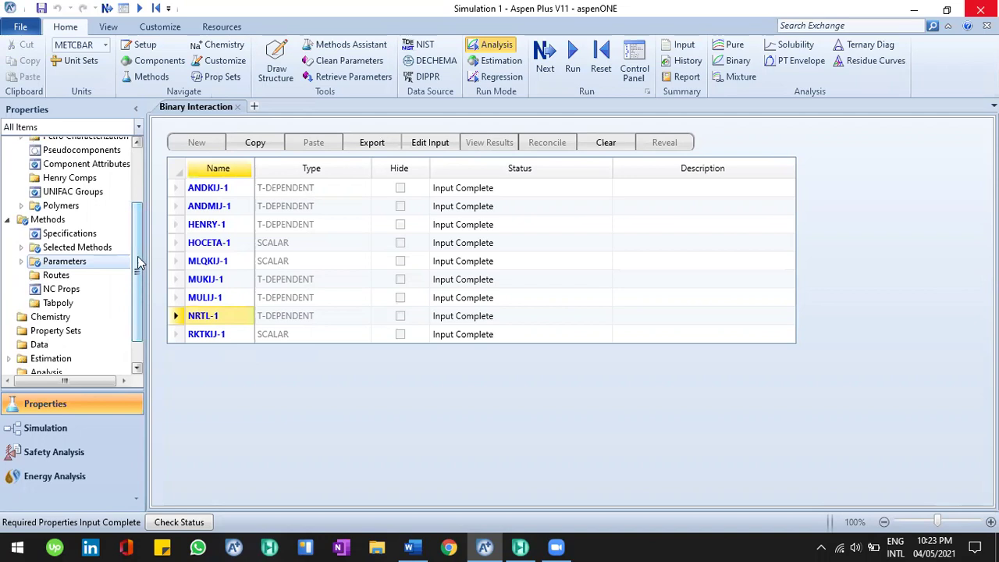
{"action": "scroll", "coordinate": [140, 234], "scroll_direction": "up", "scroll_amount": 1}
{"action": "scroll", "coordinate": [85, 170], "scroll_direction": "up", "scroll_amount": 2}
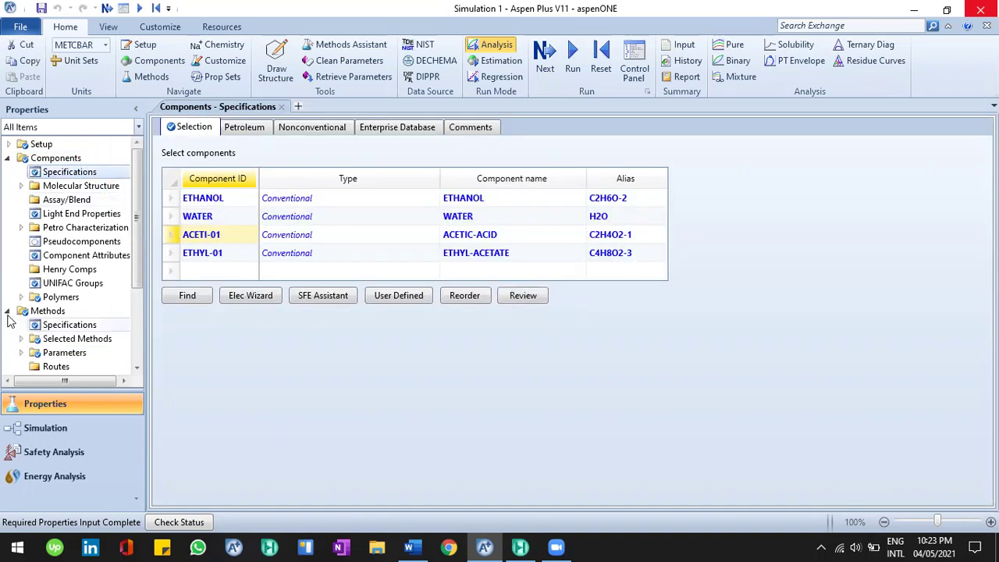
{"action": "left_click", "coordinate": [9, 158]}
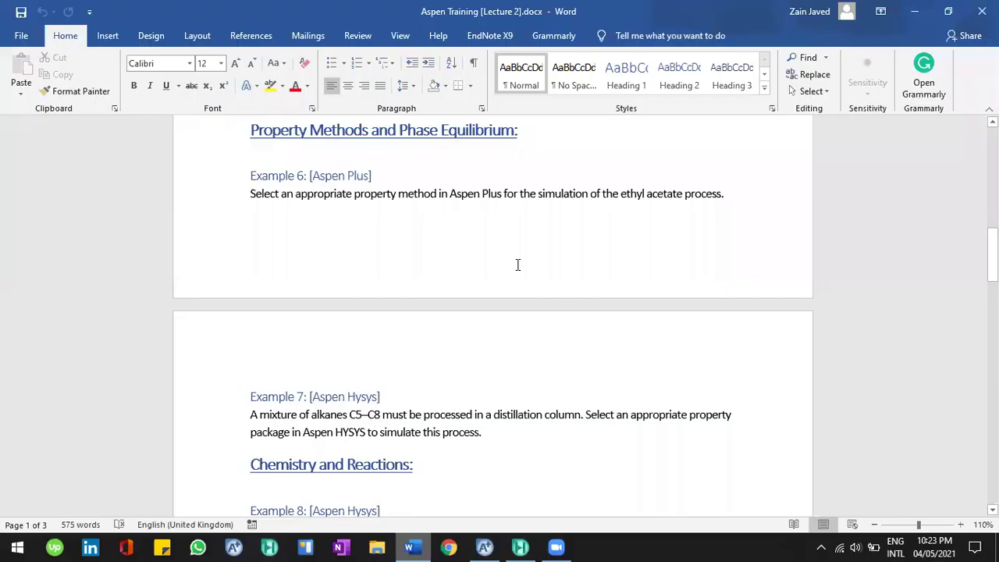
Read Examples 6 and 7 in the Word training document, and open a new case in Aspen HYSYS.
{"action": "mouse_move", "coordinate": [296, 194]}
{"action": "left_mouse_down"}
{"action": "mouse_move", "coordinate": [453, 190]}
{"action": "mouse_move", "coordinate": [296, 194]}
{"action": "left_mouse_up"}
{"action": "left_click", "coordinate": [460, 194]}
{"action": "left_click", "coordinate": [481, 255]}
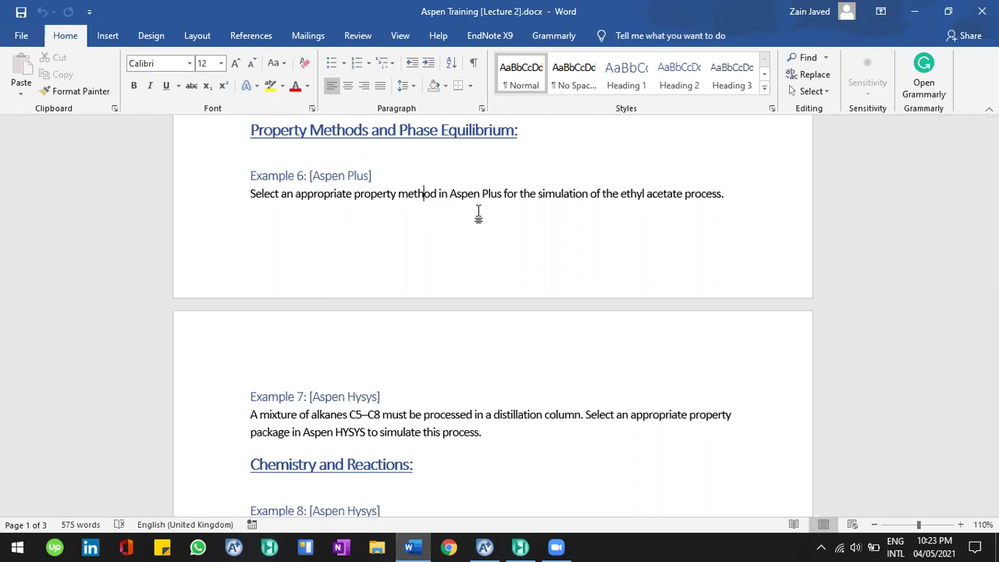
{"action": "scroll", "coordinate": [383, 209], "scroll_direction": "down", "scroll_amount": 3}
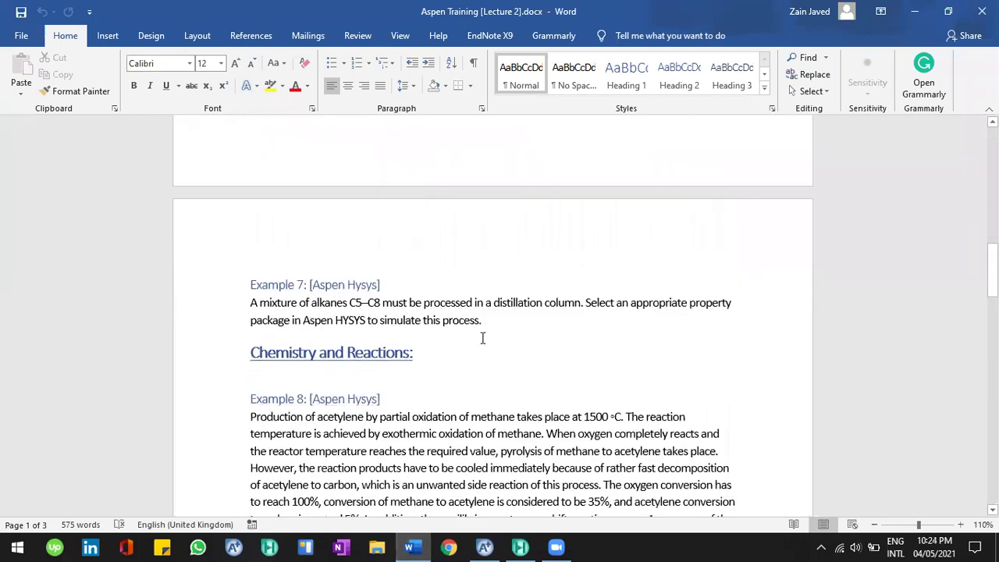
{"action": "scroll", "coordinate": [298, 295], "scroll_direction": "down", "scroll_amount": 2}
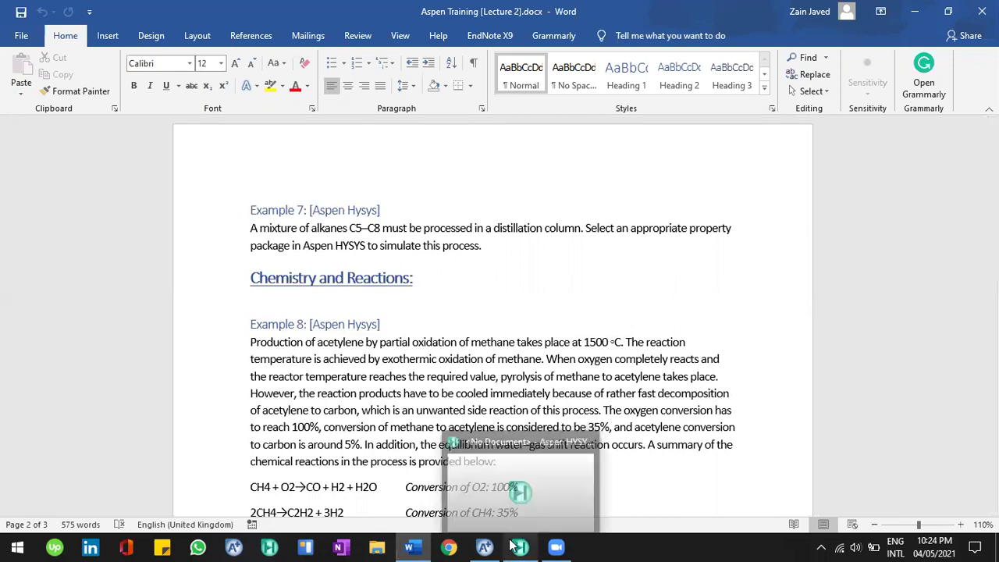
{"action": "key", "text": "alt+Tab"}
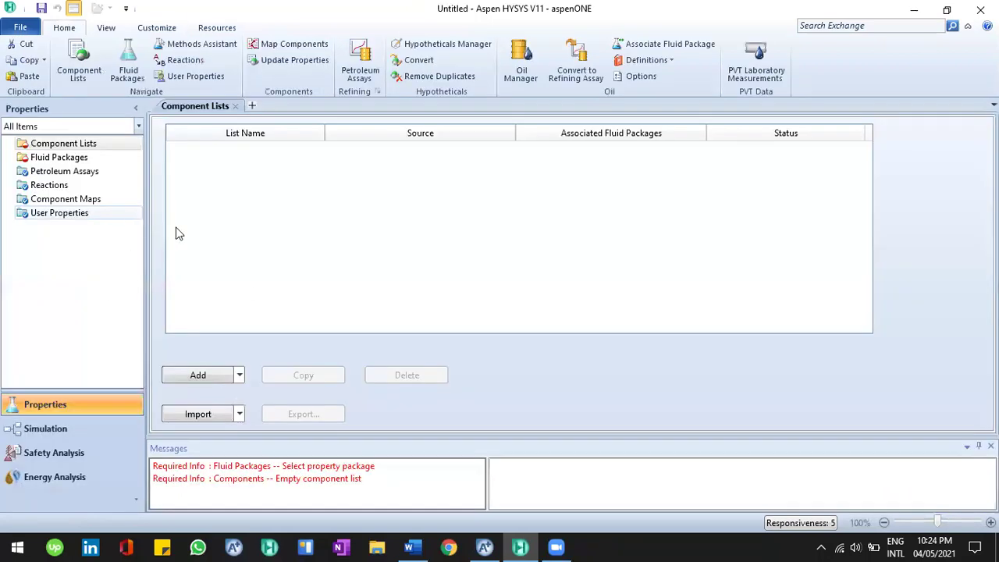
Add a new HYSYS component list and check the required alkane range in Example 7 of the Word document.
{"action": "left_click", "coordinate": [204, 380]}
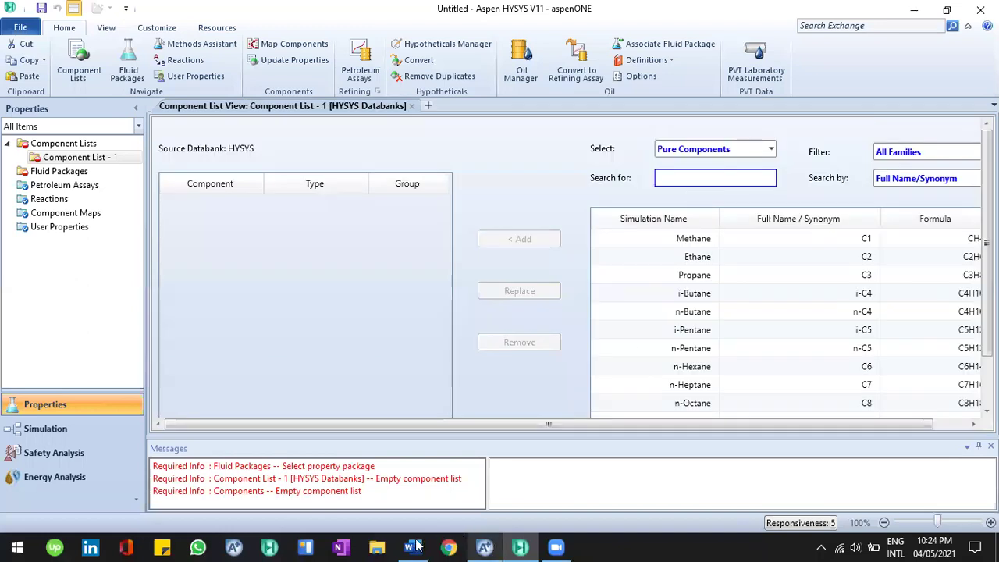
{"action": "left_click_drag", "start_coordinate": [421, 543], "coordinate": [447, 542]}
{"action": "left_click", "coordinate": [445, 547]}
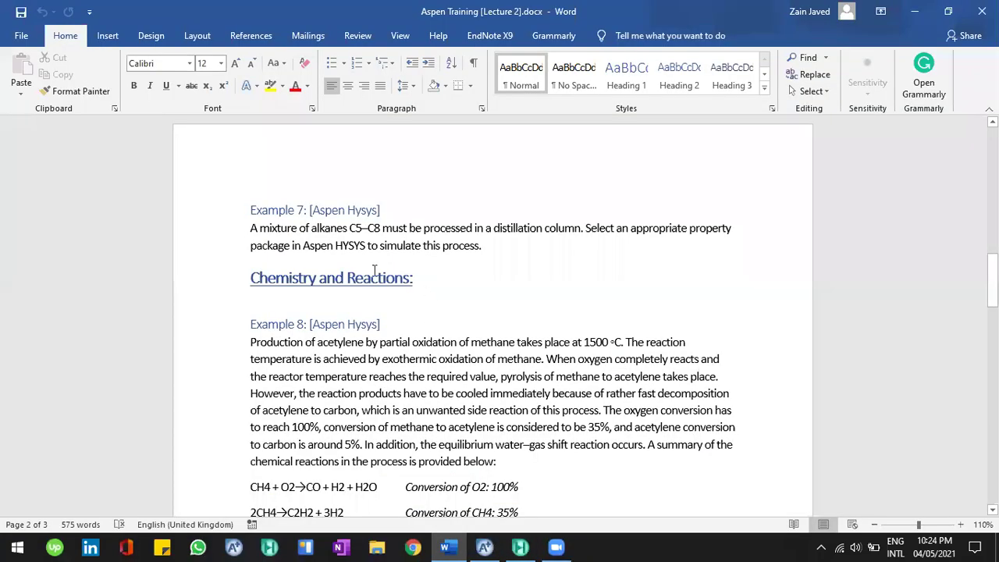
{"action": "left_click_drag", "start_coordinate": [370, 231], "coordinate": [312, 229]}
{"action": "left_click", "coordinate": [373, 231]}
{"action": "left_click", "coordinate": [519, 547]}
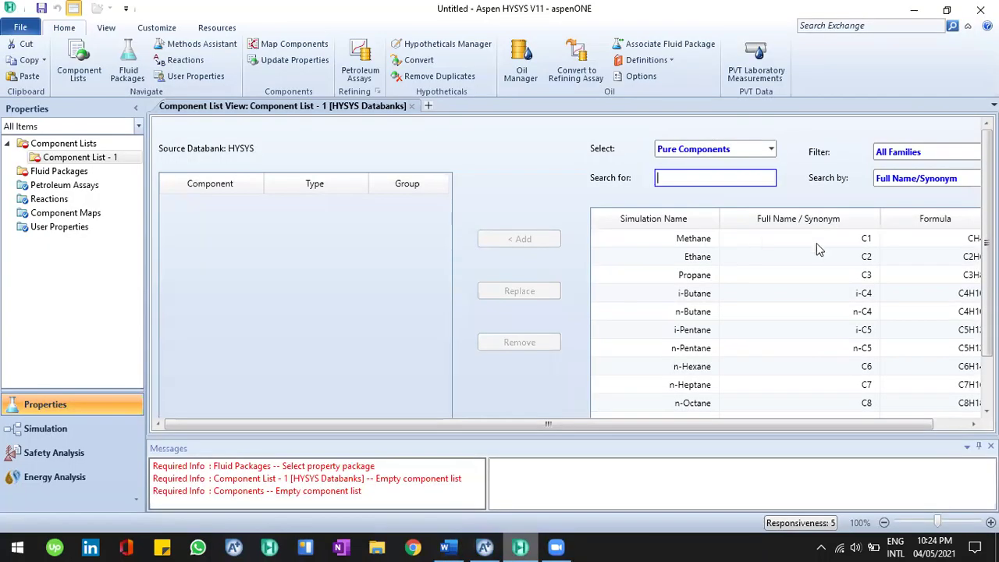
Add i-Pentane, n-Pentane, n-Hexane, n-Heptane and n-Octane to the component list.
{"action": "scroll", "coordinate": [781, 312], "scroll_direction": "down", "scroll_amount": 1}
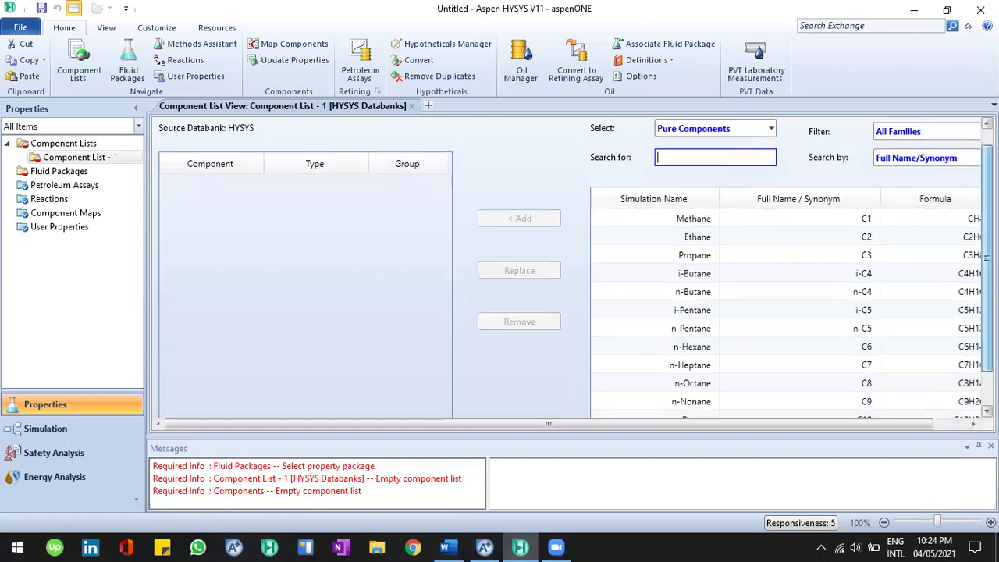
{"action": "scroll", "coordinate": [877, 274], "scroll_direction": "down", "scroll_amount": 2}
{"action": "left_click", "coordinate": [863, 271]}
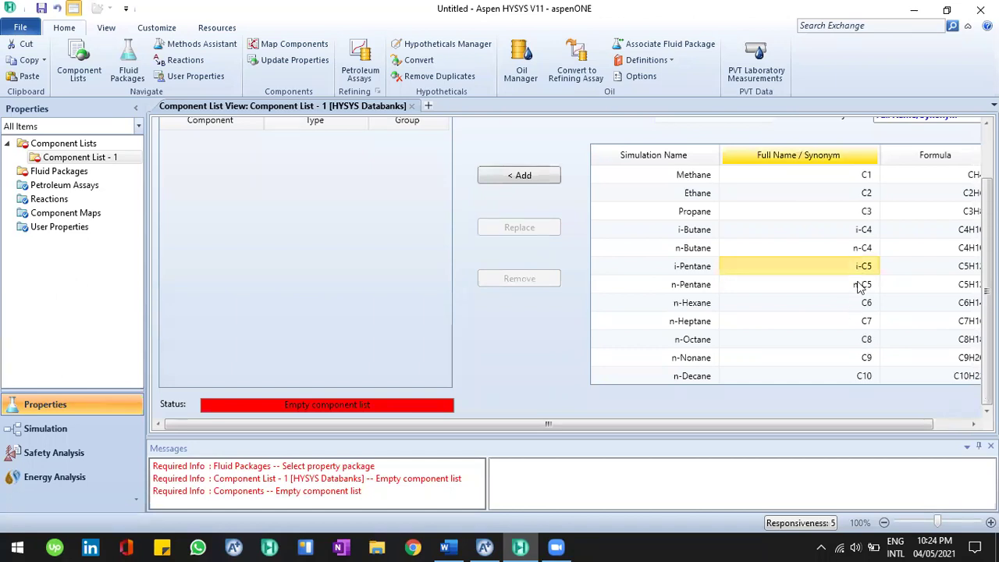
{"action": "left_click", "coordinate": [864, 344], "text": "shift"}
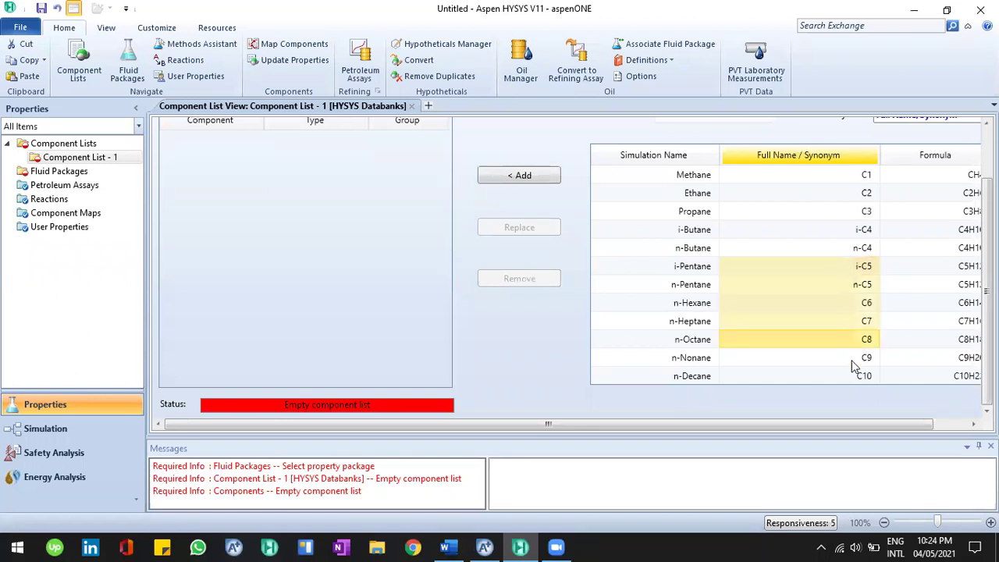
{"action": "left_click", "coordinate": [550, 178]}
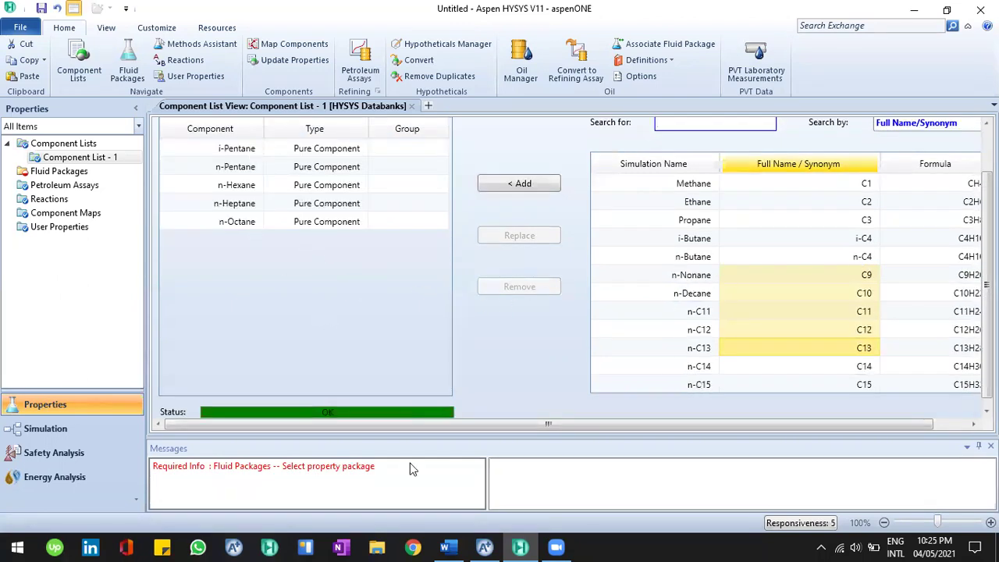
Reread the property package task of Example 7 in the Word document and return to the HYSYS component list.
{"action": "left_click", "coordinate": [459, 546]}
{"action": "left_click", "coordinate": [507, 229]}
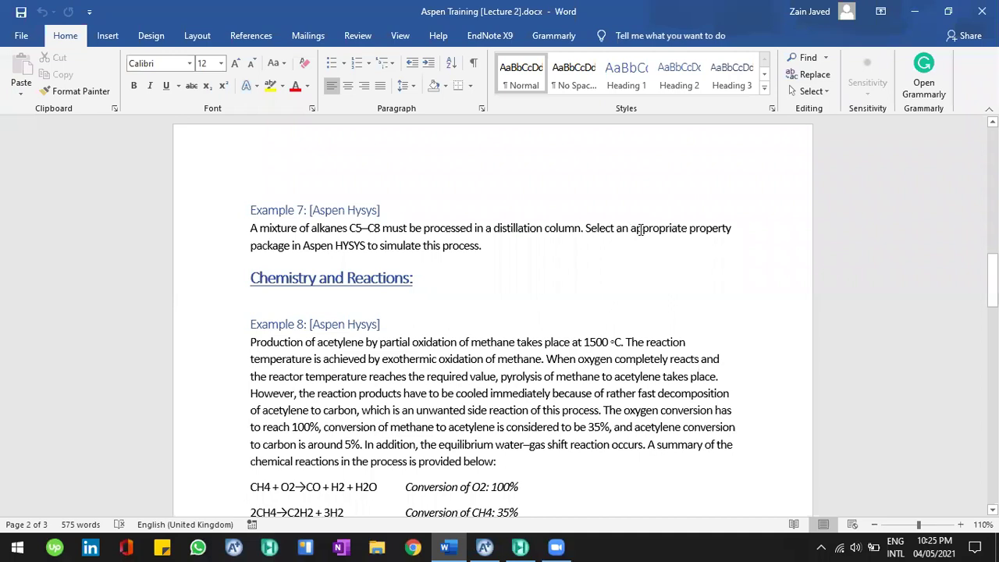
{"action": "left_click_drag", "start_coordinate": [640, 228], "coordinate": [630, 229]}
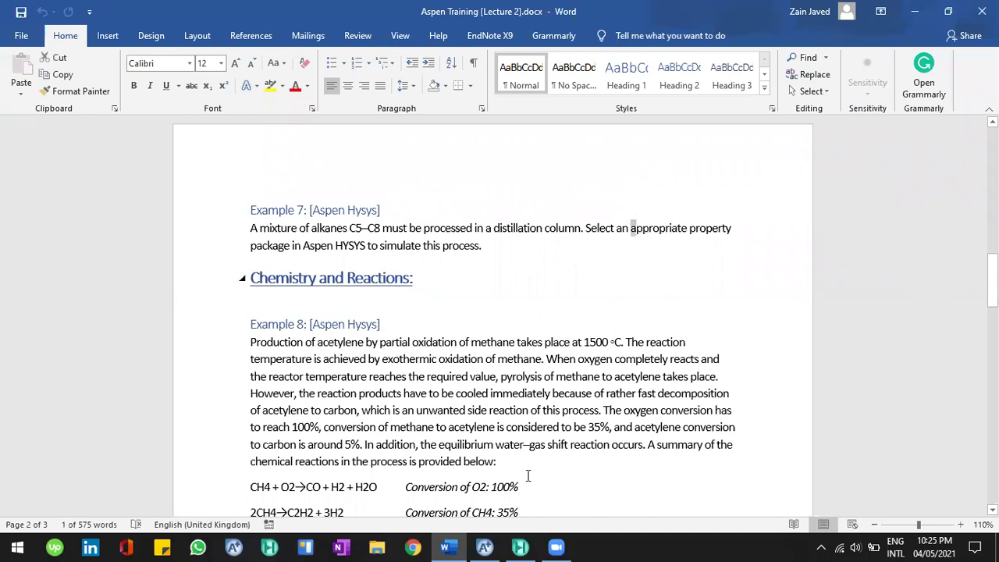
{"action": "left_click", "coordinate": [520, 547]}
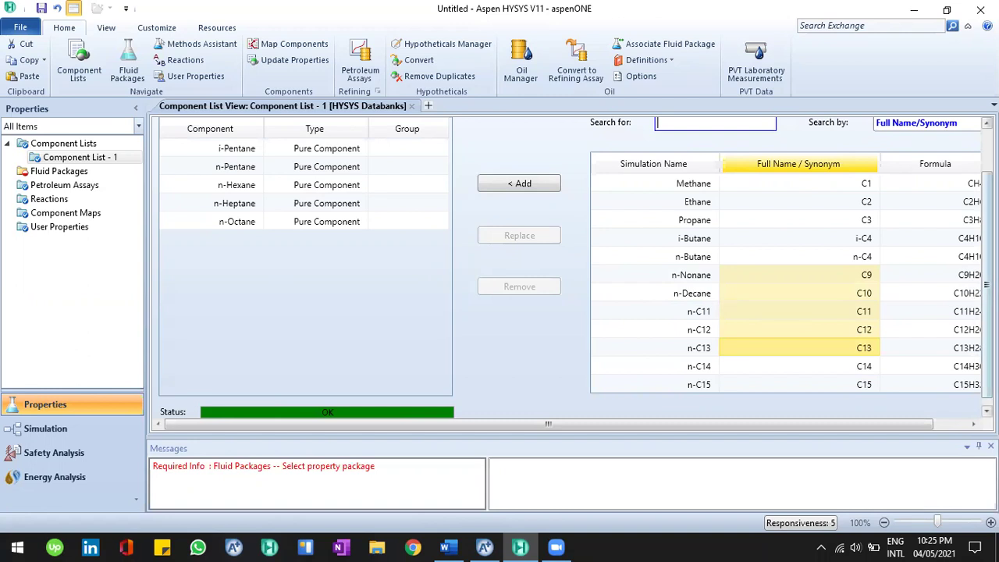
{"action": "scroll", "coordinate": [617, 205], "scroll_direction": "up", "scroll_amount": 2}
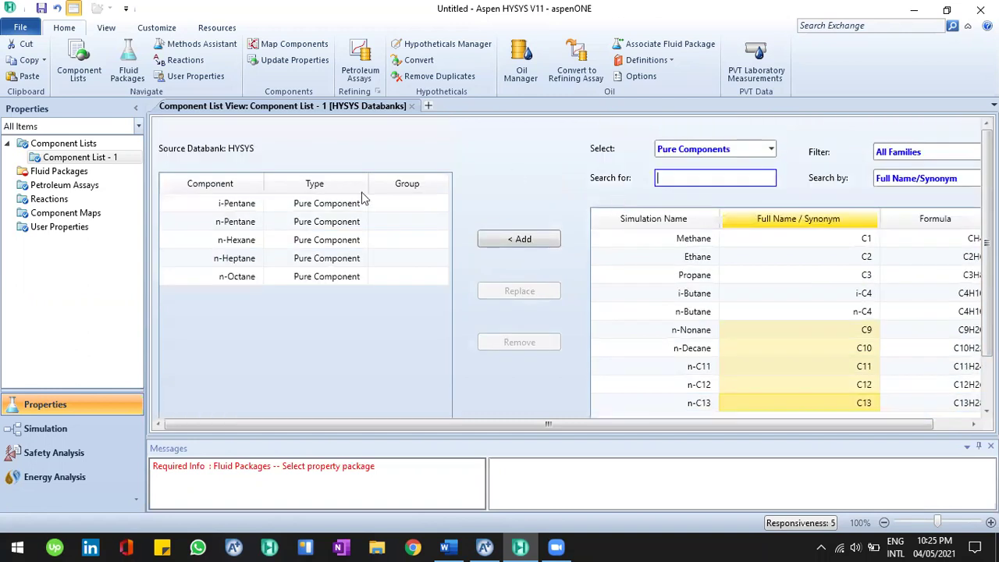
Add a fluid package and look through the property packages it offers.
{"action": "left_click", "coordinate": [56, 172]}
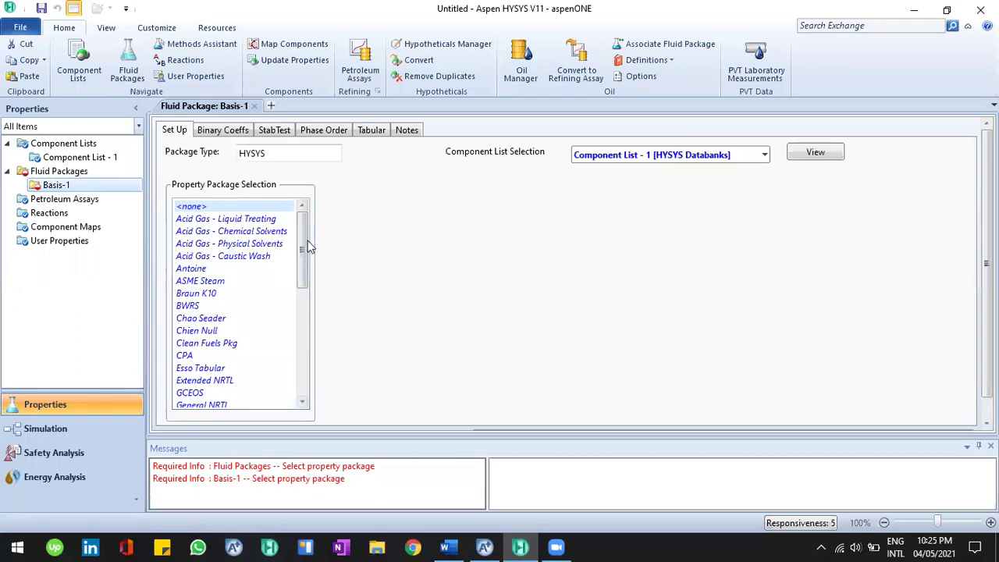
{"action": "scroll", "coordinate": [317, 281], "scroll_direction": "down", "scroll_amount": 2}
{"action": "scroll", "coordinate": [320, 298], "scroll_direction": "down", "scroll_amount": 2}
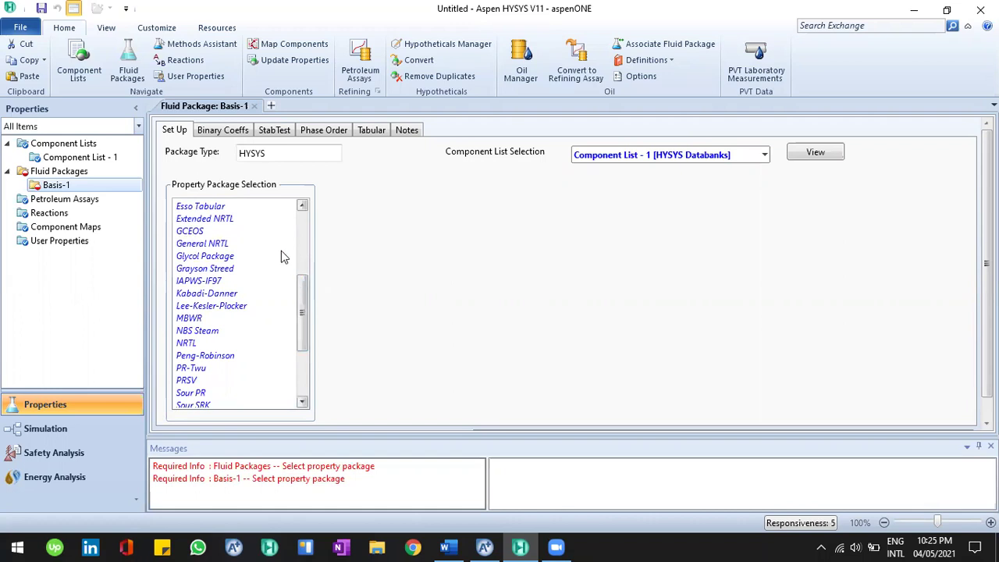
{"action": "scroll", "coordinate": [289, 238], "scroll_direction": "up", "scroll_amount": 5}
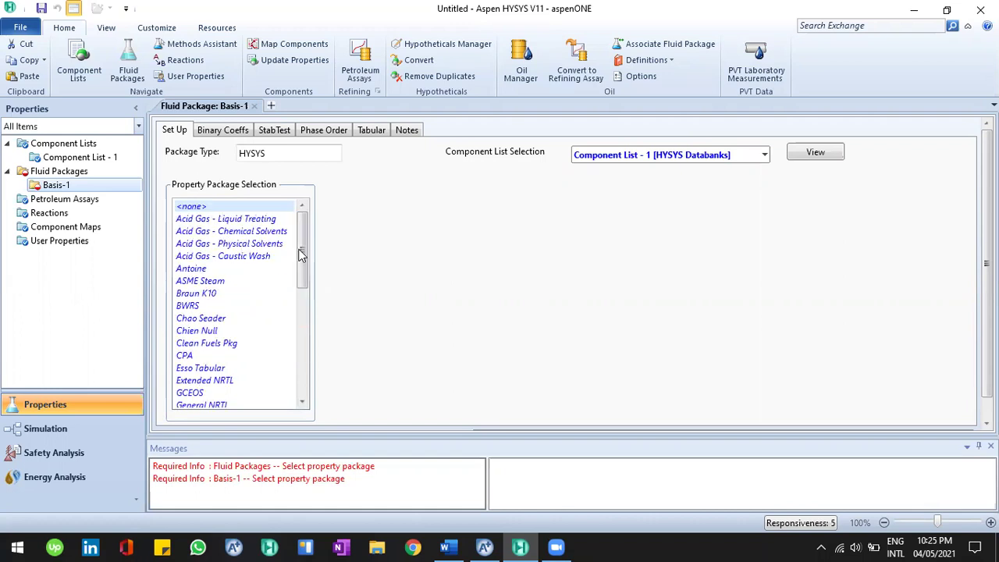
{"action": "scroll", "coordinate": [313, 281], "scroll_direction": "down", "scroll_amount": 2}
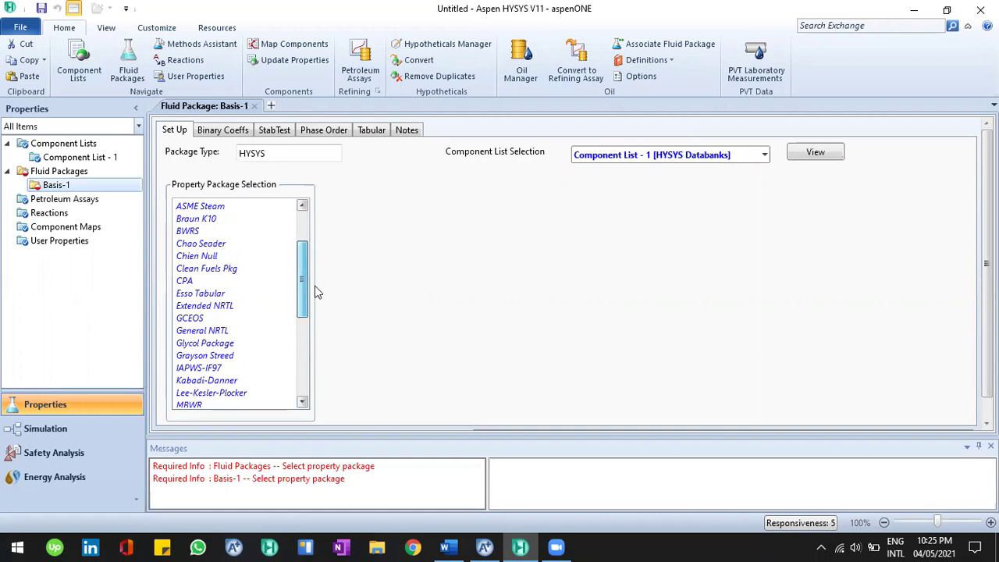
Check the component lists available to the fluid package and browse its property packages again.
{"action": "left_click", "coordinate": [767, 160]}
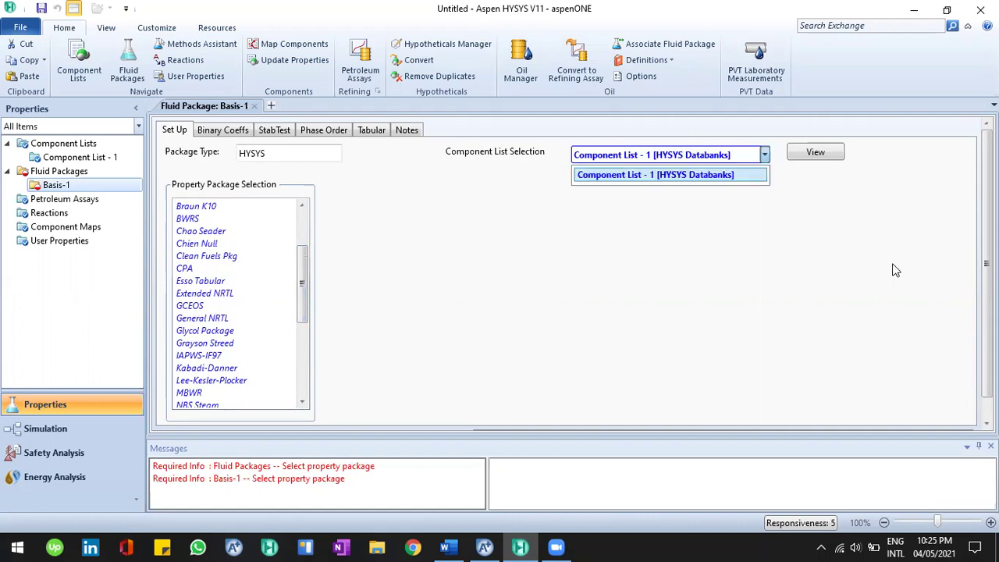
{"action": "left_click", "coordinate": [895, 269]}
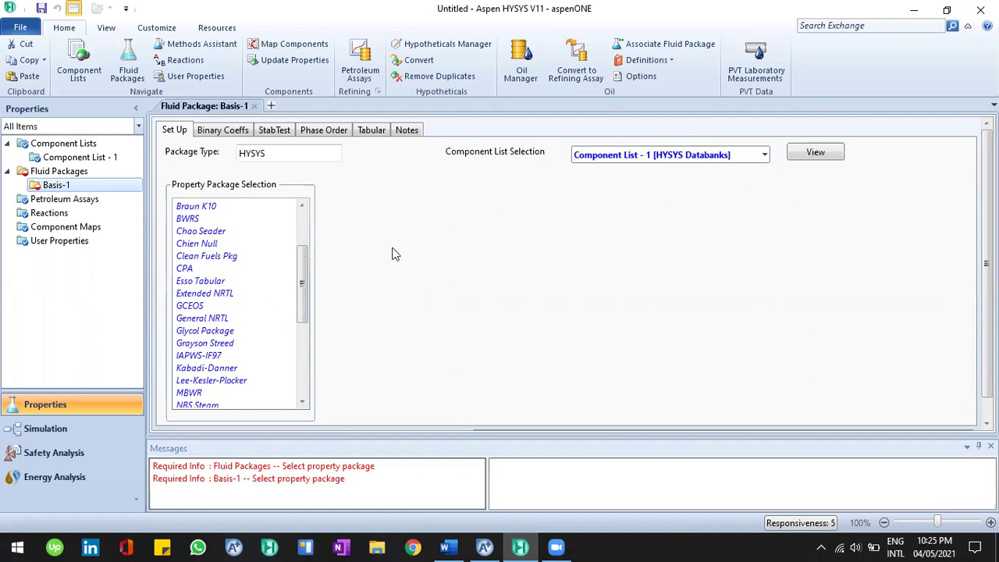
{"action": "left_click_drag", "start_coordinate": [304, 289], "coordinate": [304, 250]}
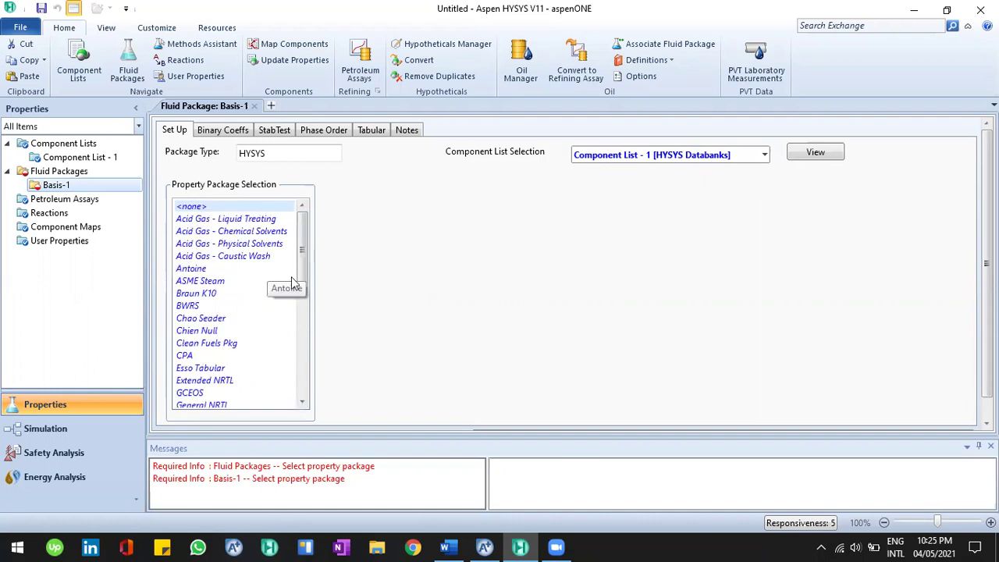
{"action": "left_click_drag", "start_coordinate": [303, 274], "coordinate": [240, 312]}
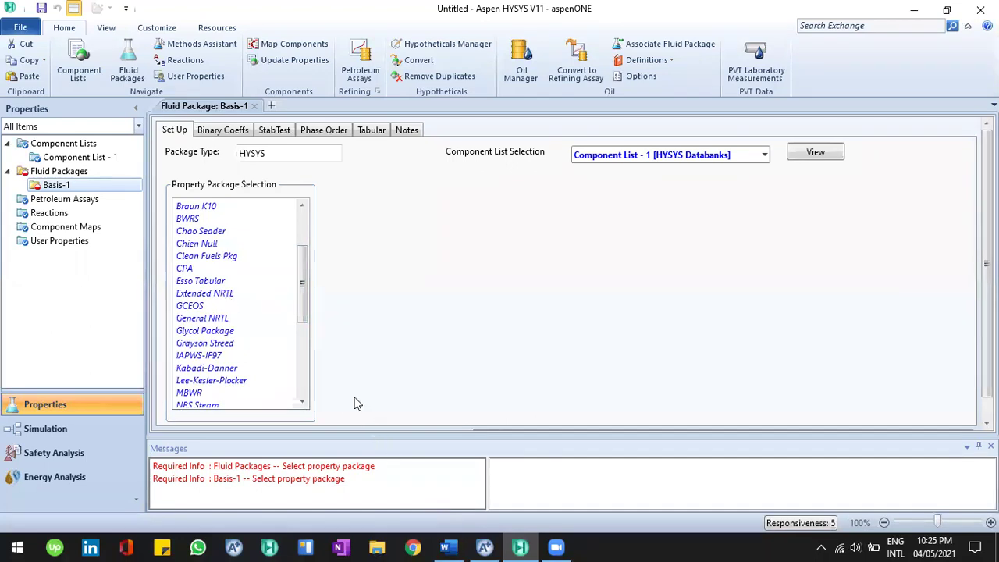
Switch to Aspen Plus and look through the base methods available in the global method specifications.
{"action": "left_click", "coordinate": [485, 546]}
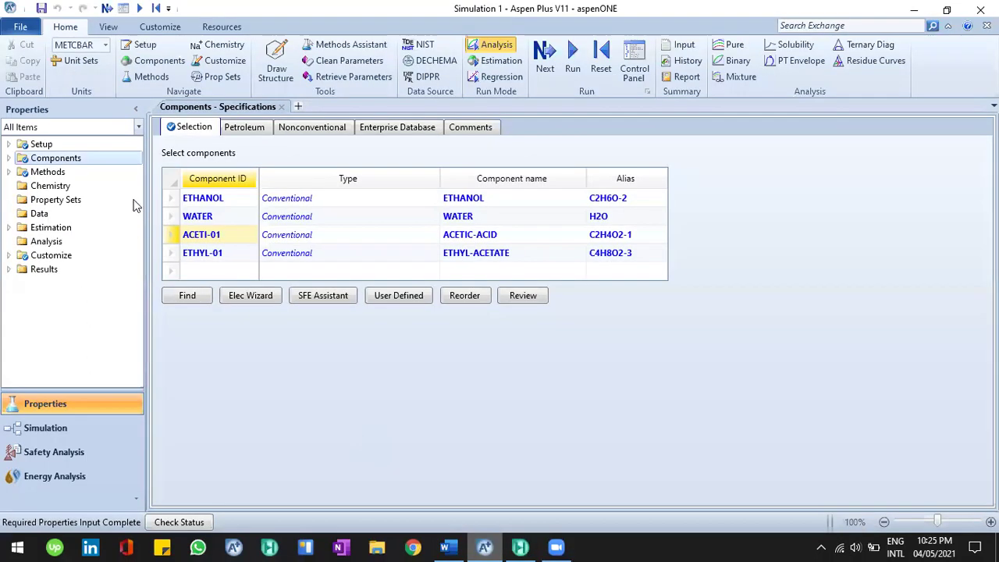
{"action": "left_click", "coordinate": [53, 174]}
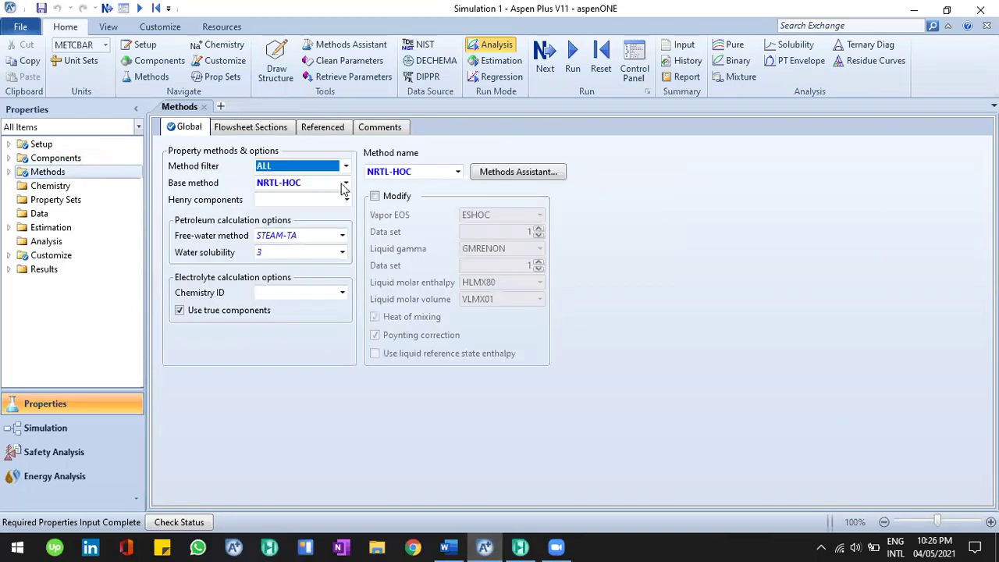
{"action": "left_click", "coordinate": [347, 188]}
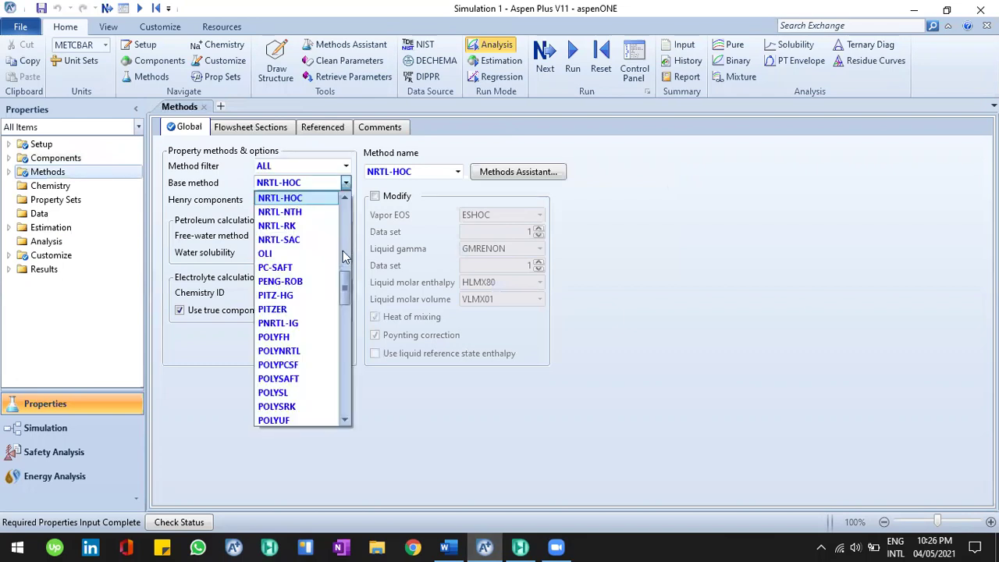
{"action": "scroll", "coordinate": [316, 269], "scroll_direction": "up", "scroll_amount": 1}
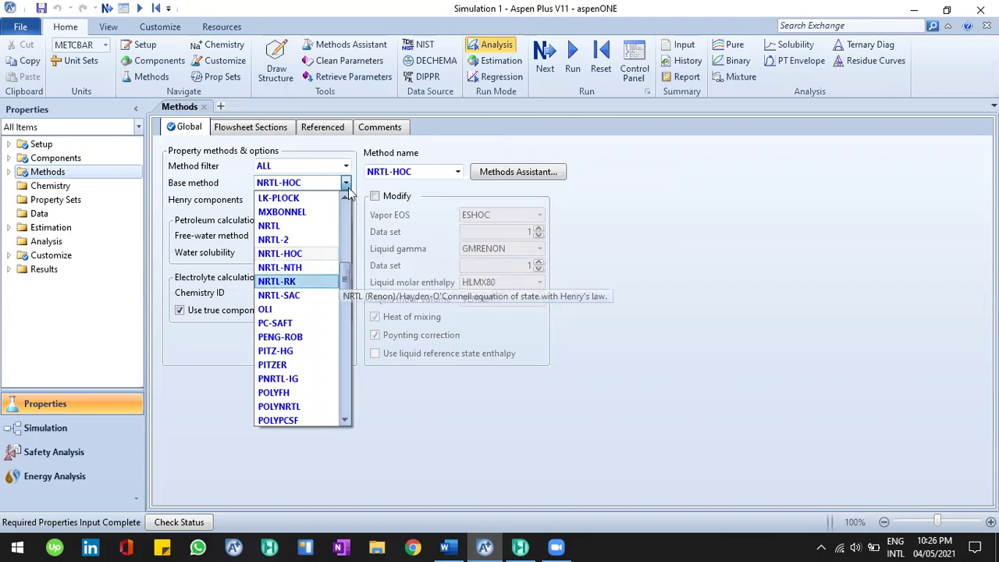
Switch back to Aspen HYSYS, review the components in Component List - 1 and return to the Basis-1 fluid package.
{"action": "left_click", "coordinate": [520, 547]}
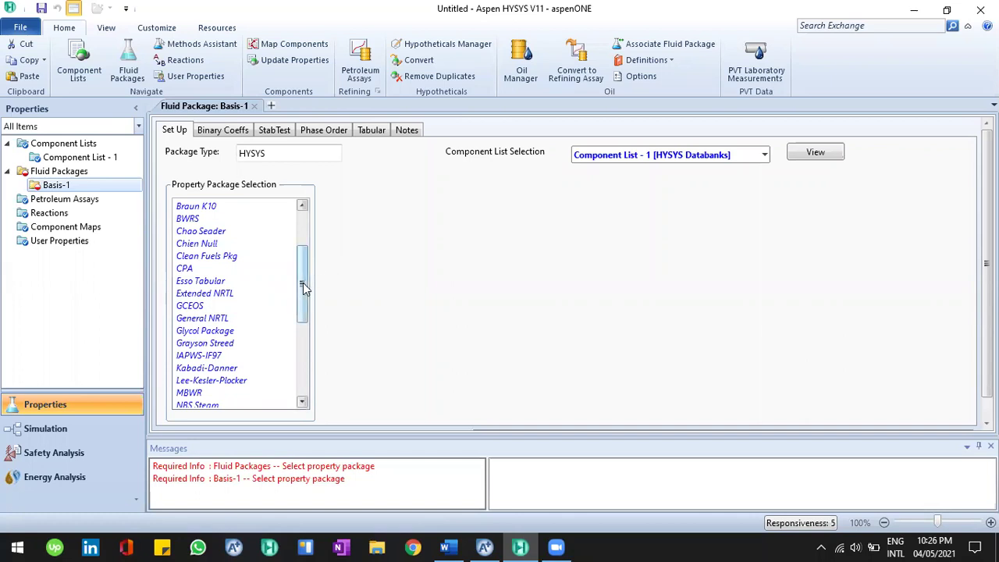
{"action": "left_click_drag", "start_coordinate": [302, 283], "coordinate": [303, 283]}
{"action": "left_click", "coordinate": [100, 162]}
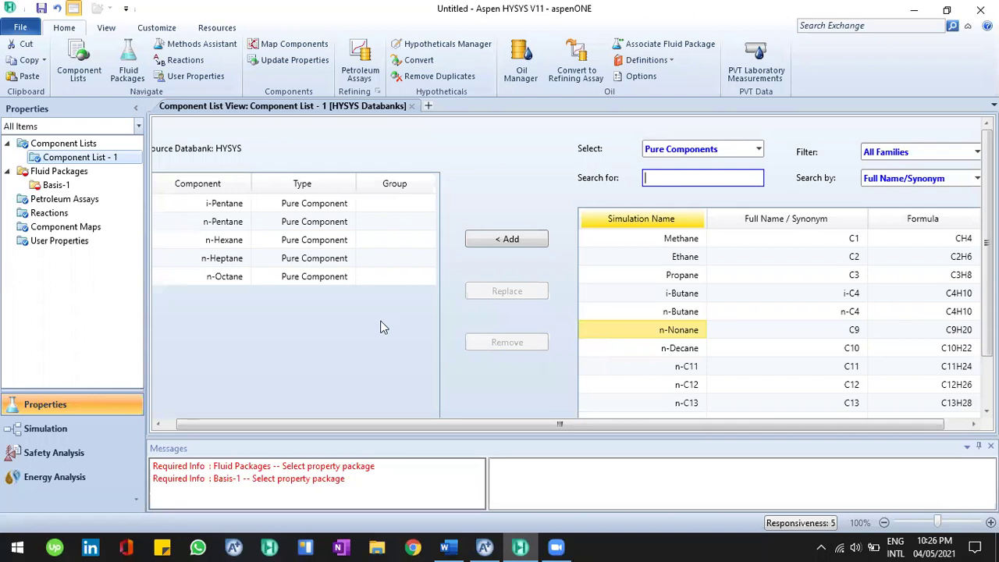
{"action": "left_click", "coordinate": [78, 185]}
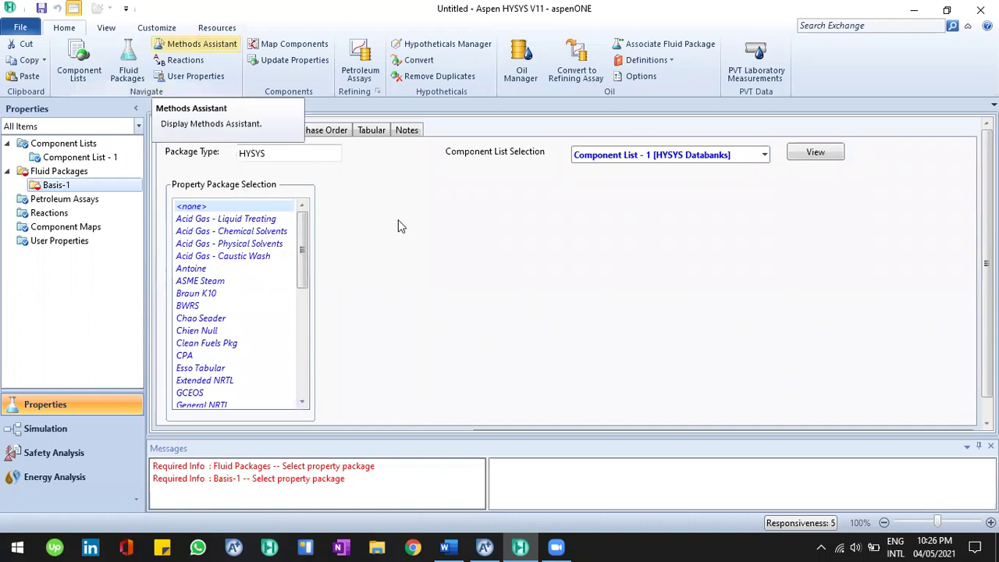
Open the Property Package Selection Assistant and read the packages recommended for Oil and Gas Processing.
{"action": "key", "text": "F1"}
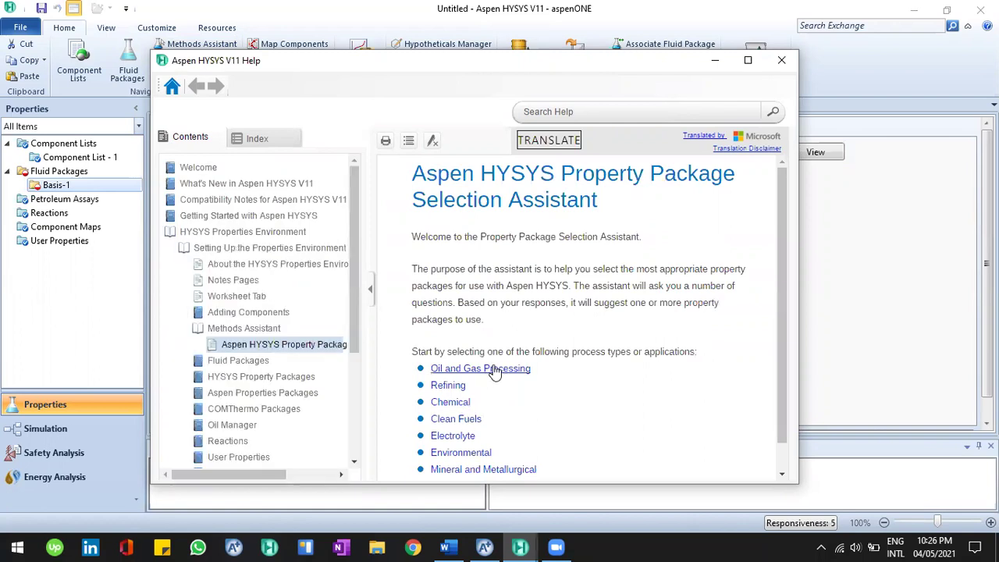
{"action": "left_click", "coordinate": [494, 373]}
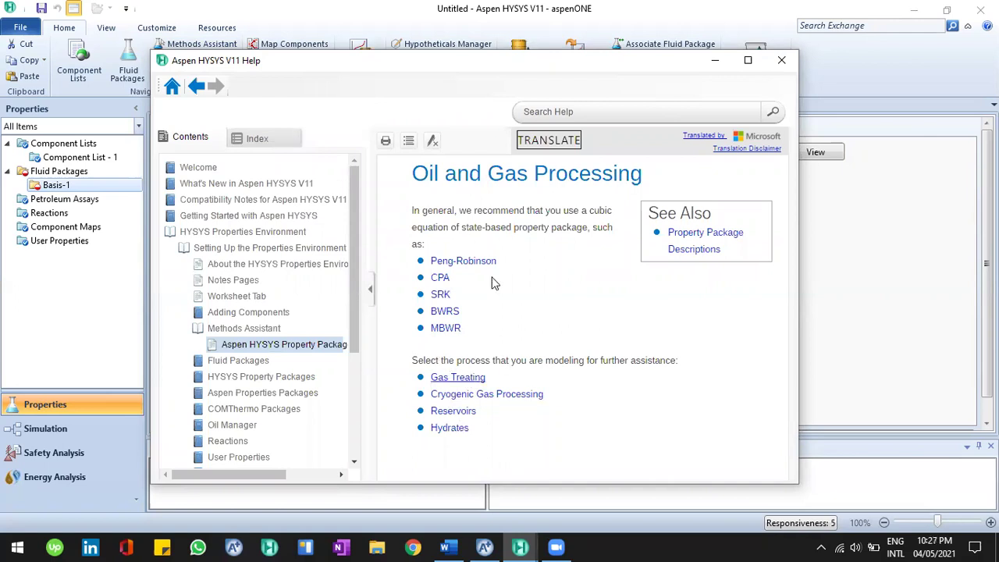
{"action": "left_click_drag", "start_coordinate": [436, 260], "coordinate": [514, 314]}
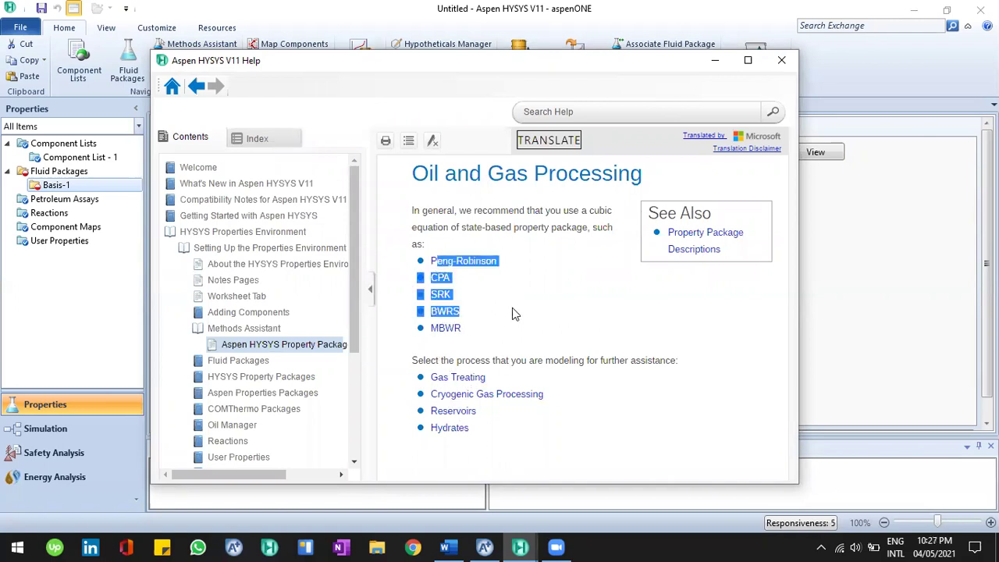
{"action": "left_click", "coordinate": [533, 343]}
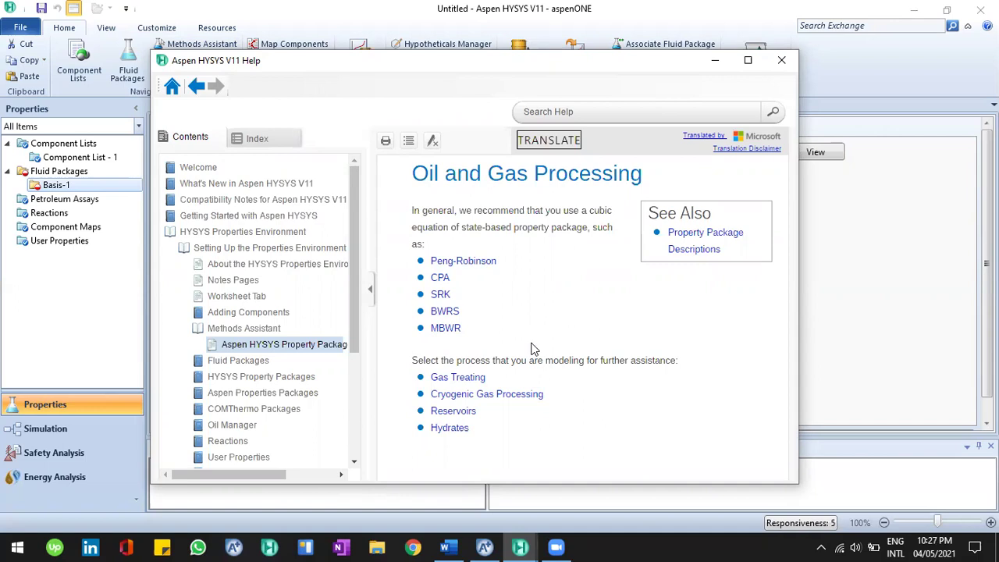
Look at the assistant's Gas Treating guidance and go back to its list of process types.
{"action": "left_click", "coordinate": [466, 378]}
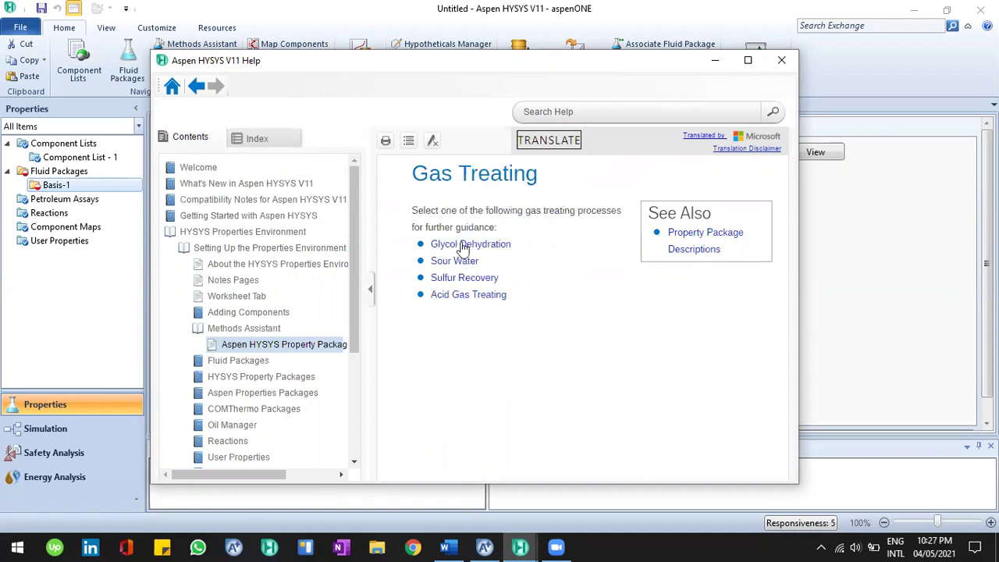
{"action": "left_click", "coordinate": [468, 262]}
{"action": "left_click", "coordinate": [196, 86]}
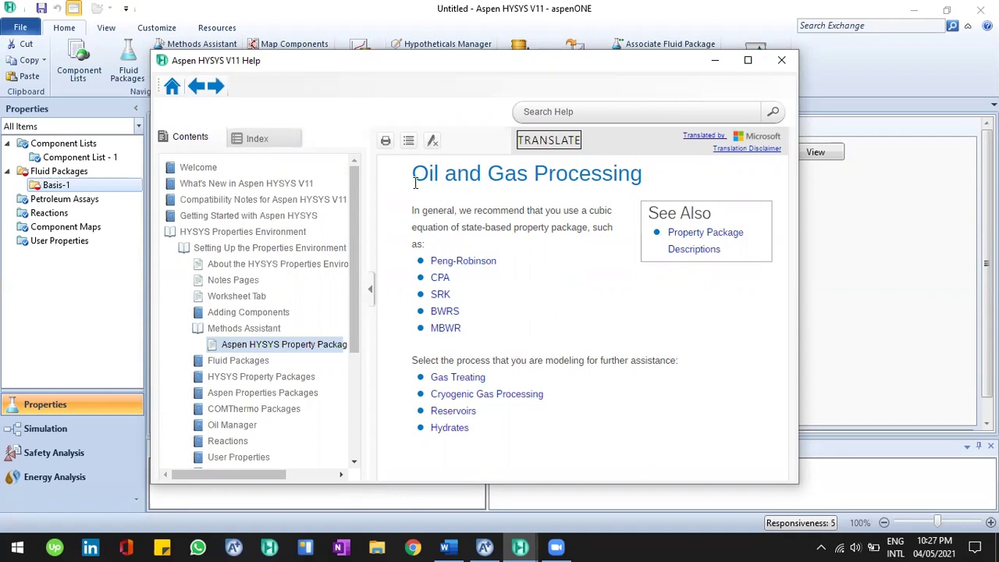
{"action": "left_click", "coordinate": [196, 86]}
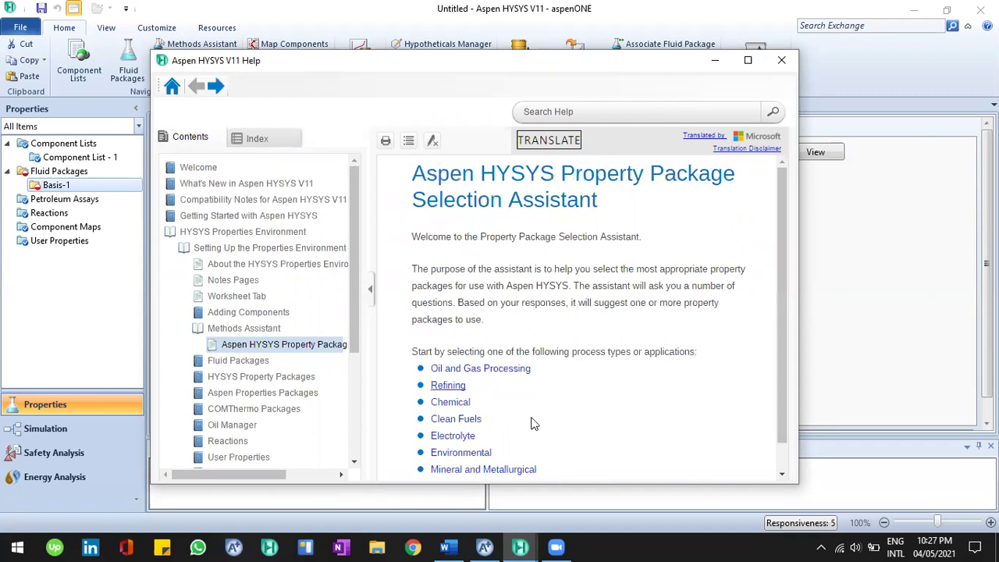
Switch to the Word document and highlight "distillation column" in Example 7.
{"action": "left_click", "coordinate": [458, 544]}
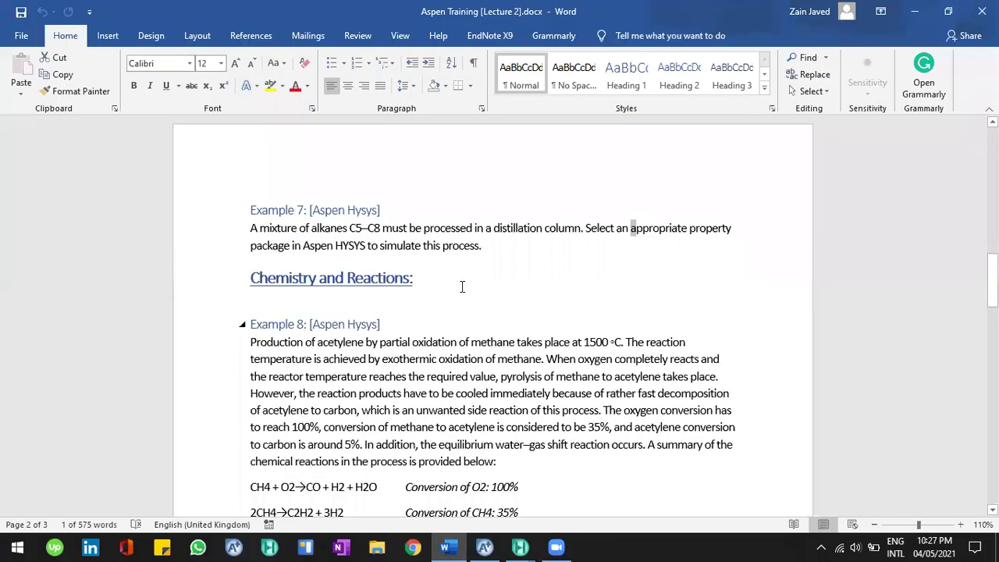
{"action": "scroll", "coordinate": [506, 270], "scroll_direction": "up", "scroll_amount": 1}
{"action": "left_click_drag", "start_coordinate": [549, 272], "coordinate": [546, 268]}
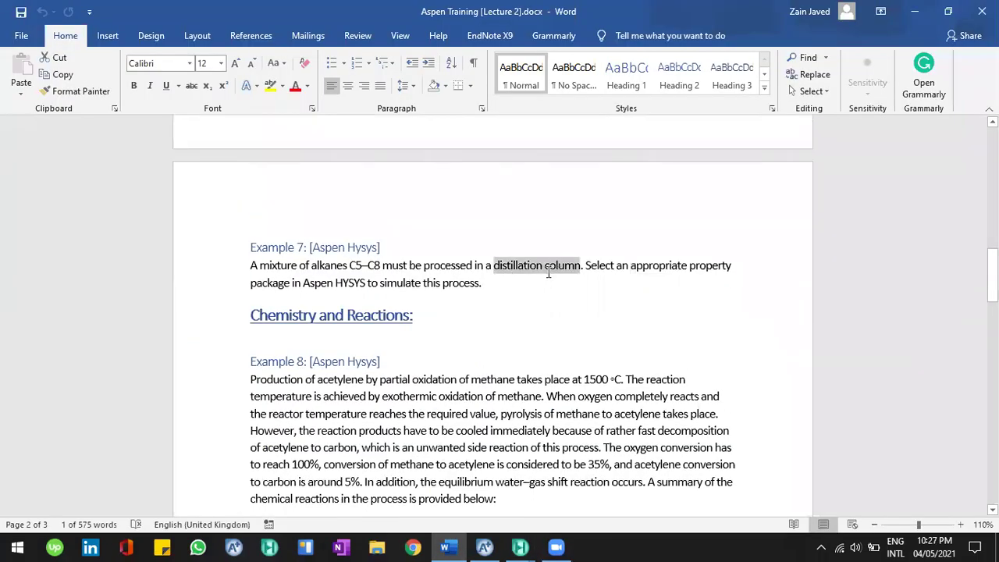
Switch to the HYSYS help, open Refinery Applications, and read its Column Distillation guidance for Atmospheric Crude Towers.
{"action": "left_click", "coordinate": [545, 269]}
{"action": "left_click", "coordinate": [518, 546]}
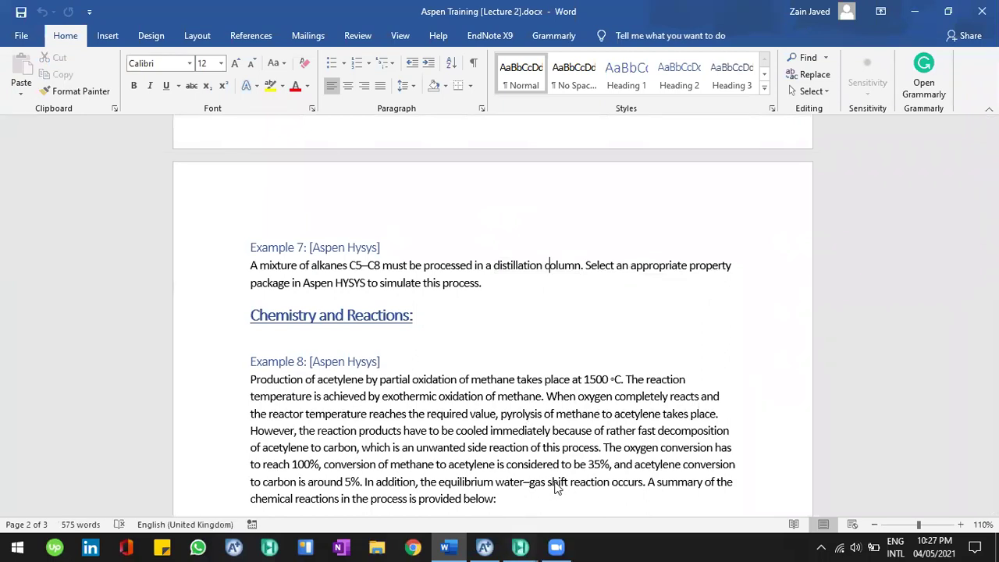
{"action": "left_click", "coordinate": [464, 384]}
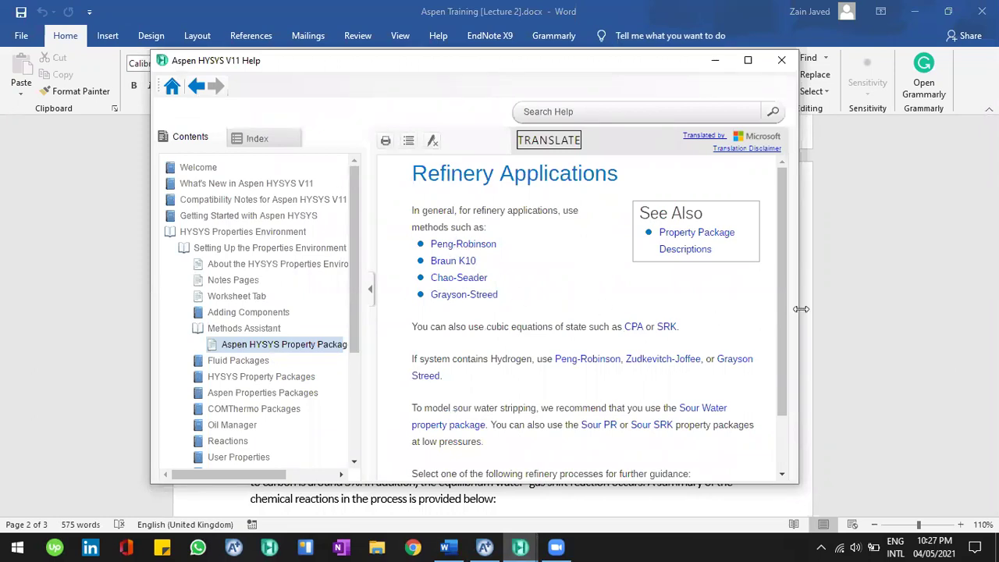
{"action": "scroll", "coordinate": [777, 394], "scroll_direction": "down", "scroll_amount": 2}
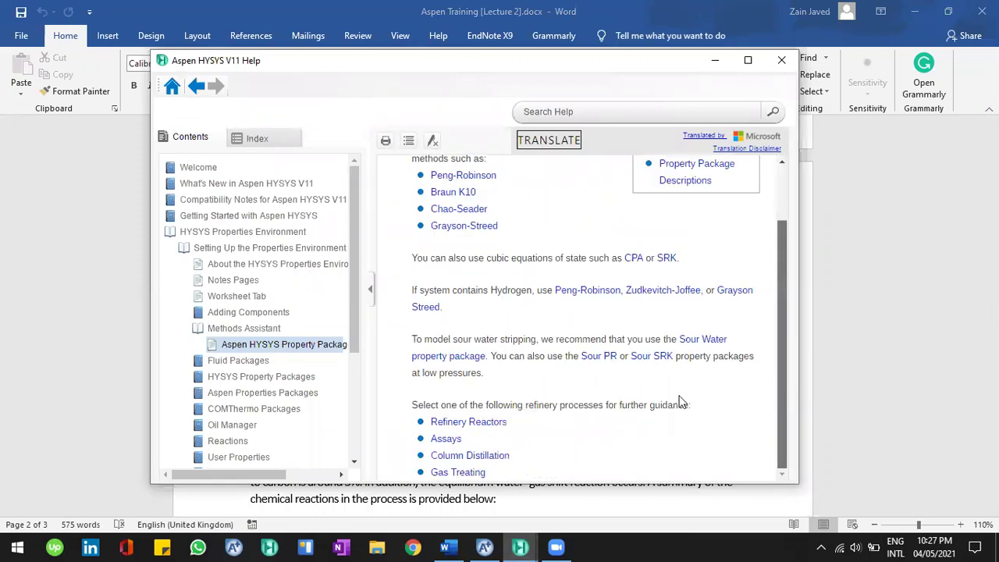
{"action": "left_click", "coordinate": [496, 459]}
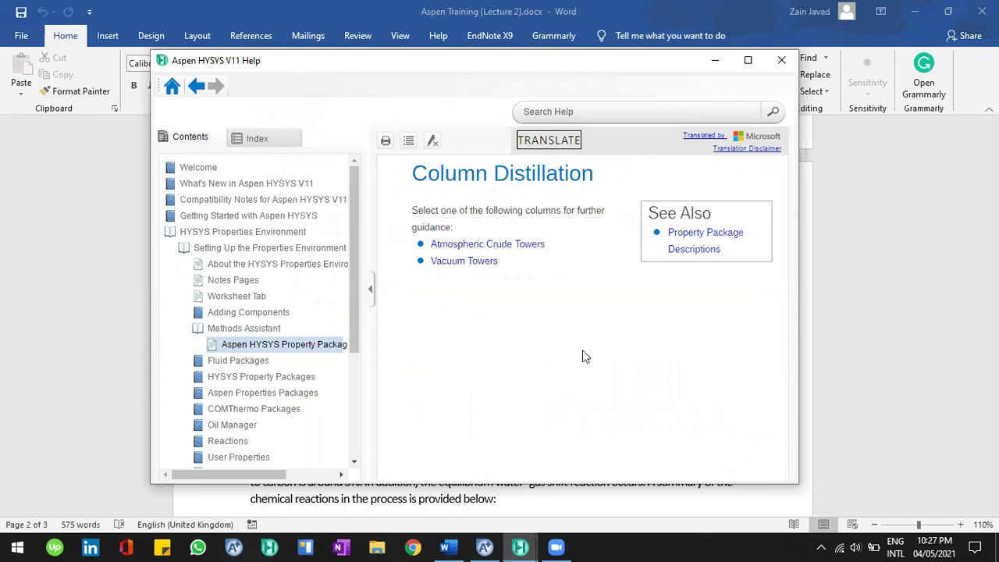
{"action": "left_click", "coordinate": [482, 245]}
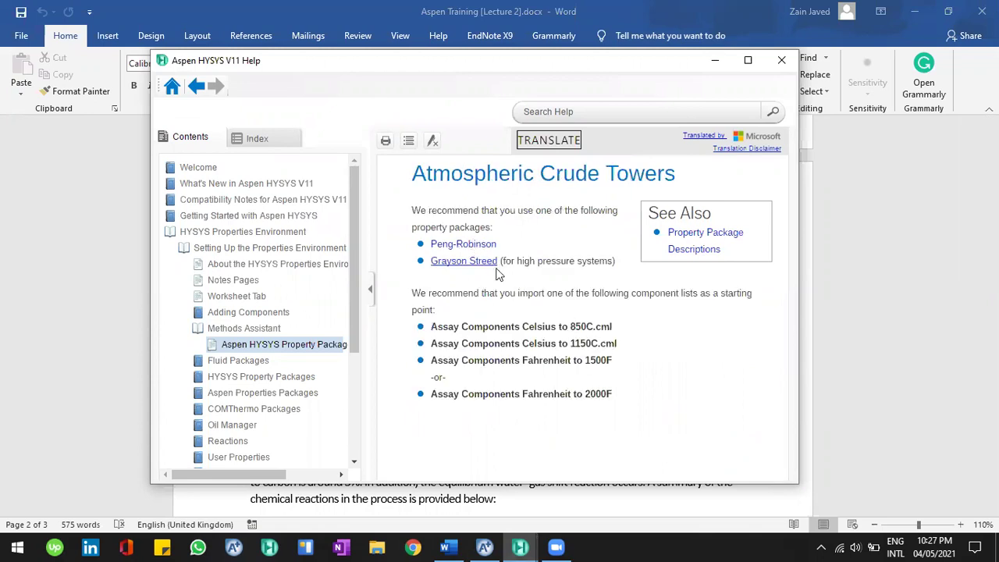
Read the Vacuum Towers guidance and return to the Column Distillation page.
{"action": "left_click", "coordinate": [197, 86]}
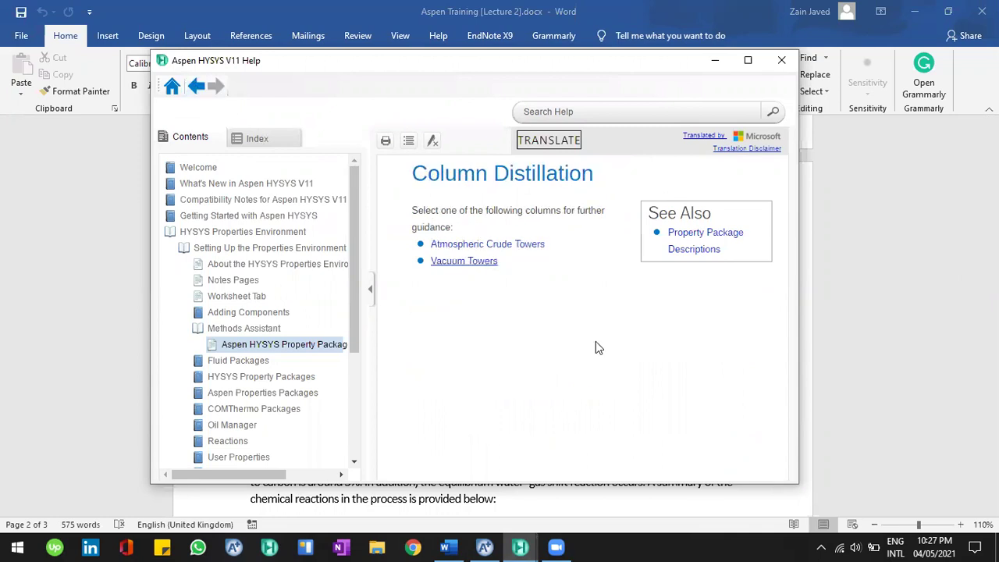
{"action": "left_click", "coordinate": [460, 221]}
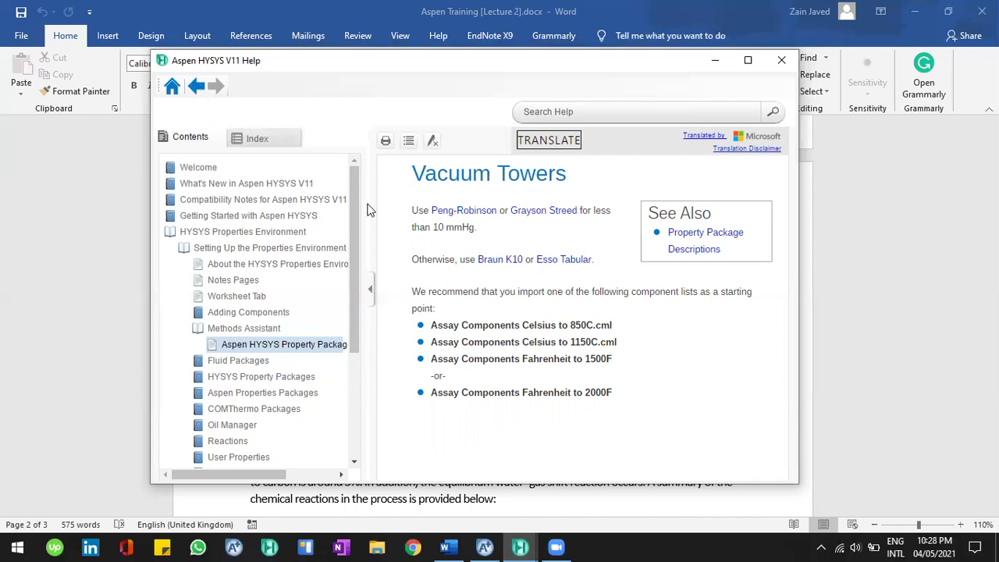
{"action": "key", "text": "alt+Left"}
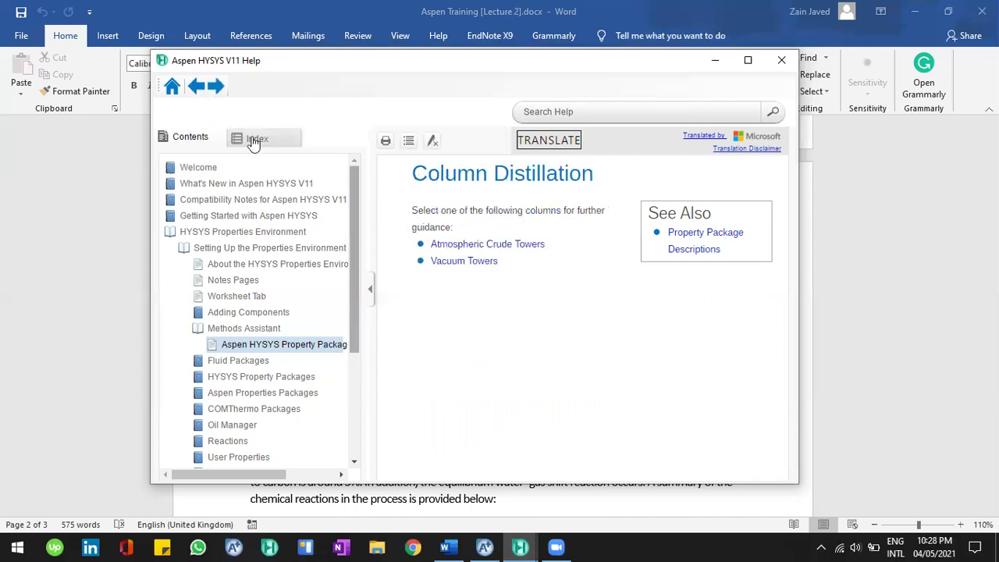
Go back to Refinery Applications, highlight the Peng-Robinson recommendation, and close the help window.
{"action": "left_click", "coordinate": [198, 86]}
{"action": "left_click_drag", "start_coordinate": [456, 247], "coordinate": [532, 246]}
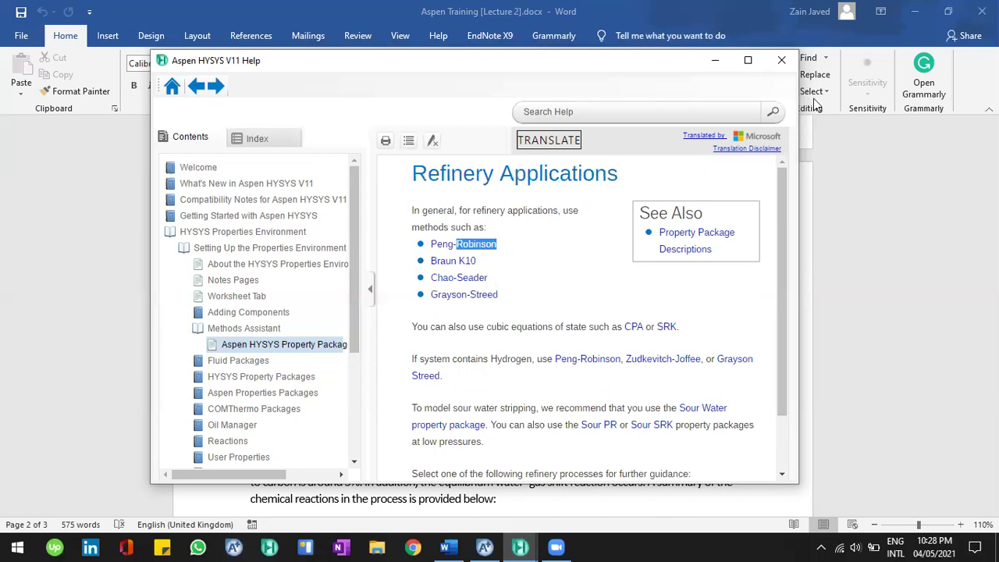
{"action": "left_click", "coordinate": [784, 68]}
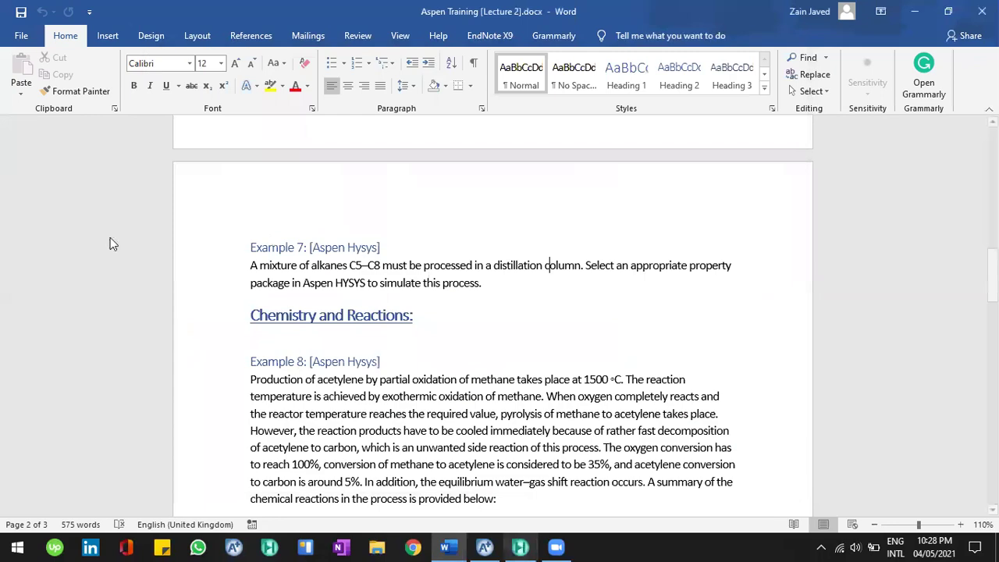
Switch to Aspen HYSYS and select Peng-Robinson as the property package for fluid package Basis-1.
{"action": "key", "text": "alt+Tab"}
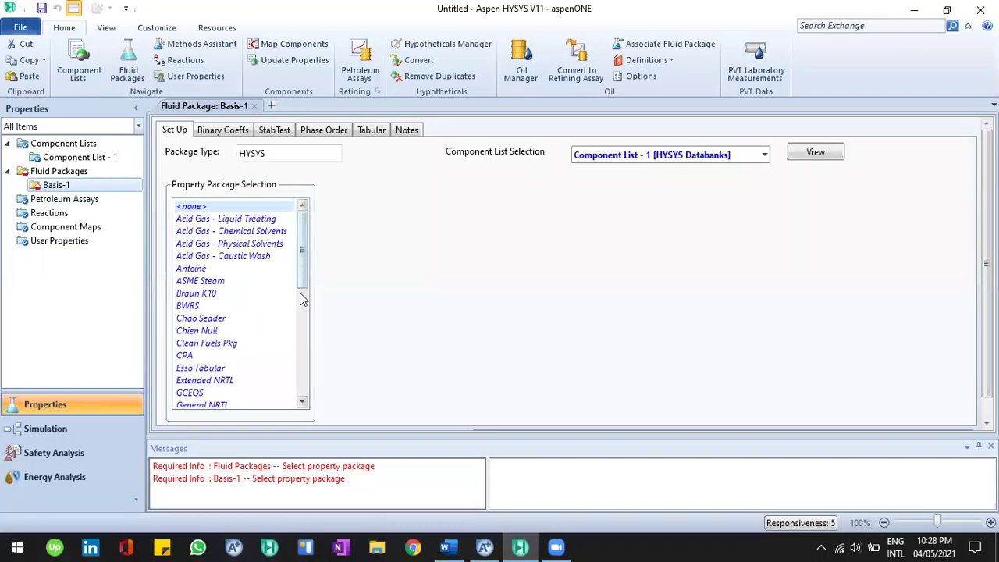
{"action": "scroll", "coordinate": [303, 293], "scroll_direction": "down", "scroll_amount": 2}
{"action": "scroll", "coordinate": [303, 256], "scroll_direction": "up", "scroll_amount": 2}
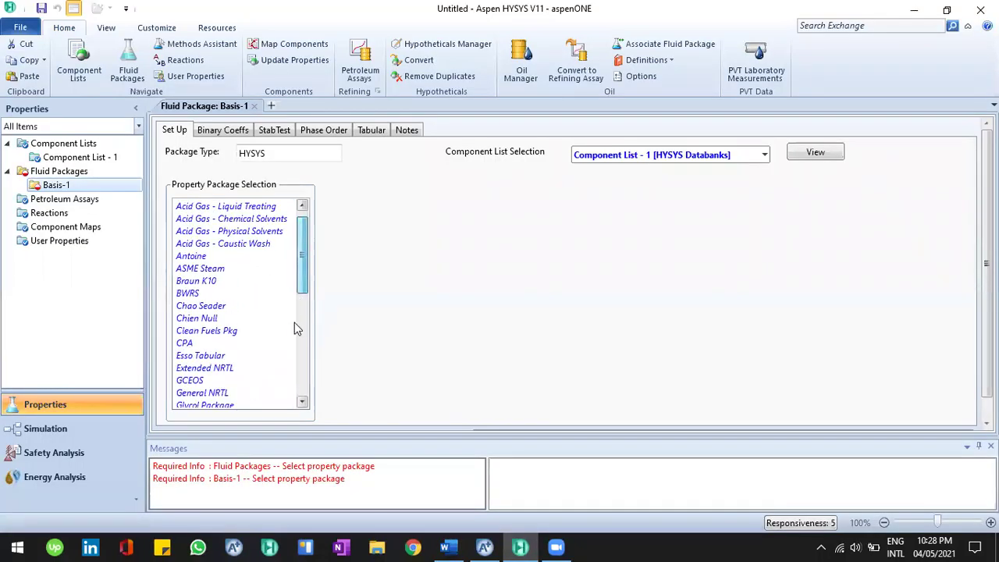
{"action": "scroll", "coordinate": [304, 344], "scroll_direction": "down", "scroll_amount": 4}
{"action": "scroll", "coordinate": [231, 323], "scroll_direction": "down", "scroll_amount": 1}
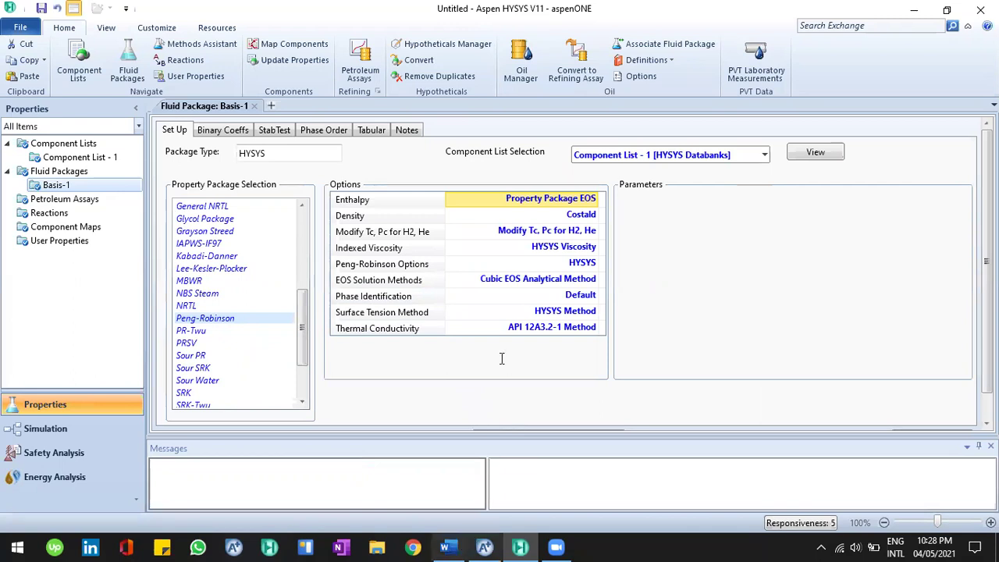
Review Example 6 in the Word document and switch to the Aspen Plus simulation that uses the NRTL-HOC method.
{"action": "key", "text": "alt+Tab"}
{"action": "scroll", "coordinate": [512, 348], "scroll_direction": "up", "scroll_amount": 3}
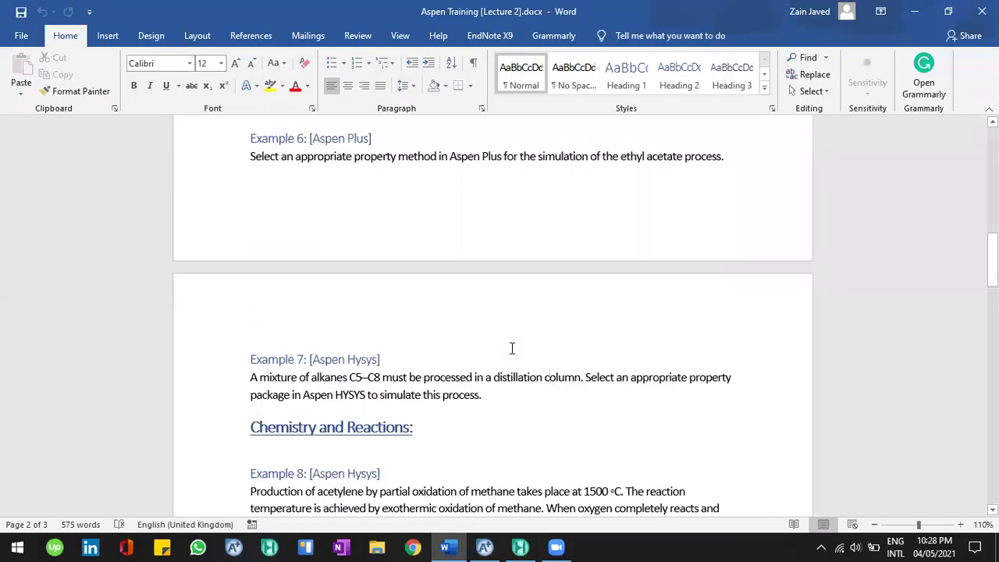
{"action": "scroll", "coordinate": [507, 344], "scroll_direction": "up", "scroll_amount": 1}
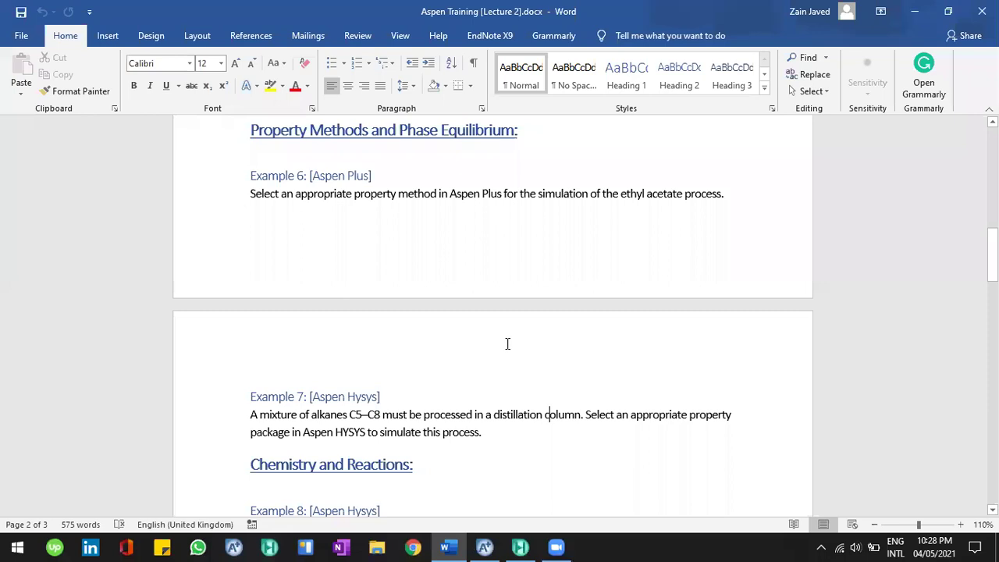
{"action": "left_click", "coordinate": [486, 547]}
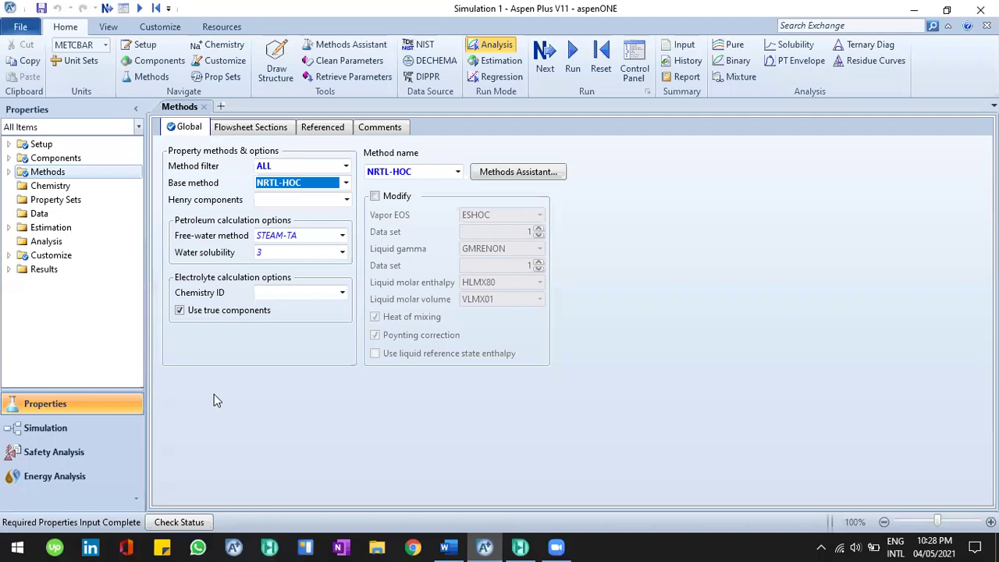
{"action": "left_click", "coordinate": [290, 387]}
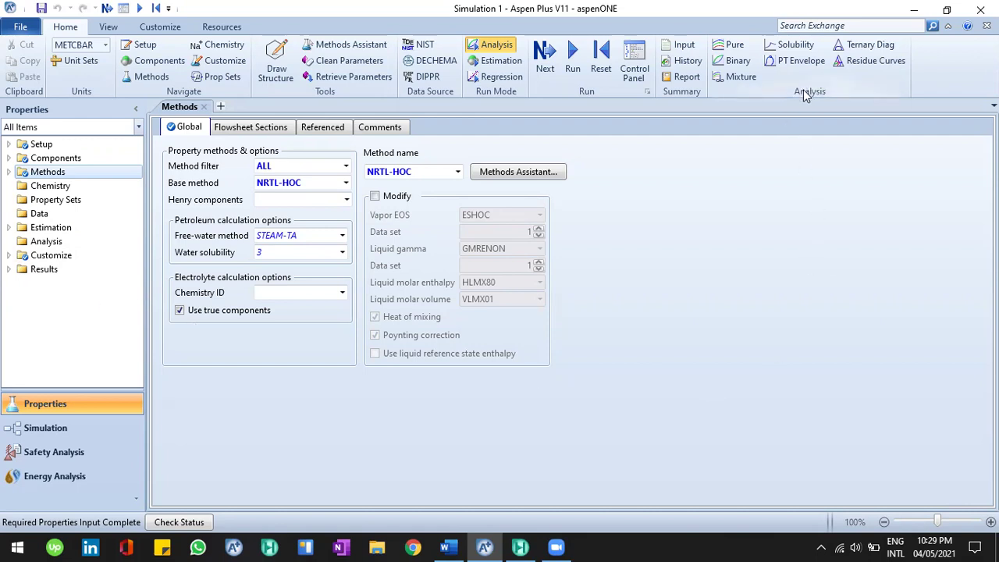
Create a pure component analysis with the Thermodynamic property type and DHVL as the property.
{"action": "left_click", "coordinate": [733, 47]}
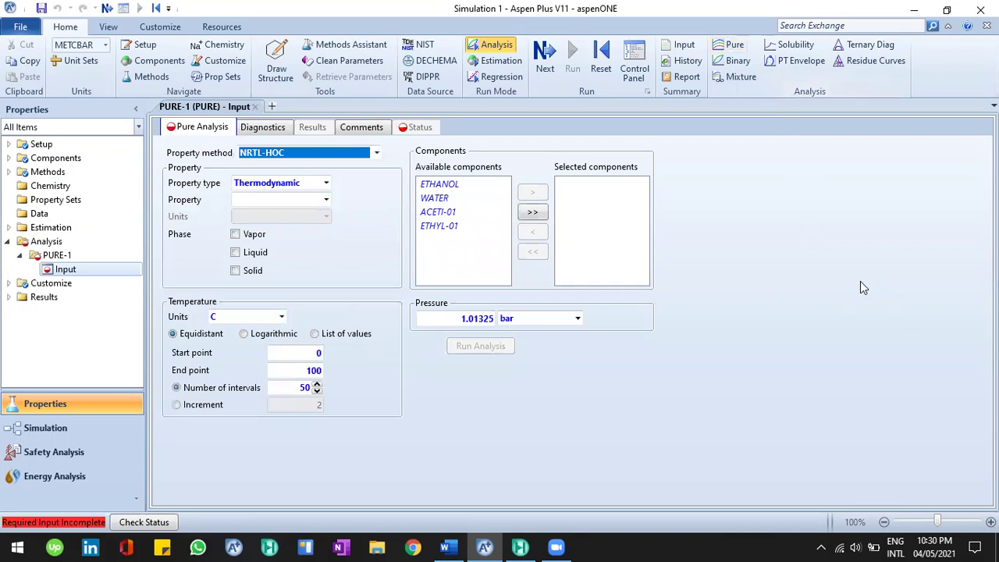
{"action": "left_click", "coordinate": [326, 183]}
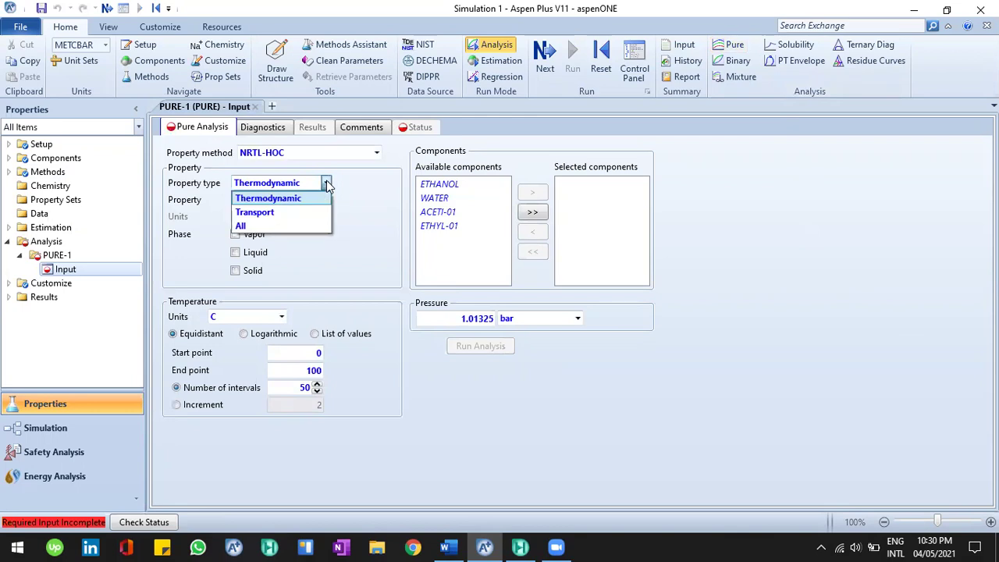
{"action": "left_click", "coordinate": [327, 198]}
{"action": "left_click", "coordinate": [328, 199]}
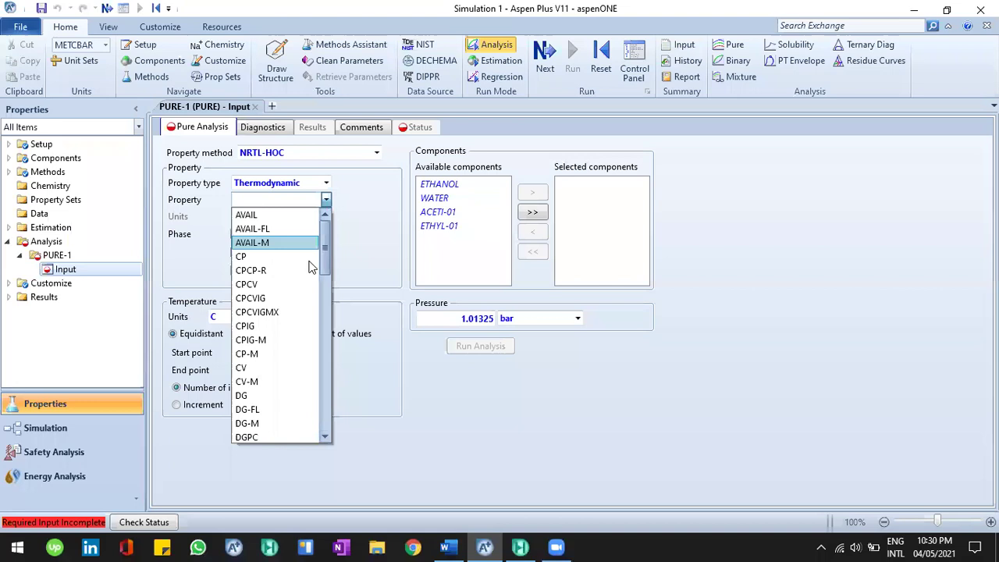
{"action": "left_click_drag", "start_coordinate": [325, 263], "coordinate": [330, 331]}
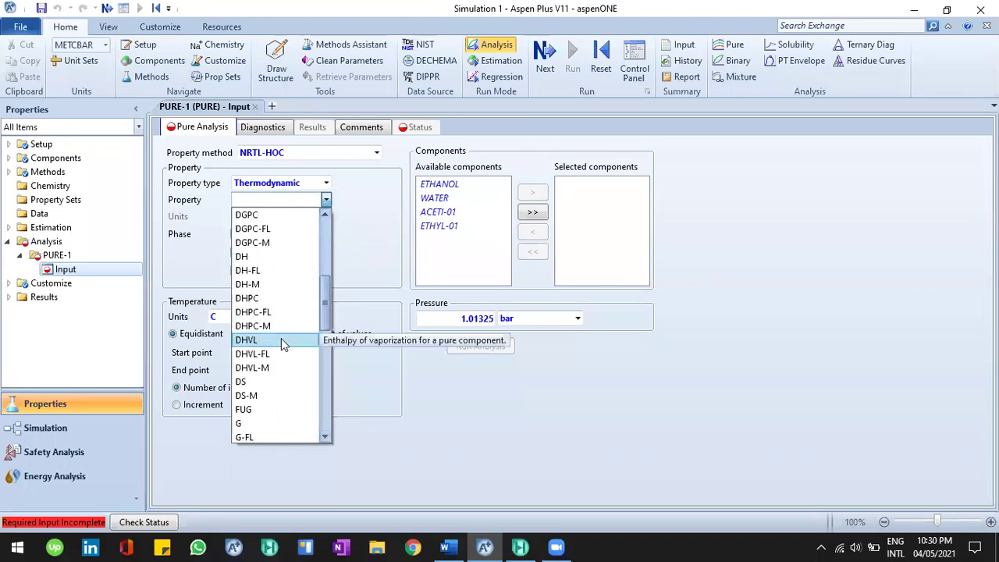
{"action": "left_click", "coordinate": [283, 344]}
Keep NRTL-HOC as the property method, add all four components, and run the analysis to plot DHVL against temperature.
{"action": "left_click", "coordinate": [378, 154]}
{"action": "left_click", "coordinate": [365, 170]}
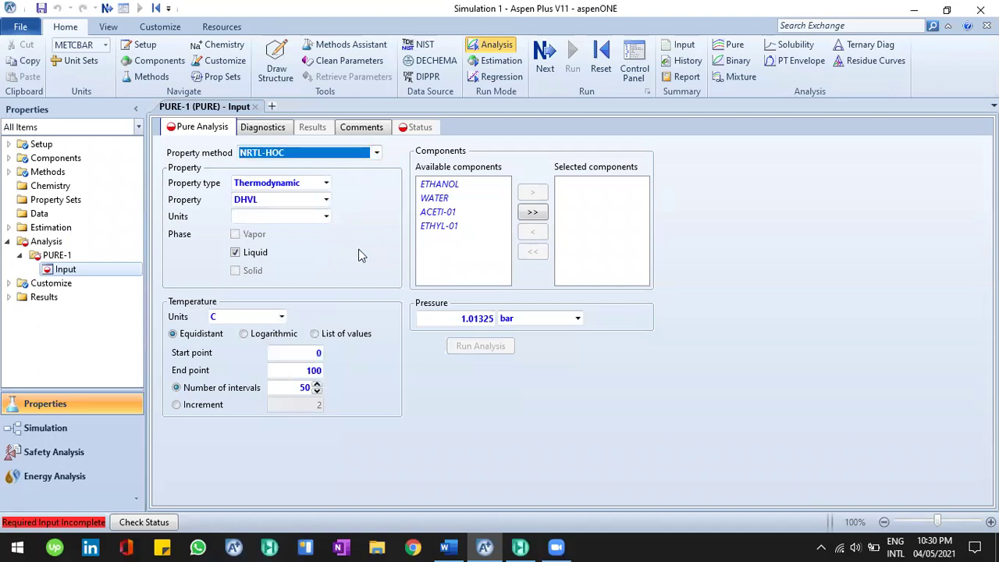
{"action": "left_click", "coordinate": [471, 212]}
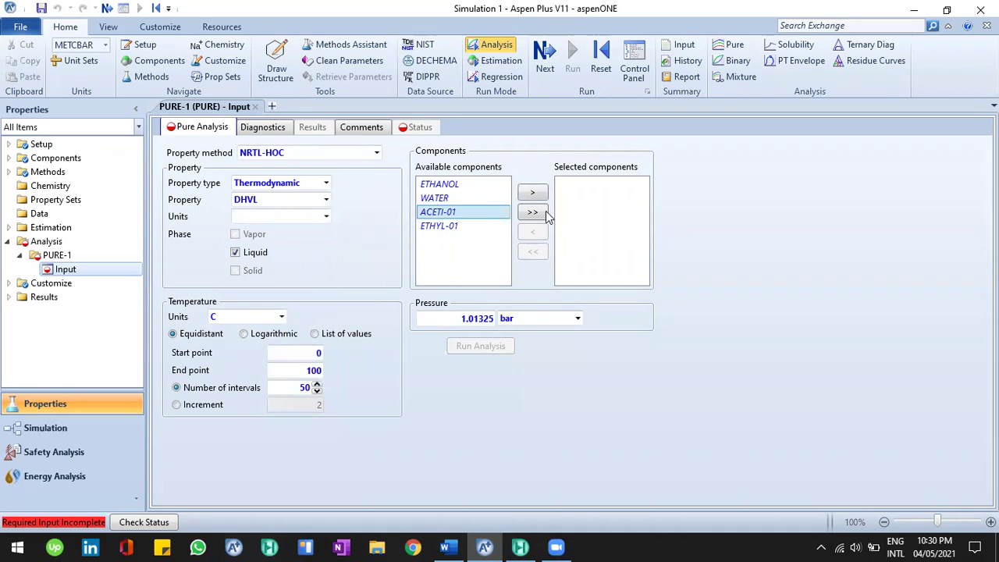
{"action": "left_click", "coordinate": [698, 247]}
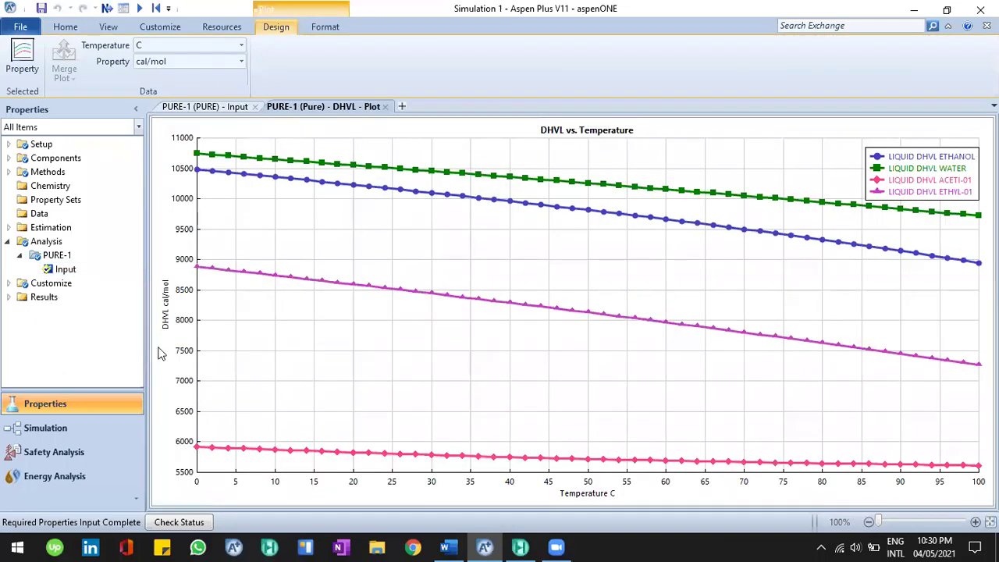
Examine the component curves and legend in the DHVL plot and return to the PURE-1 input form.
{"action": "left_click", "coordinate": [701, 464]}
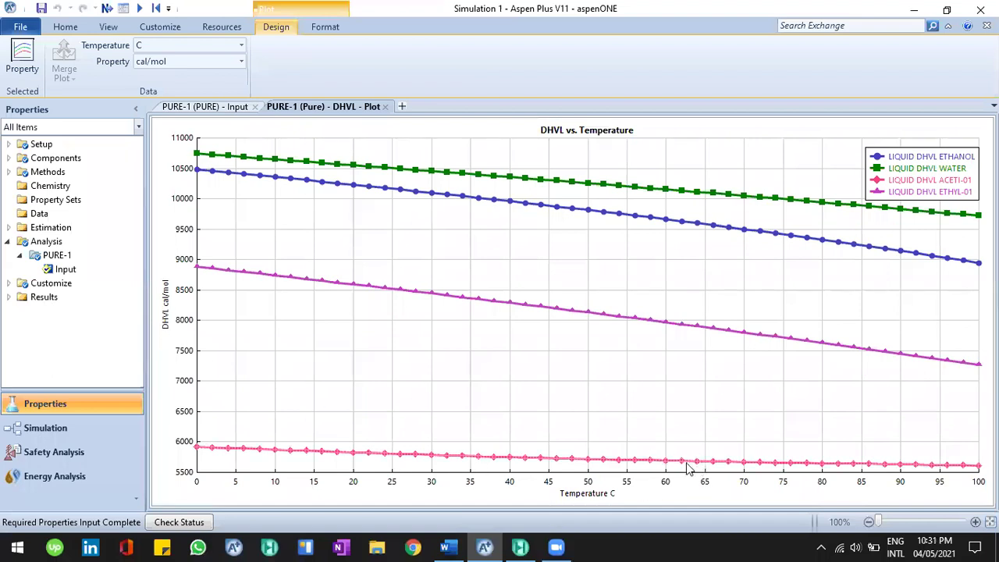
{"action": "left_click", "coordinate": [919, 186]}
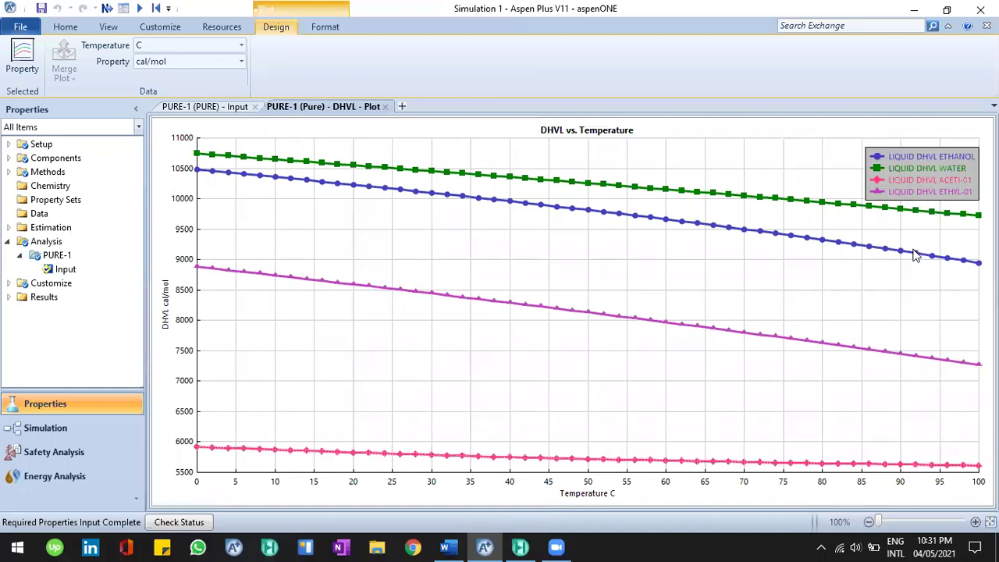
{"action": "left_click", "coordinate": [909, 254]}
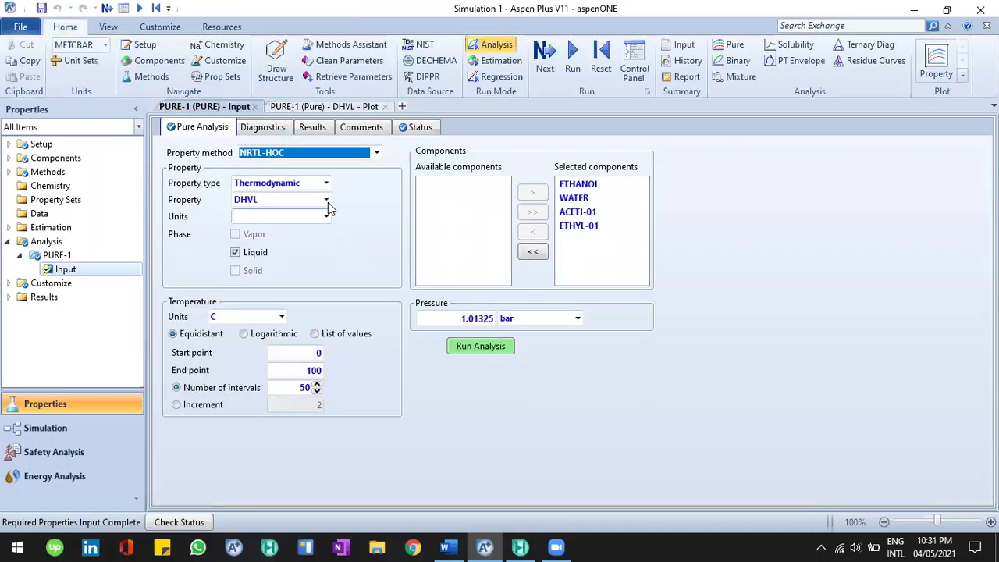
{"action": "left_click", "coordinate": [326, 200]}
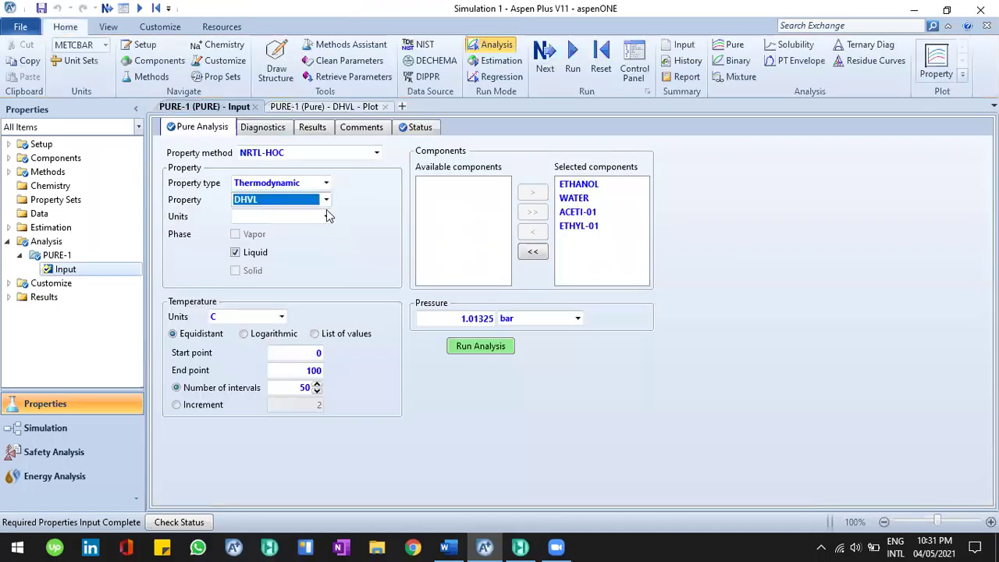
{"action": "left_click", "coordinate": [326, 201]}
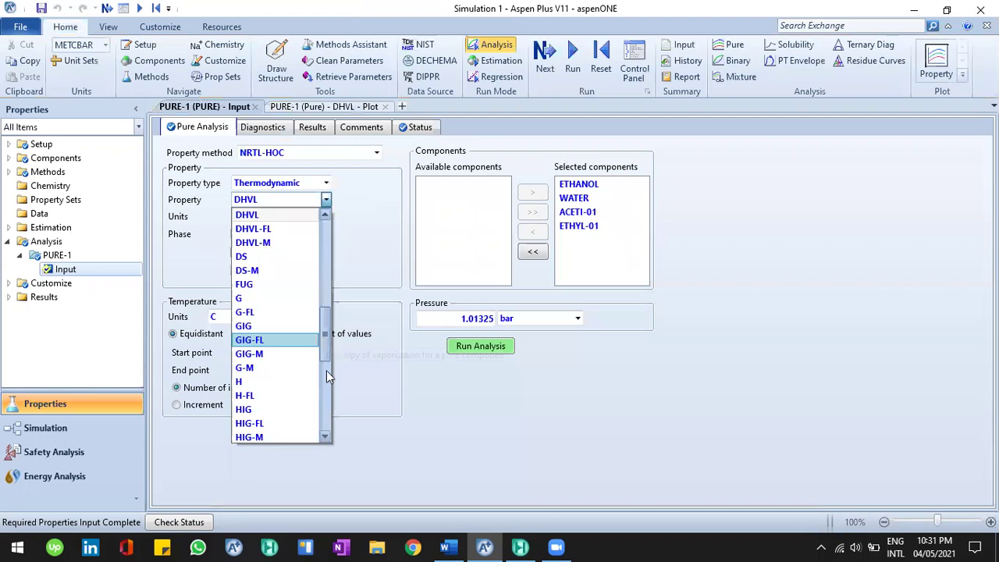
{"action": "scroll", "coordinate": [359, 252], "scroll_direction": "down", "scroll_amount": 2}
{"action": "left_click", "coordinate": [359, 252]}
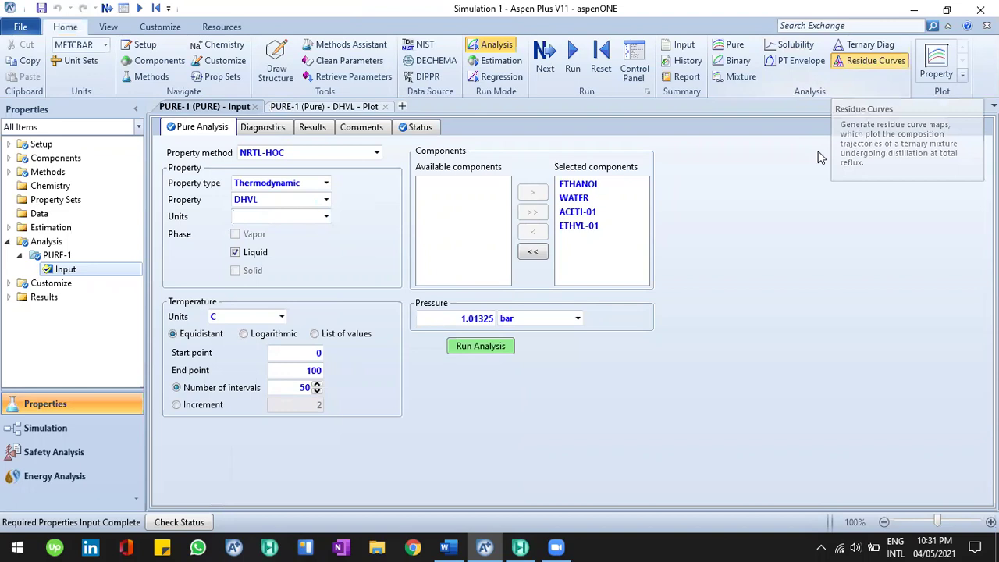
Run an azeotrope search on ethanol, water, acetic acid and ethyl acetate, and read through its report.
{"action": "left_click", "coordinate": [526, 263]}
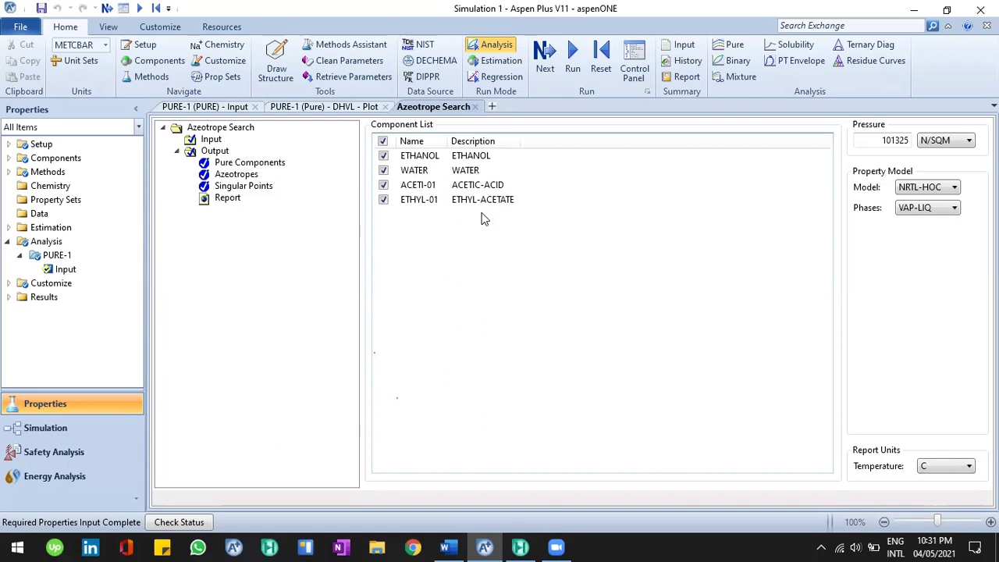
{"action": "key", "text": "F5"}
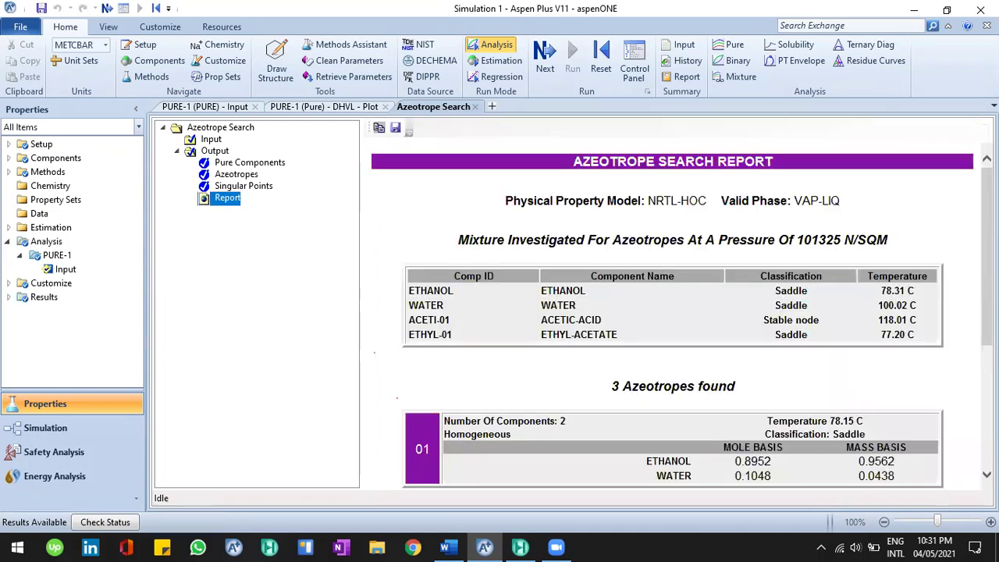
{"action": "left_click", "coordinate": [987, 258]}
{"action": "scroll", "coordinate": [785, 253], "scroll_direction": "down", "scroll_amount": 1}
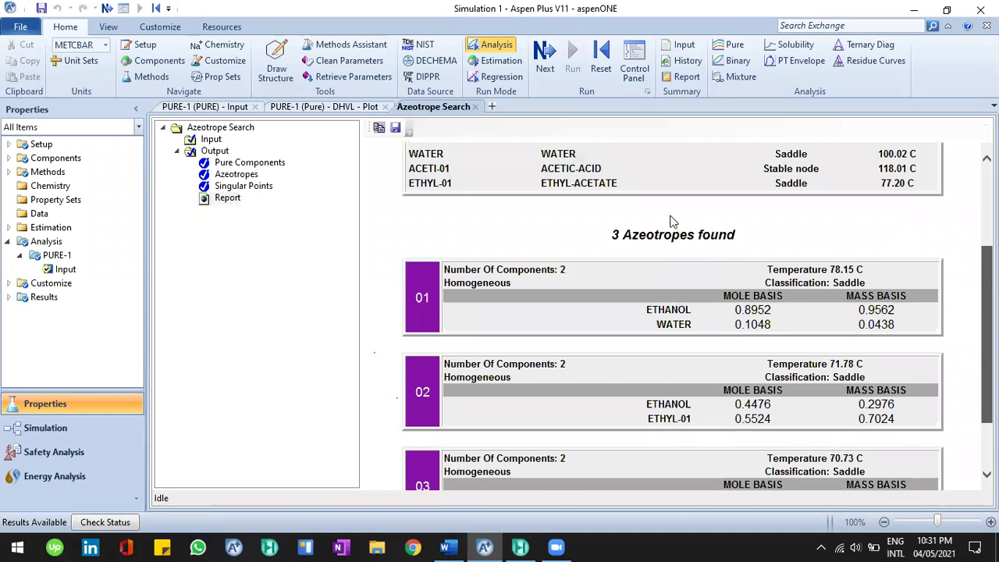
{"action": "scroll", "coordinate": [775, 219], "scroll_direction": "down", "scroll_amount": 1}
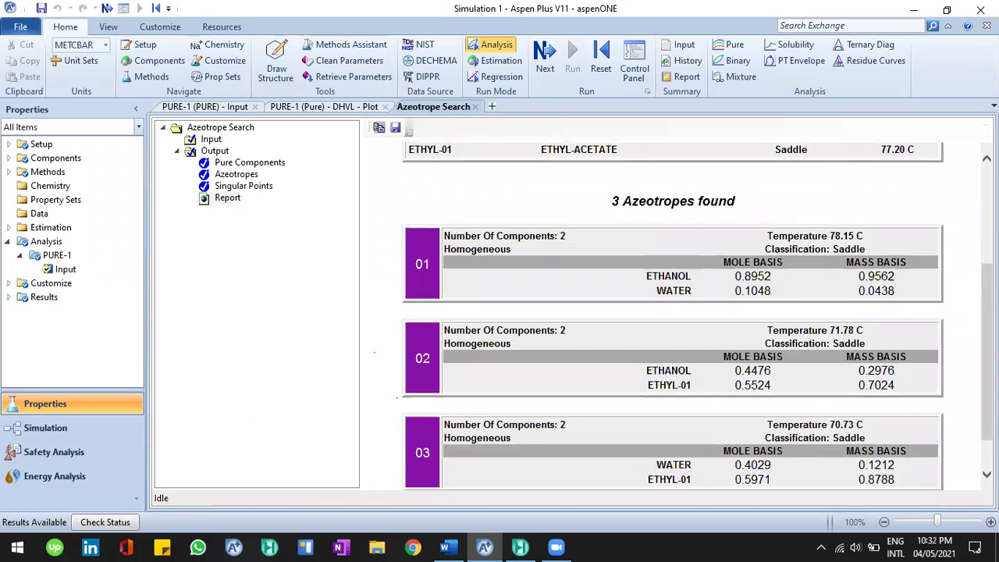
{"action": "scroll", "coordinate": [862, 260], "scroll_direction": "down", "scroll_amount": 1}
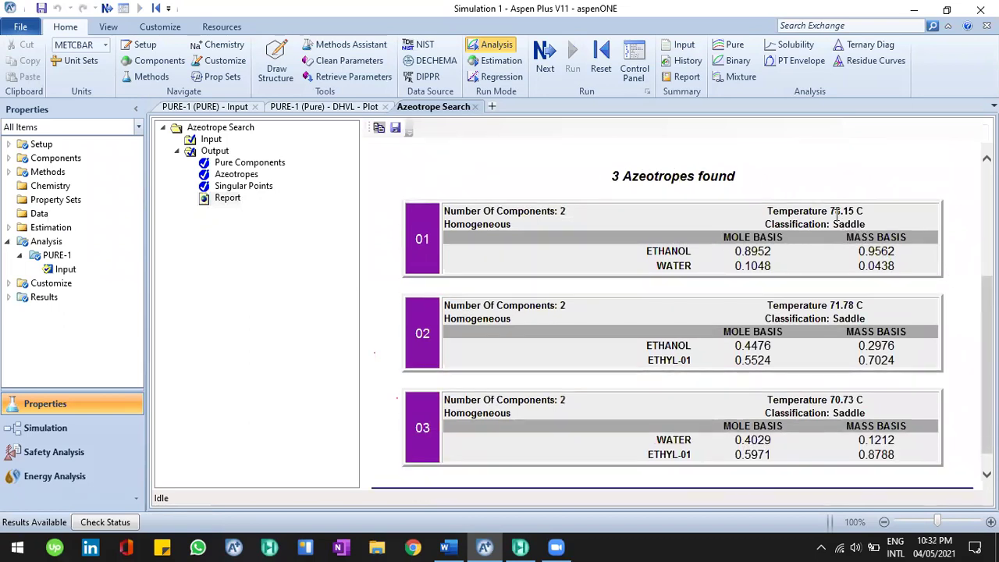
Read the azeotrope temperatures and compositions in the report, and close the azeotrope search and the DHVL plot.
{"action": "double_click", "coordinate": [843, 211]}
{"action": "left_click", "coordinate": [699, 268]}
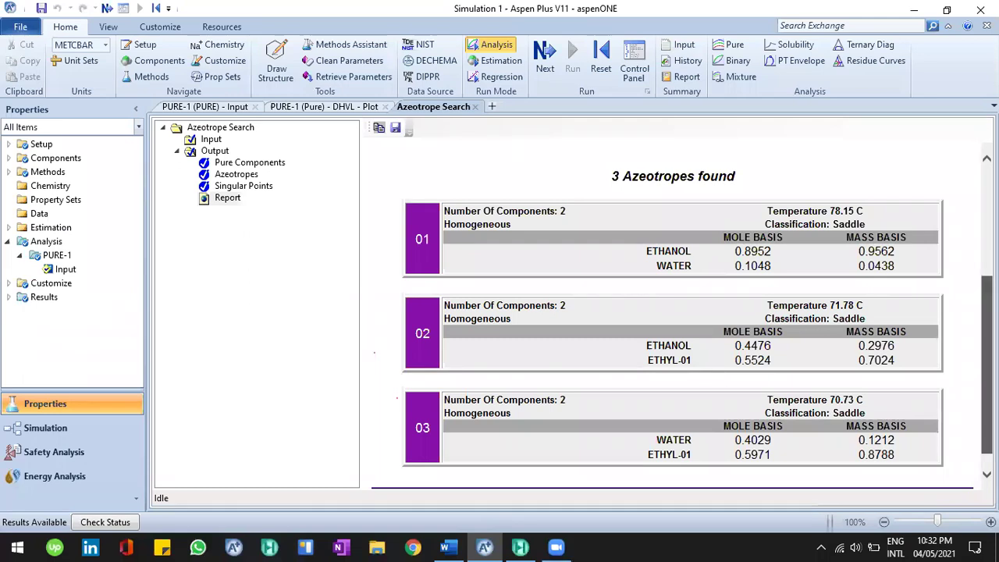
{"action": "scroll", "coordinate": [732, 236], "scroll_direction": "down", "scroll_amount": 1}
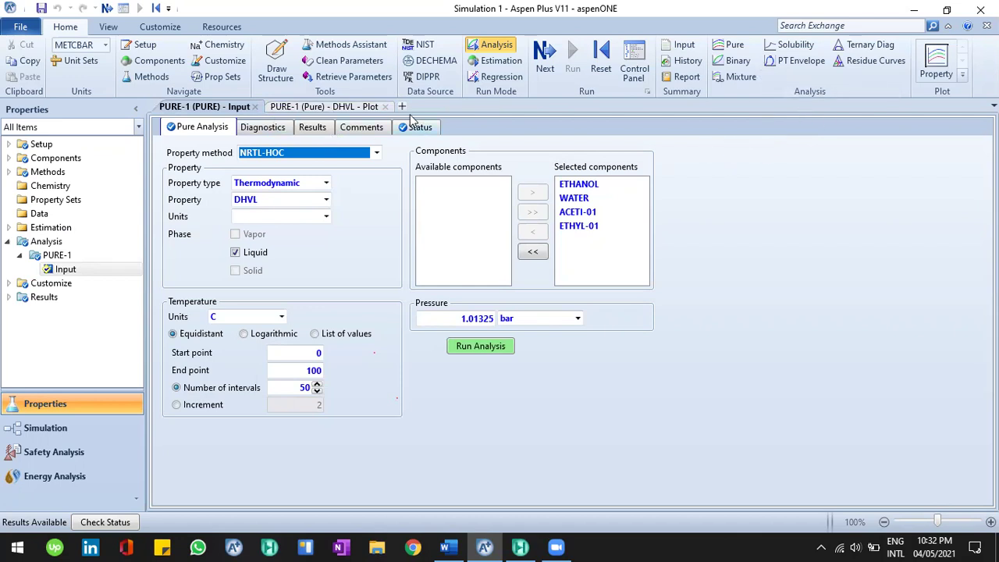
{"action": "left_click", "coordinate": [384, 107]}
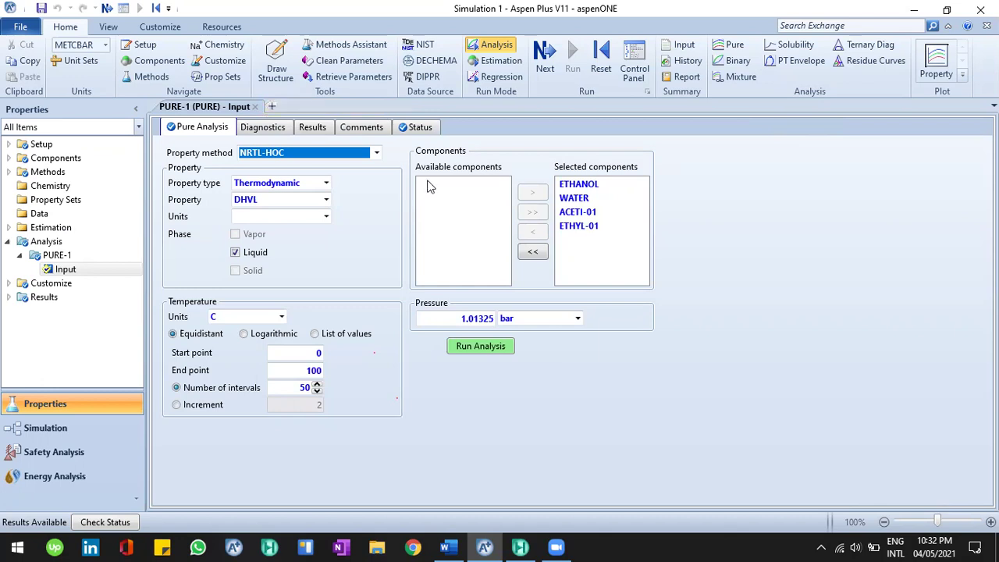
Review the global property method settings under Methods and open the component selection list.
{"action": "left_click", "coordinate": [48, 172]}
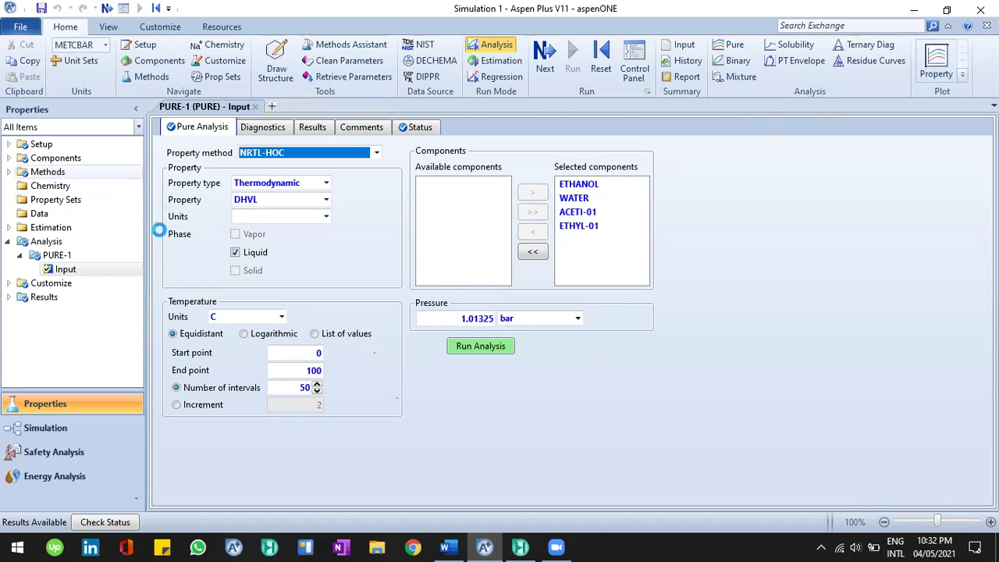
{"action": "left_click", "coordinate": [75, 166]}
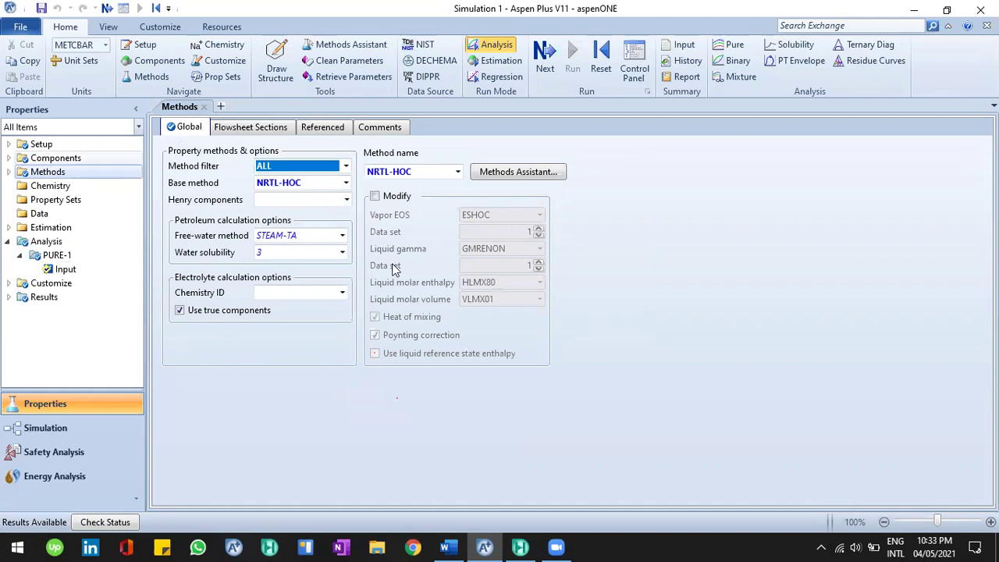
{"action": "left_click", "coordinate": [43, 159]}
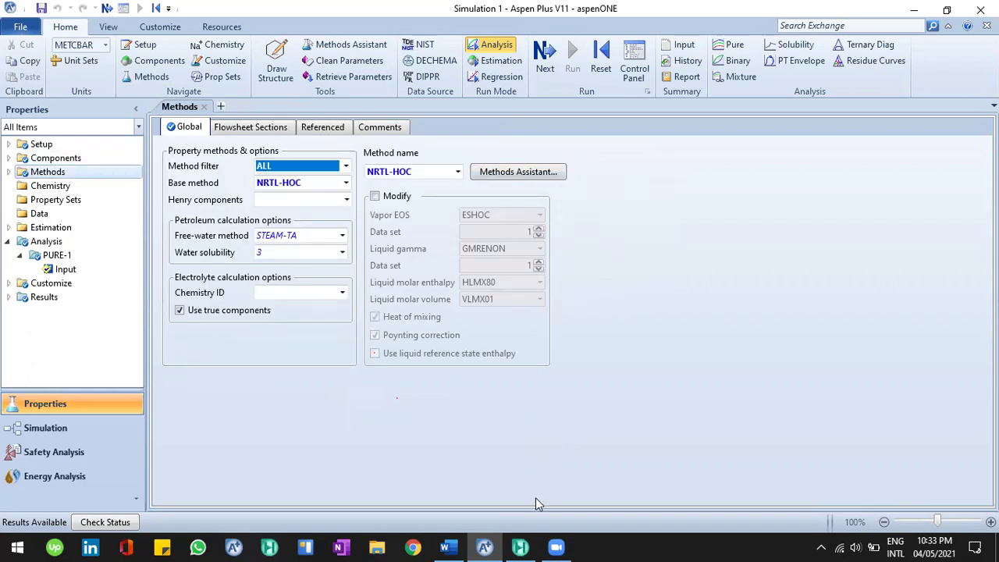
Switch to the Word lecture document, read the Chemistry and Reactions section with Examples 8 and 9, and return to Aspen Plus.
{"action": "left_click", "coordinate": [520, 547]}
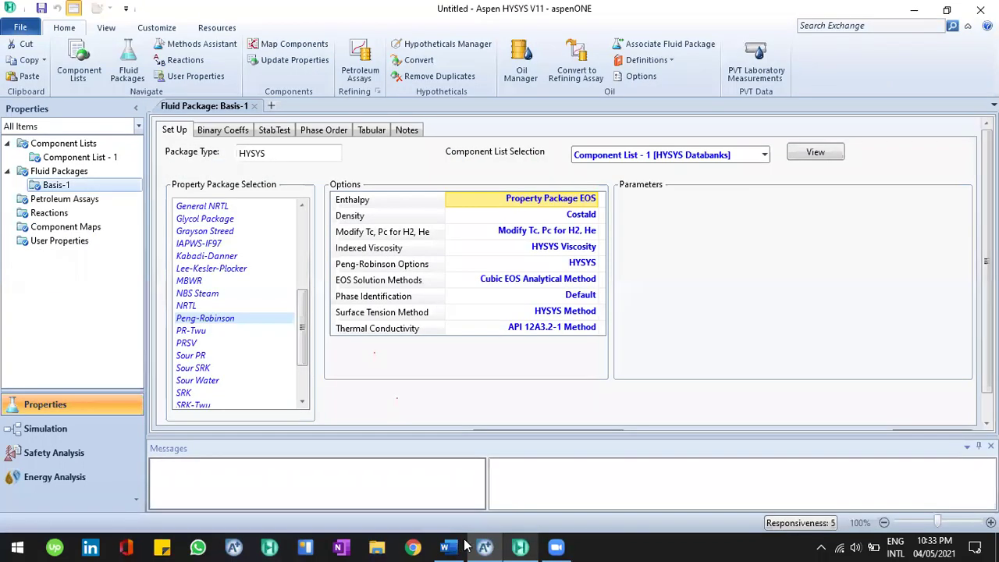
{"action": "left_click", "coordinate": [448, 546]}
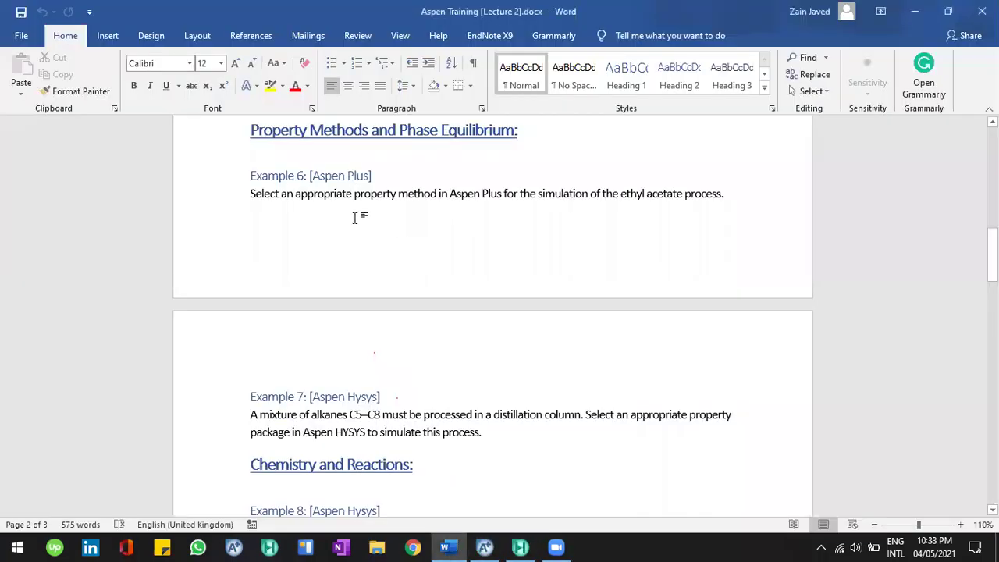
{"action": "scroll", "coordinate": [361, 230], "scroll_direction": "up", "scroll_amount": 1}
{"action": "scroll", "coordinate": [374, 238], "scroll_direction": "down", "scroll_amount": 5}
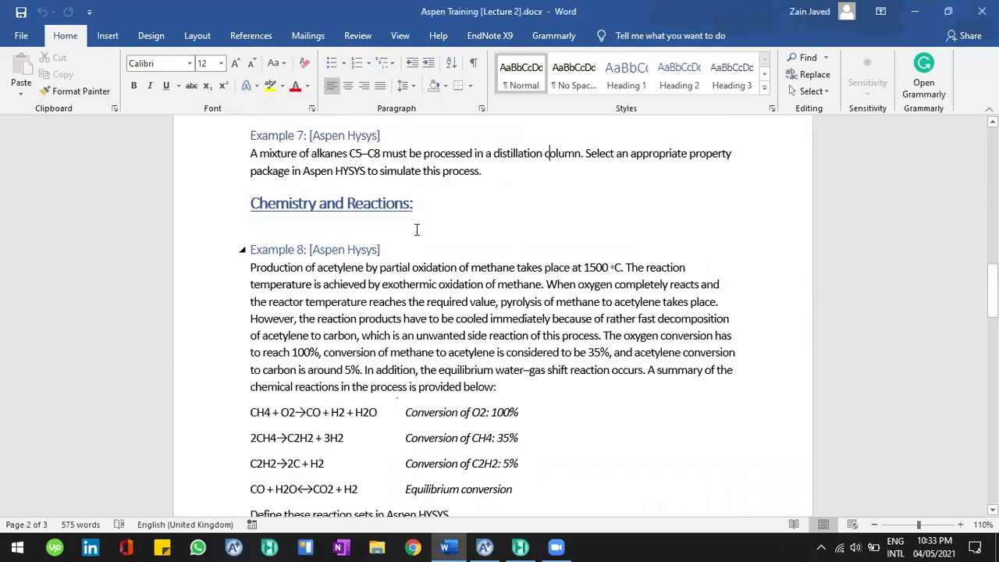
{"action": "left_click", "coordinate": [286, 202]}
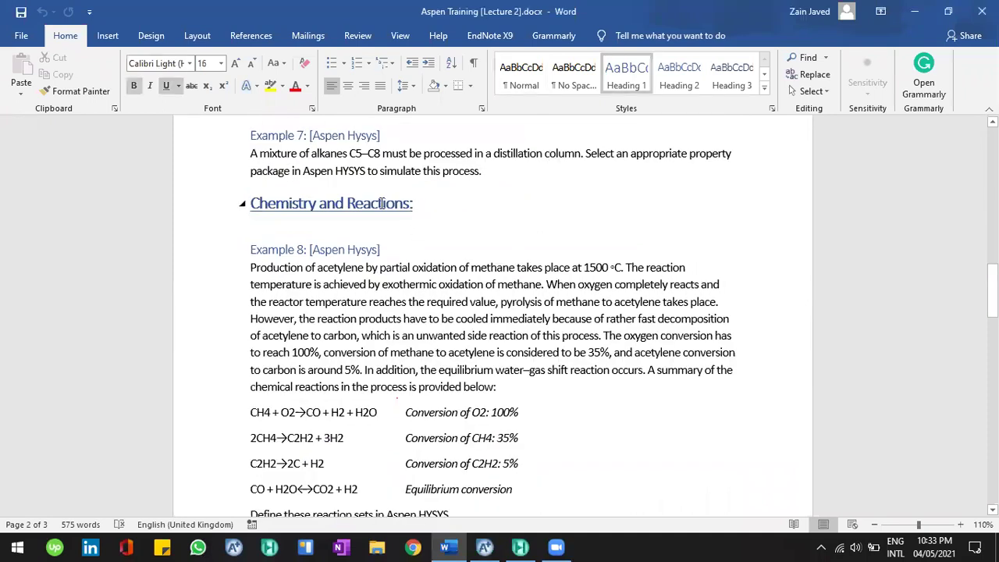
{"action": "scroll", "coordinate": [444, 242], "scroll_direction": "down", "scroll_amount": 1}
{"action": "scroll", "coordinate": [469, 229], "scroll_direction": "down", "scroll_amount": 2}
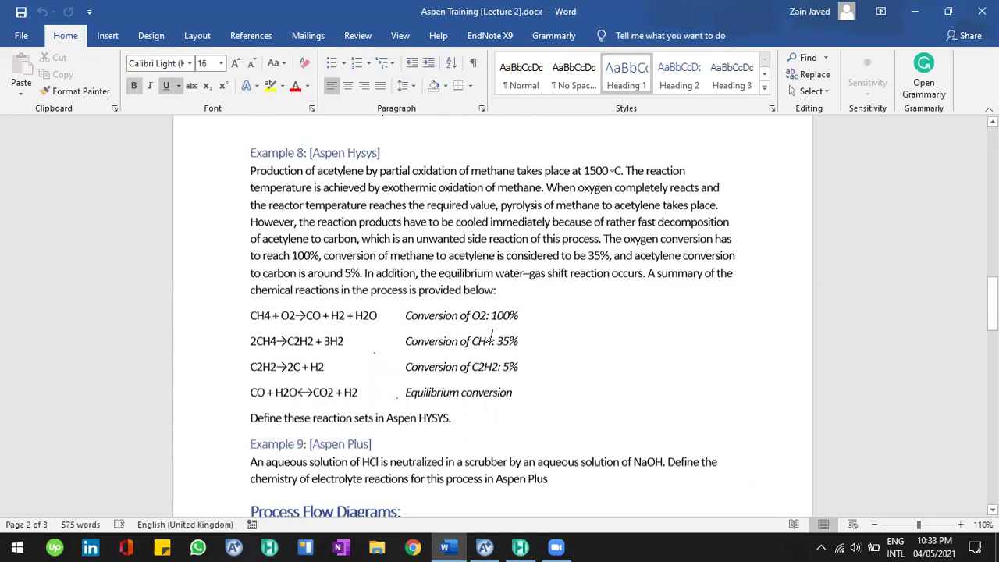
{"action": "scroll", "coordinate": [521, 418], "scroll_direction": "up", "scroll_amount": 1}
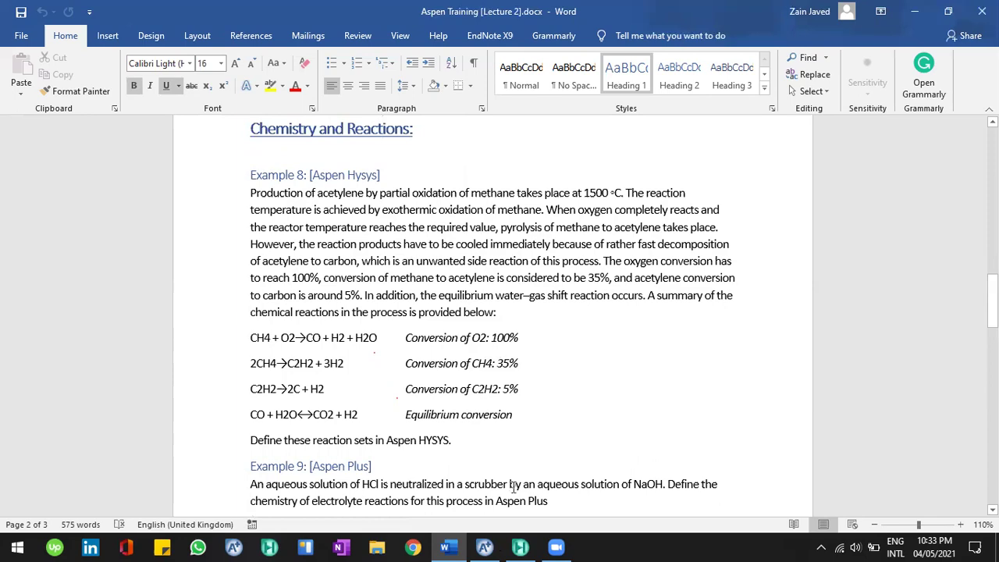
{"action": "key", "text": "alt+Tab"}
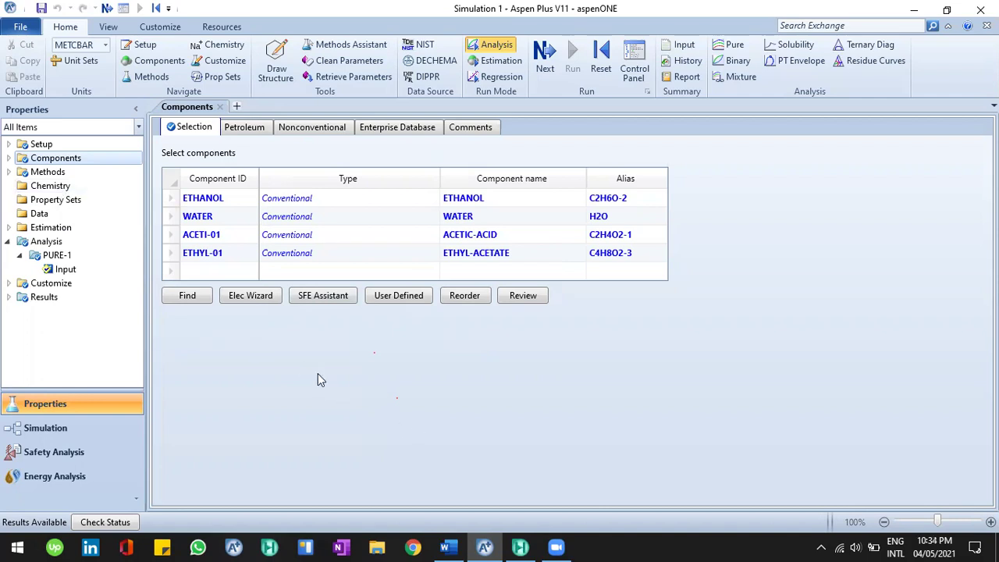
View the available reactor models in the Simulation environment and return to the Properties environment.
{"action": "left_click", "coordinate": [107, 437]}
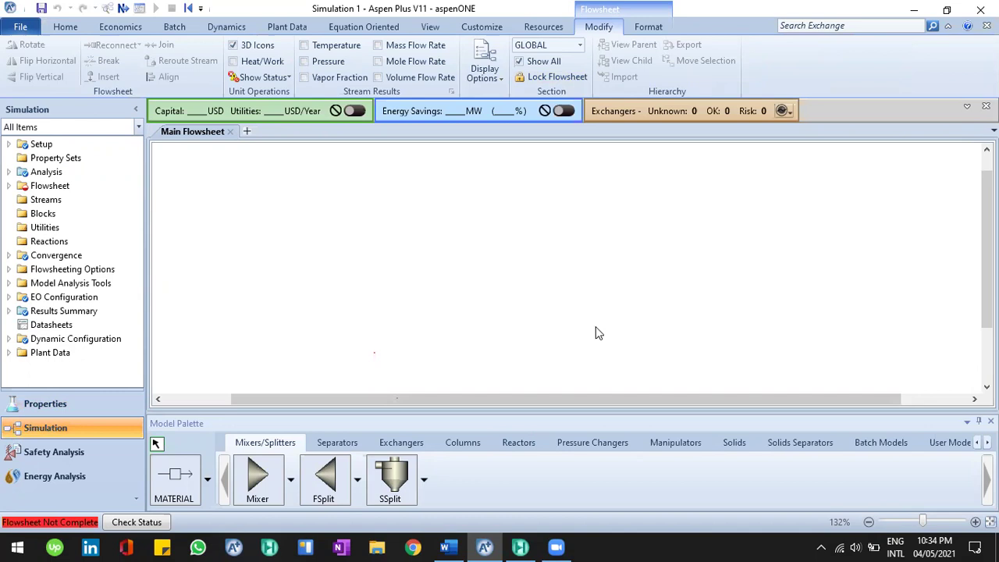
{"action": "left_click", "coordinate": [518, 442]}
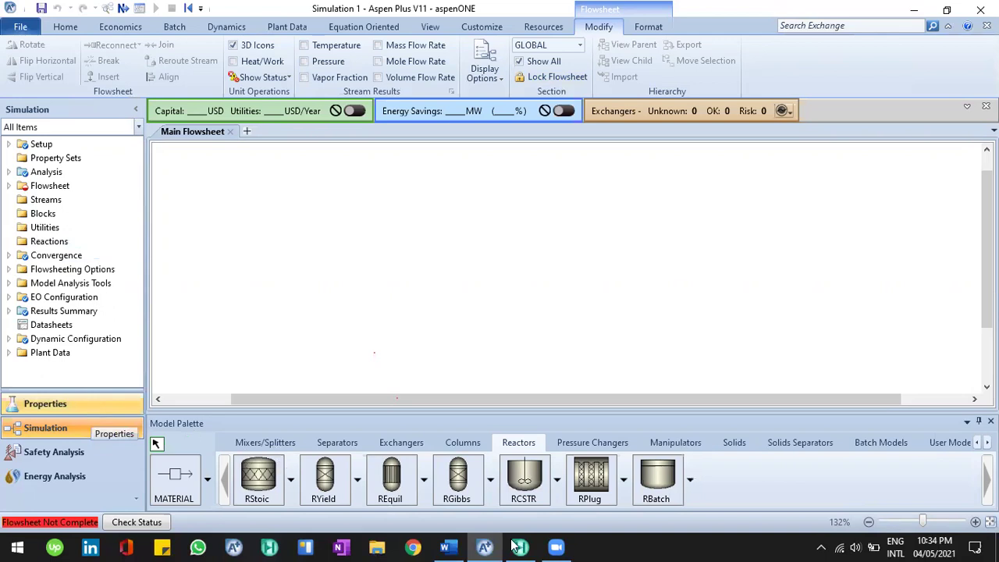
{"action": "left_click", "coordinate": [90, 406]}
Look over the properties environment in Aspen HYSYS, and return to Aspen Plus to view its Chemistry form.
{"action": "left_click", "coordinate": [520, 547]}
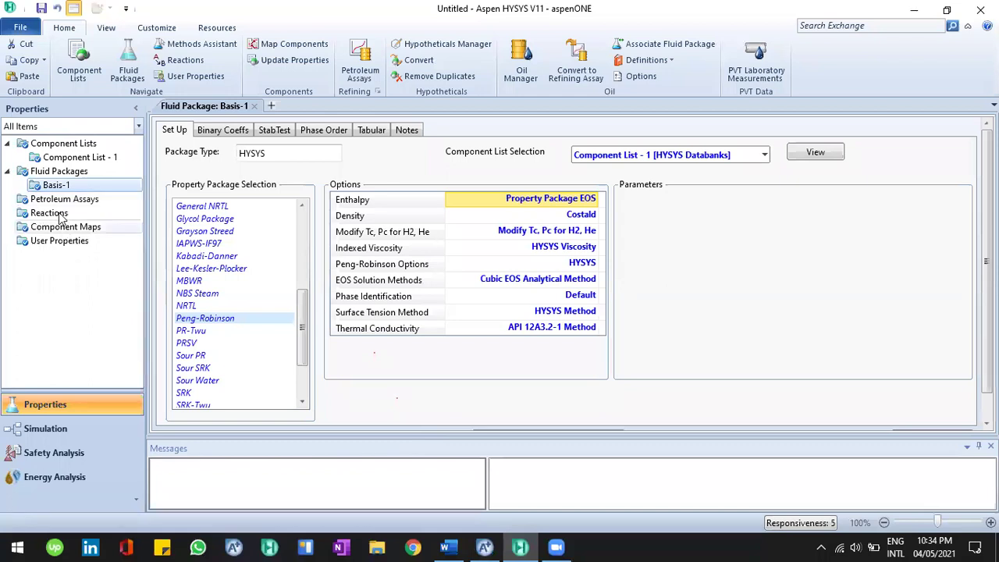
{"action": "left_click", "coordinate": [83, 428]}
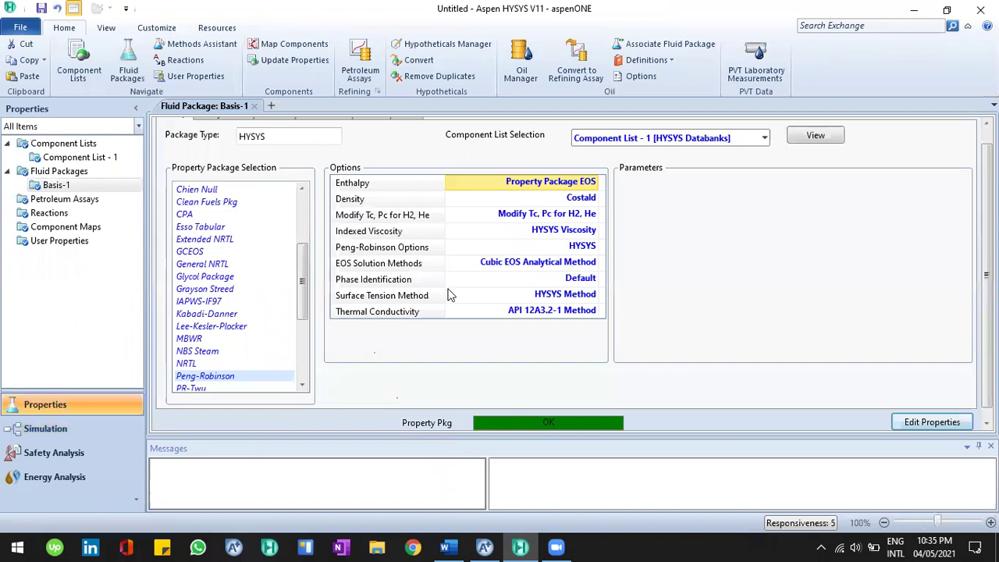
{"action": "left_click", "coordinate": [450, 295]}
{"action": "left_click", "coordinate": [478, 546]}
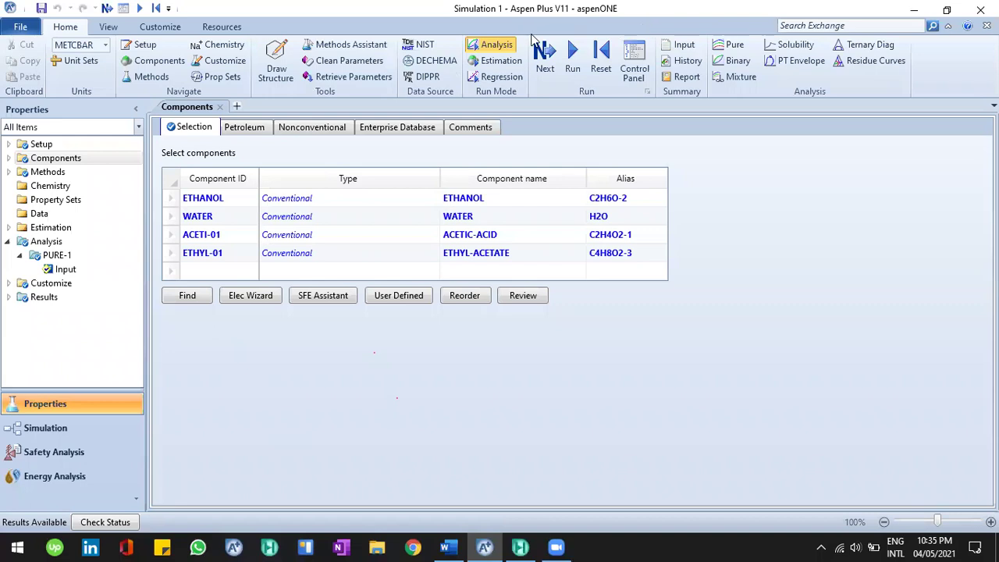
{"action": "left_click", "coordinate": [88, 187]}
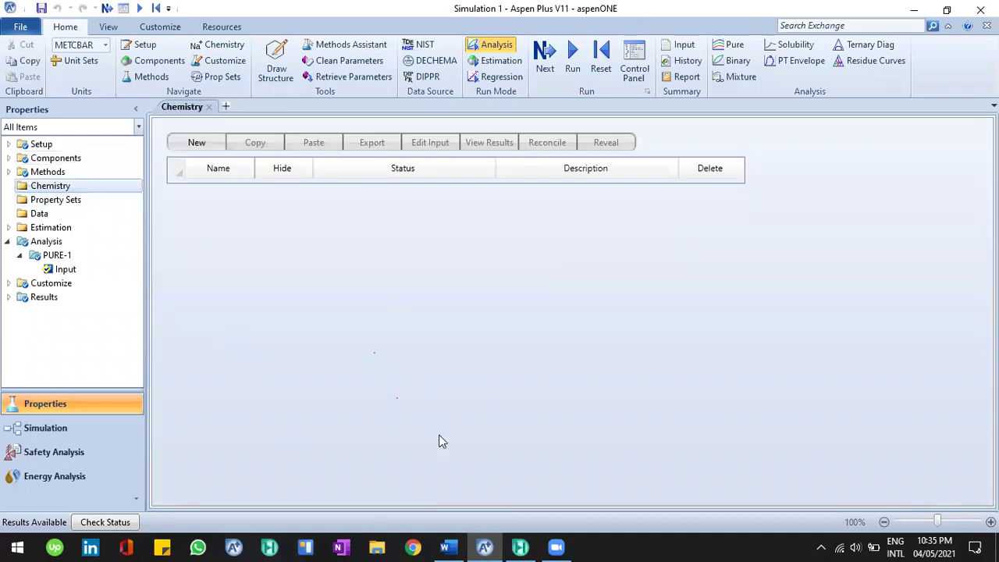
Switch to the Word document and read Example 8's acetylene process description, reactions and conversions.
{"action": "left_click", "coordinate": [454, 547]}
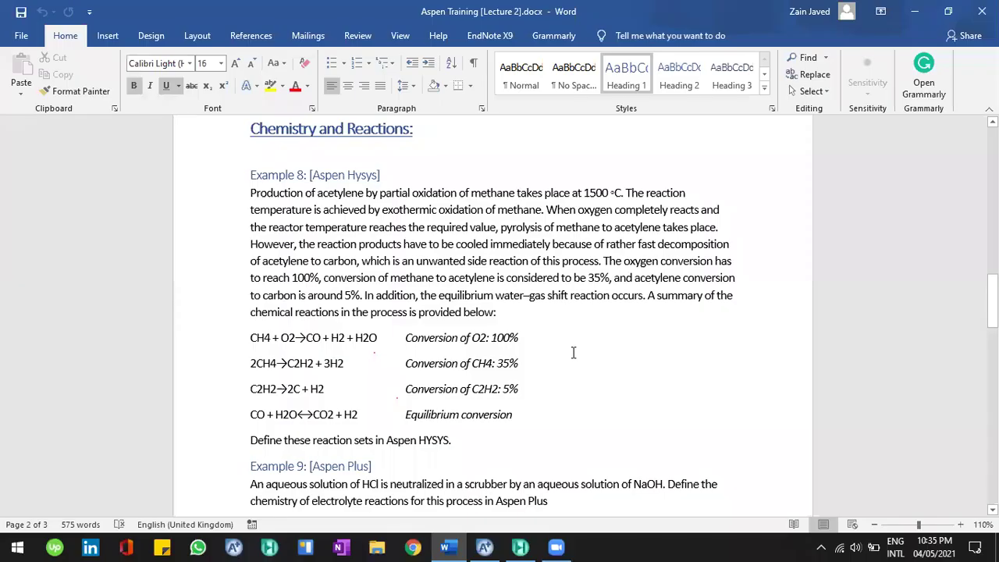
{"action": "scroll", "coordinate": [329, 211], "scroll_direction": "up", "scroll_amount": 1}
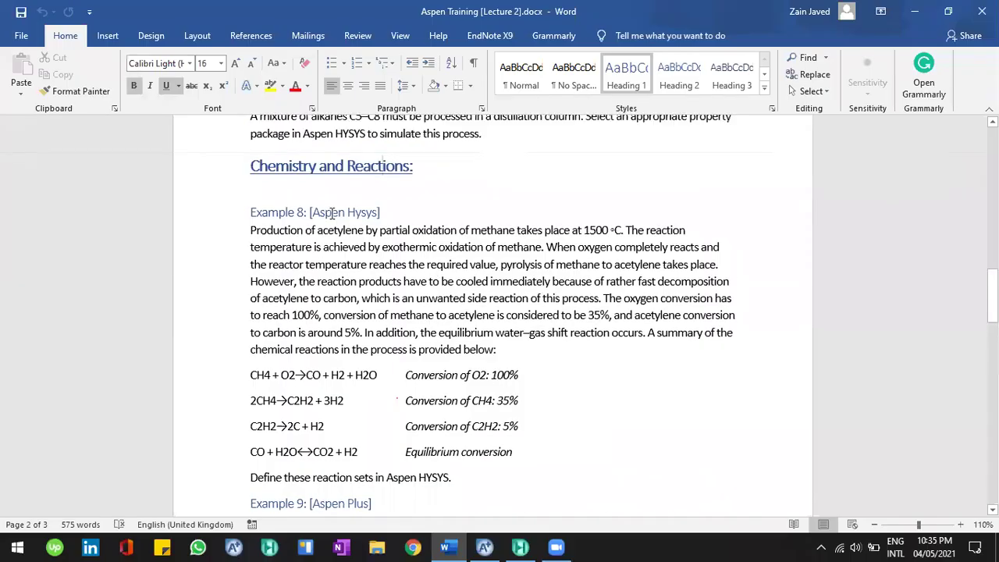
{"action": "key", "text": "Down"}
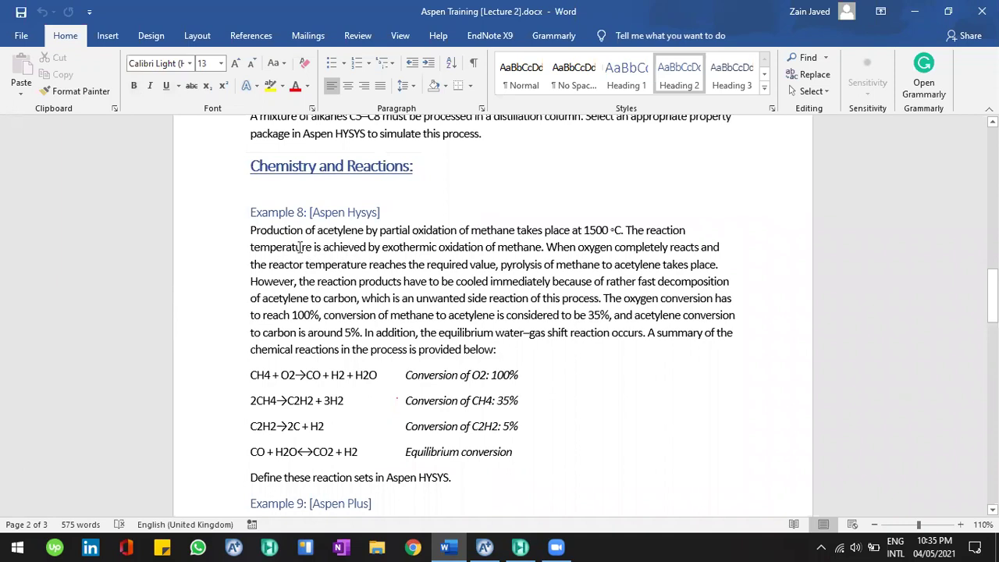
{"action": "triple_click", "coordinate": [560, 341]}
{"action": "left_click", "coordinate": [469, 400]}
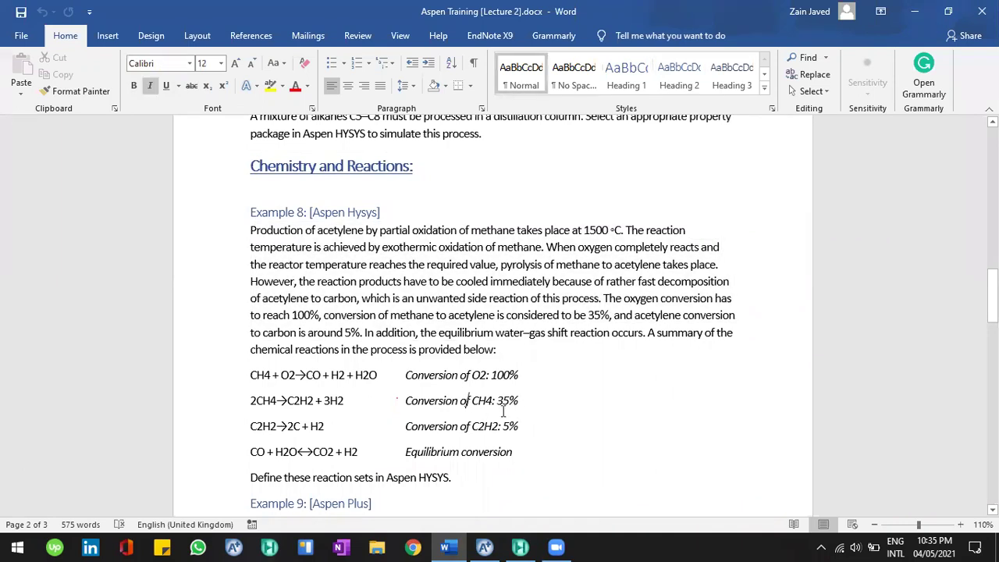
{"action": "scroll", "coordinate": [503, 411], "scroll_direction": "down", "scroll_amount": 1}
{"action": "left_click_drag", "start_coordinate": [295, 339], "coordinate": [290, 338]}
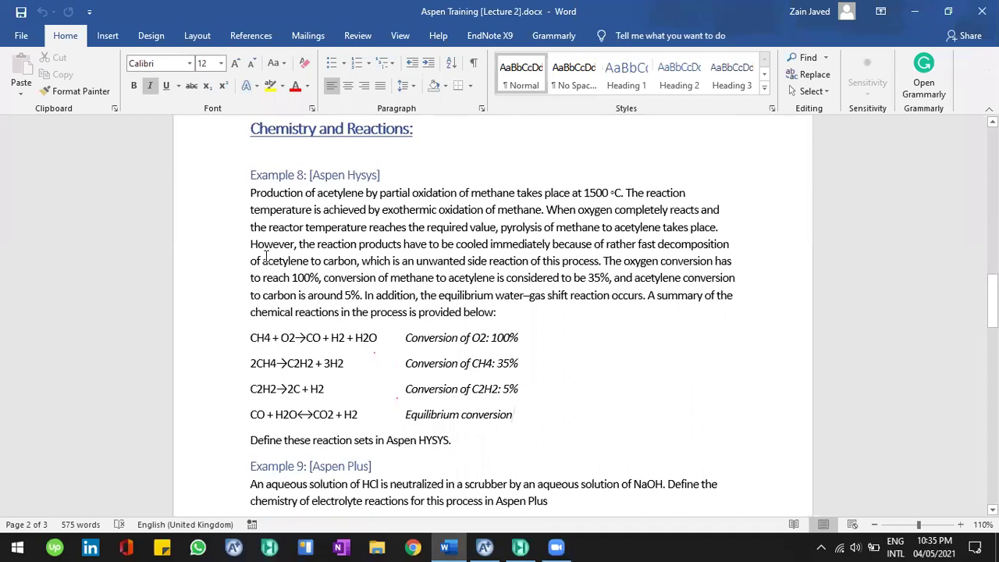
{"action": "left_click", "coordinate": [258, 342]}
{"action": "left_click_drag", "start_coordinate": [518, 338], "coordinate": [518, 391]}
{"action": "left_click", "coordinate": [341, 347], "text": "shift"}
{"action": "left_click", "coordinate": [417, 261]}
{"action": "left_click", "coordinate": [432, 277]}
Switch to Aspen HYSYS, collapse the component lists and fluid packages, and add a new reaction set under Reactions.
{"action": "left_click", "coordinate": [522, 546]}
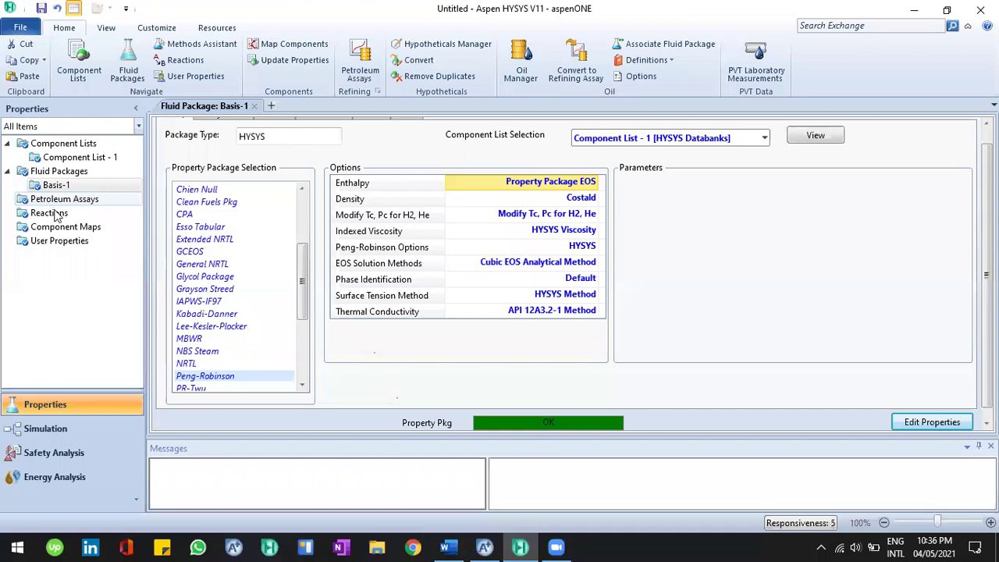
{"action": "left_click", "coordinate": [8, 171]}
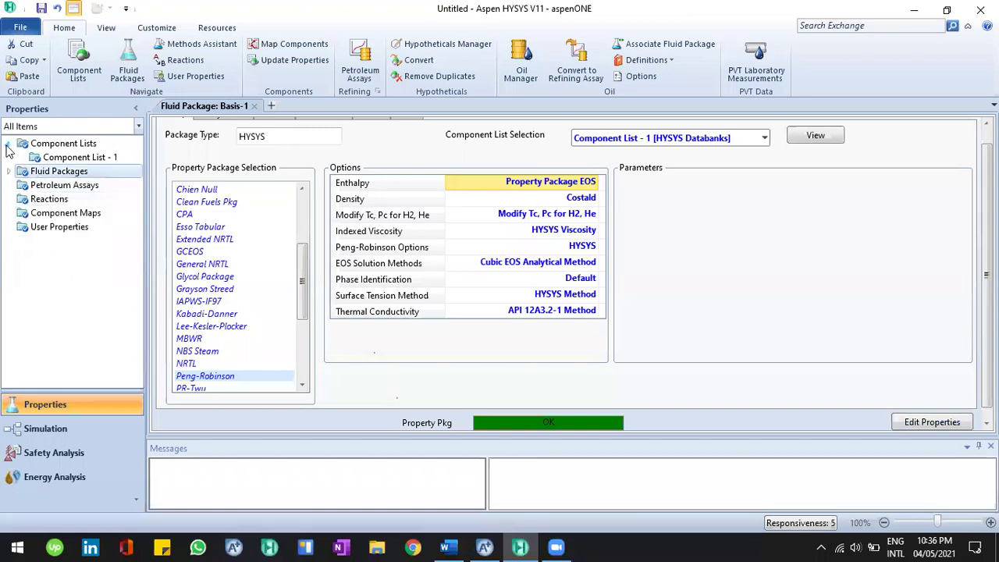
{"action": "left_click", "coordinate": [8, 144]}
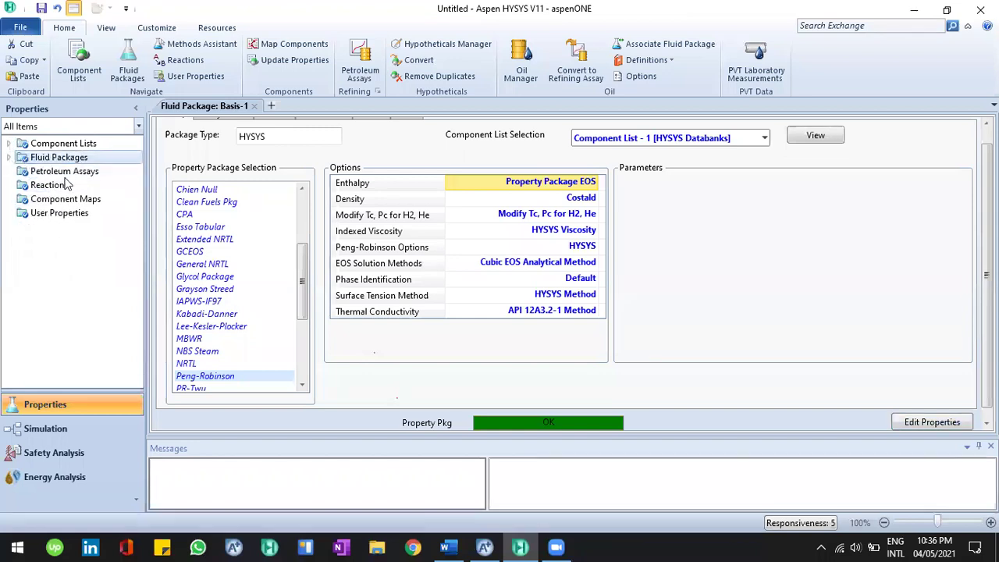
{"action": "key", "text": "Right"}
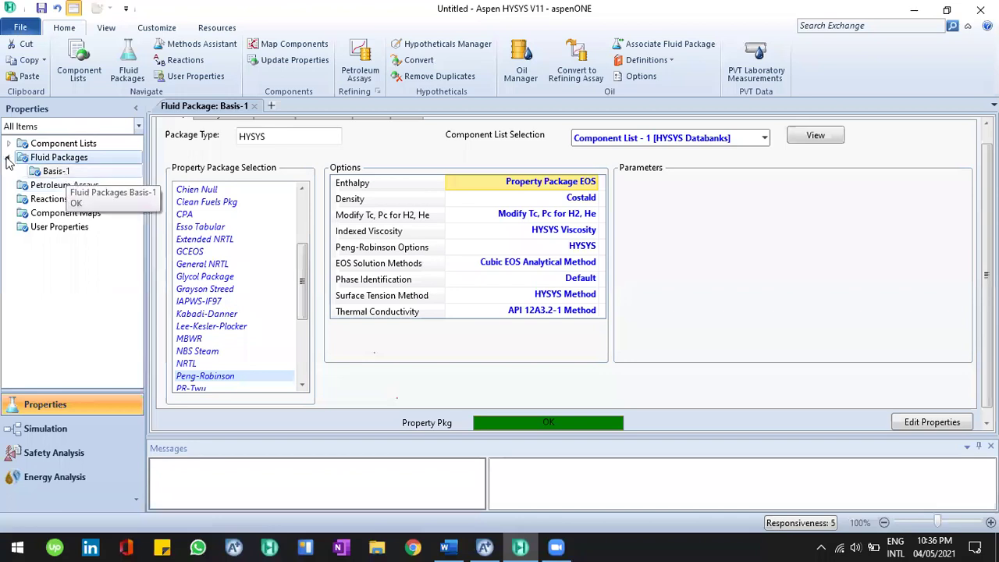
{"action": "key", "text": "Left"}
{"action": "left_click", "coordinate": [36, 185]}
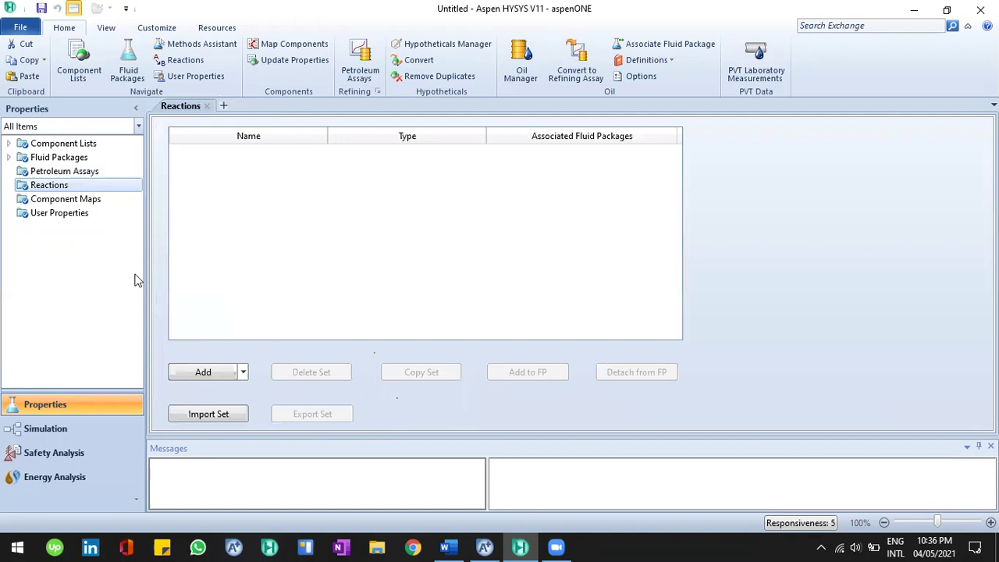
{"action": "left_click", "coordinate": [204, 372]}
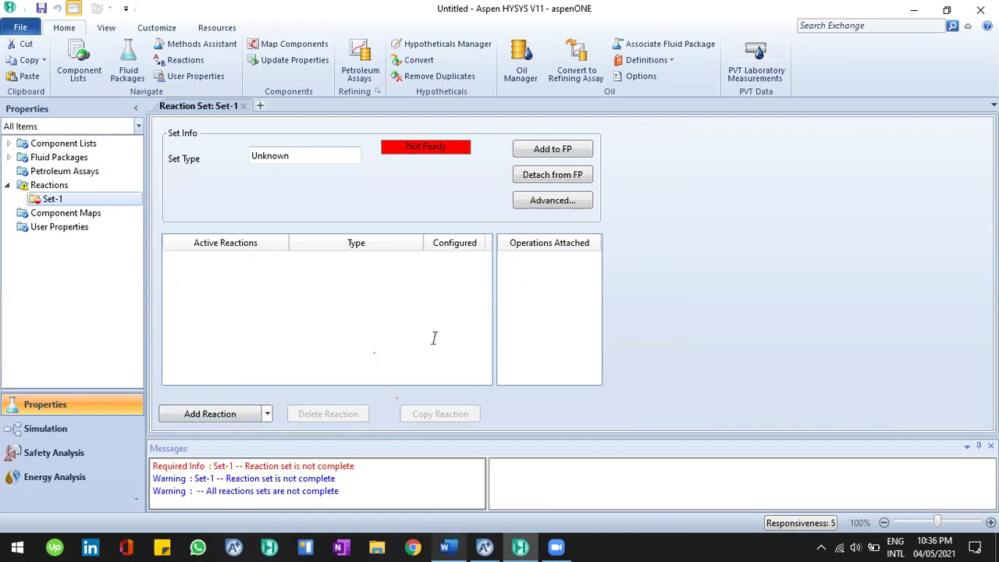
Check Example 8 in Word and add a Conversion reaction with Hysys as reactant source to the new reaction set.
{"action": "key", "text": "alt+Tab"}
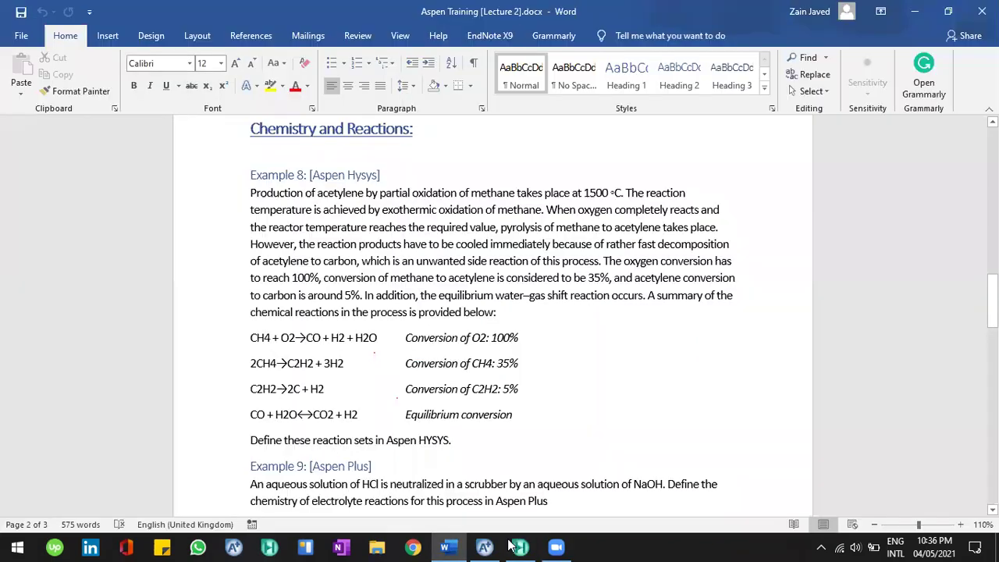
{"action": "key", "text": "alt+Tab"}
{"action": "left_click", "coordinate": [247, 417]}
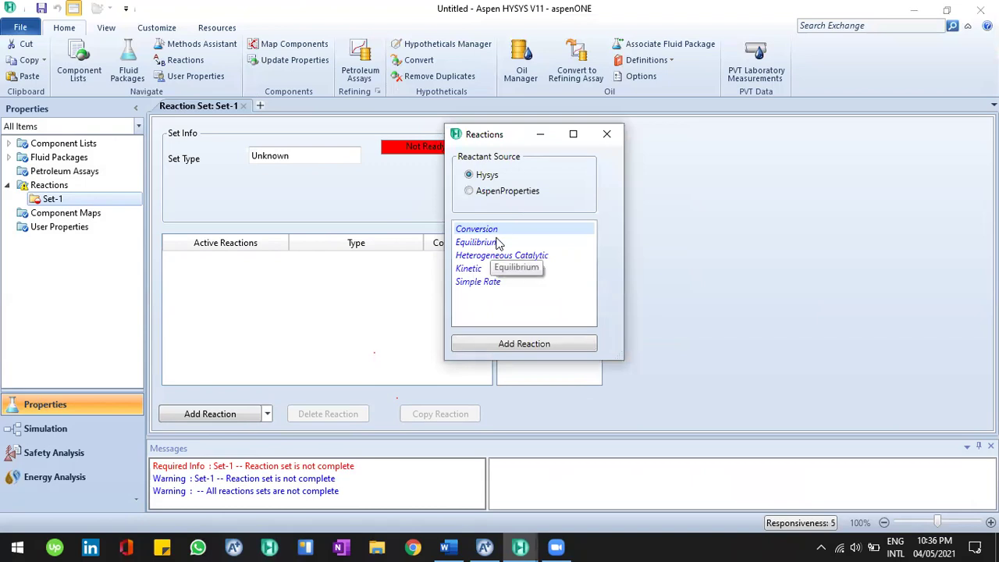
{"action": "left_click", "coordinate": [560, 345]}
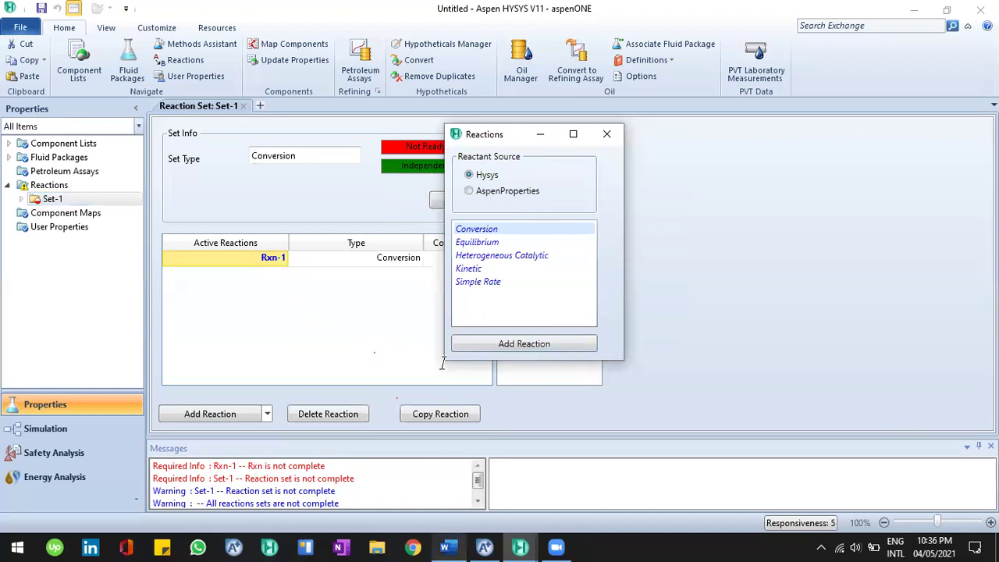
Switch to Word to check which Example 8 reactions have specified conversions, and return to the Reactions dialog in Aspen HYSYS.
{"action": "key", "text": "alt+Tab"}
{"action": "left_click_drag", "start_coordinate": [432, 336], "coordinate": [473, 387]}
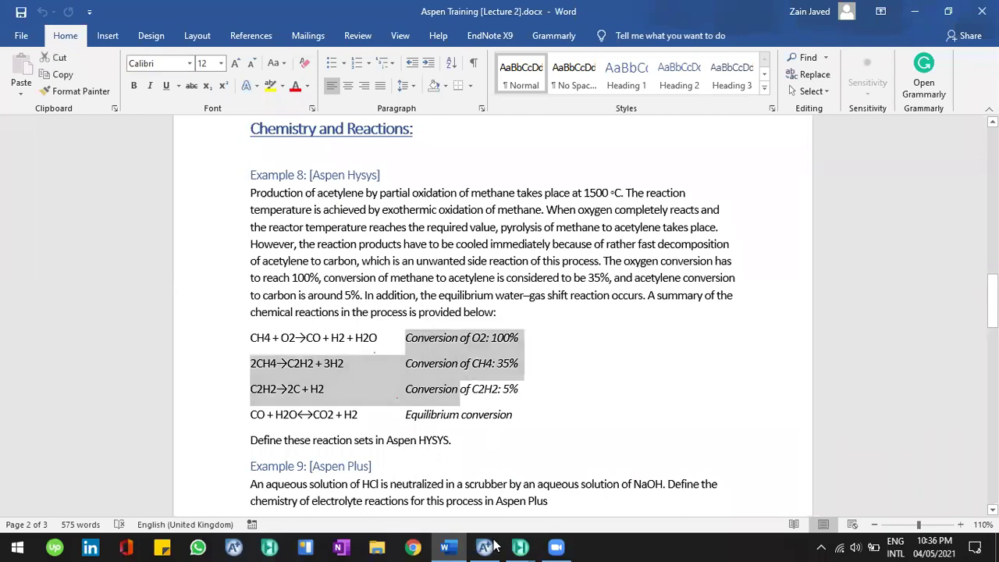
{"action": "left_click", "coordinate": [520, 546]}
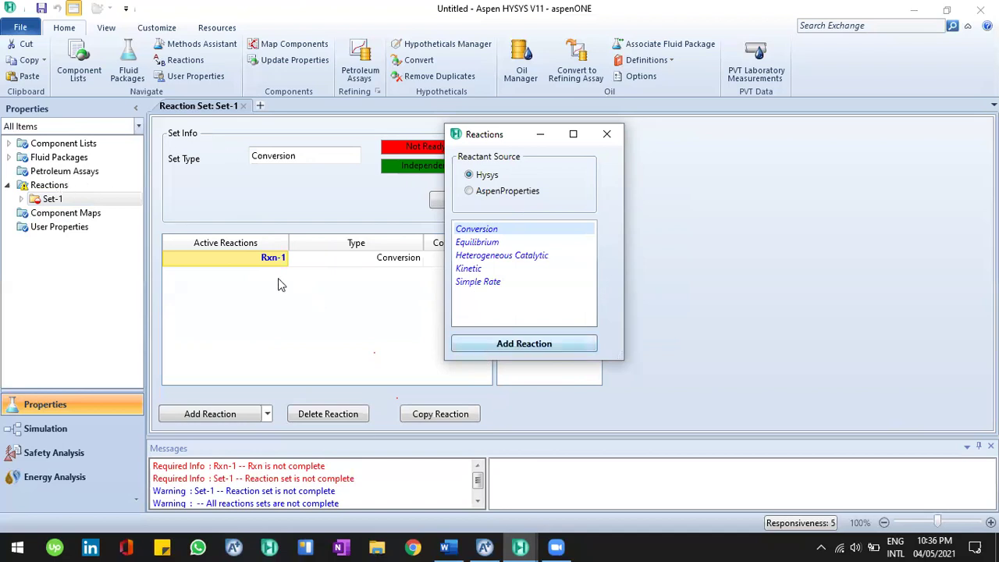
Add two more Hysys Conversion reactions to Set-1 and close the Reactions dialog.
{"action": "left_click", "coordinate": [546, 344]}
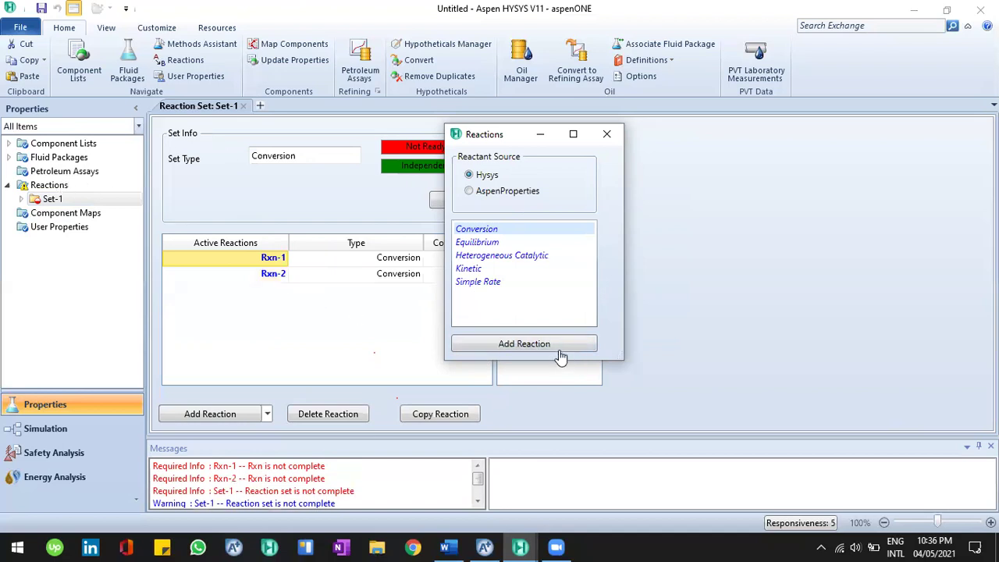
{"action": "double_click", "coordinate": [482, 228]}
{"action": "left_click", "coordinate": [609, 134]}
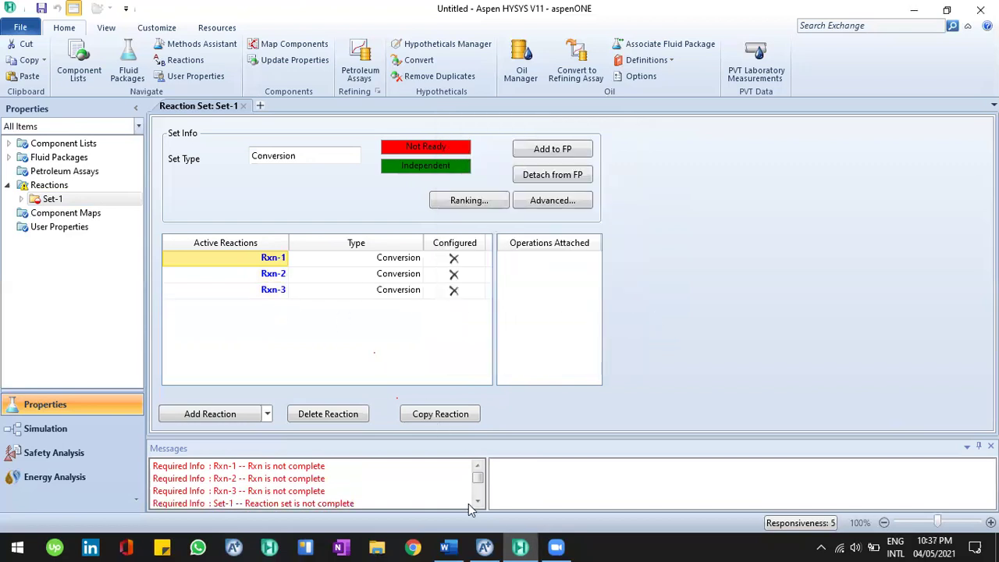
Open the first conversion reaction of Set-1 and check which components are available for its stoichiometry.
{"action": "double_click", "coordinate": [280, 257]}
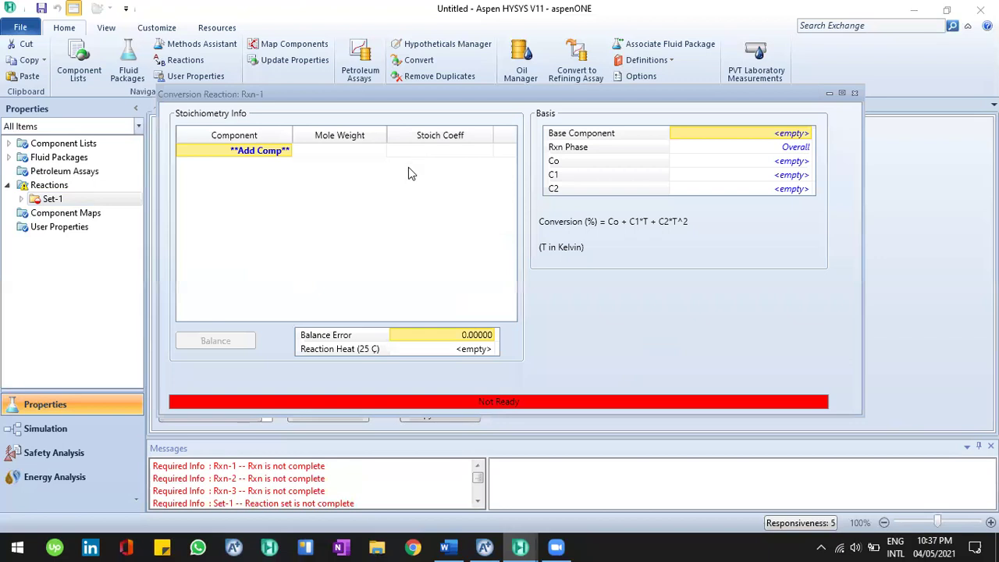
{"action": "left_click", "coordinate": [288, 156]}
{"action": "left_click", "coordinate": [854, 93]}
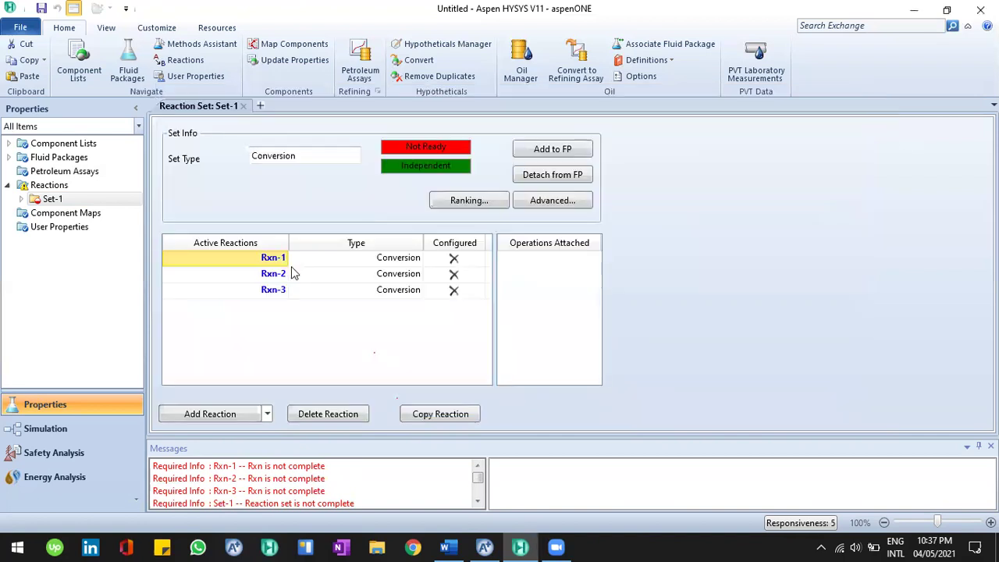
{"action": "left_click", "coordinate": [274, 256]}
{"action": "left_click", "coordinate": [279, 292]}
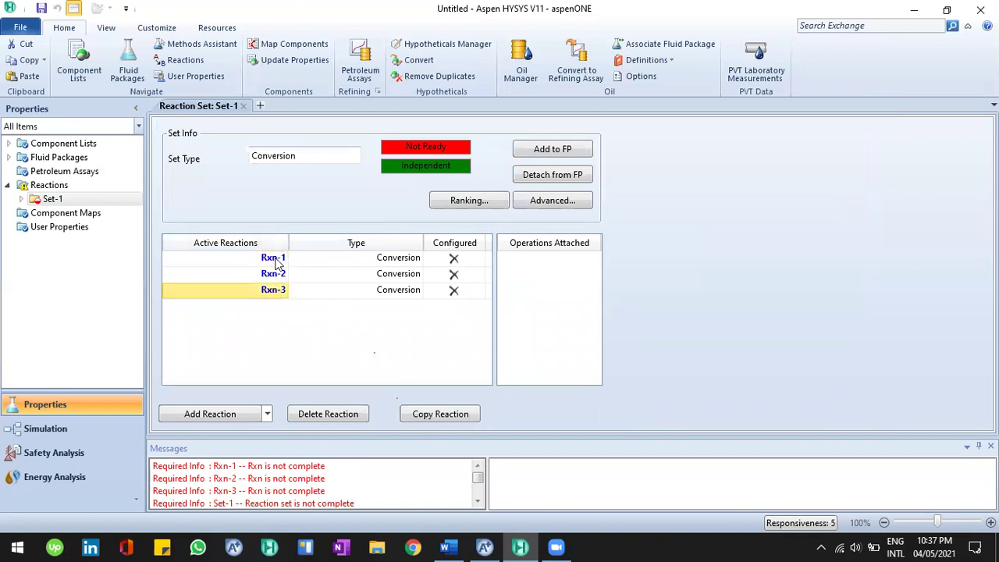
{"action": "left_click", "coordinate": [273, 256]}
{"action": "double_click", "coordinate": [272, 256]}
{"action": "left_click", "coordinate": [207, 235]}
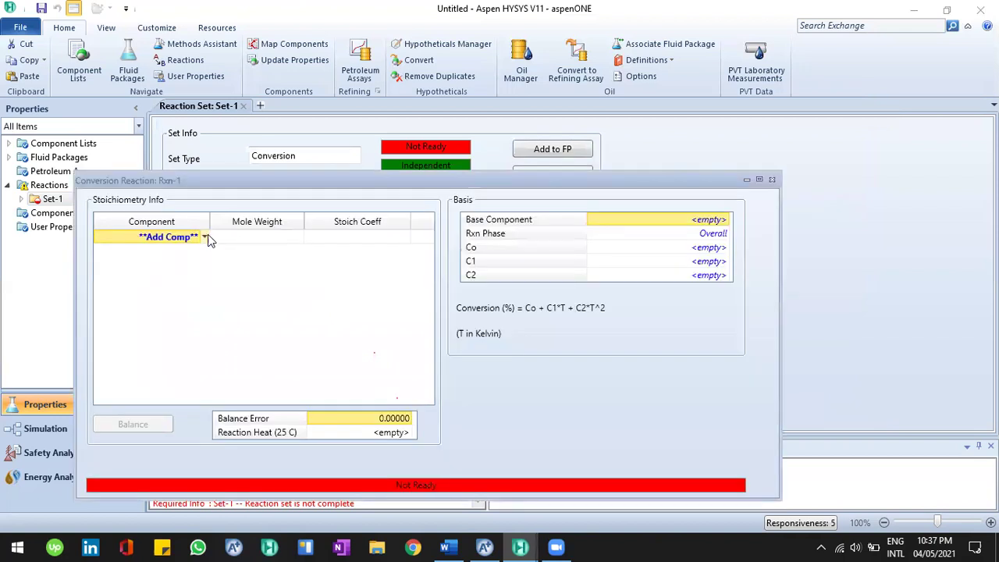
{"action": "left_click", "coordinate": [208, 238]}
{"action": "left_click", "coordinate": [207, 239]}
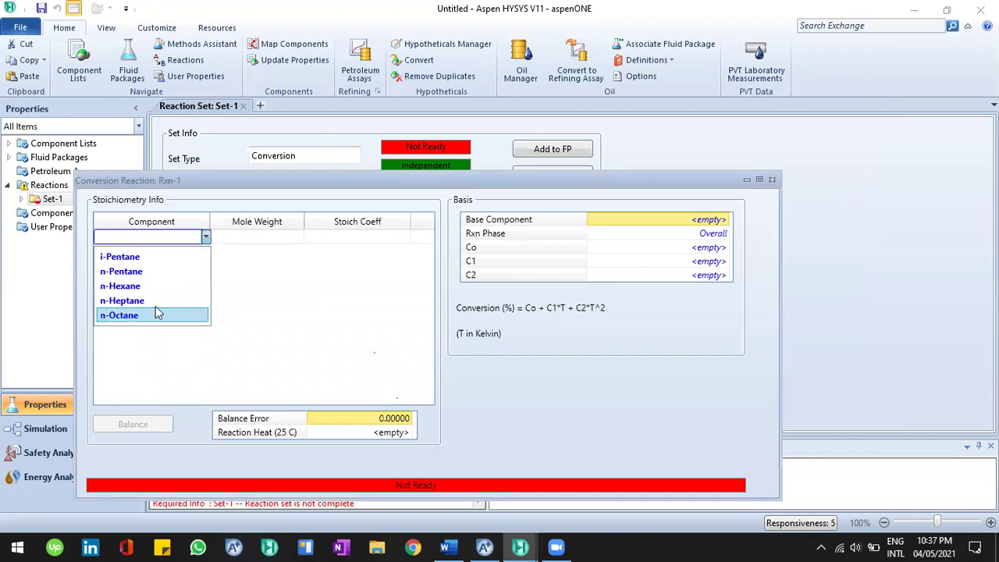
{"action": "left_click", "coordinate": [208, 237]}
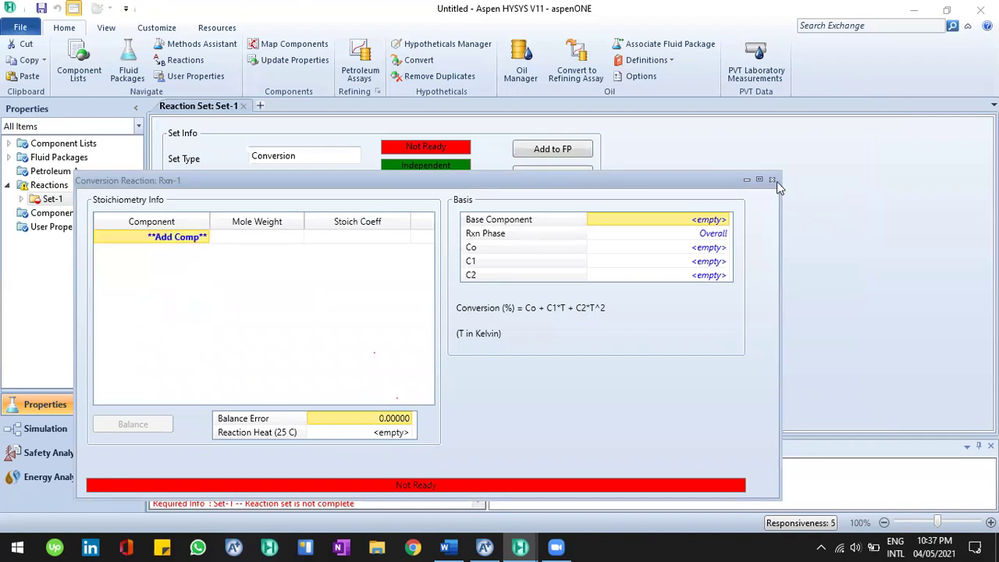
Open Component List - 1 and remove all of its existing components, i-Pentane through n-Octane.
{"action": "left_click", "coordinate": [90, 144]}
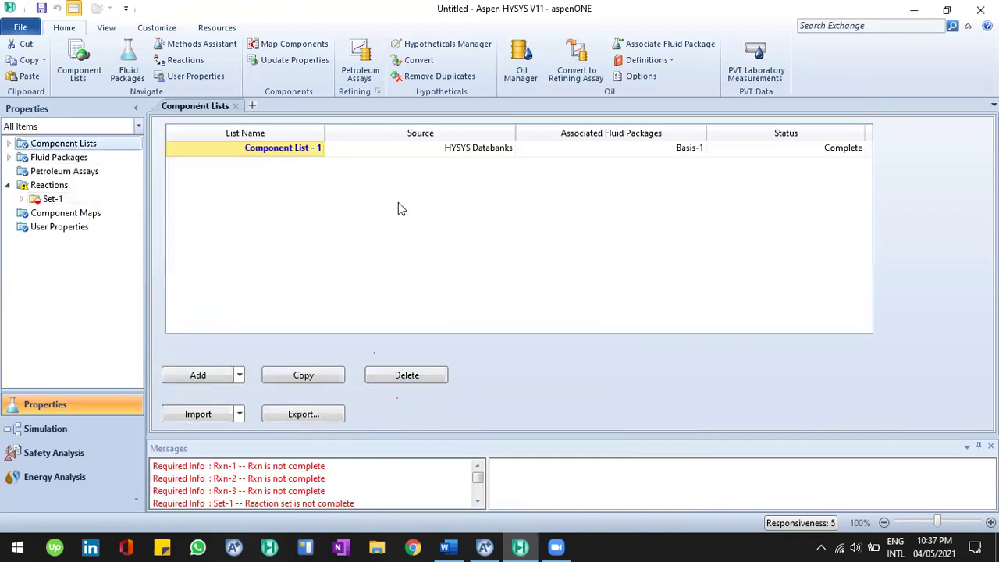
{"action": "double_click", "coordinate": [303, 148]}
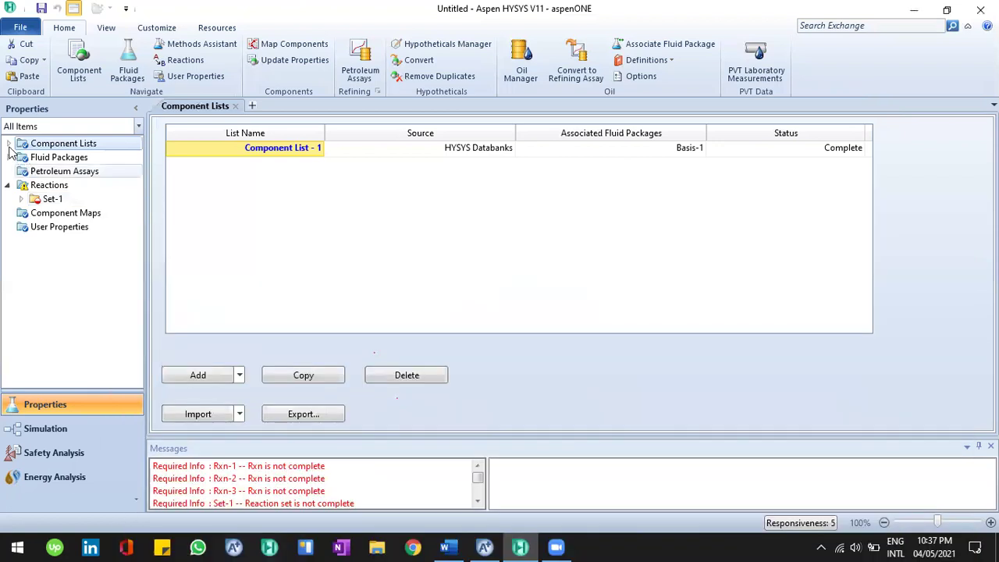
{"action": "left_click", "coordinate": [9, 144]}
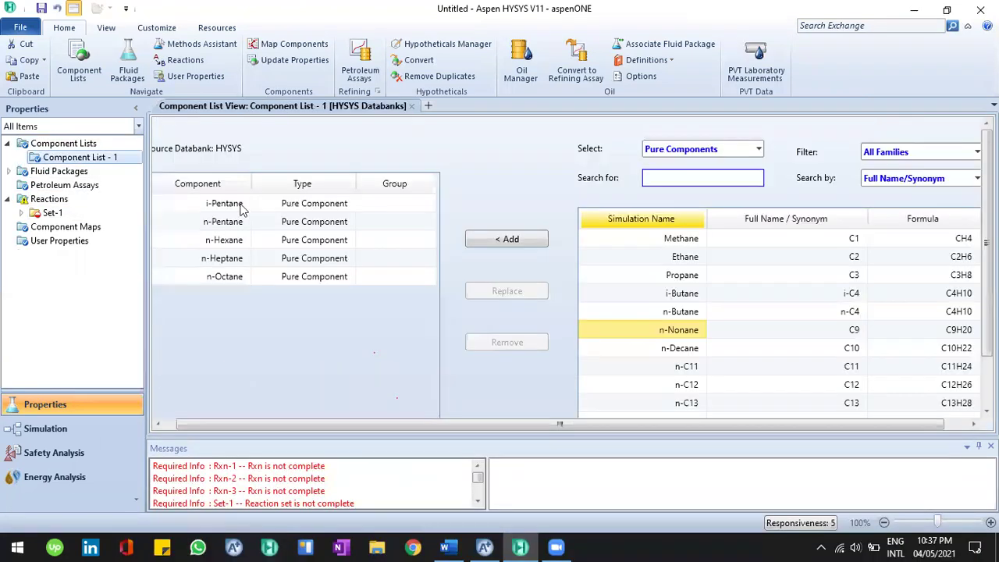
{"action": "left_click", "coordinate": [231, 193]}
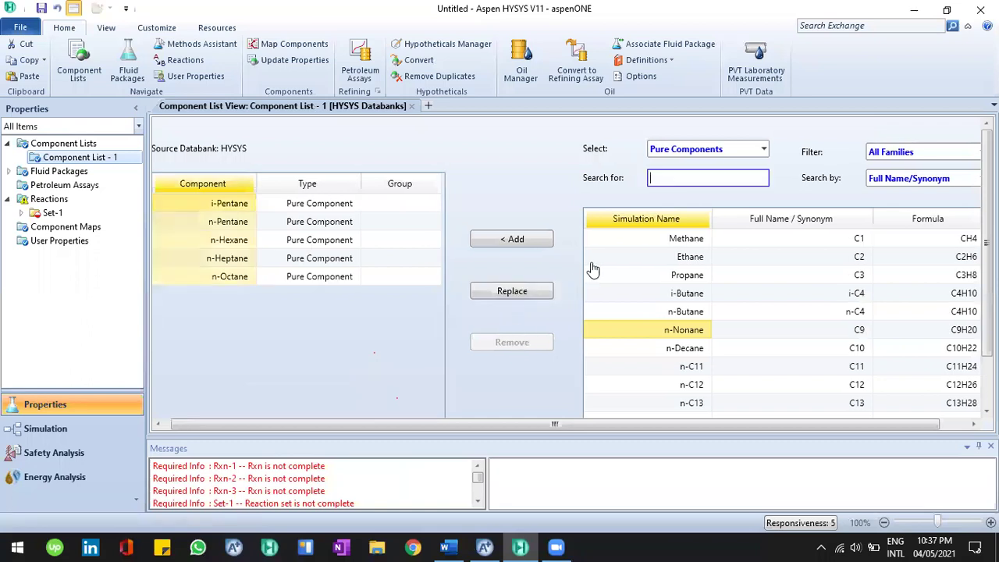
{"action": "key", "text": "Delete"}
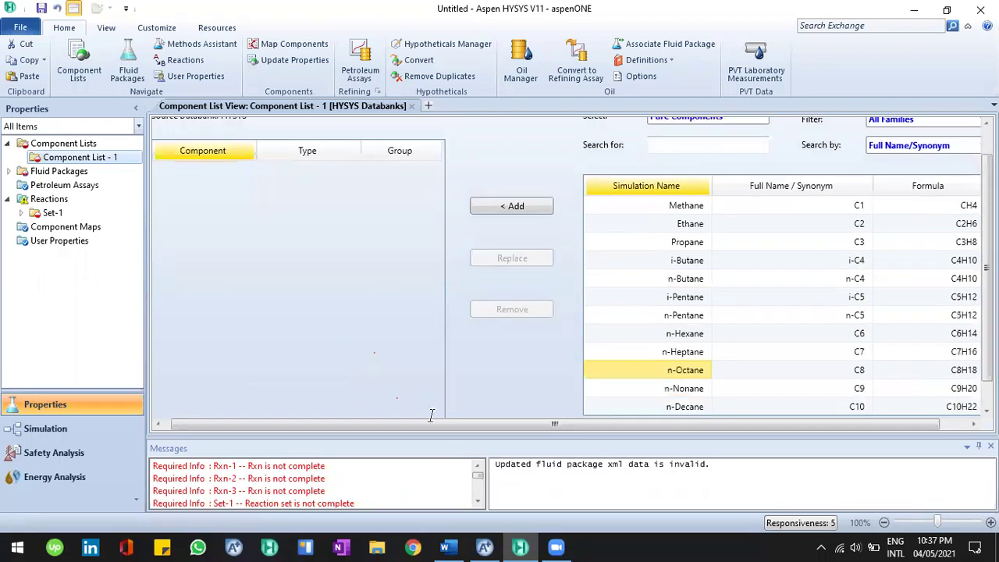
Check Example 8's reactions in Word, then return to Aspen HYSYS and add Methane and Oxygen to Component List - 1.
{"action": "key", "text": "alt+Tab"}
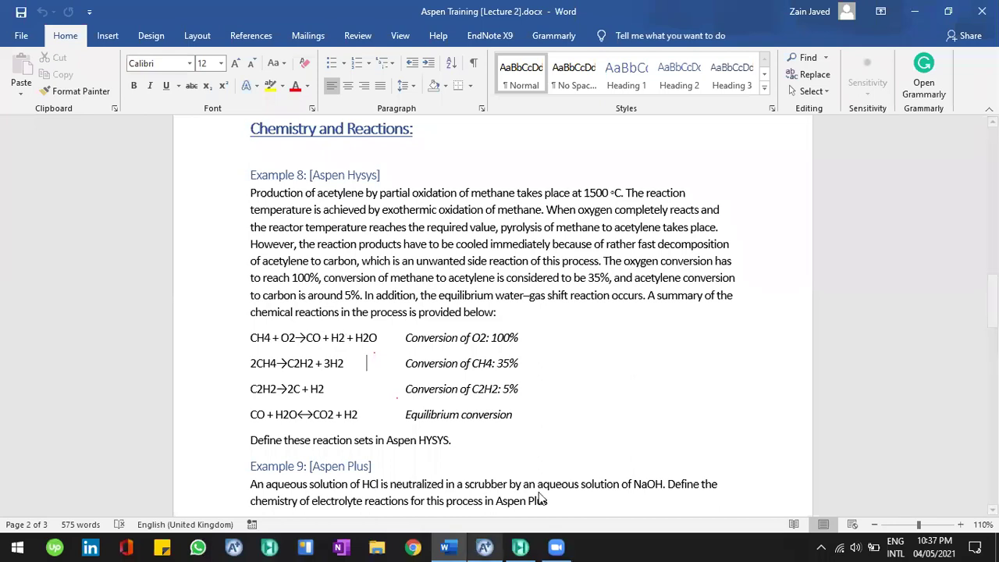
{"action": "key", "text": "alt+Tab"}
{"action": "left_click", "coordinate": [687, 205]}
{"action": "left_click", "coordinate": [540, 206]}
{"action": "left_click", "coordinate": [663, 145]}
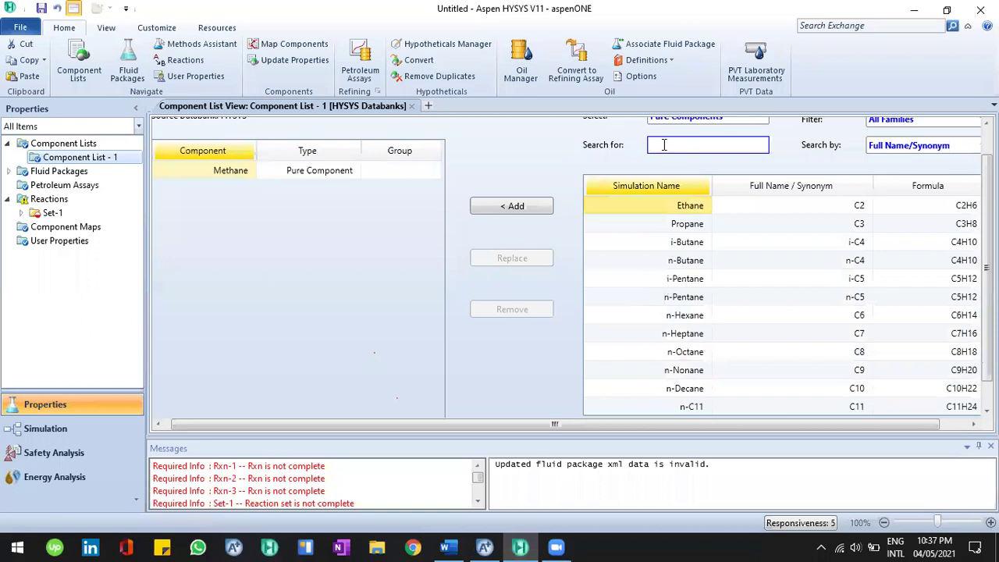
{"action": "type", "text": "o2"}
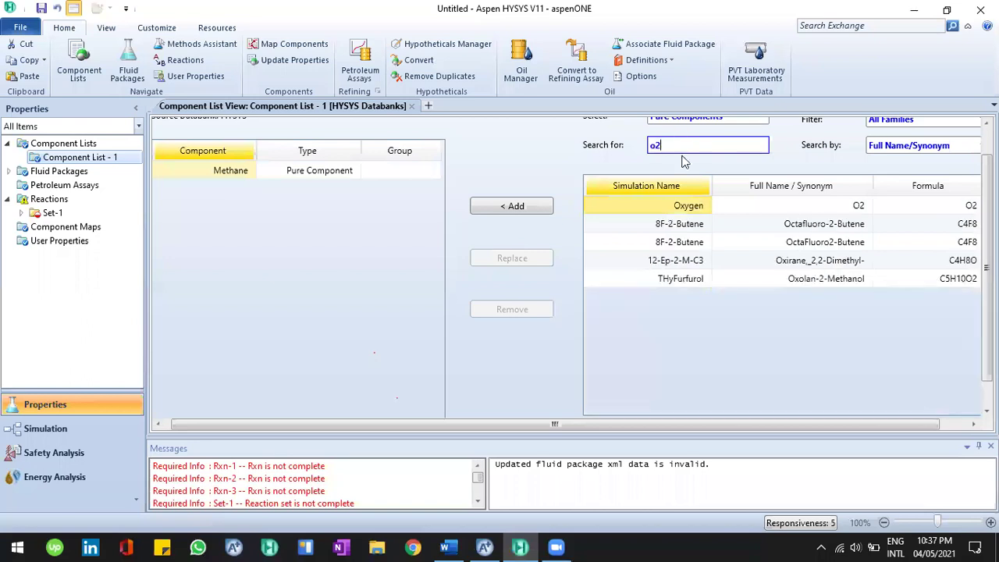
{"action": "key", "text": "Return"}
Add CO, Hydrogen and H2O to Component List - 1, checking the first reaction's products in Word.
{"action": "type", "text": "co"}
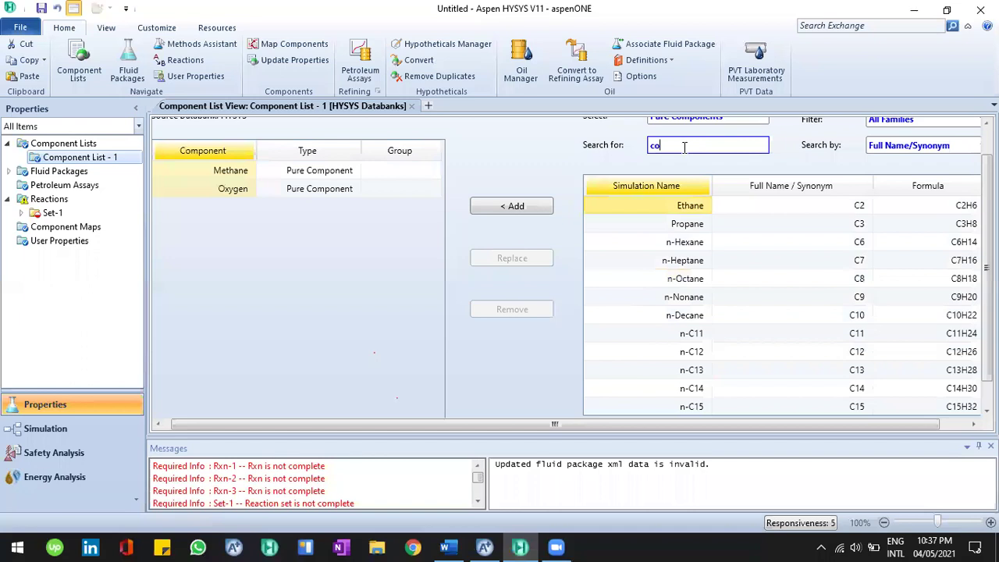
{"action": "left_click", "coordinate": [540, 207]}
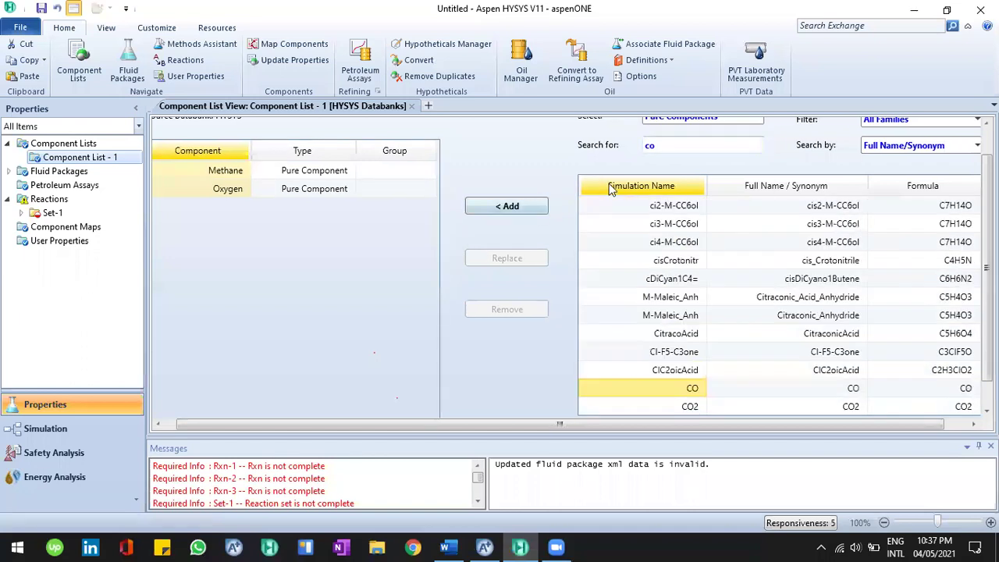
{"action": "key", "text": "alt+Tab"}
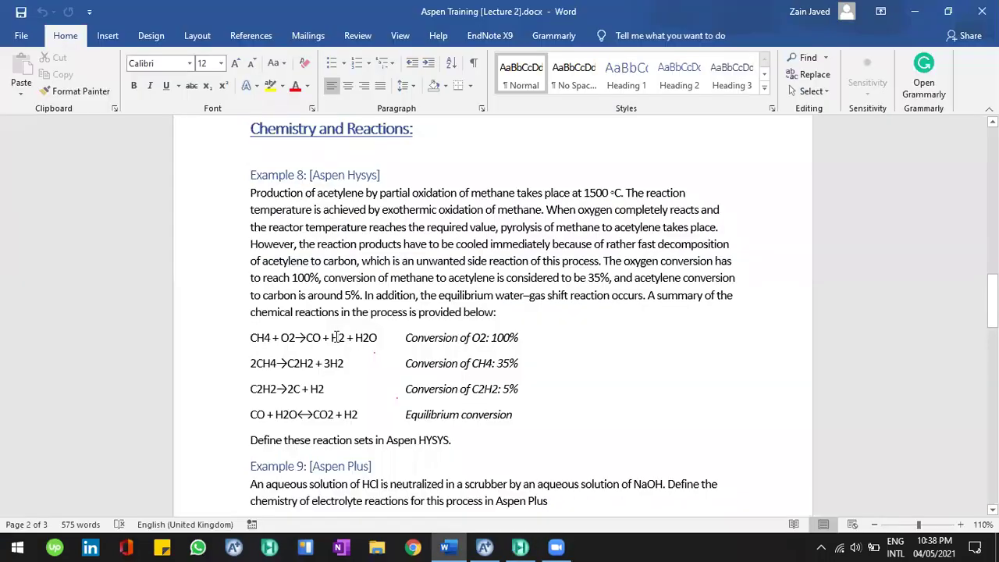
{"action": "key", "text": "alt+Tab"}
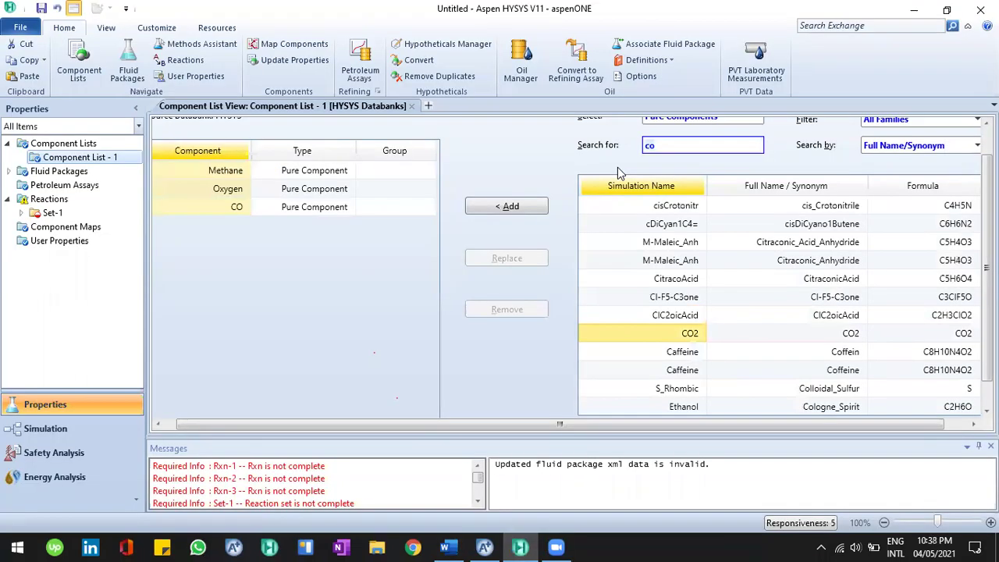
{"action": "type", "text": "h2"}
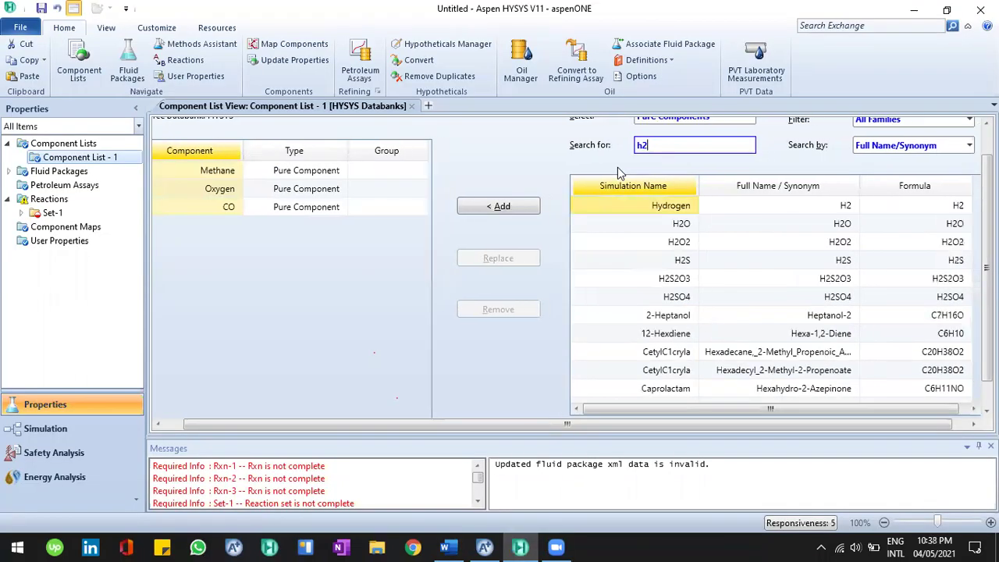
{"action": "key", "text": "Return"}
{"action": "type", "text": "h2o"}
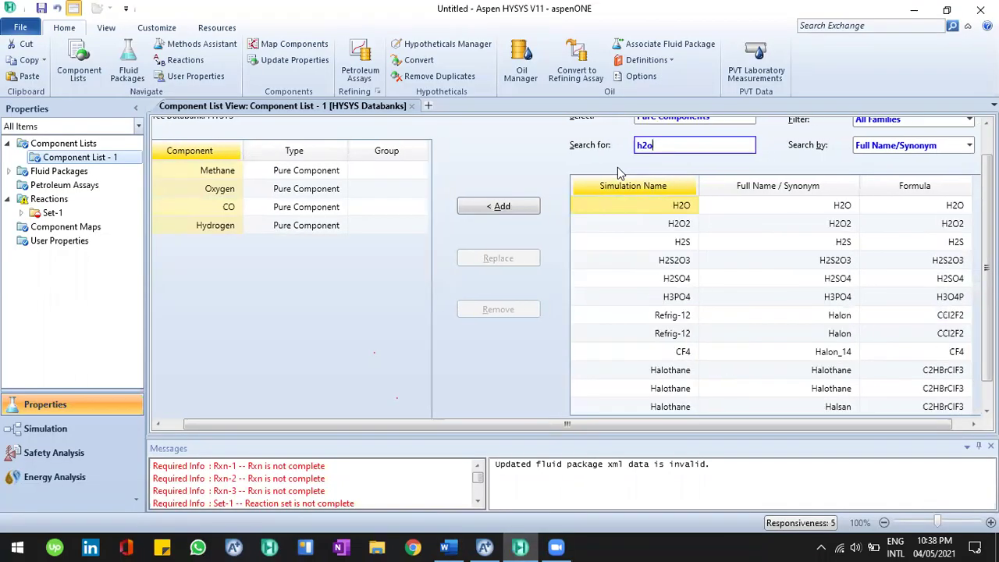
{"action": "key", "text": "Return"}
Check the second reaction in Word, return to Aspen HYSYS and add Acetylene by searching the formula c2h2.
{"action": "key", "text": "alt+Tab"}
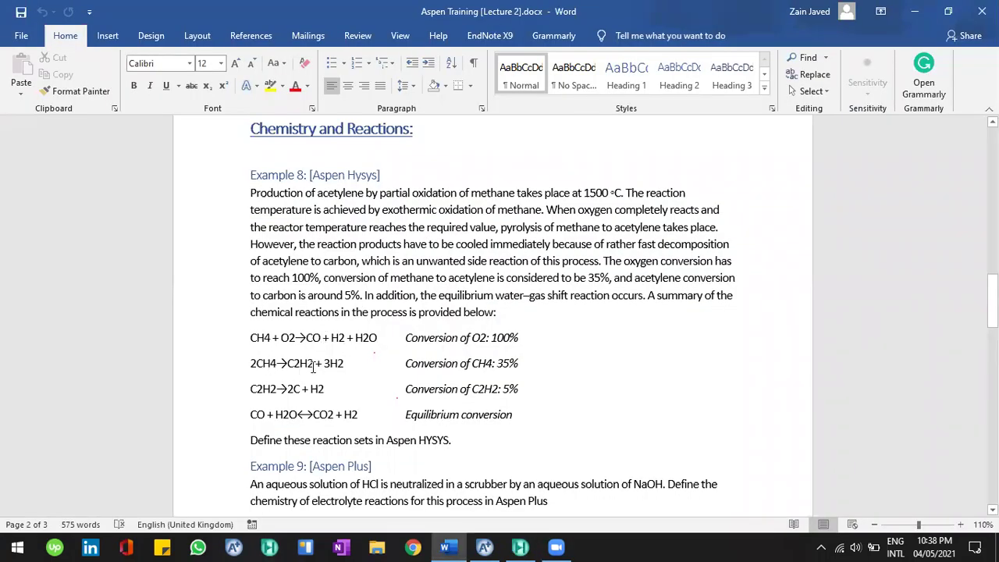
{"action": "key", "text": "alt+Tab"}
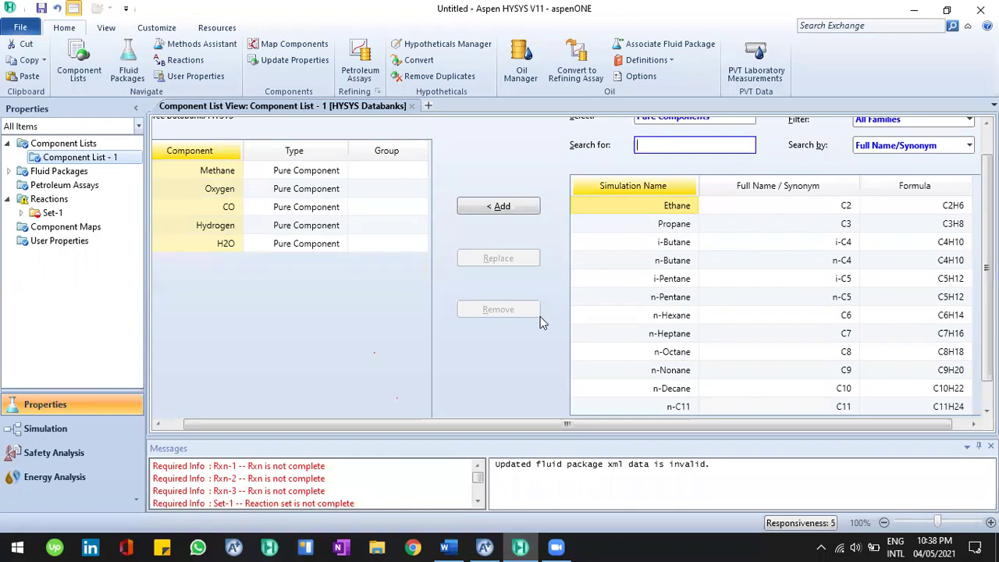
{"action": "type", "text": "c2h2"}
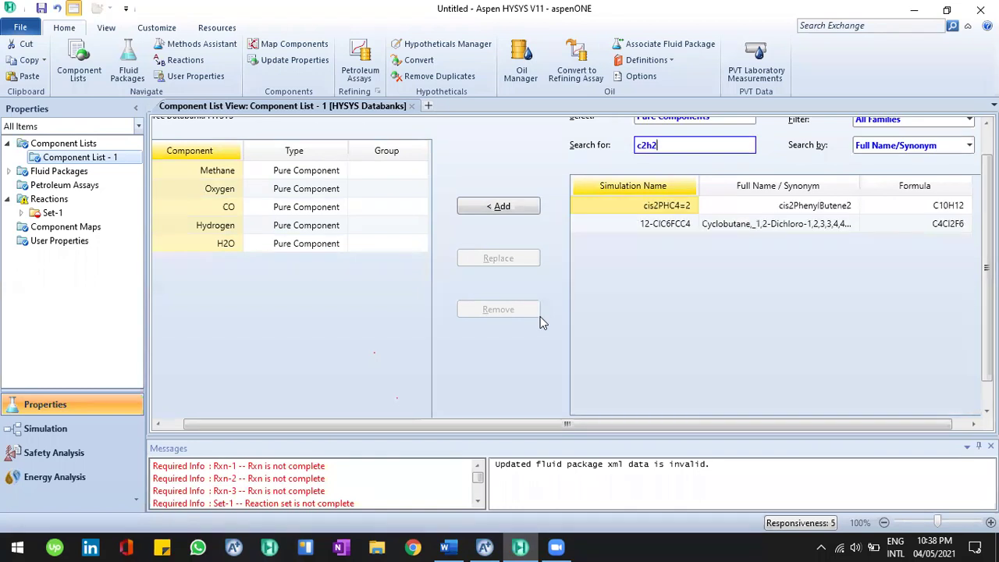
{"action": "left_click", "coordinate": [872, 150]}
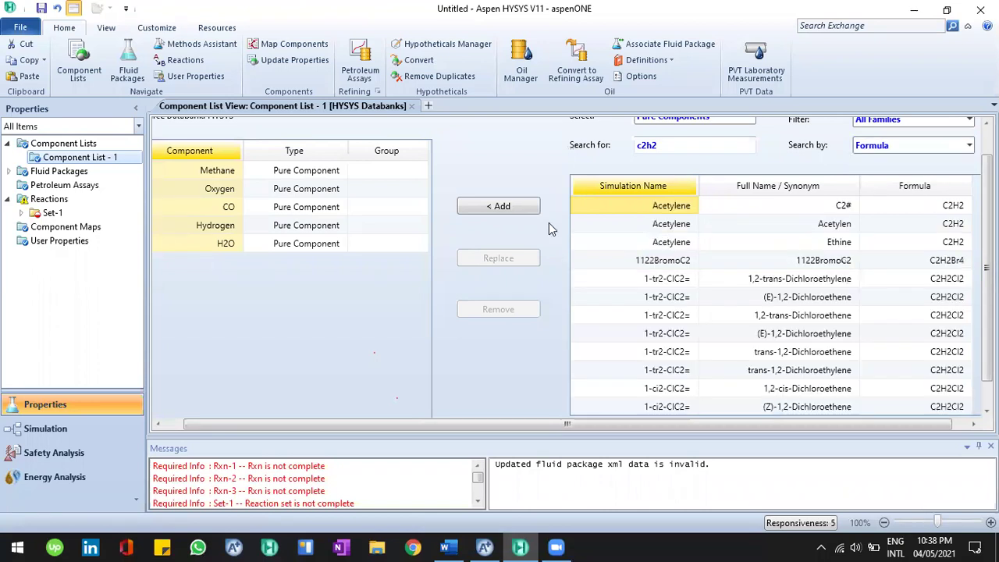
{"action": "left_click", "coordinate": [522, 208]}
Check the third reaction in Word, return to Aspen HYSYS and add Carbon by searching the formula C.
{"action": "key", "text": "alt+Tab"}
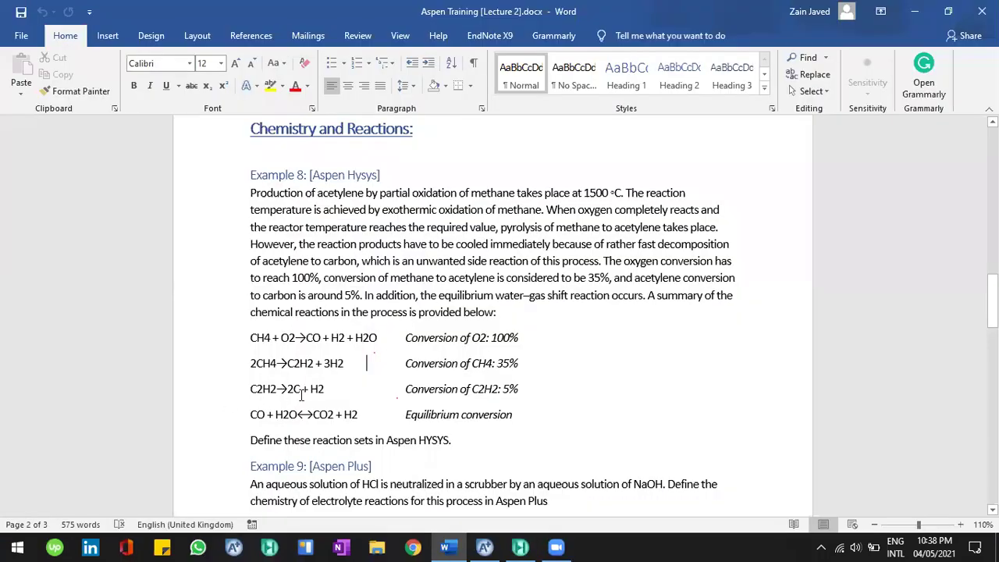
{"action": "key", "text": "alt+Tab"}
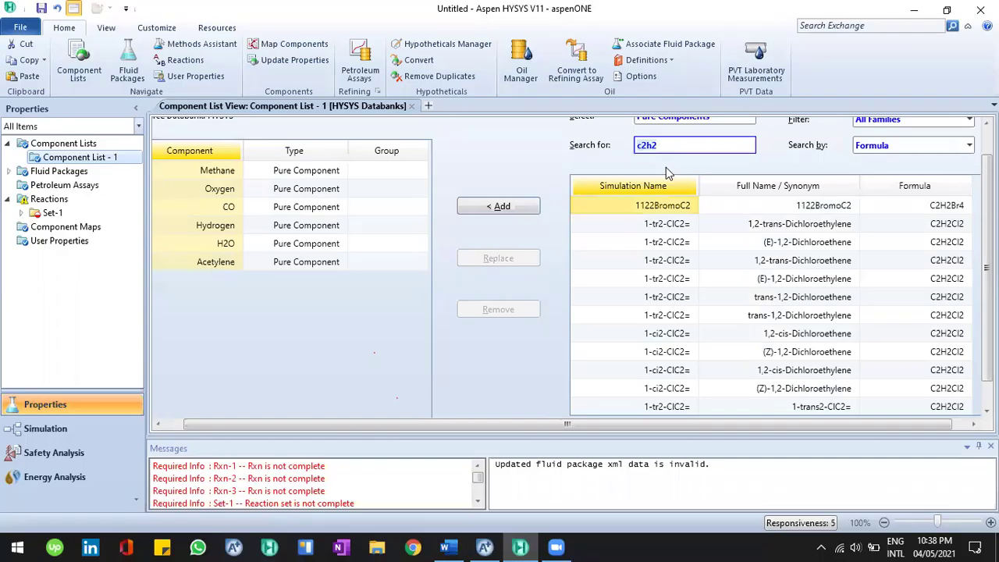
{"action": "key", "text": "BackSpace"}
{"action": "key", "text": "BackSpace"}
{"action": "key", "text": "BackSpace"}
{"action": "key", "text": "BackSpace"}
{"action": "type", "text": "C"}
{"action": "left_click", "coordinate": [527, 203]}
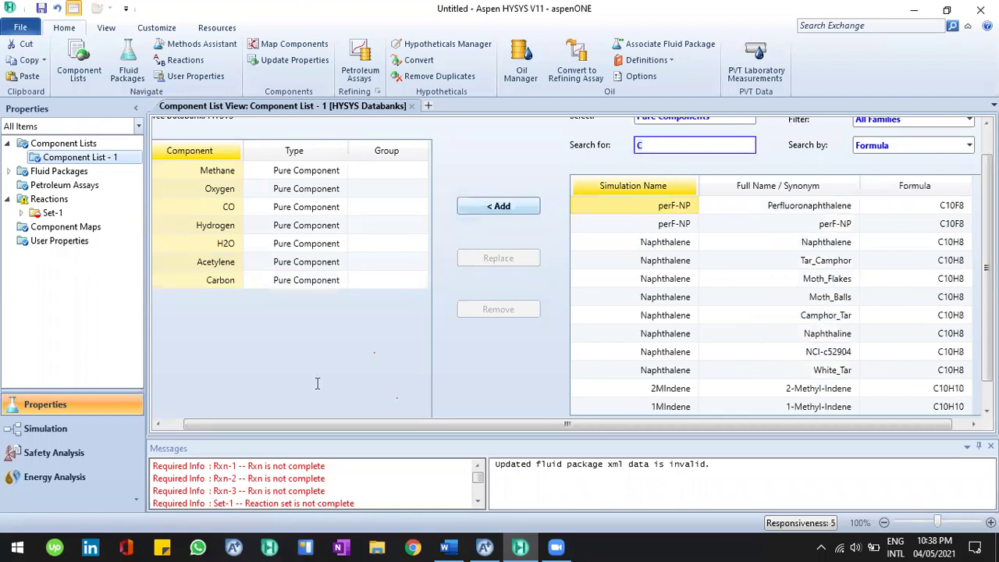
Check the equilibrium reaction in Word, return to Aspen HYSYS and add CO2 by searching the formula co2.
{"action": "key", "text": "alt+Tab"}
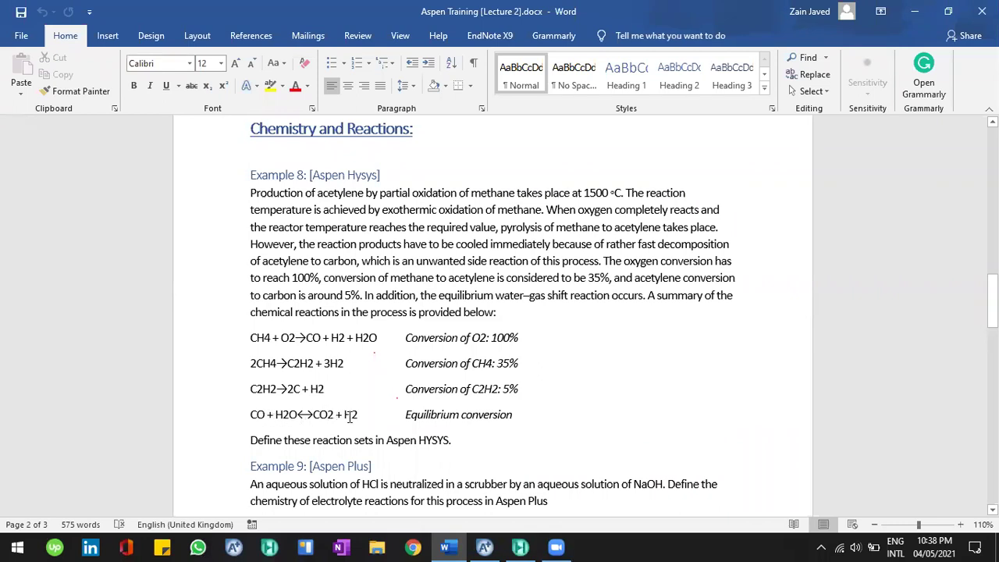
{"action": "key", "text": "alt+Tab"}
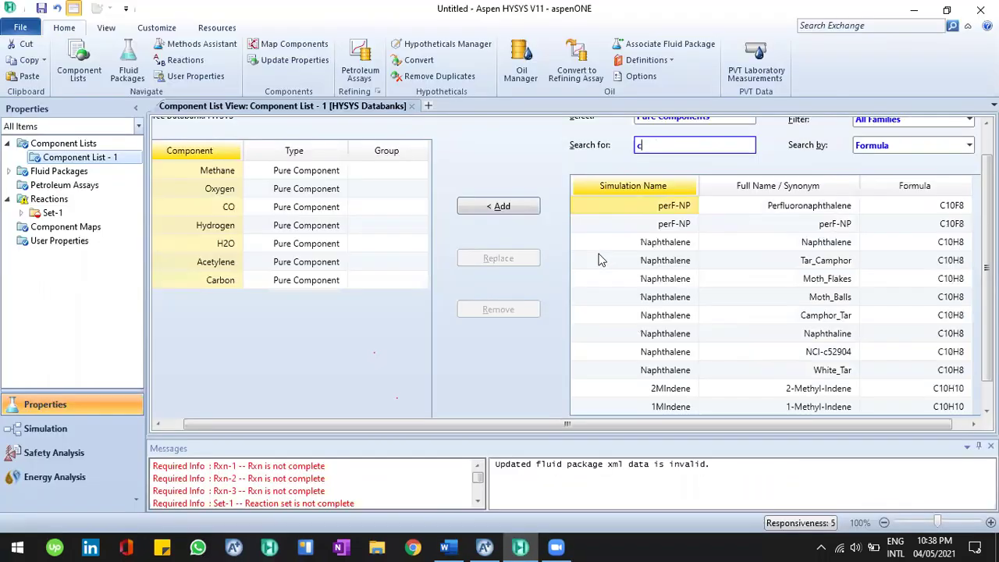
{"action": "type", "text": "o2"}
{"action": "left_click", "coordinate": [509, 206]}
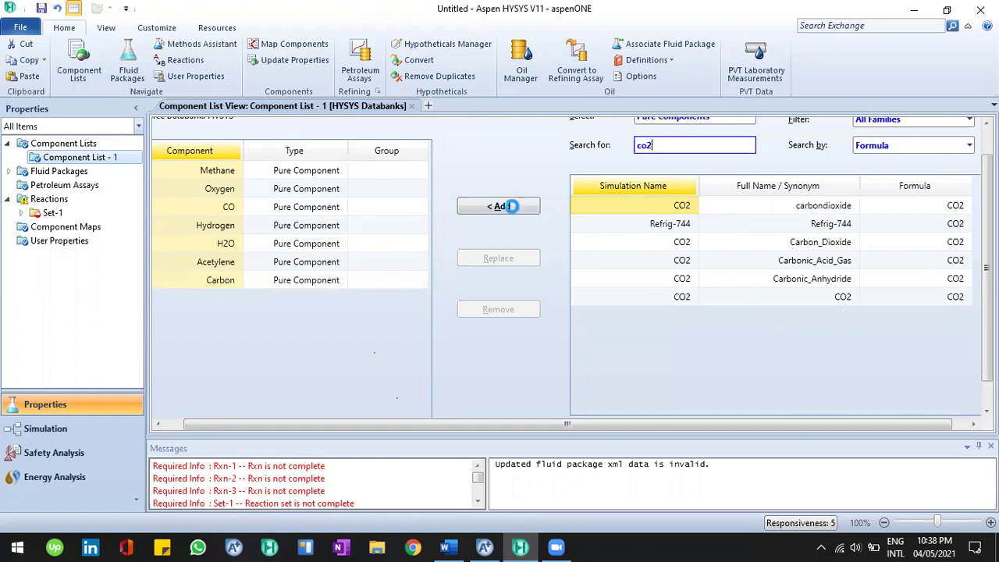
Check Example 8 in Word for missing components, return to Aspen HYSYS and view the fluid packages.
{"action": "key", "text": "alt+Tab"}
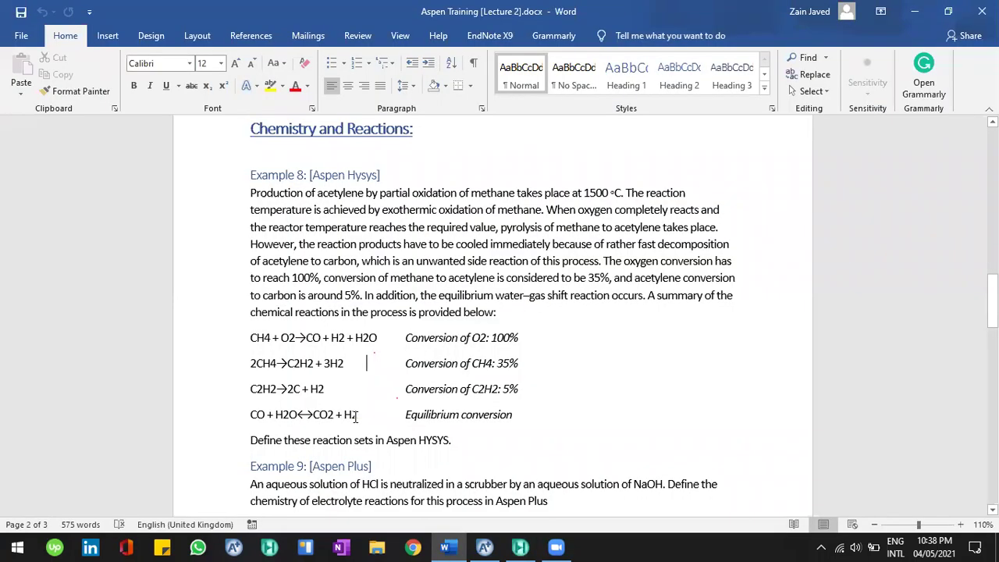
{"action": "key", "text": "alt+Tab"}
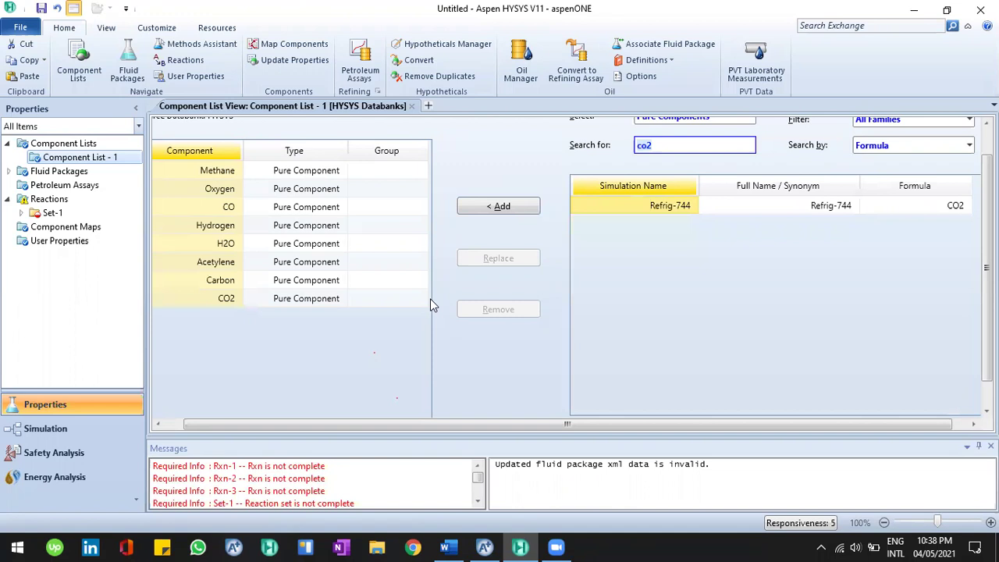
{"action": "left_click", "coordinate": [43, 175]}
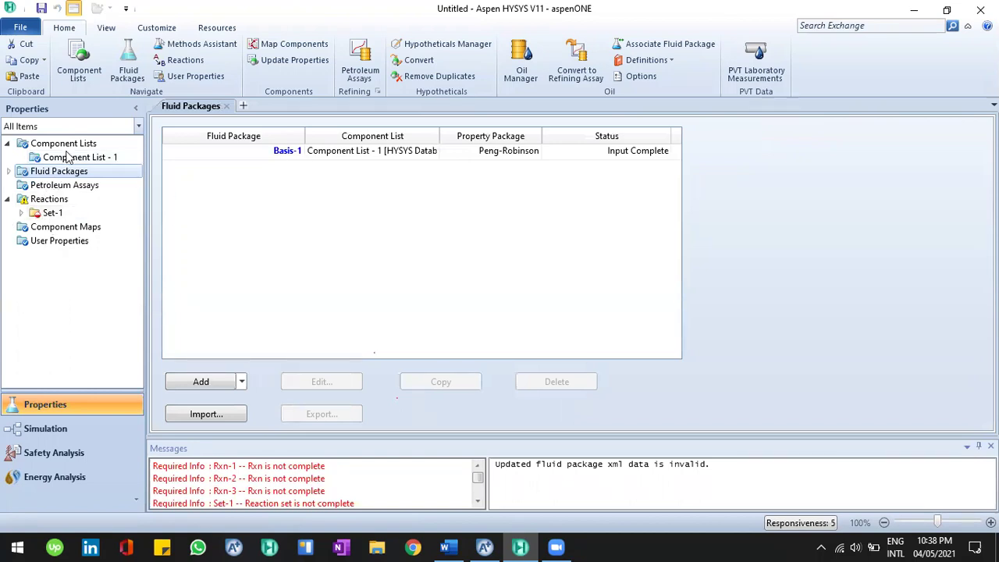
Open reaction set Set-1 and bring up the definition of its first conversion reaction, Rxn-1.
{"action": "double_click", "coordinate": [53, 213]}
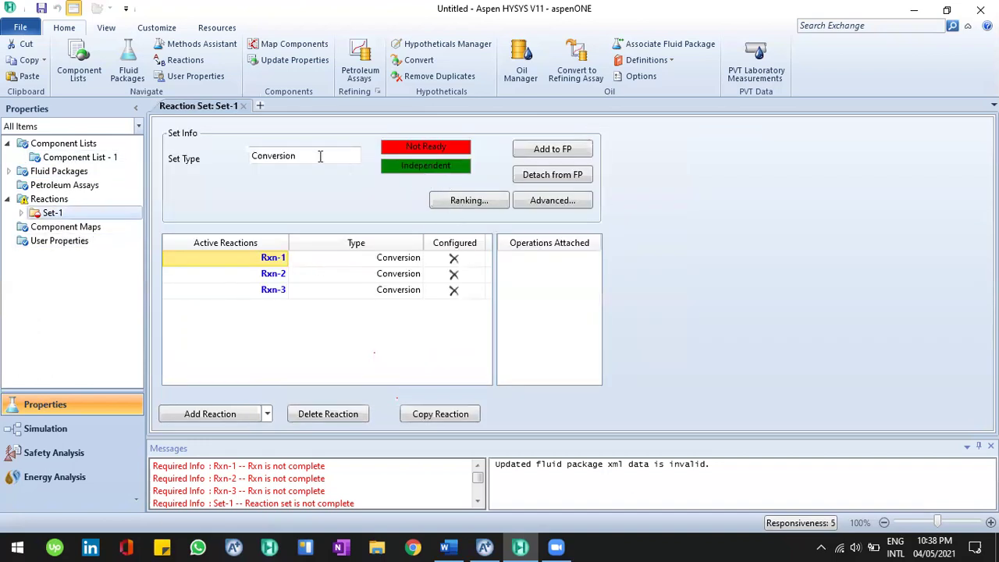
{"action": "double_click", "coordinate": [268, 259]}
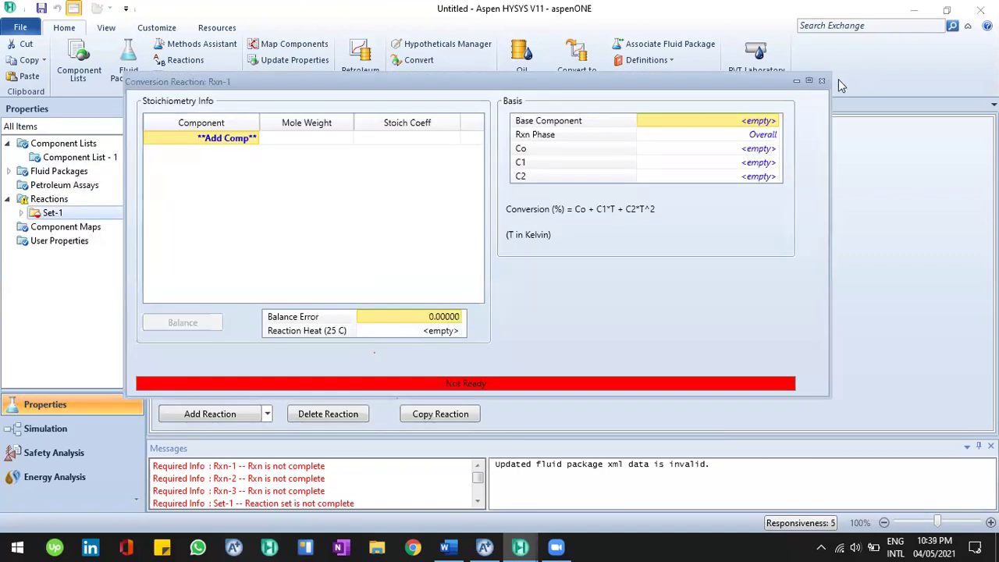
{"action": "left_click", "coordinate": [61, 207]}
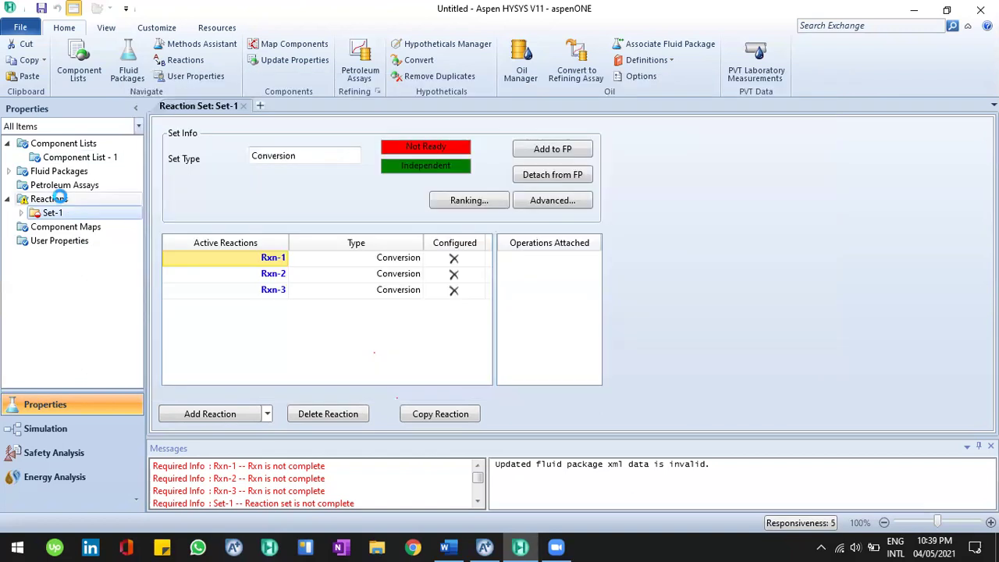
{"action": "left_click", "coordinate": [49, 199]}
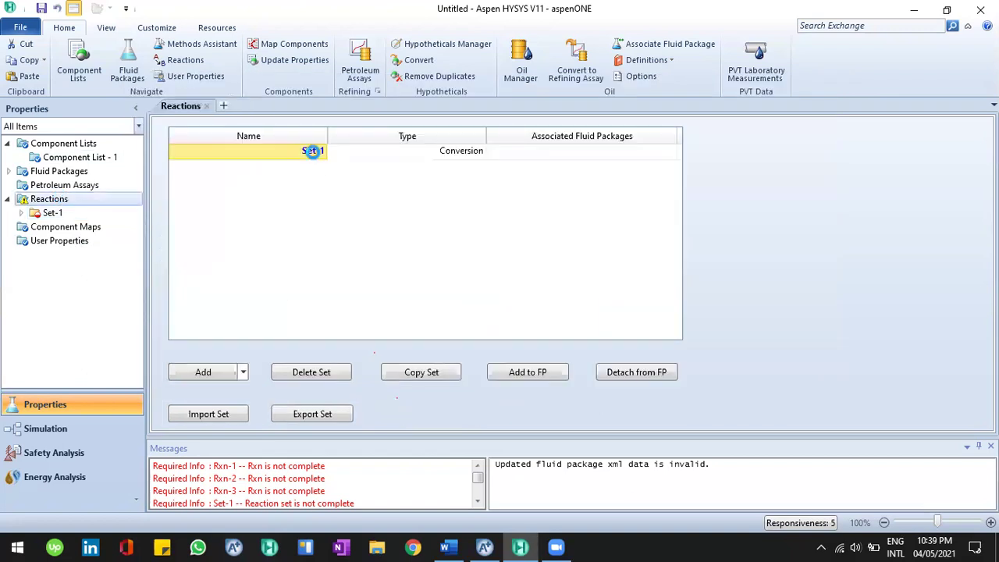
{"action": "double_click", "coordinate": [379, 151]}
{"action": "left_click", "coordinate": [534, 152]}
{"action": "left_click", "coordinate": [55, 213]}
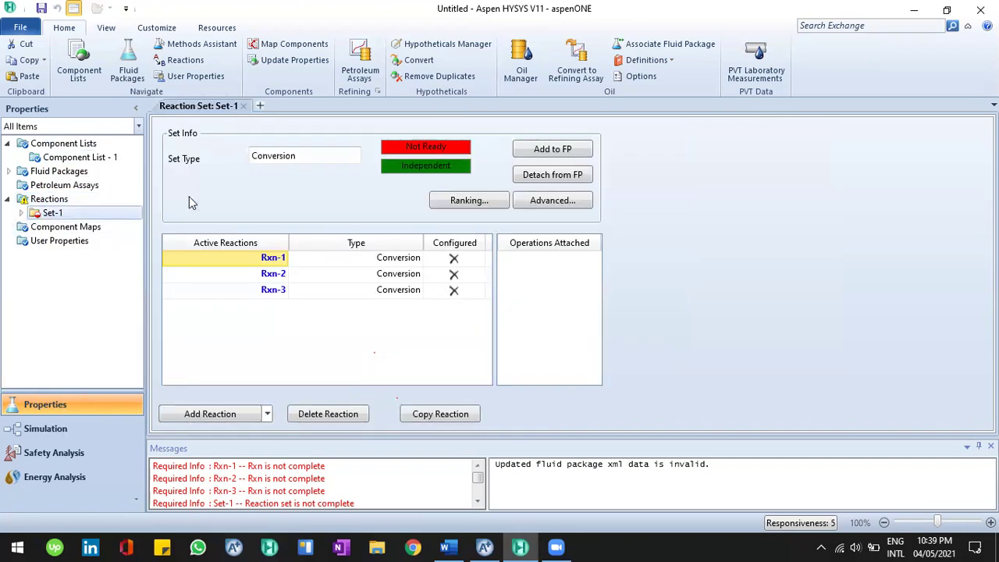
{"action": "double_click", "coordinate": [283, 258]}
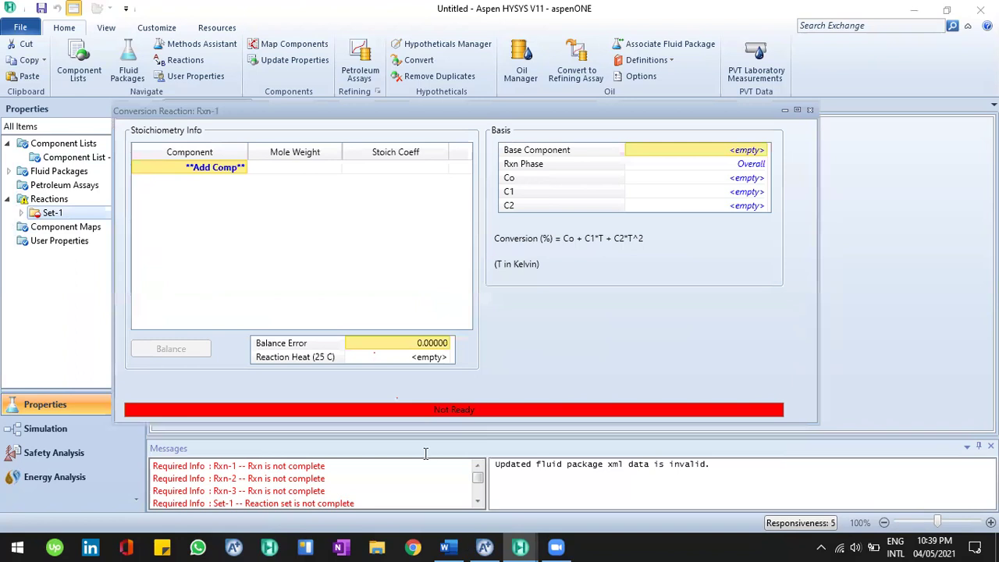
Check the first reaction in Word, return to Aspen HYSYS and add Methane and Oxygen to the stoichiometry of Rxn-1.
{"action": "key", "text": "alt+Tab"}
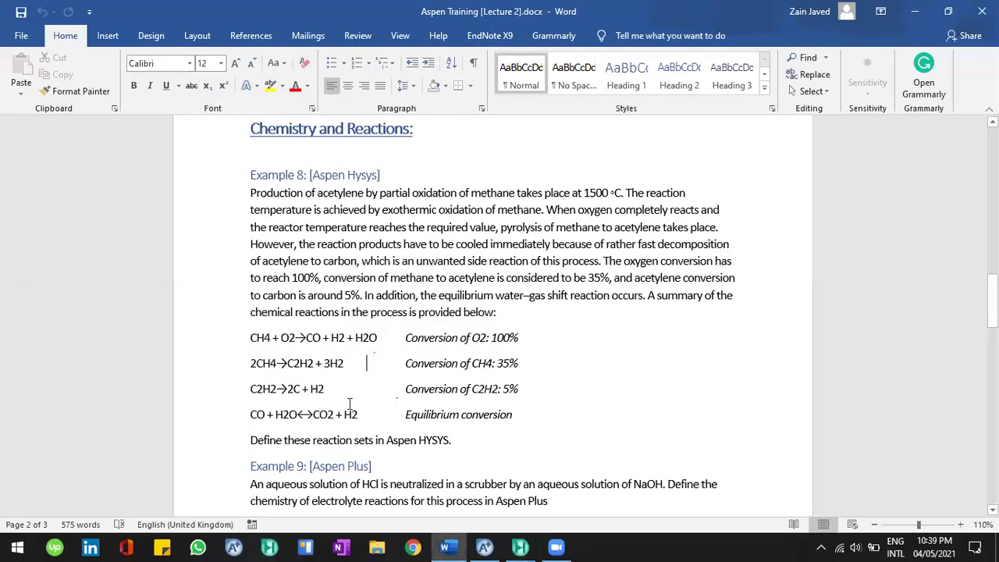
{"action": "key", "text": "alt+Tab"}
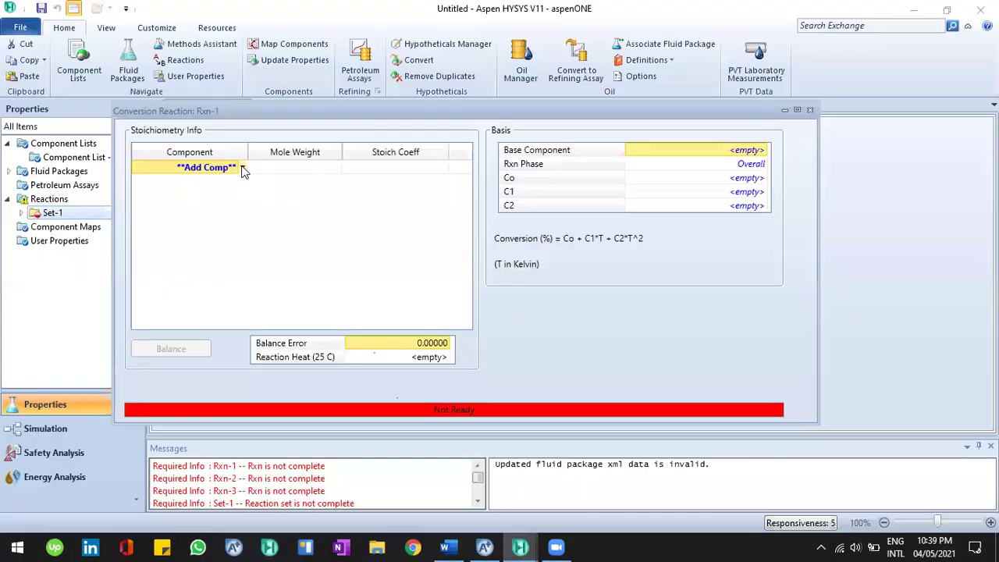
{"action": "left_click", "coordinate": [244, 170]}
{"action": "left_click", "coordinate": [234, 190]}
{"action": "left_click", "coordinate": [242, 181]}
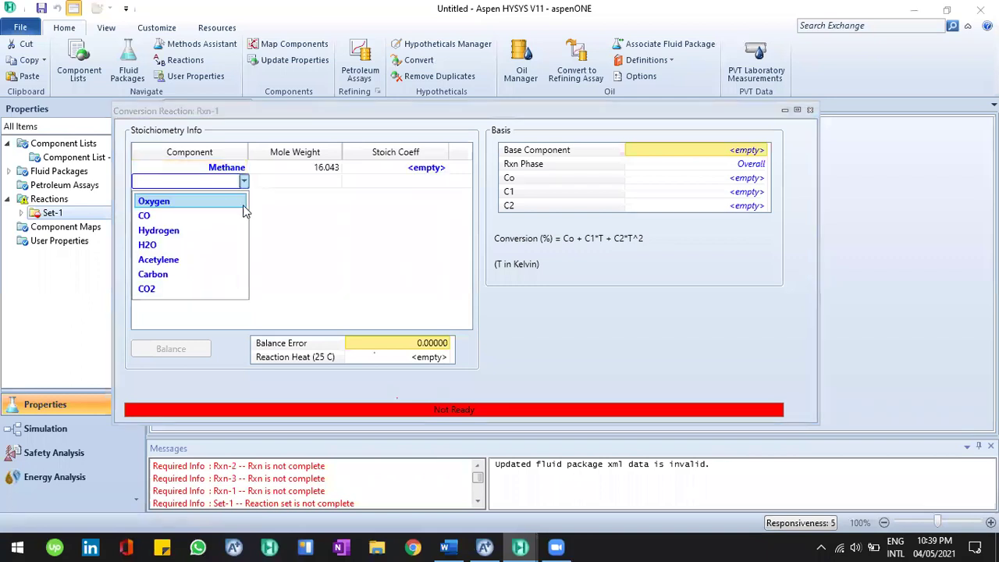
{"action": "key", "text": "Return"}
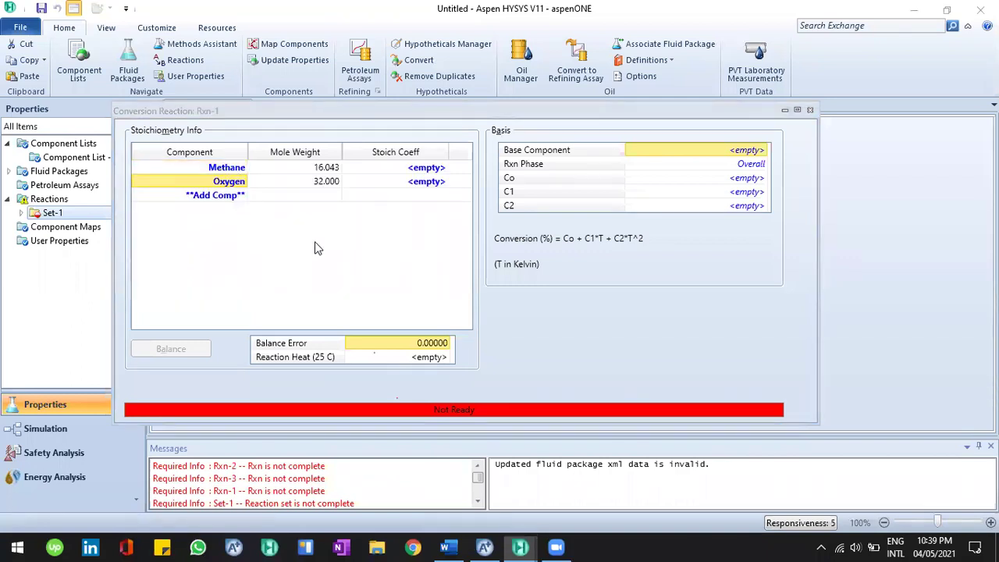
Check the first reaction's products in Word, return to Aspen HYSYS and add CO, Hydrogen and H2O to Rxn-1.
{"action": "left_click", "coordinate": [448, 546]}
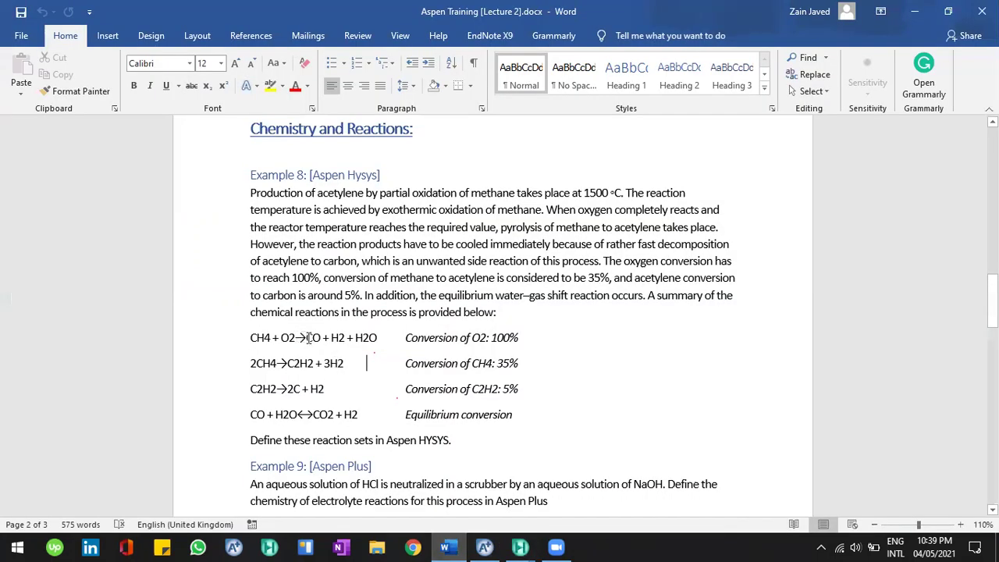
{"action": "left_click_drag", "start_coordinate": [383, 342], "coordinate": [258, 337]}
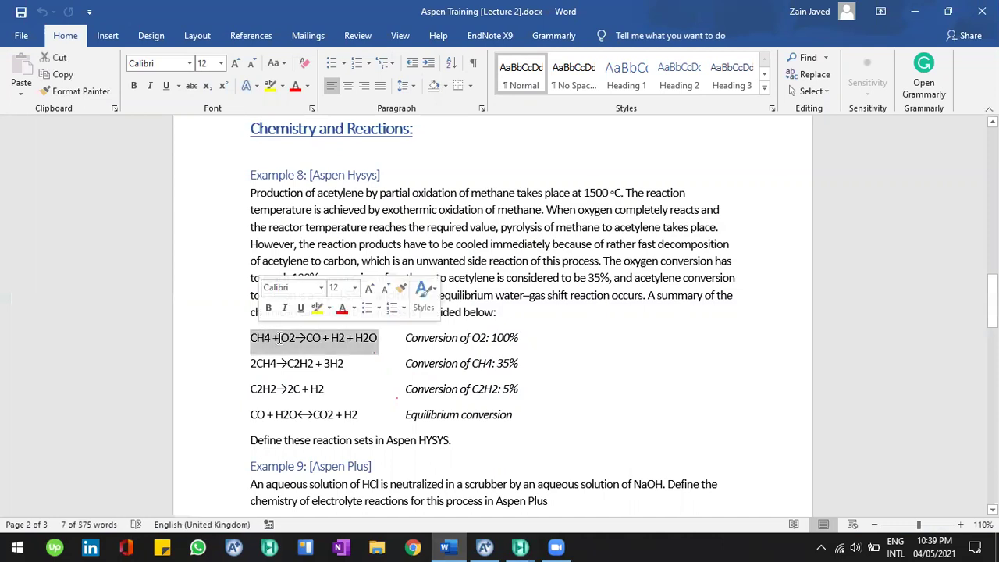
{"action": "left_click", "coordinate": [320, 341]}
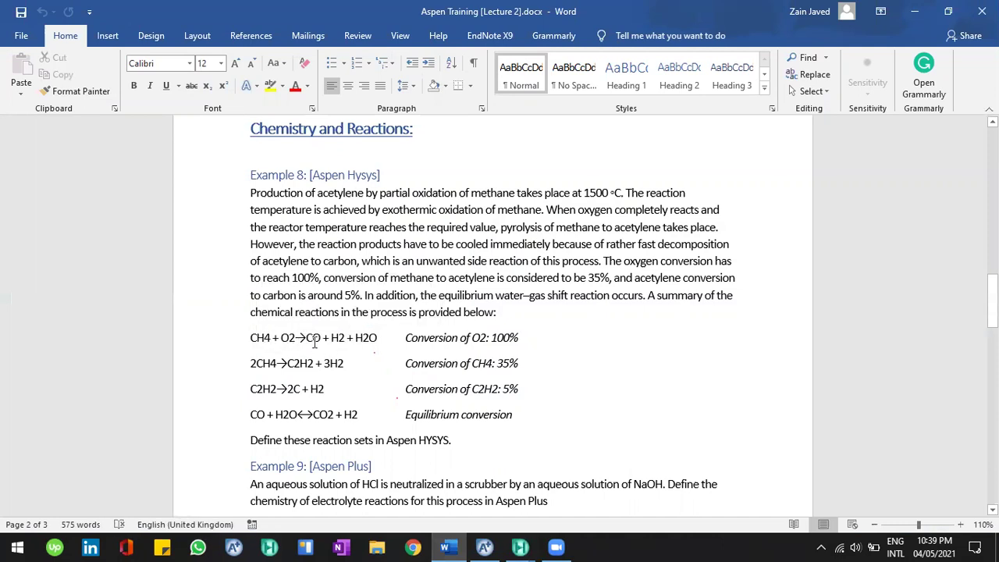
{"action": "left_click", "coordinate": [451, 547]}
{"action": "left_click", "coordinate": [242, 196]}
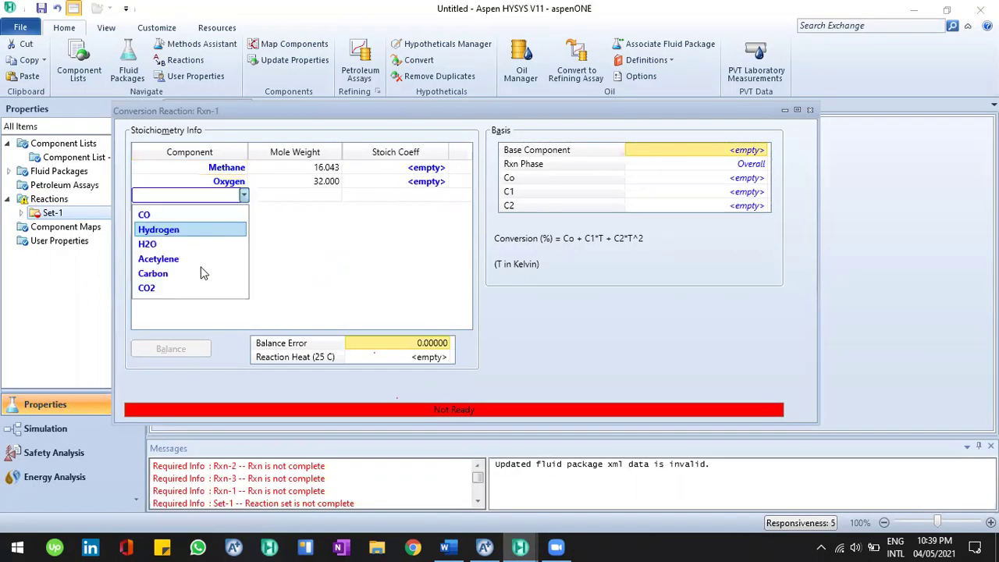
{"action": "left_click", "coordinate": [240, 214]}
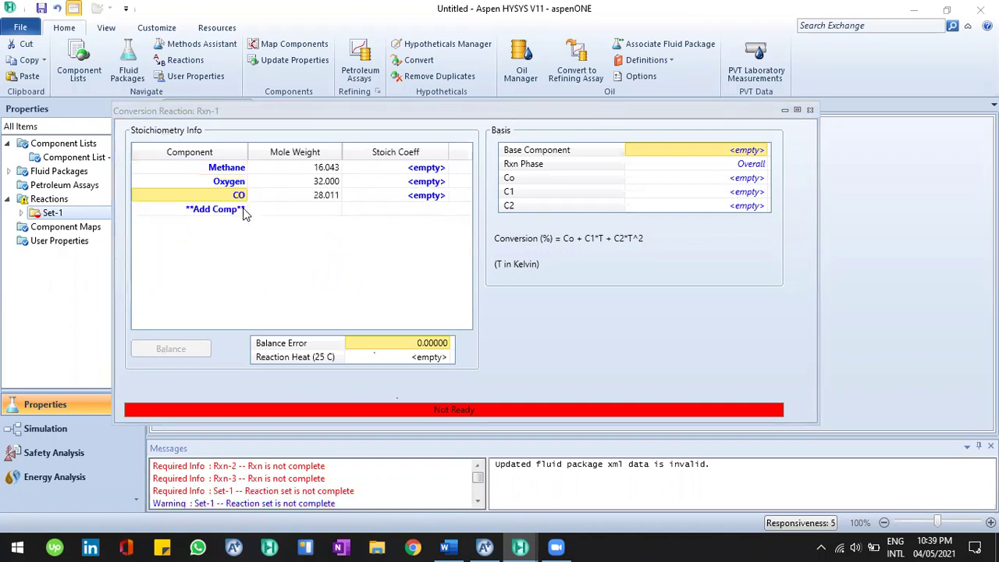
{"action": "left_click", "coordinate": [218, 234]}
{"action": "left_click", "coordinate": [247, 226]}
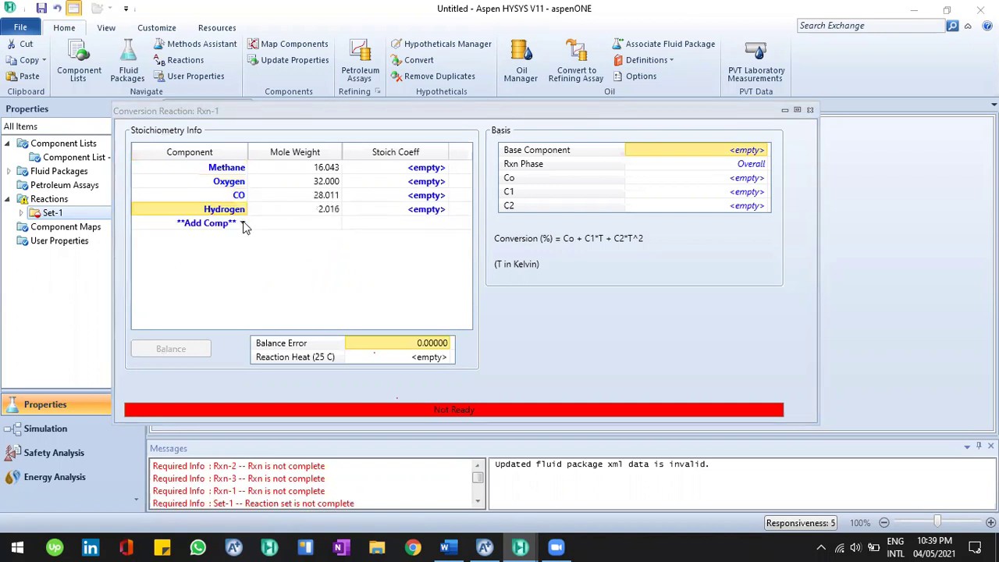
{"action": "left_click", "coordinate": [242, 224]}
{"action": "left_click", "coordinate": [240, 247]}
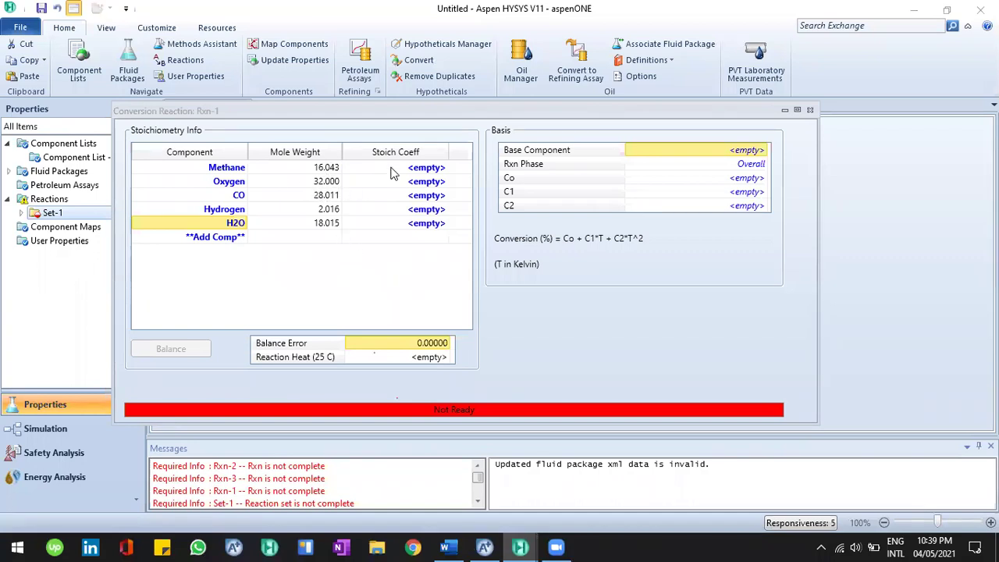
Check the reactants in Word, return to Aspen HYSYS and set the stoichiometric coefficients of Methane and Oxygen to -1.
{"action": "left_click", "coordinate": [436, 172]}
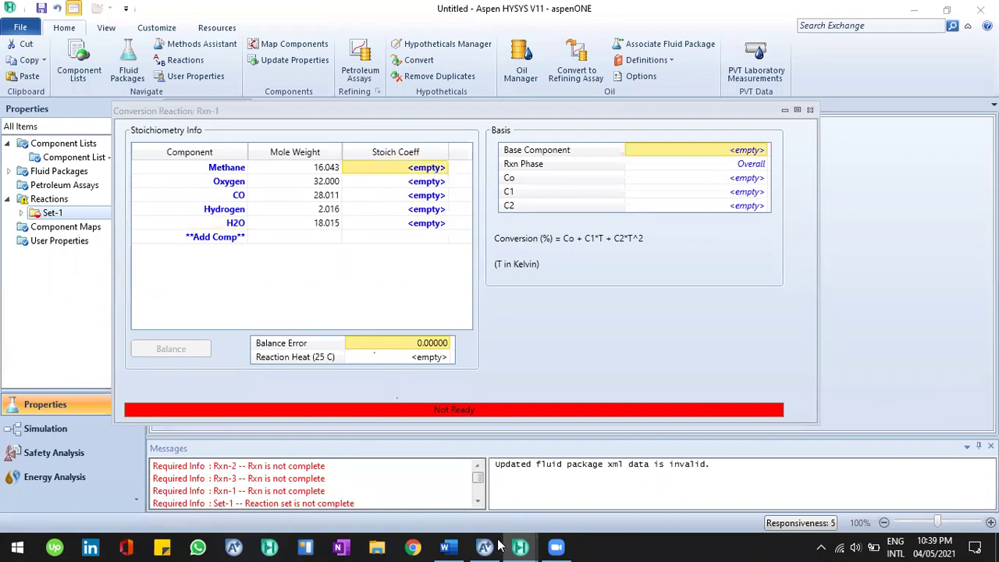
{"action": "left_click", "coordinate": [448, 546]}
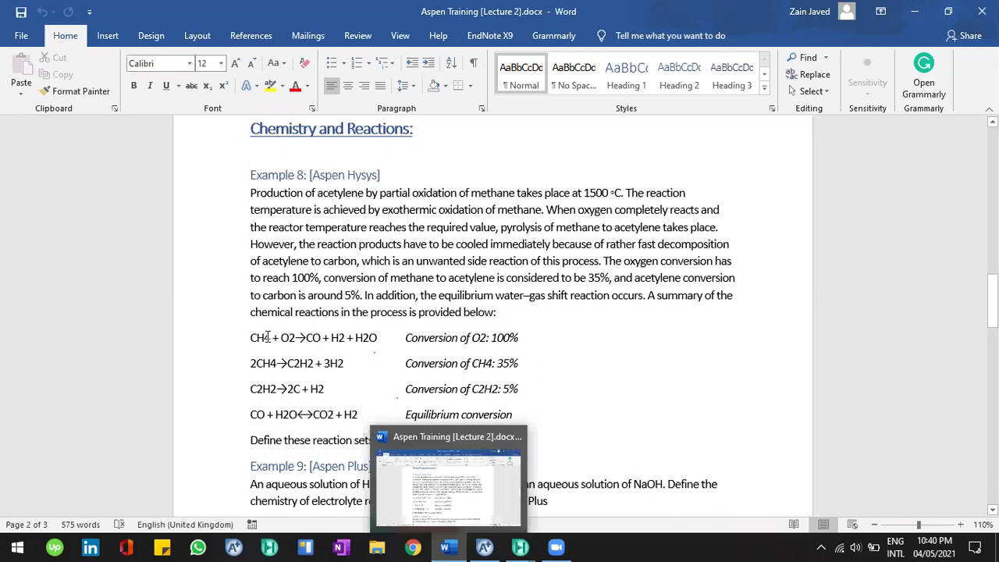
{"action": "left_click", "coordinate": [283, 337]}
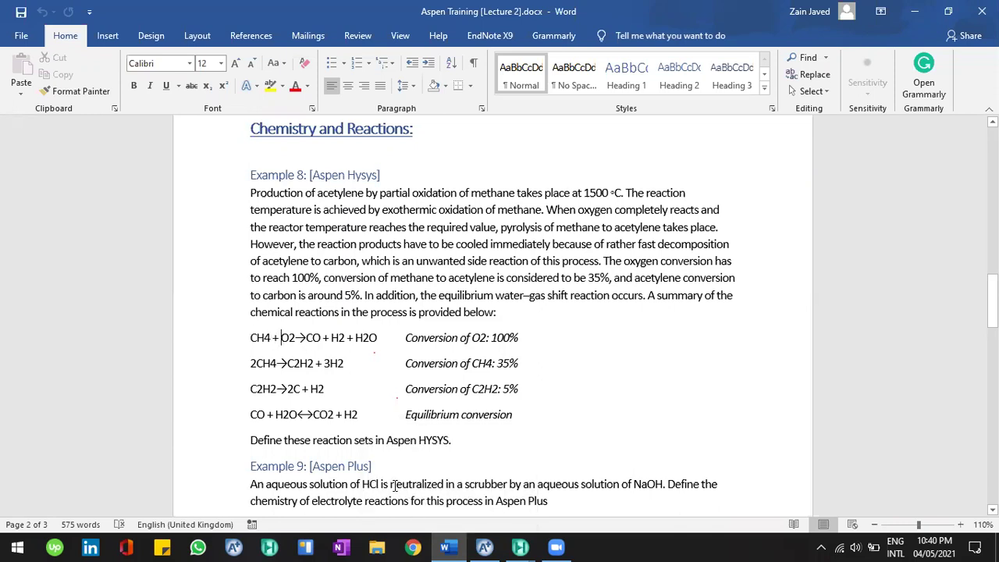
{"action": "key", "text": "alt+Tab"}
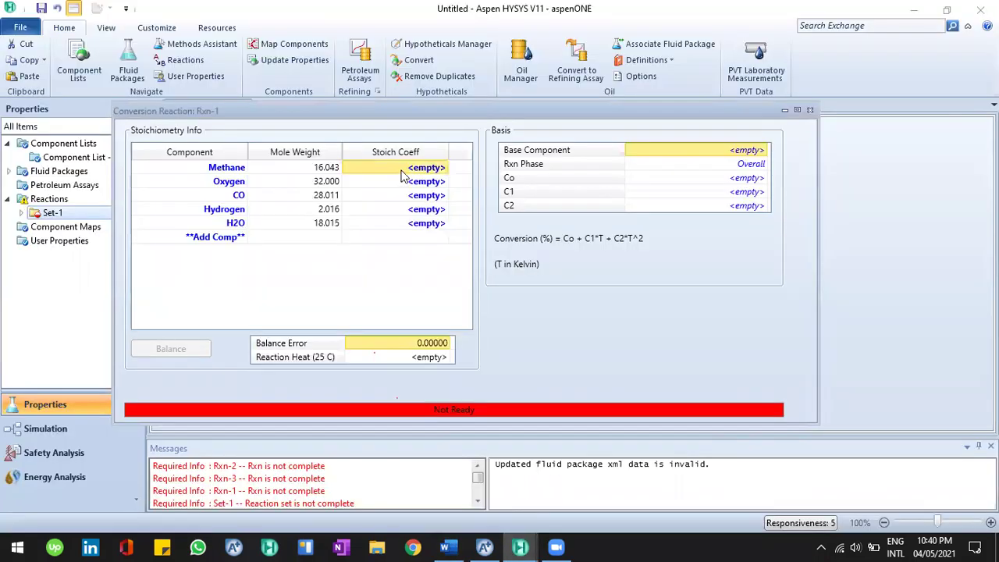
{"action": "type", "text": "-1"}
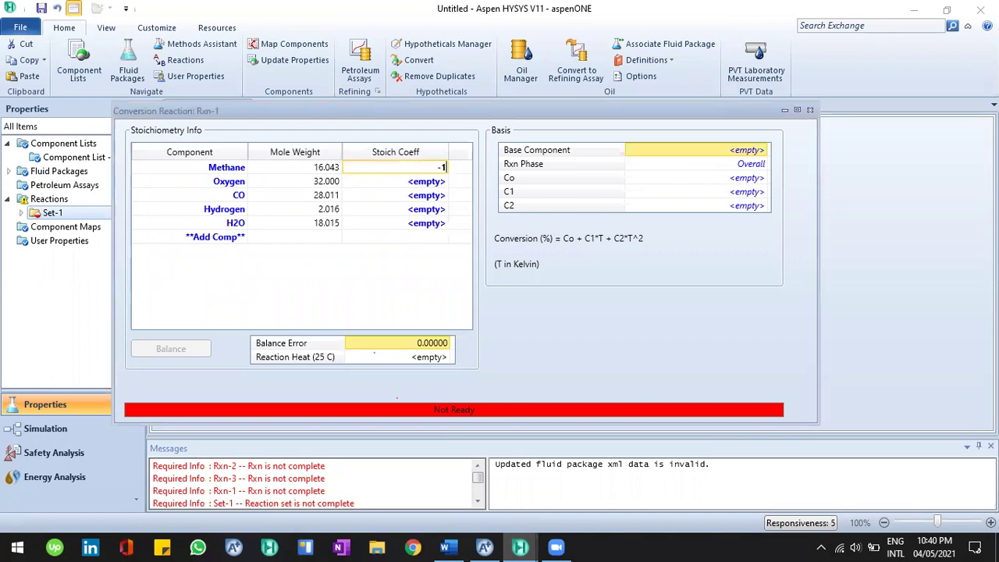
{"action": "key", "text": "Return"}
{"action": "type", "text": "-1"}
{"action": "key", "text": "Return"}
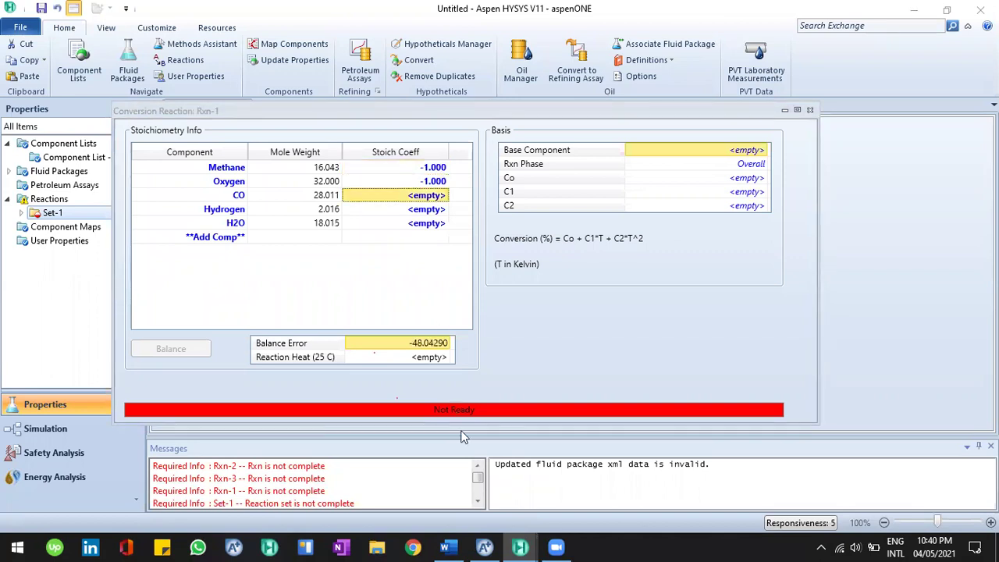
Check the products in Word, return to Aspen HYSYS and set the stoichiometric coefficients of CO, Hydrogen and H2O to 1.
{"action": "left_click", "coordinate": [457, 547]}
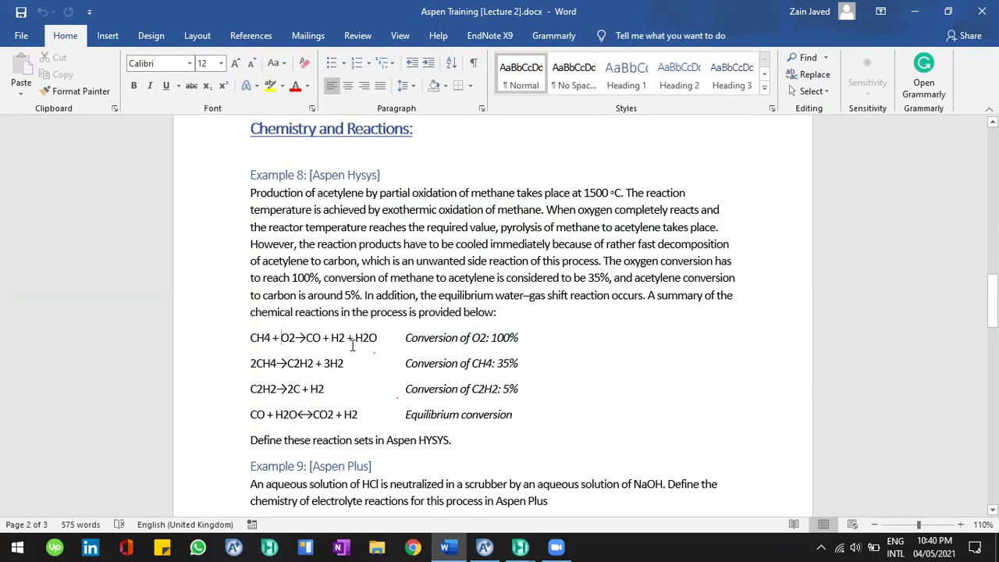
{"action": "key", "text": "alt+Tab"}
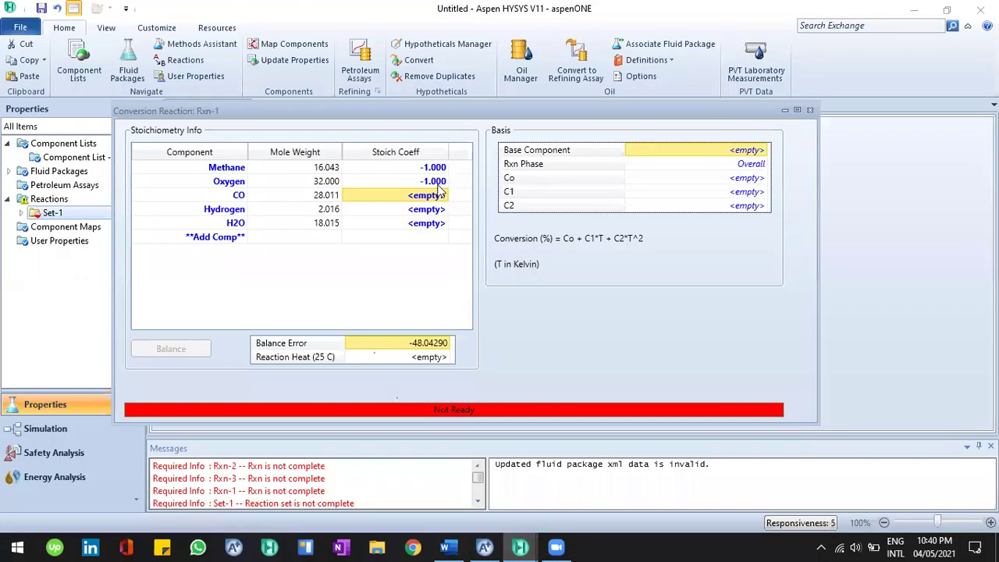
{"action": "type", "text": "1"}
{"action": "key", "text": "Return"}
{"action": "type", "text": "1"}
{"action": "key", "text": "Return"}
{"action": "type", "text": "1"}
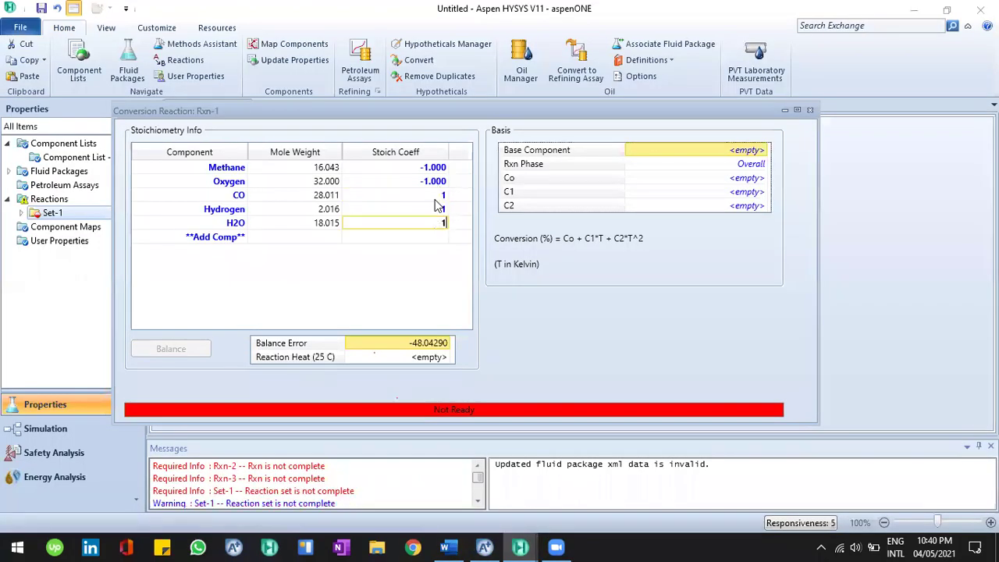
{"action": "key", "text": "Return"}
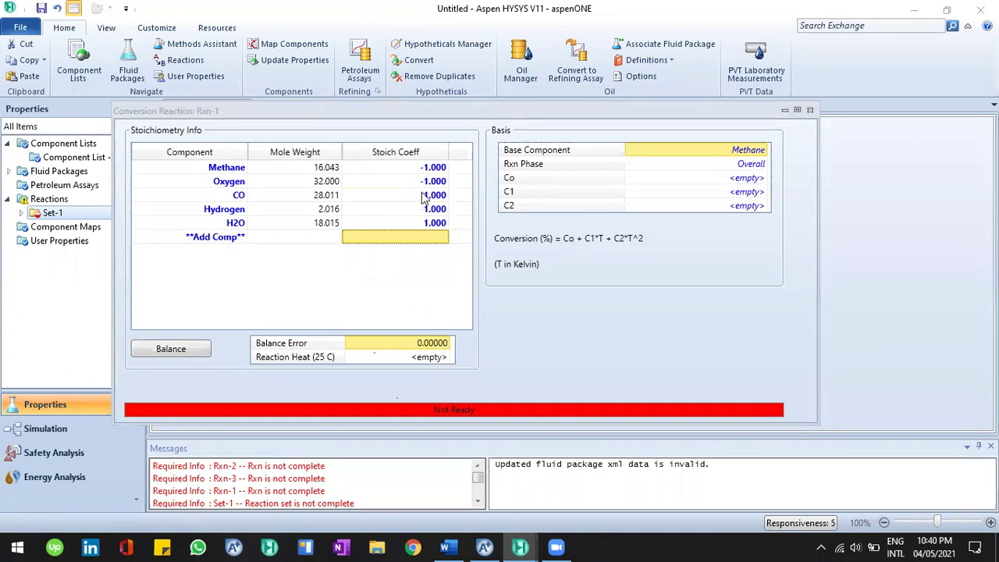
Try a stoichiometric coefficient of 2 for Hydrogen to test the reaction balance, and restore it to 1.
{"action": "key", "text": "Up"}
{"action": "key", "text": "Up"}
{"action": "type", "text": "2"}
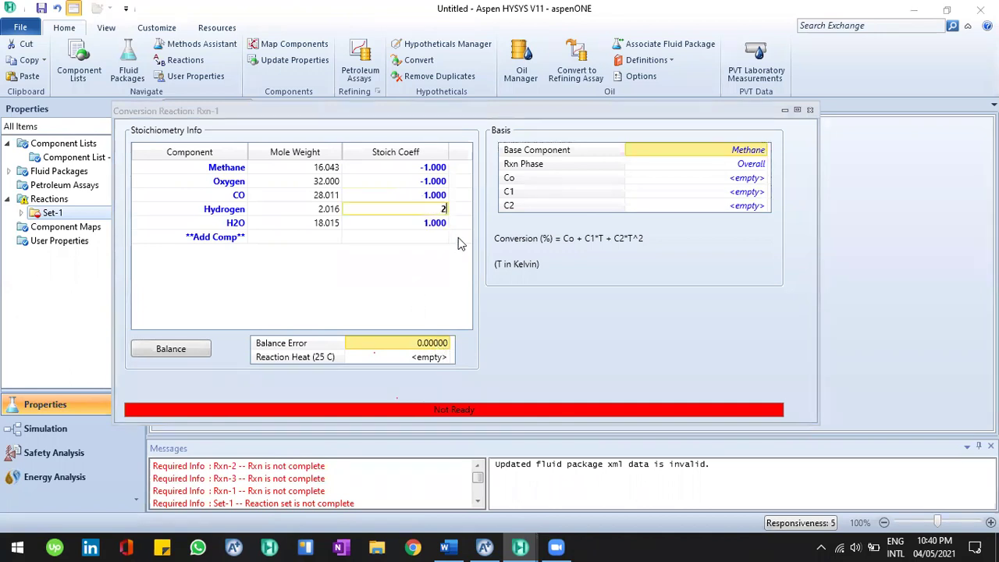
{"action": "key", "text": "Return"}
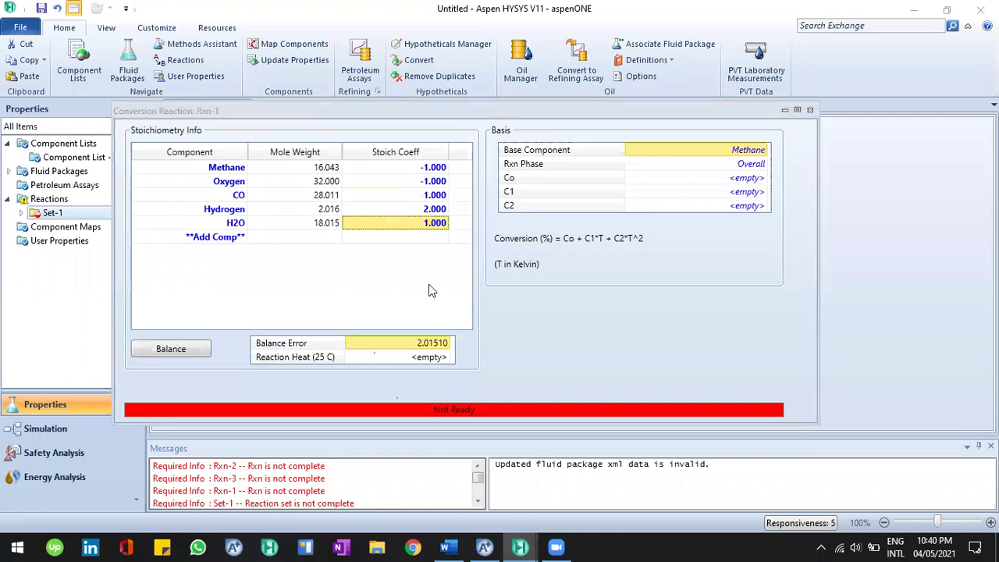
{"action": "left_click", "coordinate": [414, 212]}
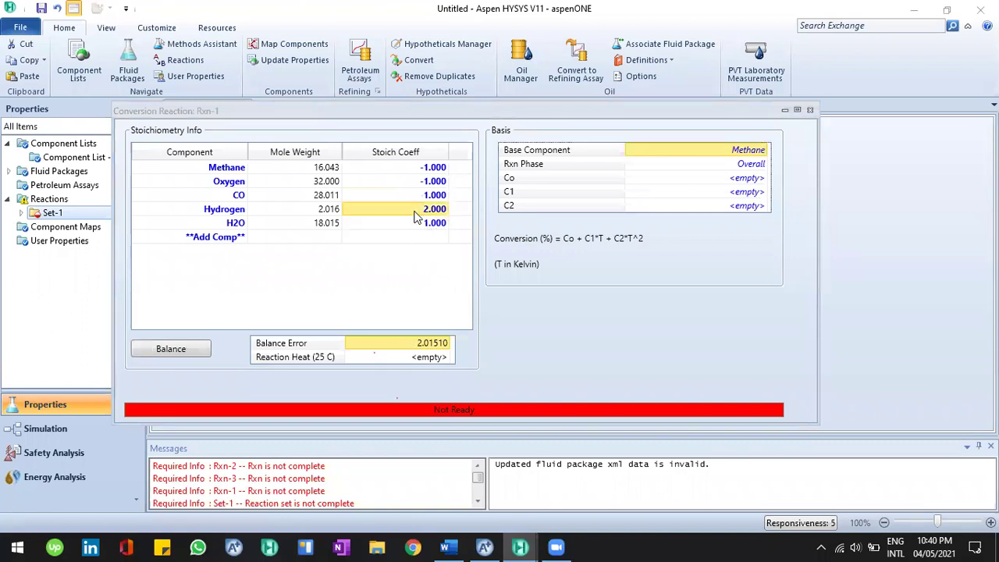
{"action": "type", "text": "1"}
{"action": "key", "text": "Return"}
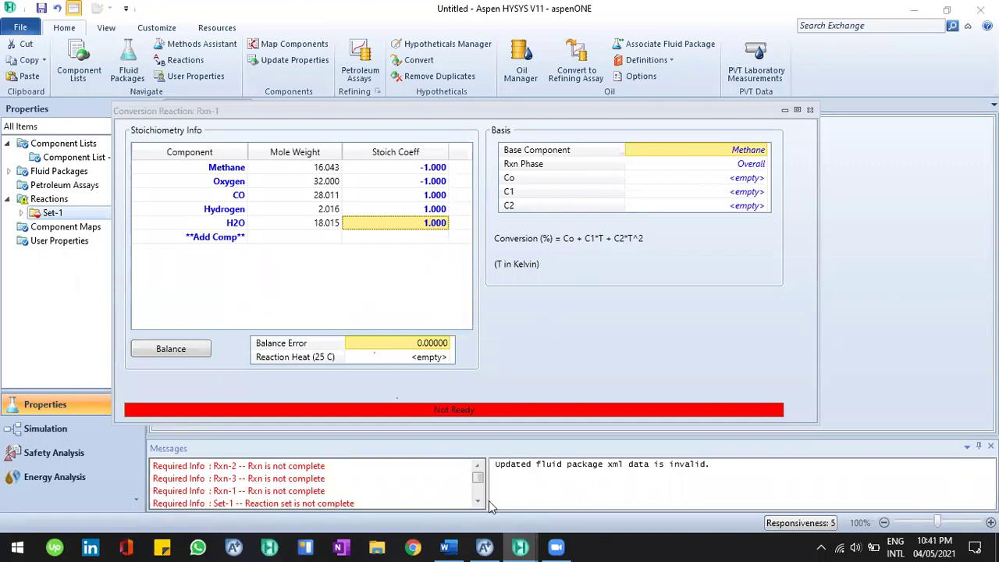
Check the first reaction's conversion in Word, return to Aspen HYSYS and set the base component of Rxn-1 to Oxygen.
{"action": "left_click", "coordinate": [449, 547]}
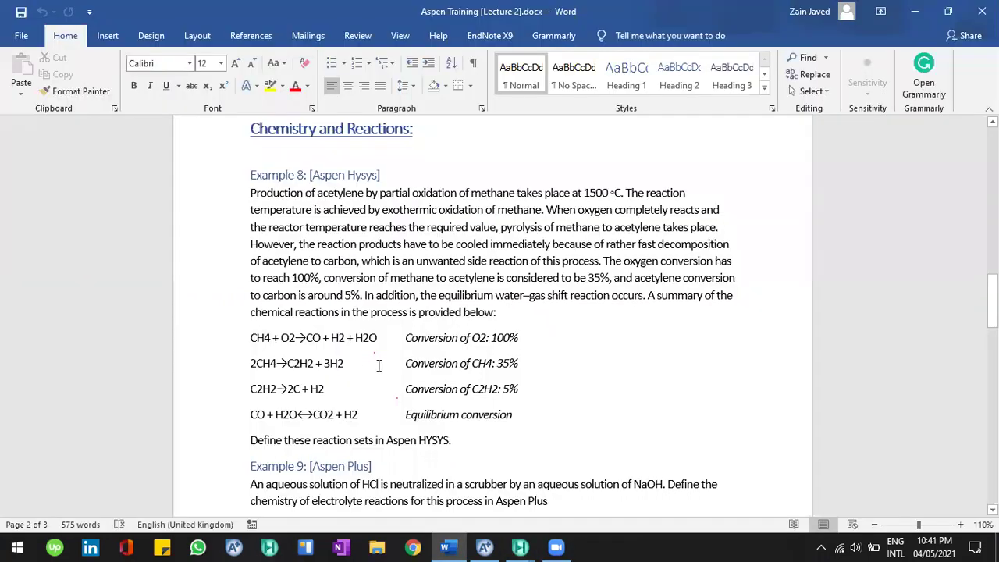
{"action": "left_click_drag", "start_coordinate": [411, 338], "coordinate": [498, 344]}
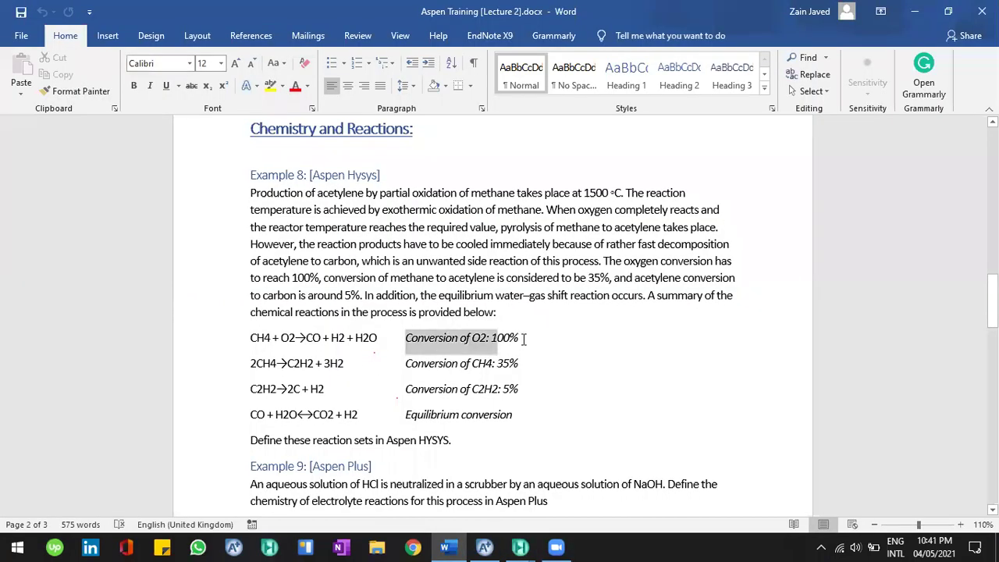
{"action": "left_click", "coordinate": [494, 346]}
{"action": "left_click", "coordinate": [344, 338]}
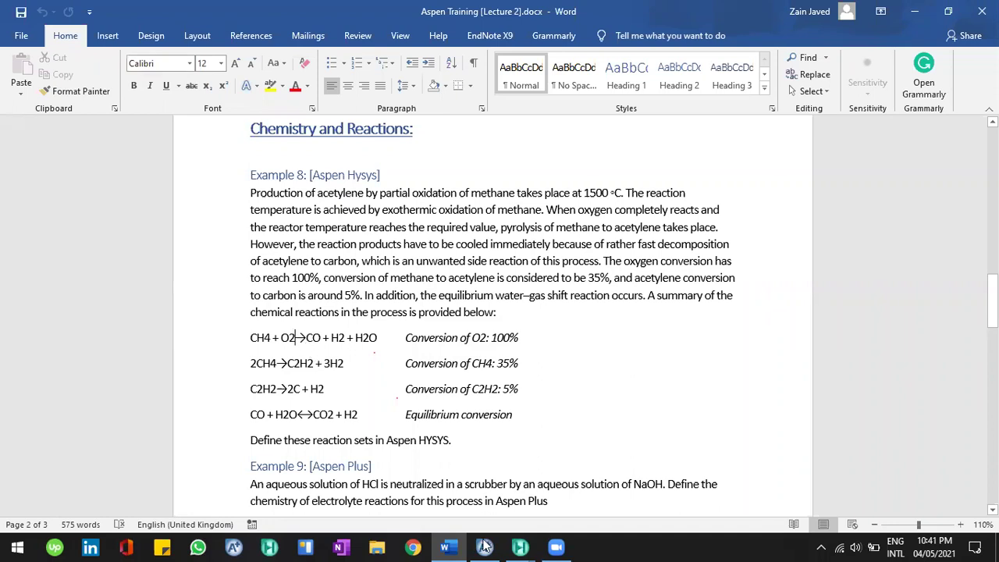
{"action": "left_click", "coordinate": [595, 484]}
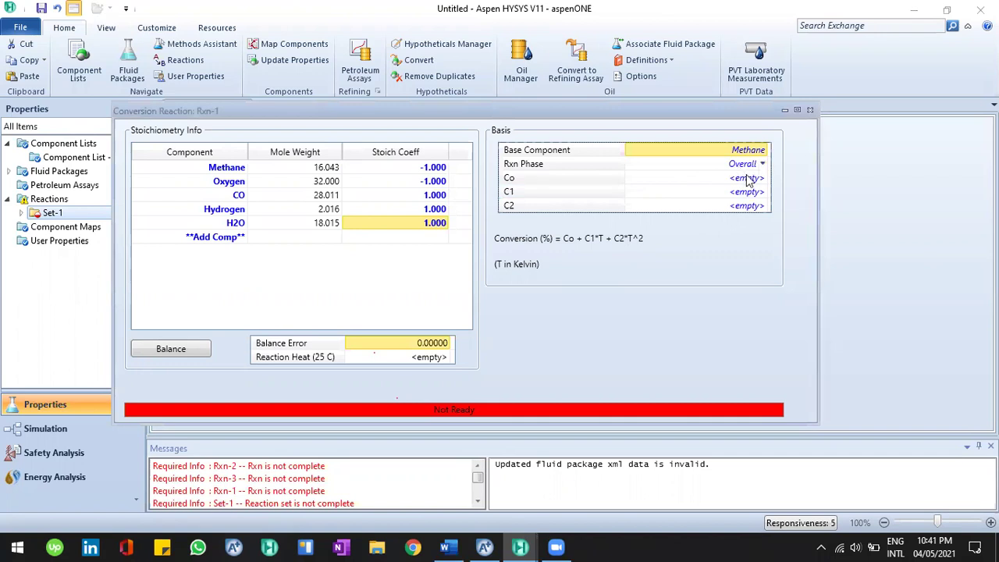
{"action": "left_click", "coordinate": [747, 178]}
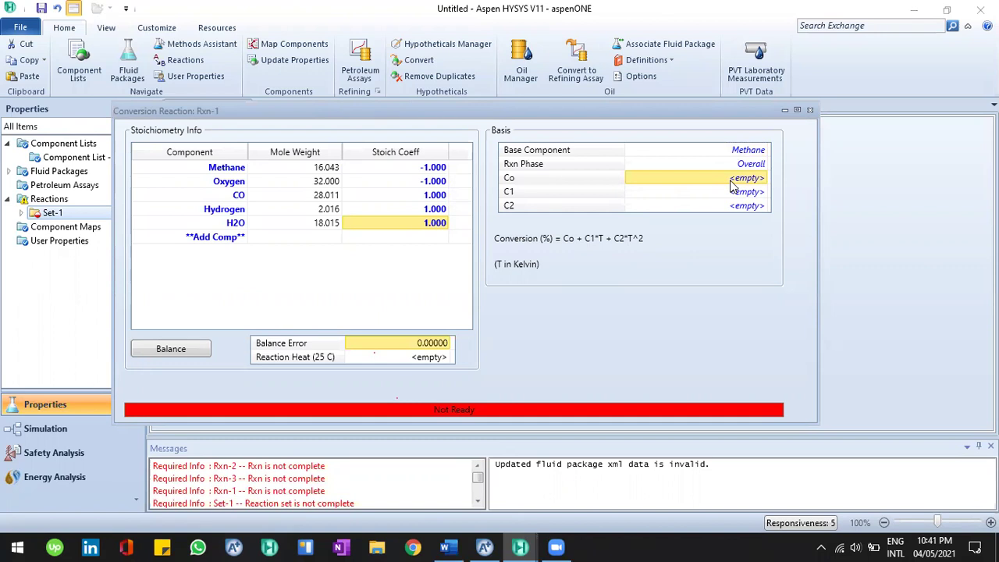
{"action": "left_click", "coordinate": [765, 156]}
{"action": "left_click", "coordinate": [711, 183]}
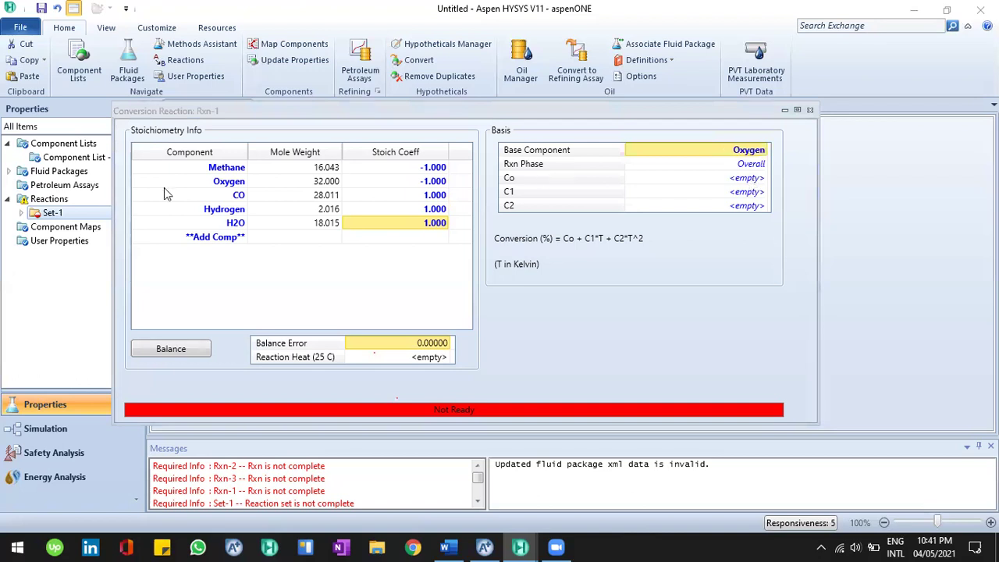
Set the conversion coefficient Co of Rxn-1 to 100, keep Oxygen as the base component and close the reaction.
{"action": "left_click", "coordinate": [141, 185]}
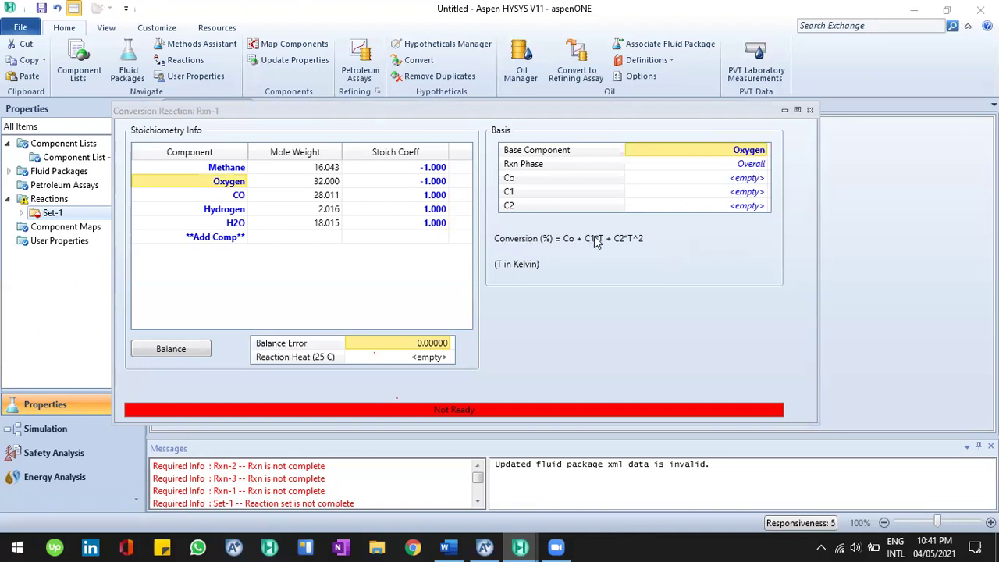
{"action": "left_click", "coordinate": [748, 181]}
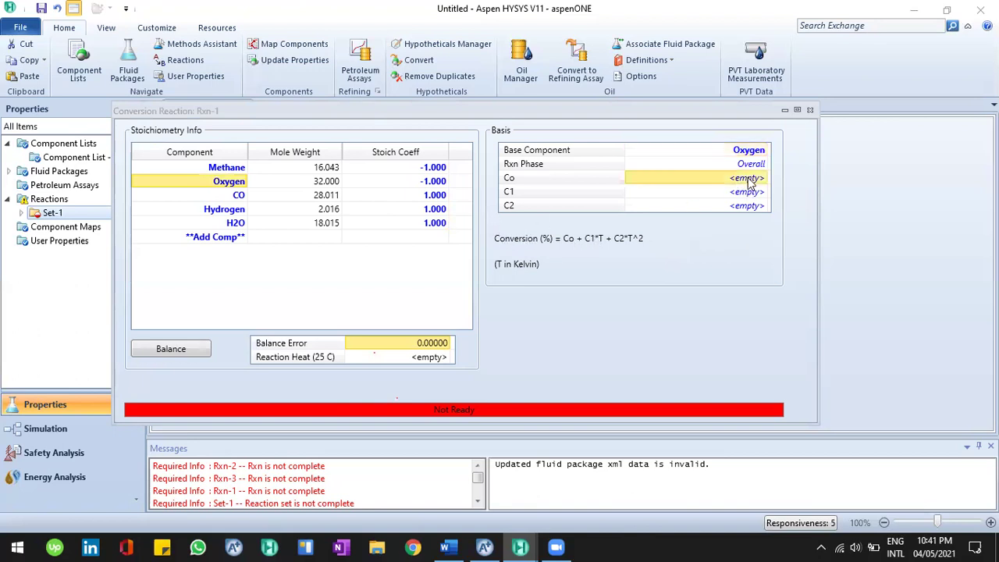
{"action": "type", "text": "100"}
{"action": "key", "text": "Return"}
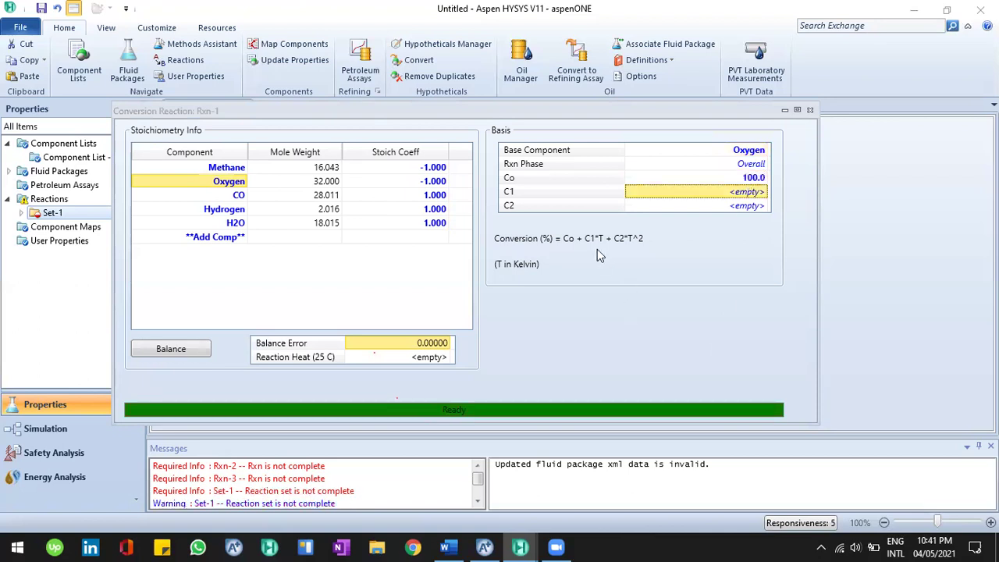
{"action": "left_click", "coordinate": [746, 151]}
{"action": "left_click", "coordinate": [764, 150]}
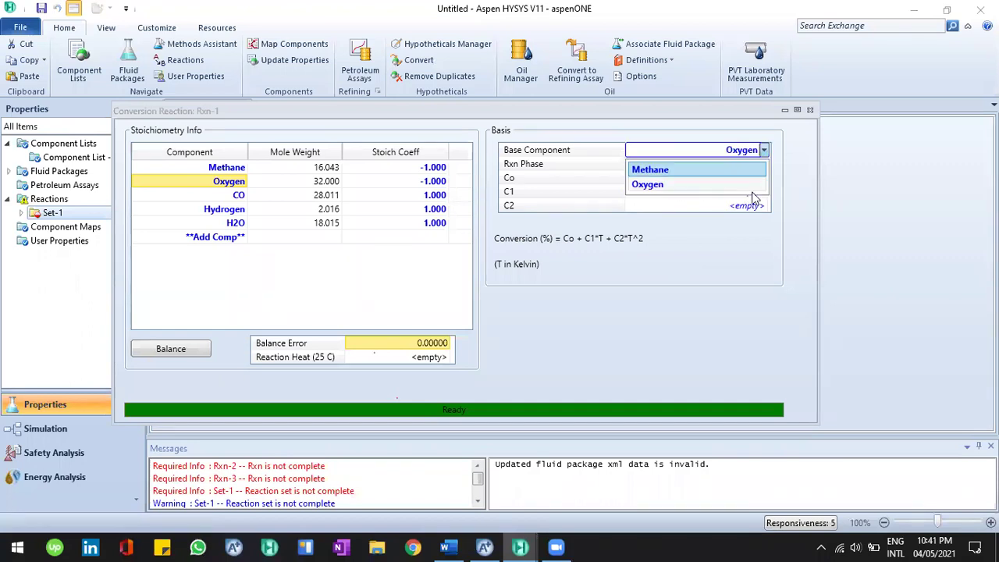
{"action": "left_click", "coordinate": [750, 185]}
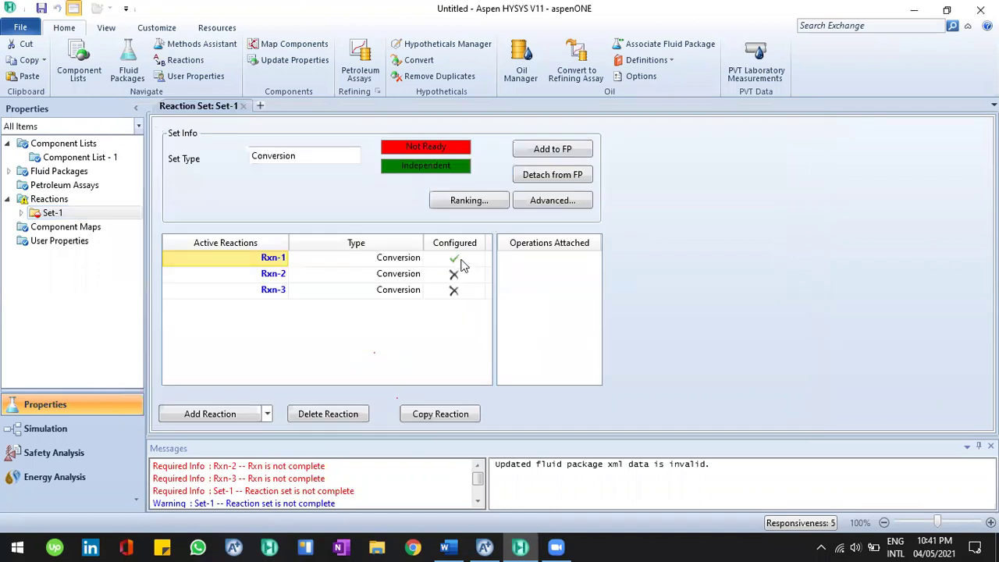
Check the second reaction in Word, return to Aspen HYSYS and add Methane, Acetylene and Hydrogen to Rxn-2.
{"action": "left_click", "coordinate": [459, 546]}
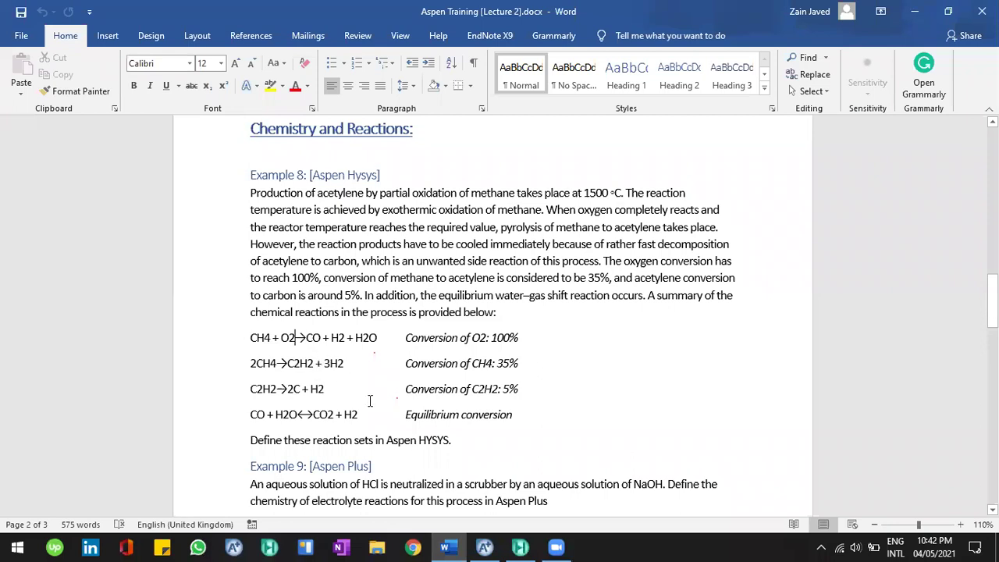
{"action": "key", "text": "alt+Tab"}
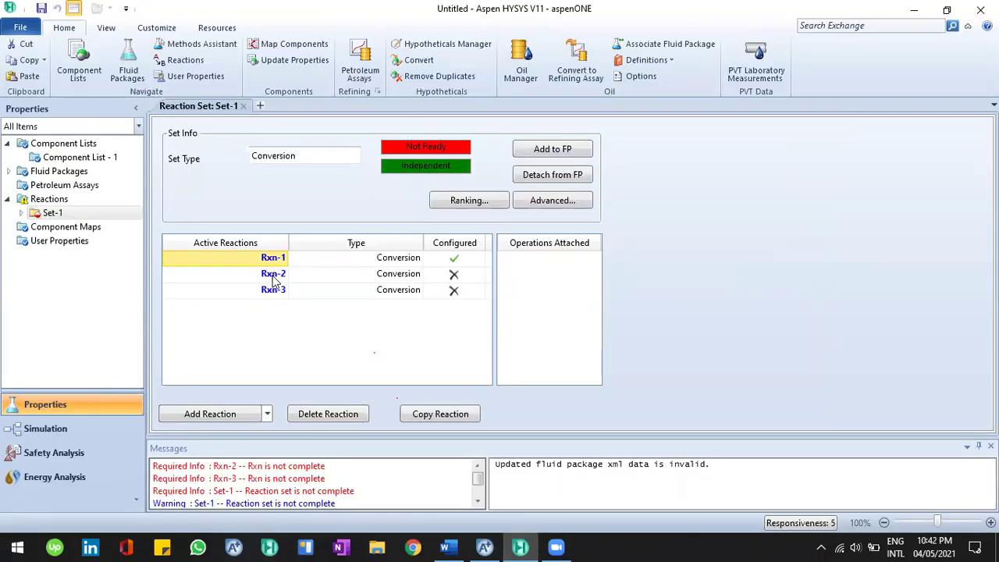
{"action": "double_click", "coordinate": [274, 274]}
{"action": "left_click", "coordinate": [235, 268]}
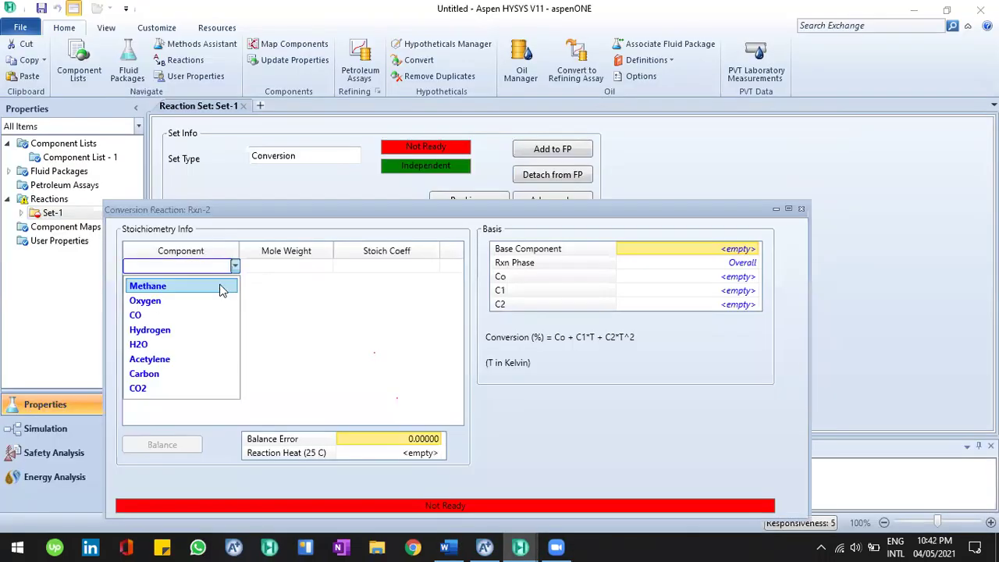
{"action": "left_click", "coordinate": [235, 281]}
{"action": "left_click", "coordinate": [234, 280]}
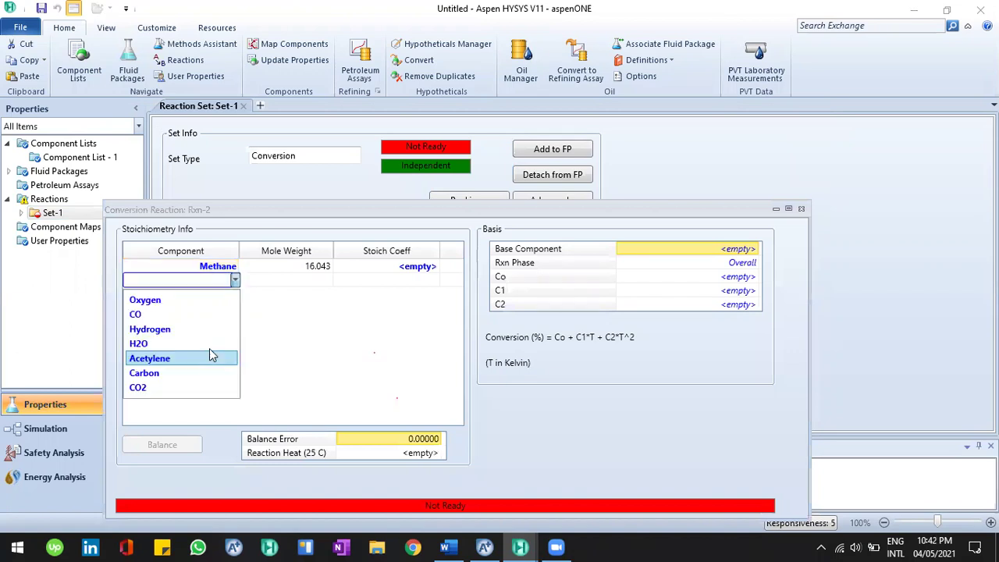
{"action": "key", "text": "Return"}
{"action": "left_click", "coordinate": [234, 295]}
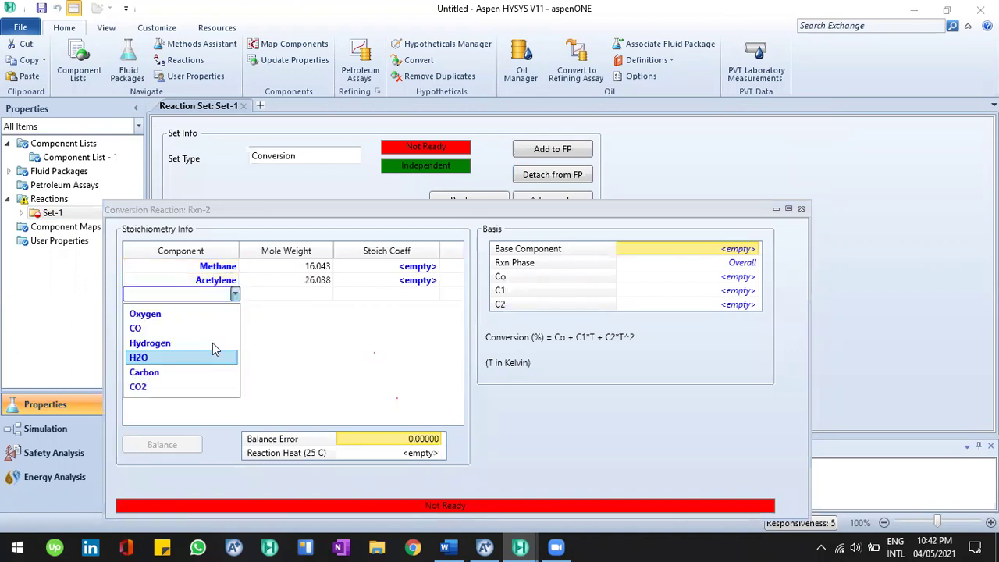
{"action": "key", "text": "Up"}
{"action": "key", "text": "Return"}
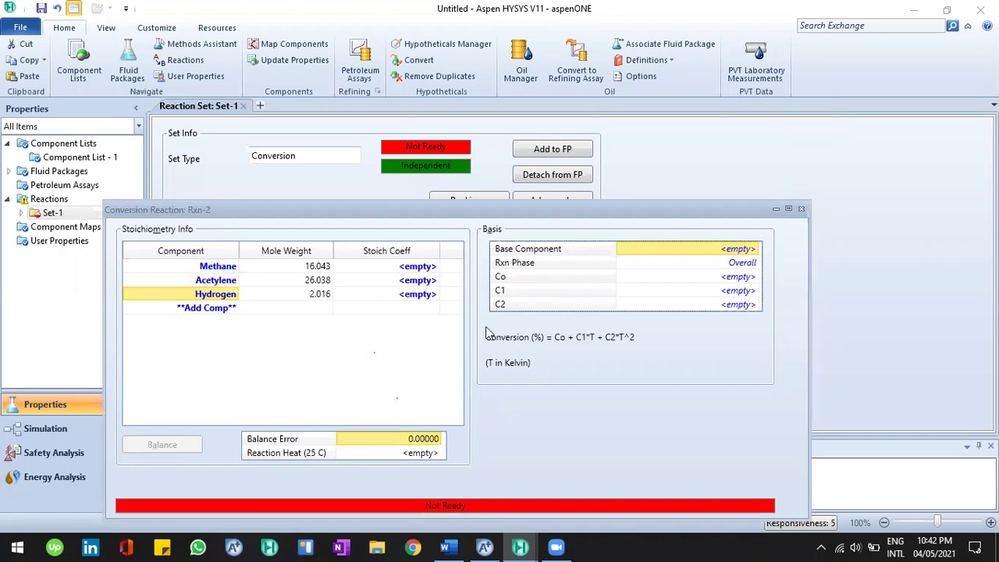
Check the coefficients in Word, return to Aspen HYSYS and set Methane to -2, Acetylene to 1 and Hydrogen to 3 in Rxn-2.
{"action": "key", "text": "alt+Tab"}
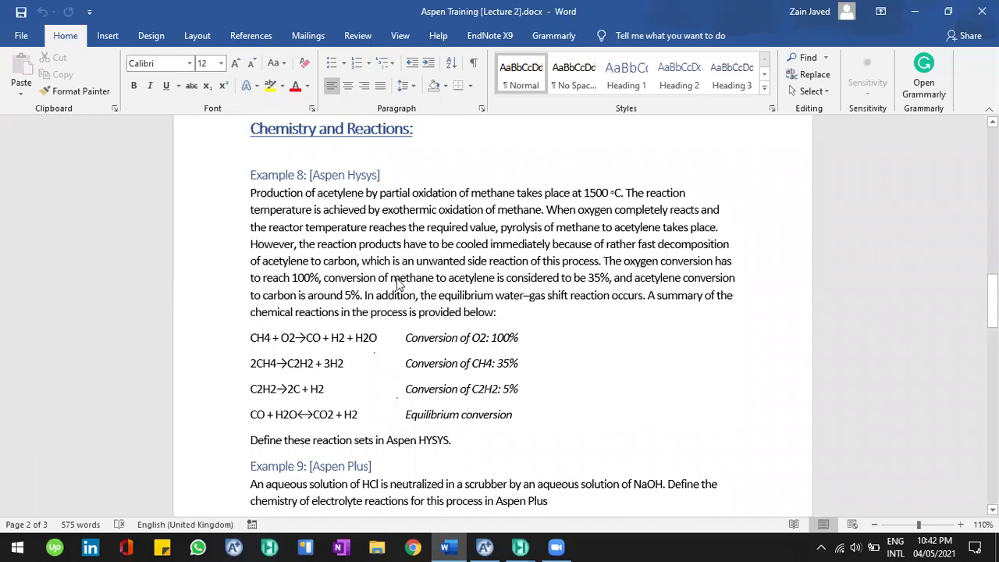
{"action": "key", "text": "alt+Tab"}
{"action": "type", "text": "-1"}
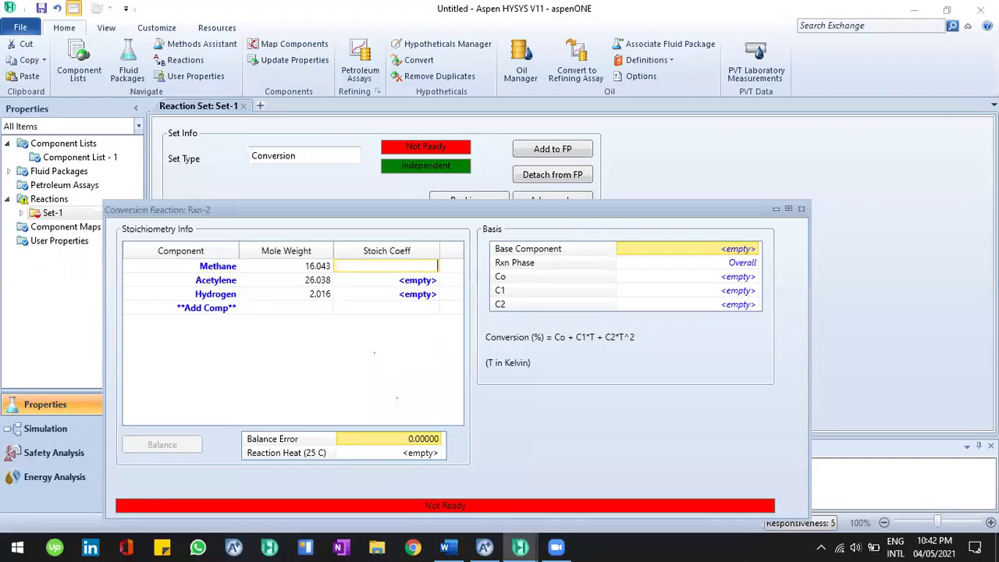
{"action": "type", "text": "-2"}
{"action": "key", "text": "Return"}
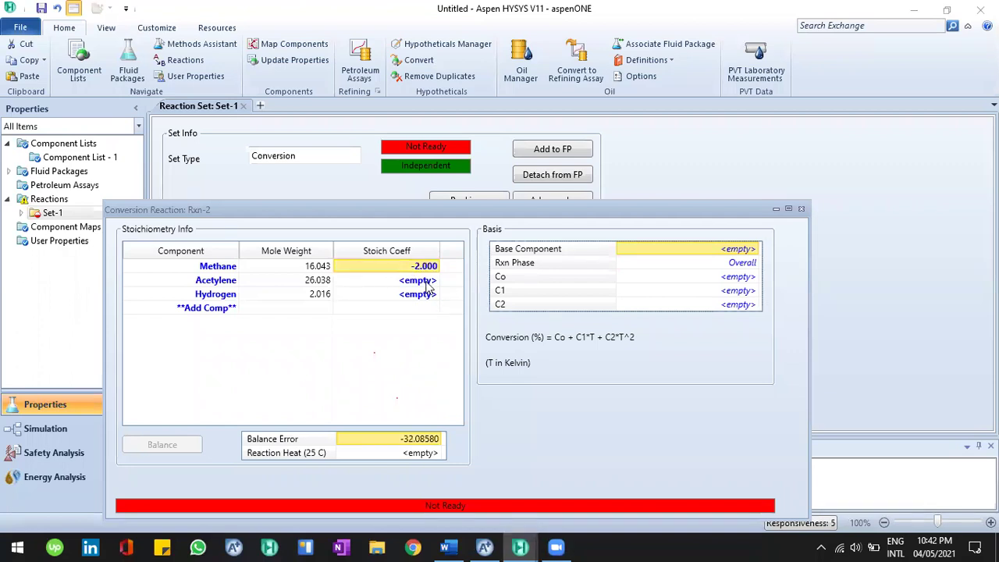
{"action": "left_click", "coordinate": [424, 282]}
{"action": "type", "text": "1"}
{"action": "key", "text": "Return"}
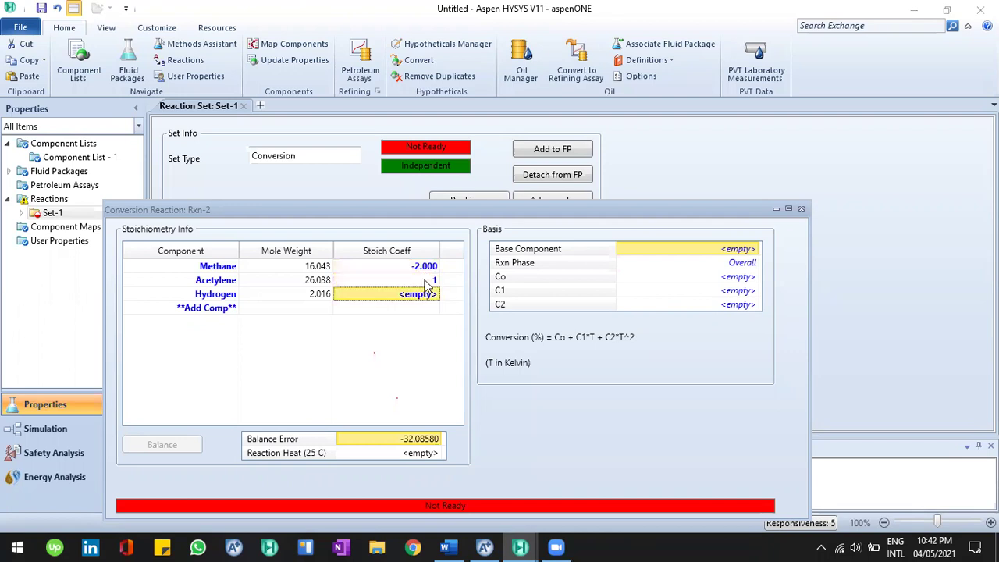
{"action": "type", "text": "3"}
{"action": "key", "text": "Return"}
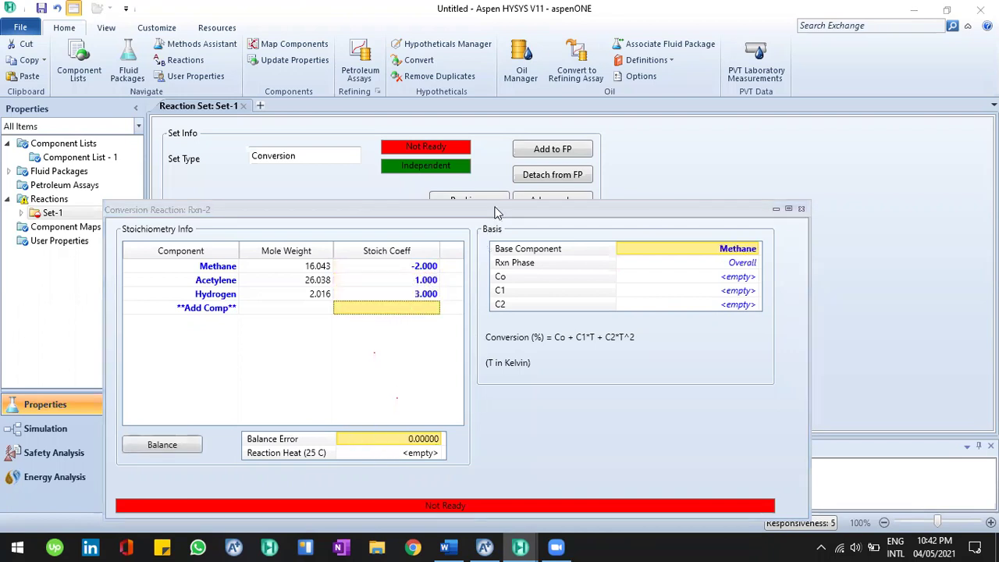
Check the methane conversion in Word, return to Aspen HYSYS, set Co of Rxn-2 to 35 and close the reaction.
{"action": "left_click_drag", "start_coordinate": [499, 209], "coordinate": [510, 152]}
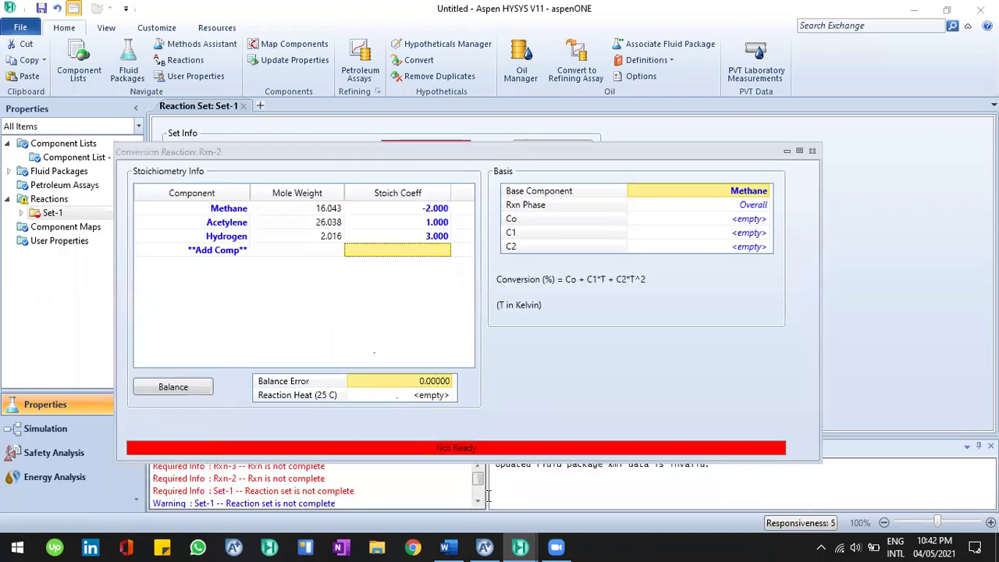
{"action": "left_click", "coordinate": [459, 541]}
{"action": "key", "text": "alt+Tab"}
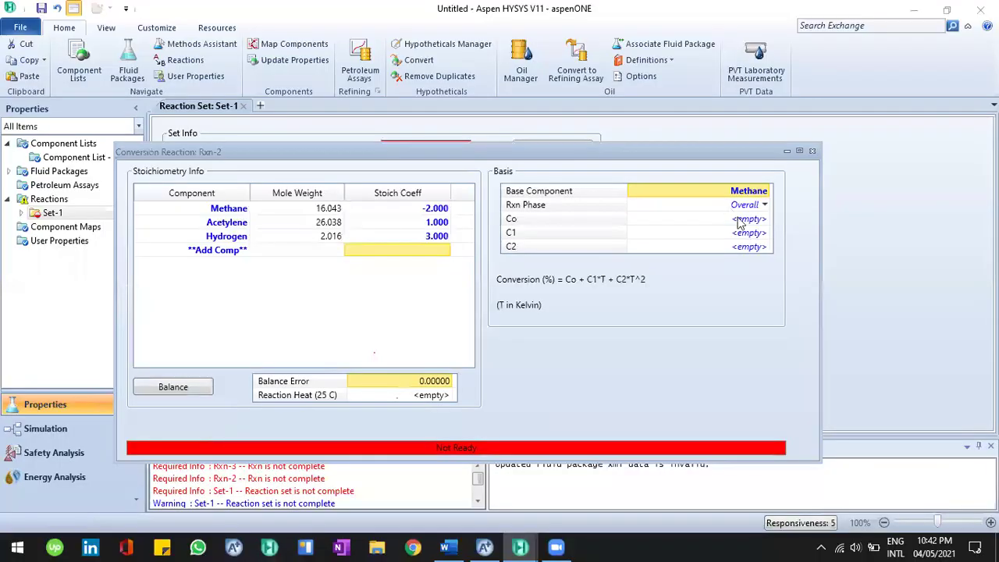
{"action": "left_click", "coordinate": [743, 222]}
{"action": "type", "text": "35"}
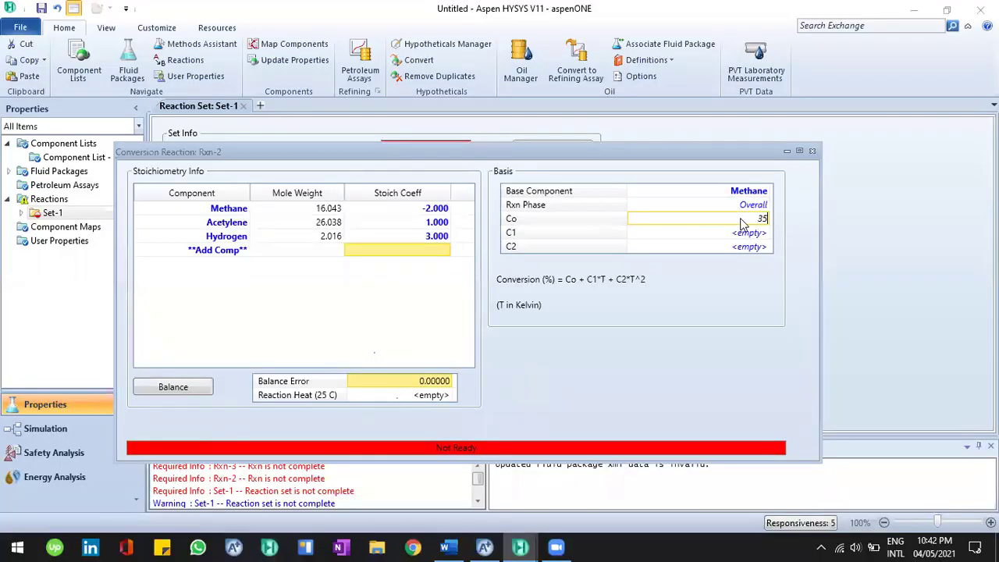
{"action": "key", "text": "Return"}
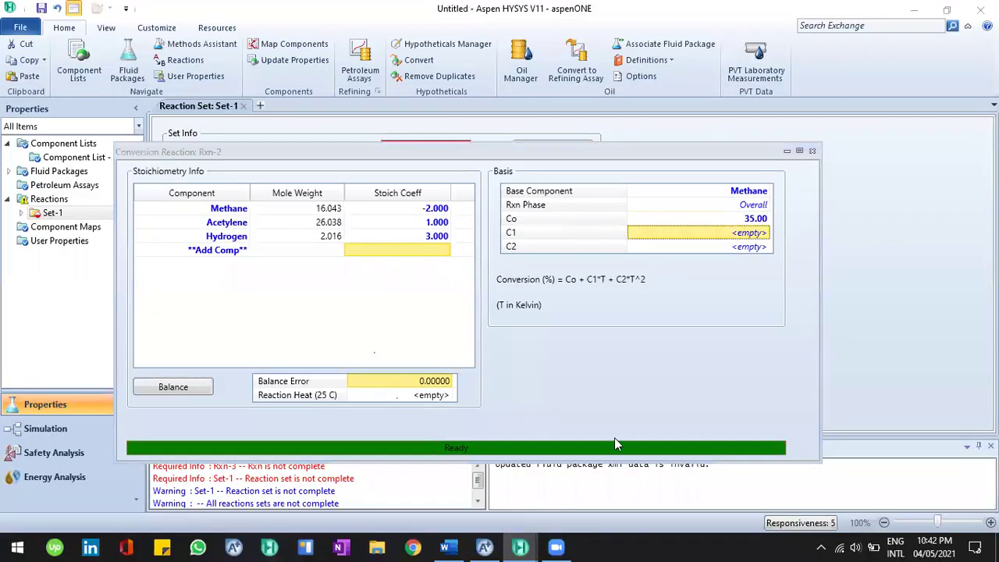
{"action": "left_click", "coordinate": [811, 152]}
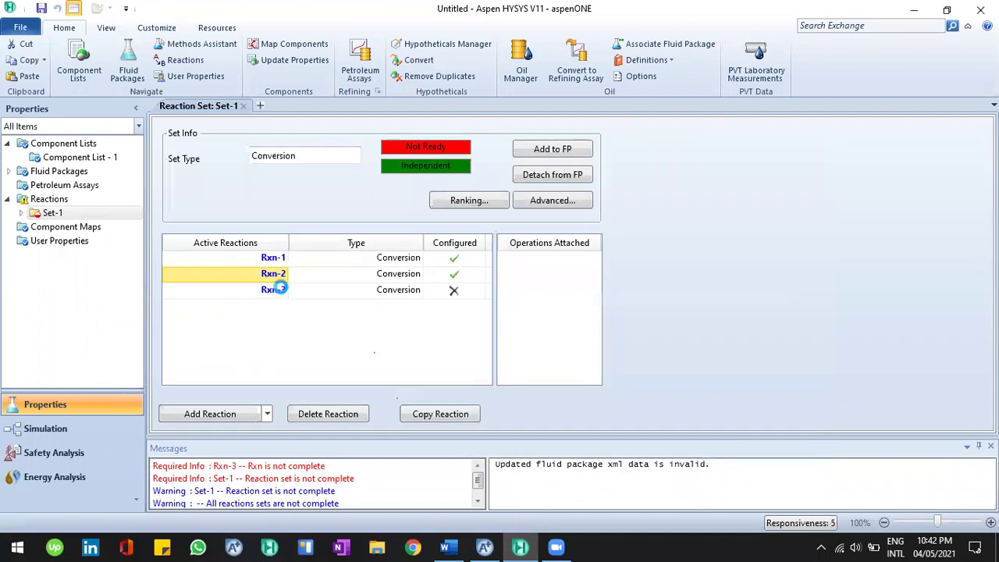
Open Rxn-3, check the third reaction in Word, return to Aspen HYSYS and add Acetylene, Carbon and Hydrogen as its components.
{"action": "double_click", "coordinate": [335, 290]}
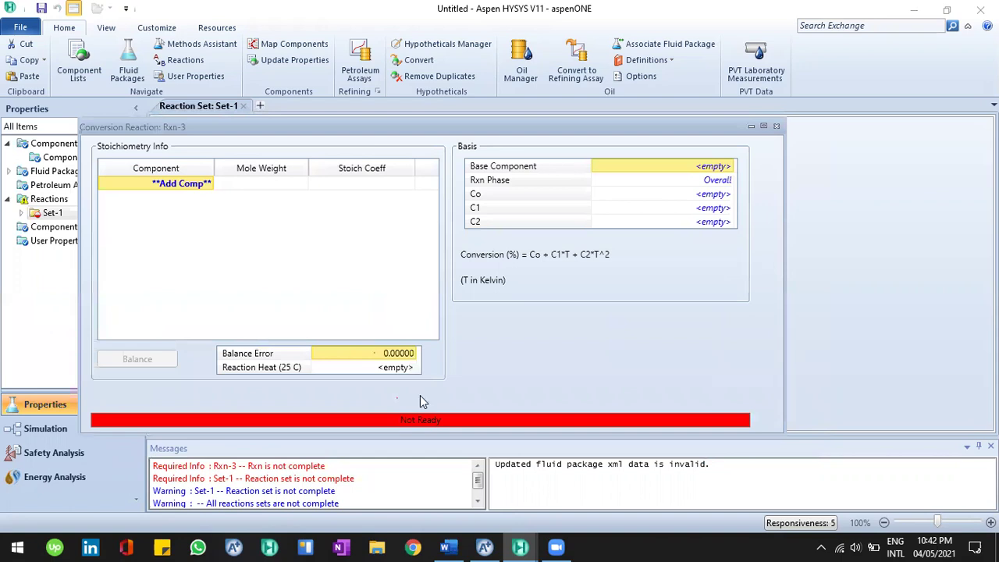
{"action": "key", "text": "alt+Tab"}
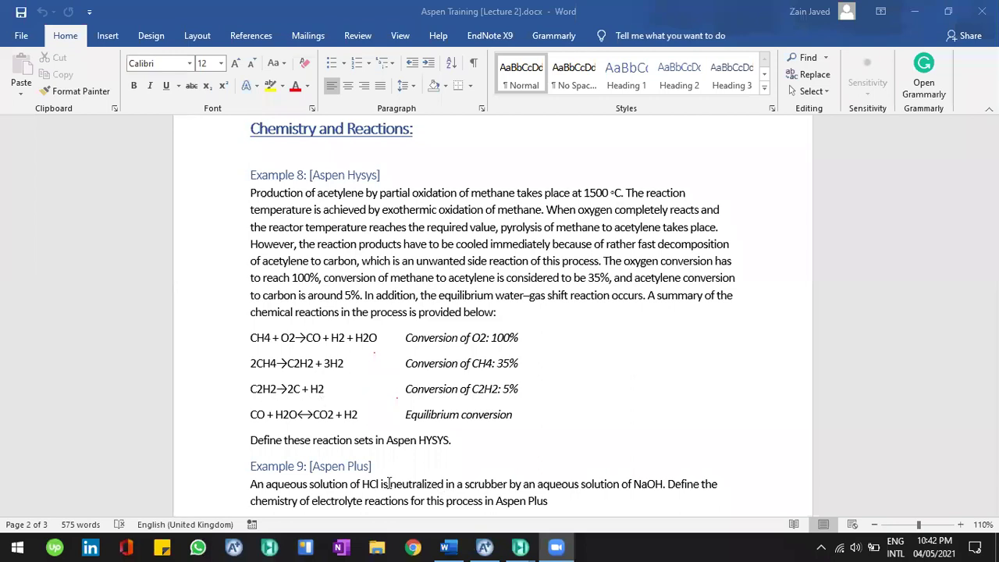
{"action": "mouse_move", "coordinate": [539, 547]}
{"action": "left_click", "coordinate": [562, 493]}
{"action": "left_click", "coordinate": [209, 188]}
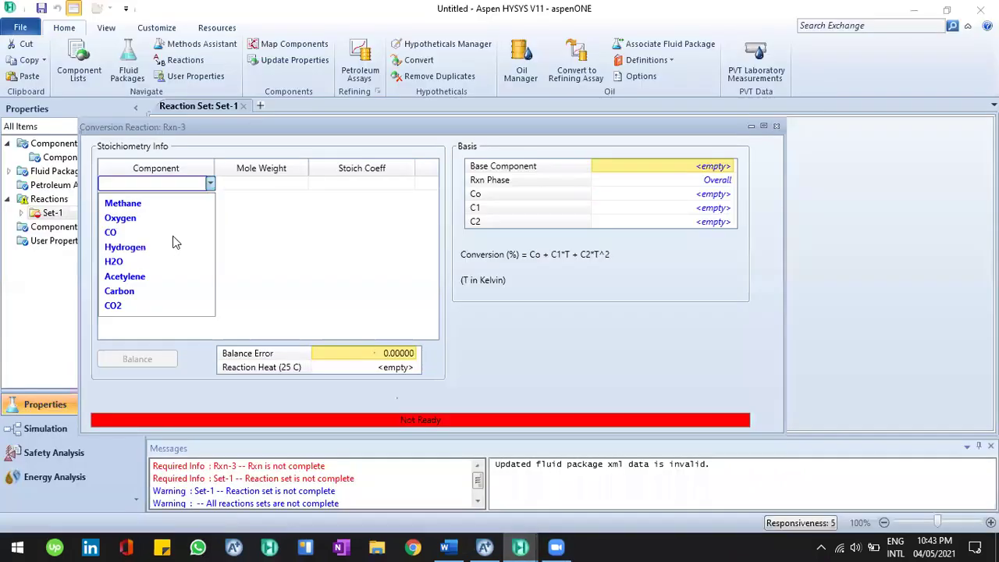
{"action": "left_click", "coordinate": [200, 226]}
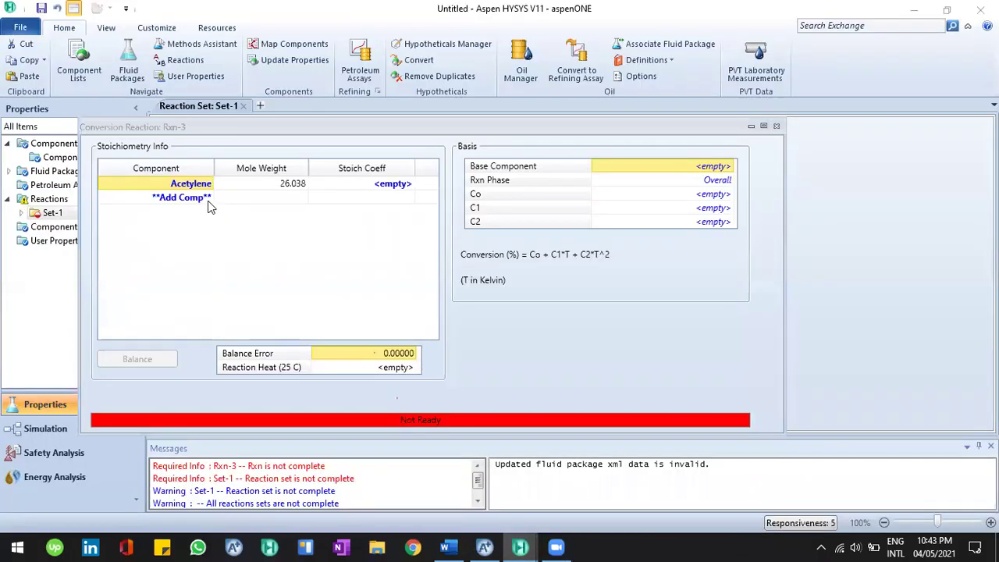
{"action": "left_click", "coordinate": [203, 198]}
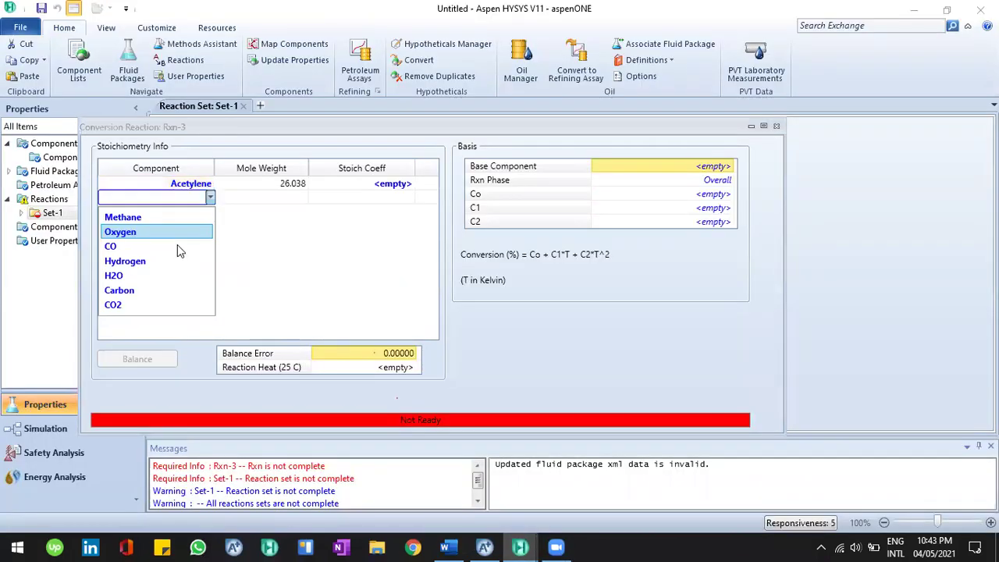
{"action": "left_click", "coordinate": [141, 290]}
{"action": "left_click", "coordinate": [214, 216]}
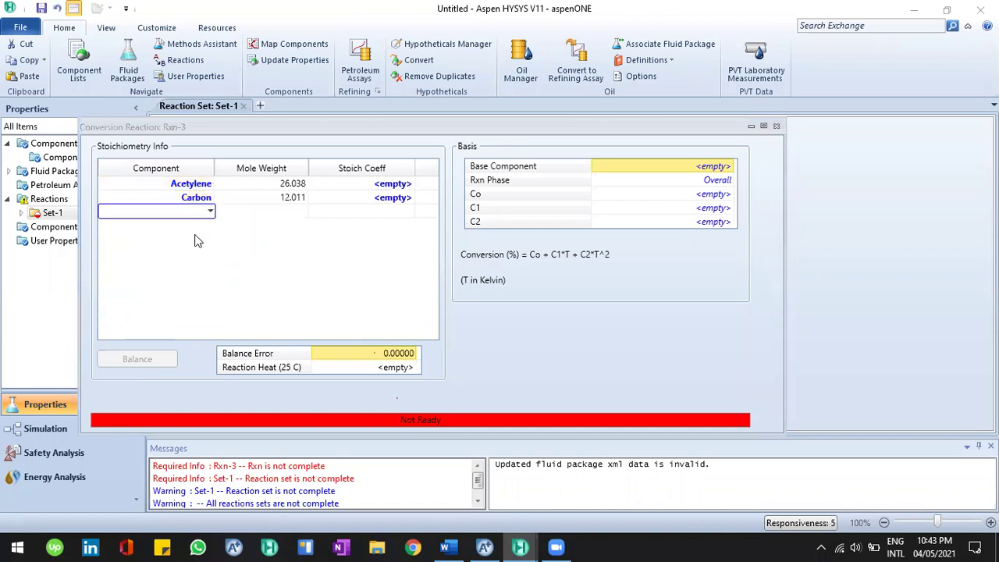
{"action": "key", "text": "Return"}
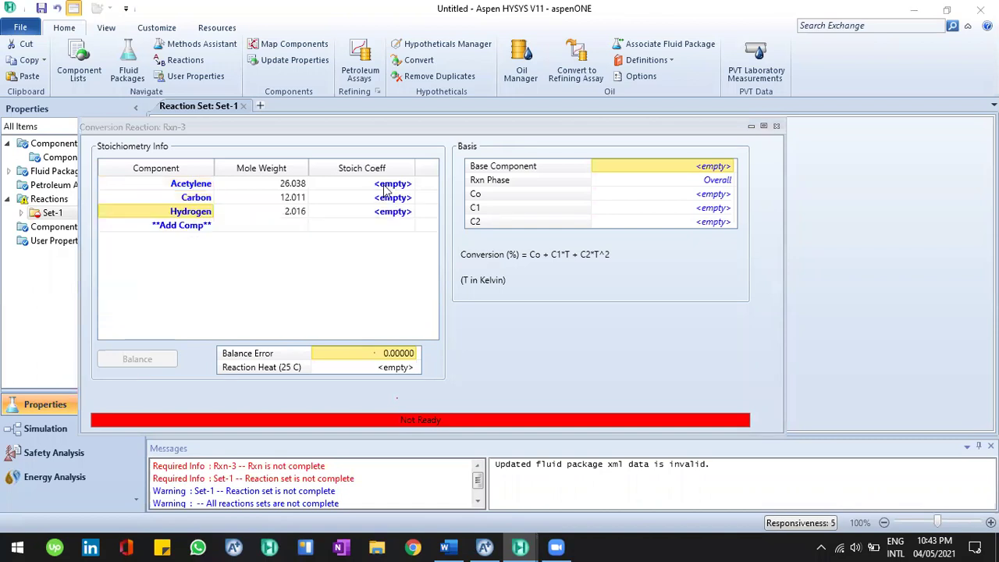
Check the third reaction's coefficients in Word, return to Aspen HYSYS and set Acetylene to -1, Carbon to 2 and Hydrogen to 1 in Rxn-3.
{"action": "left_click", "coordinate": [448, 547]}
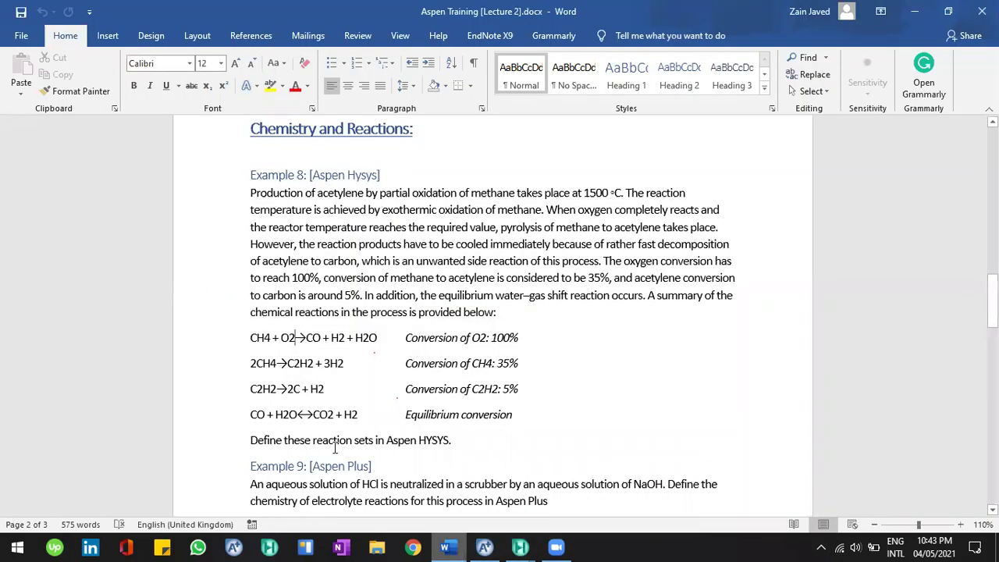
{"action": "left_click", "coordinate": [451, 547]}
{"action": "left_click", "coordinate": [398, 199]}
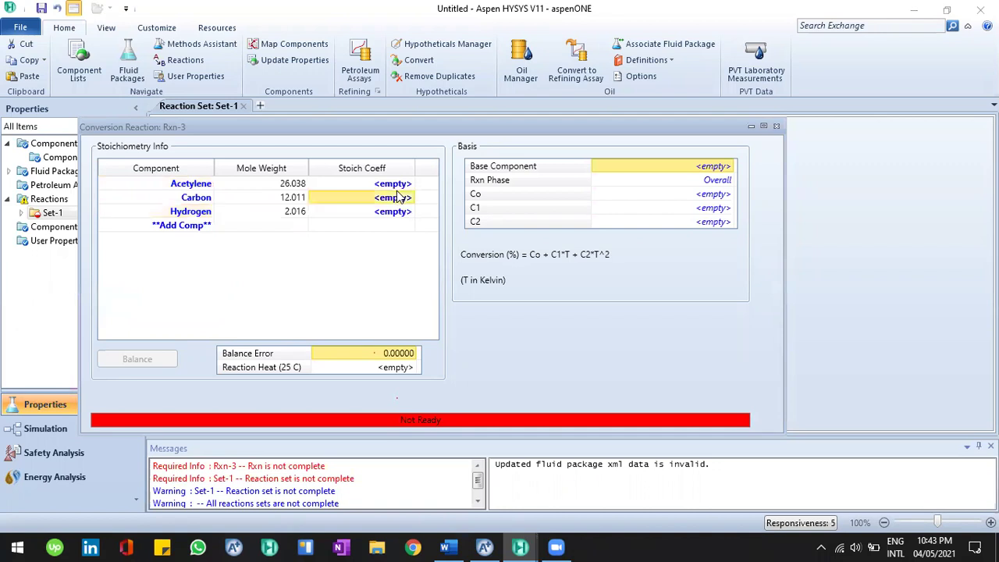
{"action": "left_click", "coordinate": [396, 186]}
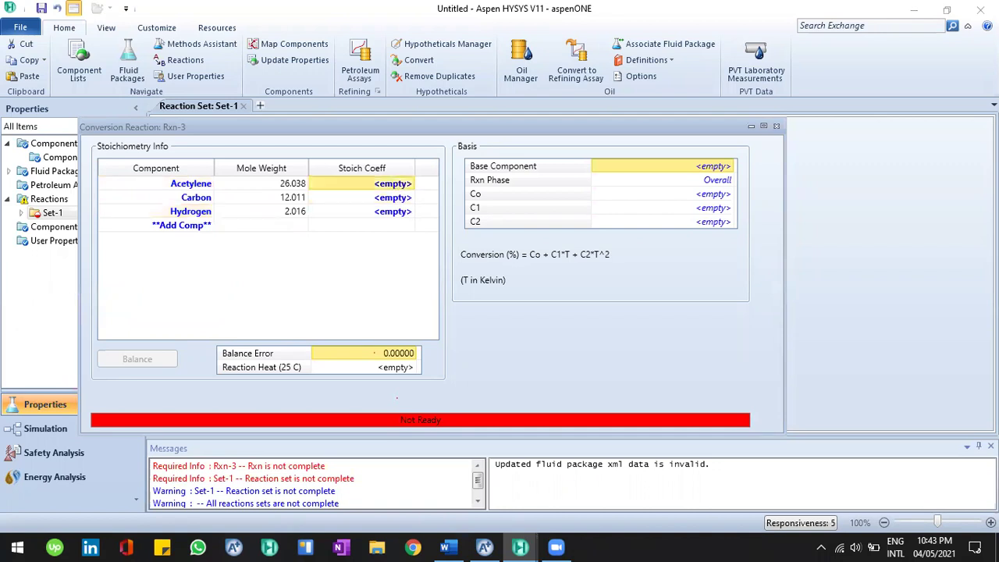
{"action": "type", "text": "-1"}
{"action": "key", "text": "Return"}
{"action": "type", "text": "2"}
{"action": "key", "text": "Return"}
{"action": "type", "text": "1"}
{"action": "key", "text": "Return"}
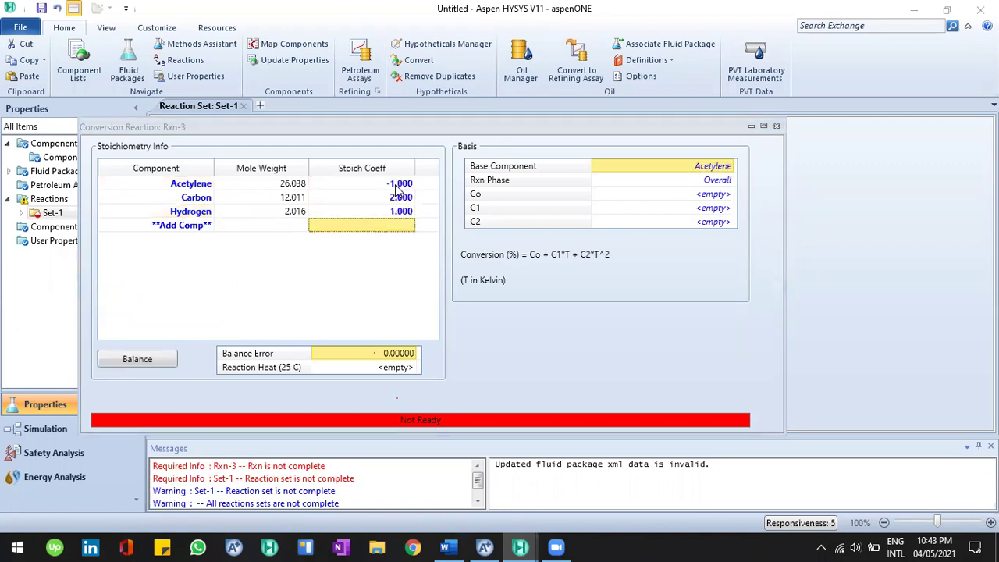
Check the acetylene conversion in Word, return to Aspen HYSYS, set Co of Rxn-3 to 5 and close the reaction.
{"action": "left_click", "coordinate": [452, 547]}
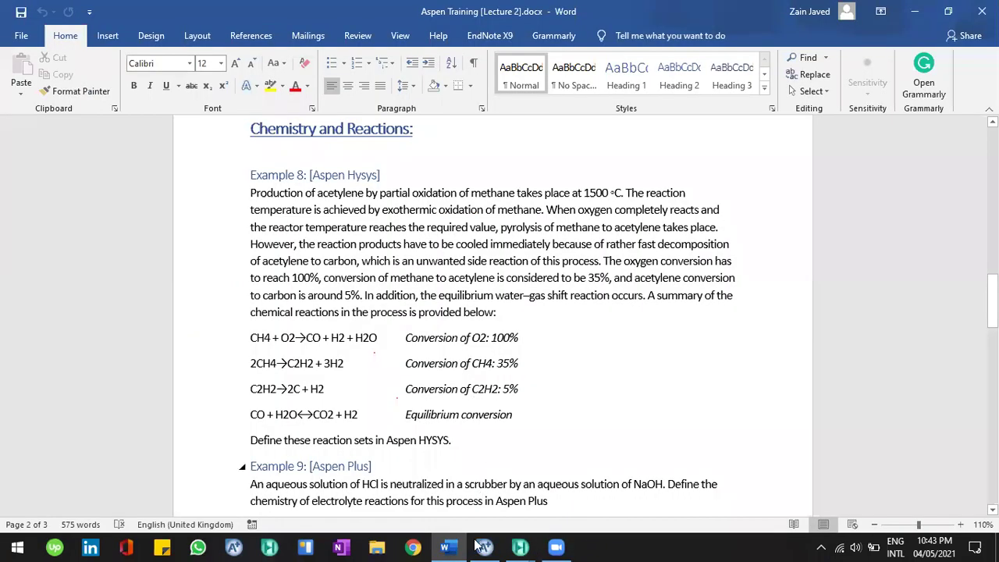
{"action": "key", "text": "alt+Tab"}
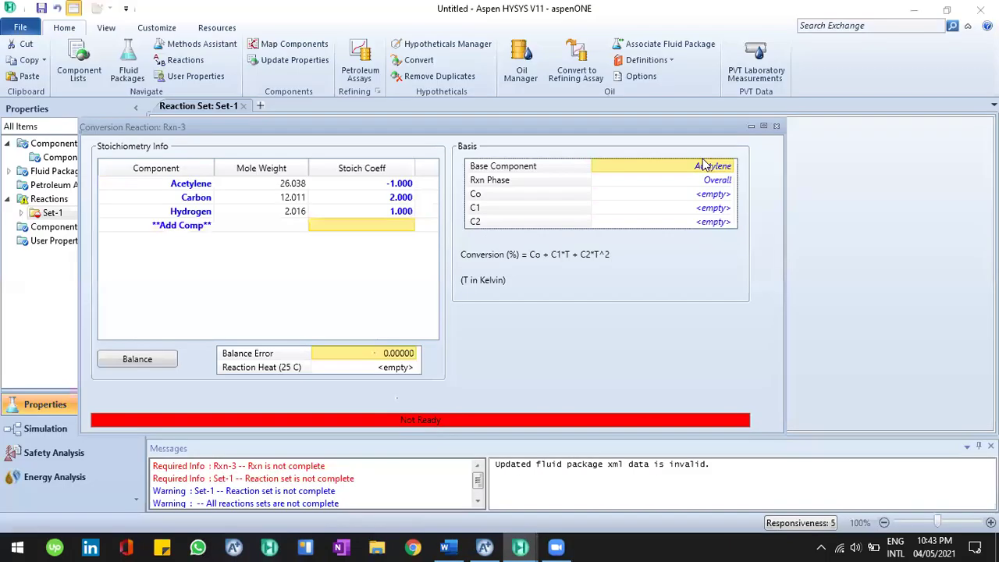
{"action": "left_click", "coordinate": [722, 194]}
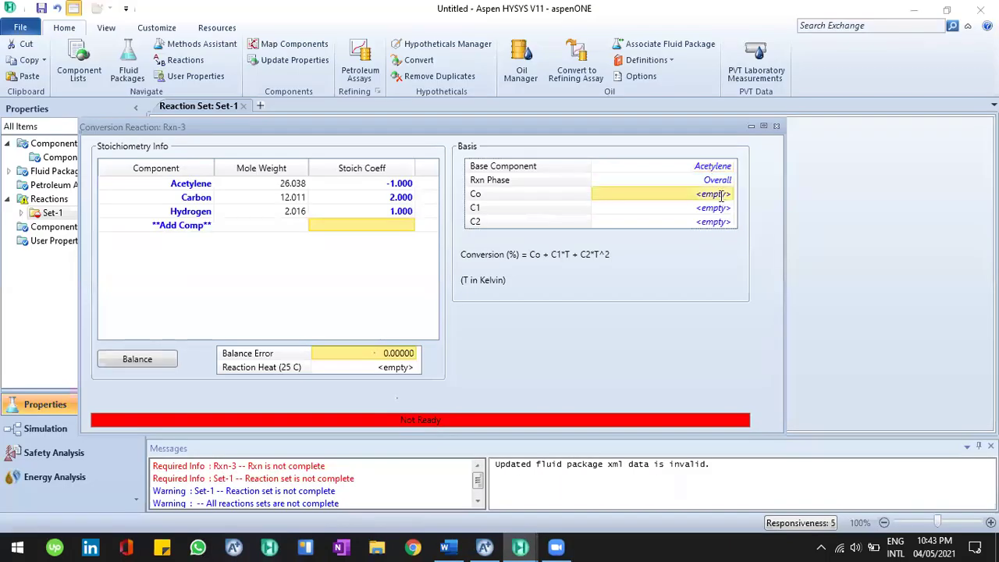
{"action": "type", "text": "5"}
{"action": "key", "text": "Return"}
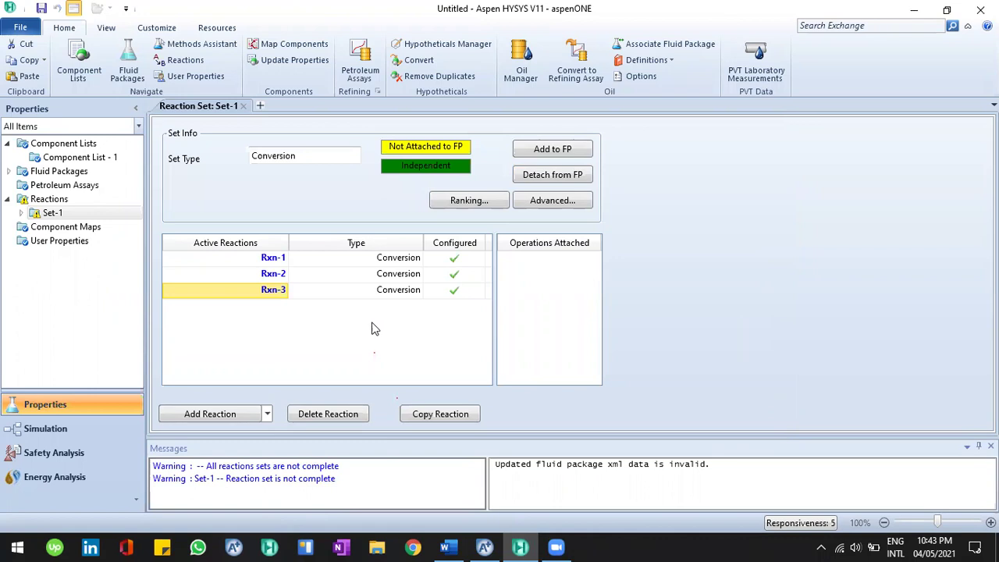
Check the fourth reaction and its conversion type in Word, return to Aspen HYSYS and try to add an Equilibrium reaction to Set-1.
{"action": "left_click", "coordinate": [445, 547]}
{"action": "left_click_drag", "start_coordinate": [395, 415], "coordinate": [459, 415]}
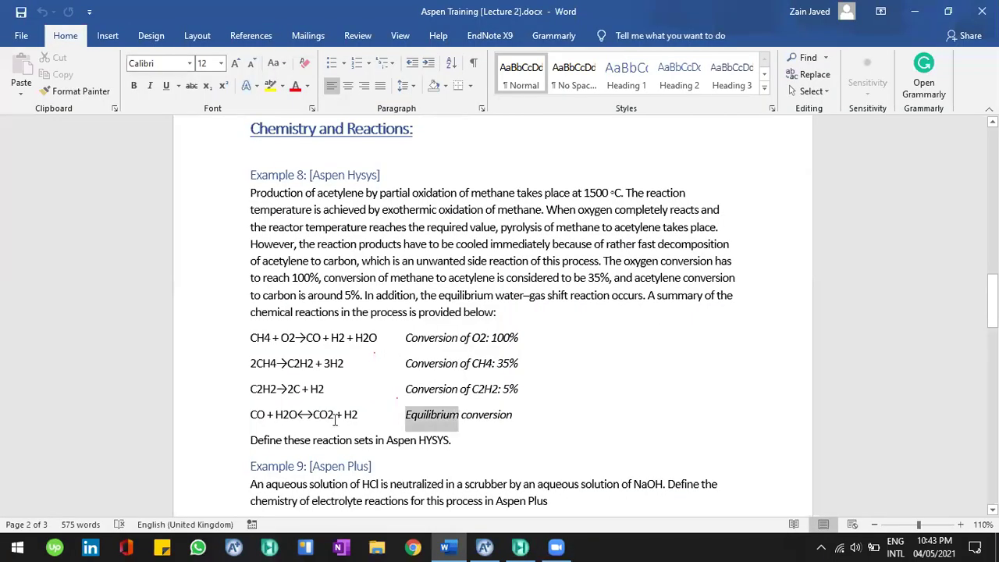
{"action": "left_click", "coordinate": [334, 415]}
{"action": "left_click", "coordinate": [356, 414]}
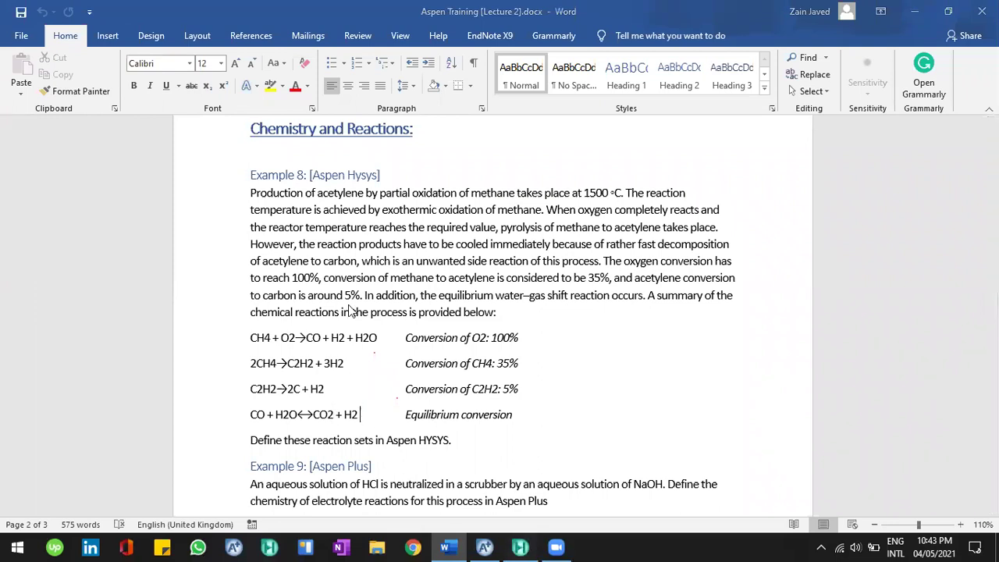
{"action": "key", "text": "alt+Tab"}
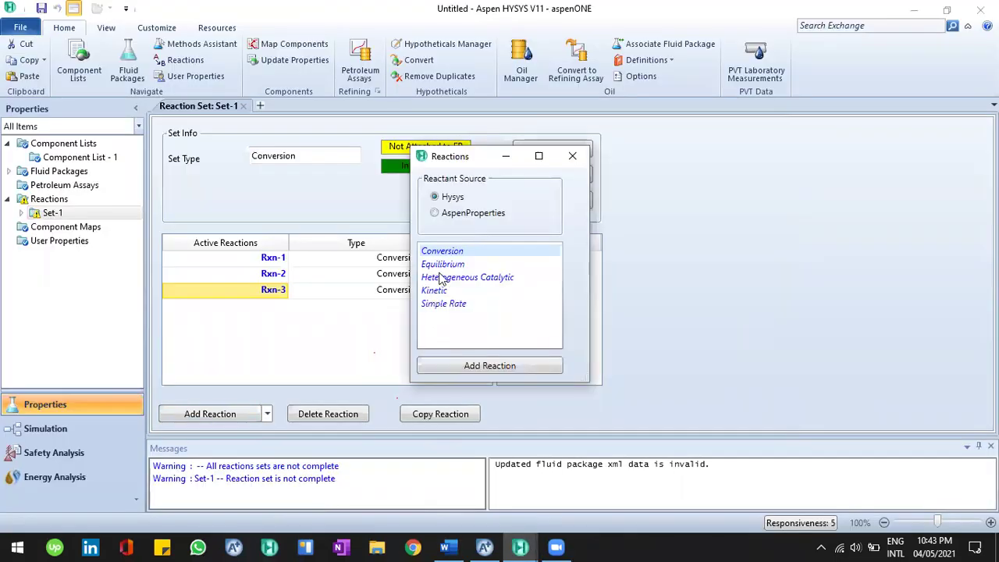
{"action": "left_click", "coordinate": [492, 367]}
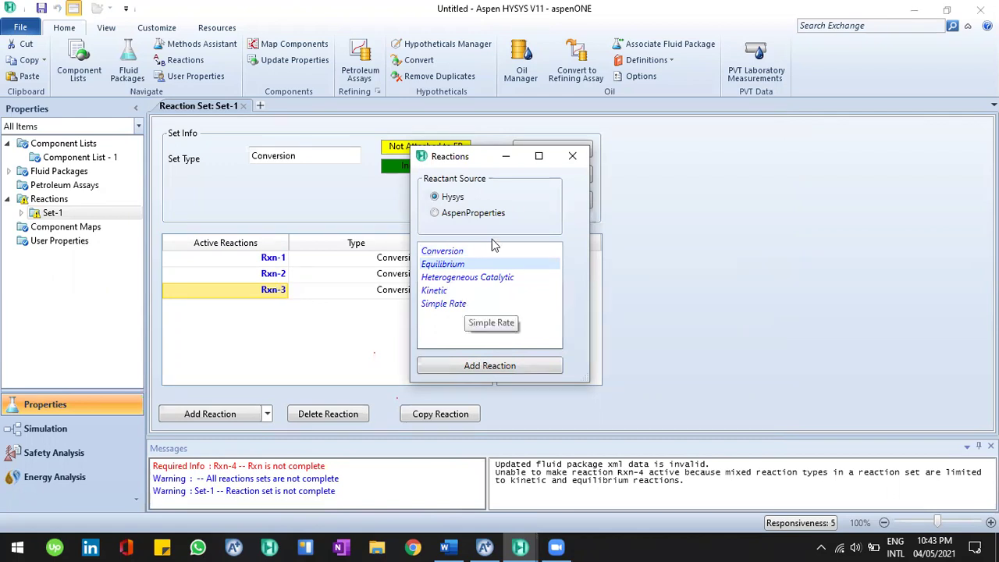
{"action": "left_click", "coordinate": [573, 156]}
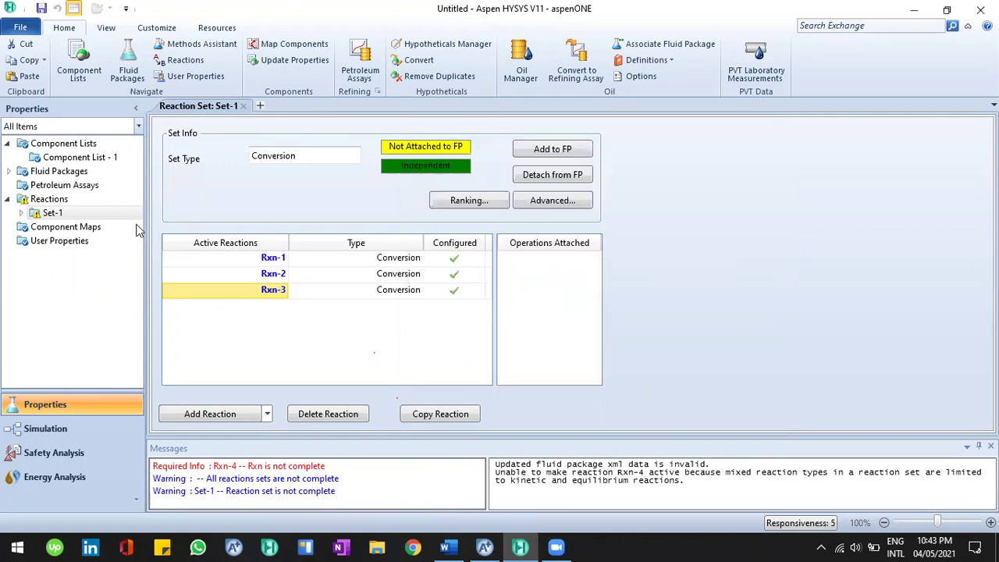
Examine the type and active reactions of Set-1 from the list of reaction sets.
{"action": "double_click", "coordinate": [67, 199]}
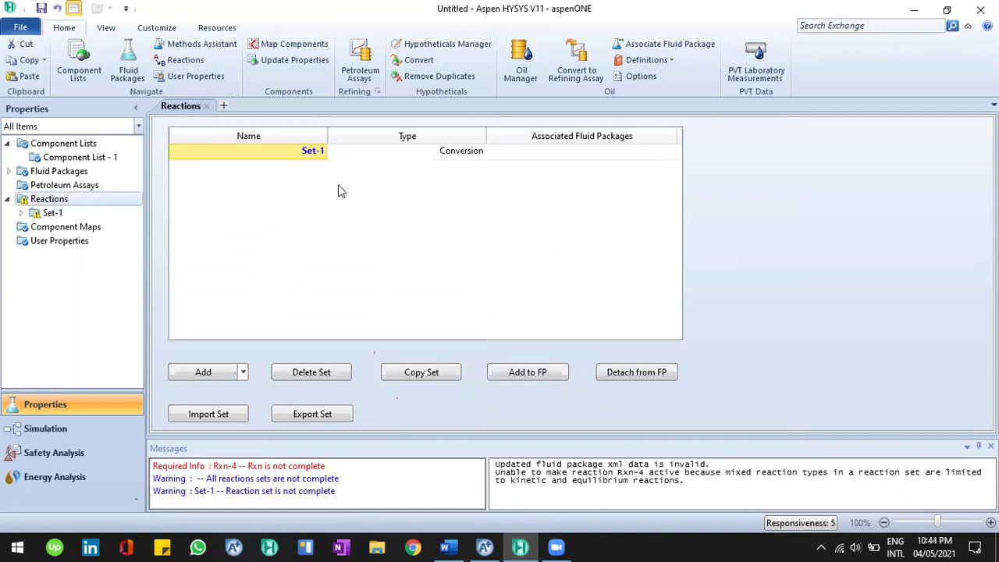
{"action": "left_click", "coordinate": [461, 155]}
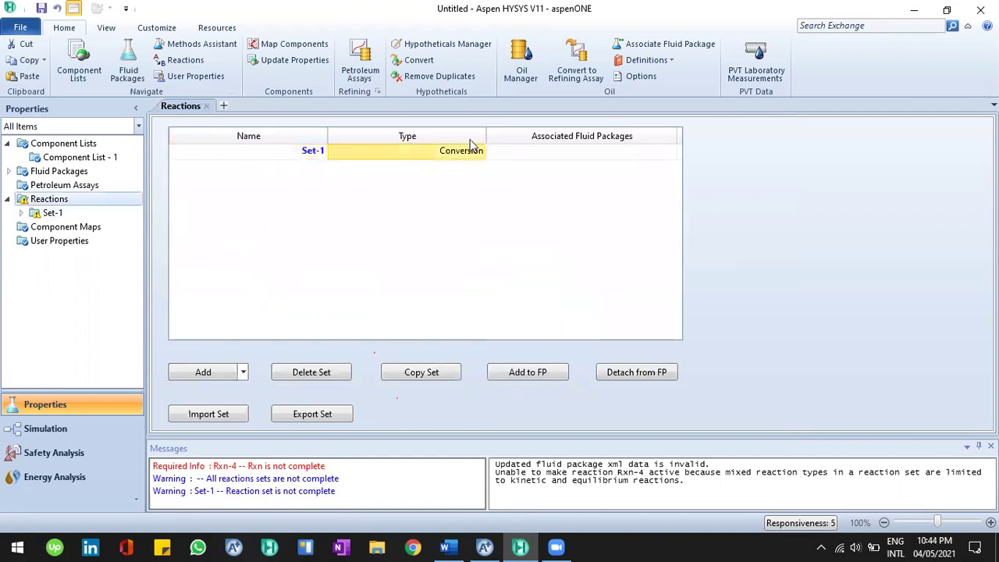
{"action": "left_click", "coordinate": [318, 156]}
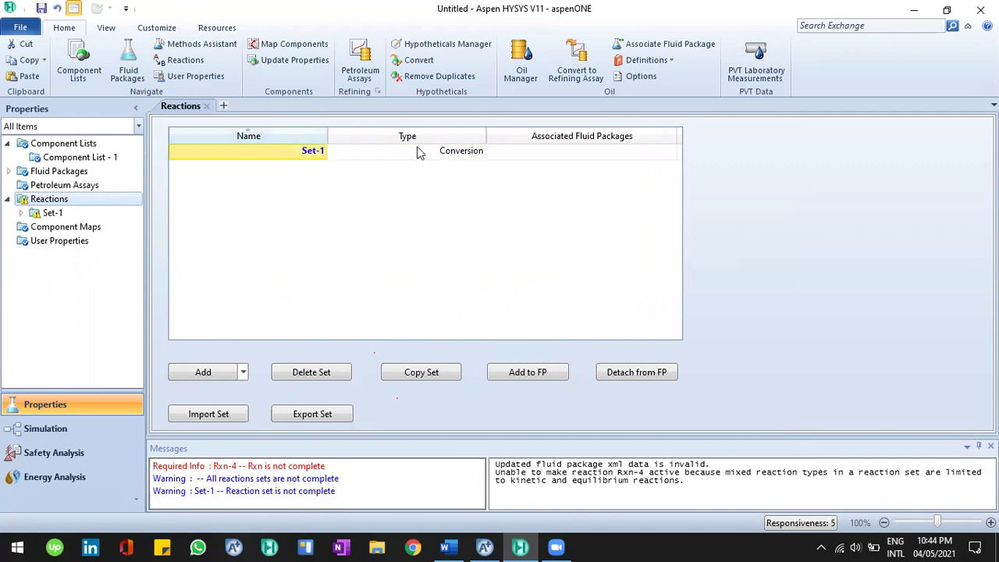
{"action": "left_click", "coordinate": [418, 153]}
{"action": "left_click", "coordinate": [307, 153]}
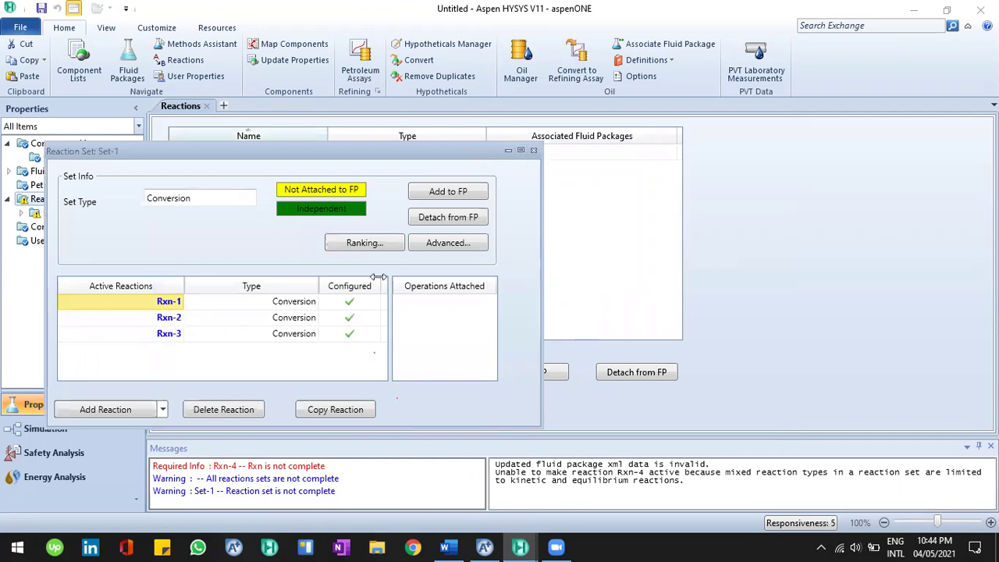
{"action": "left_click", "coordinate": [533, 150]}
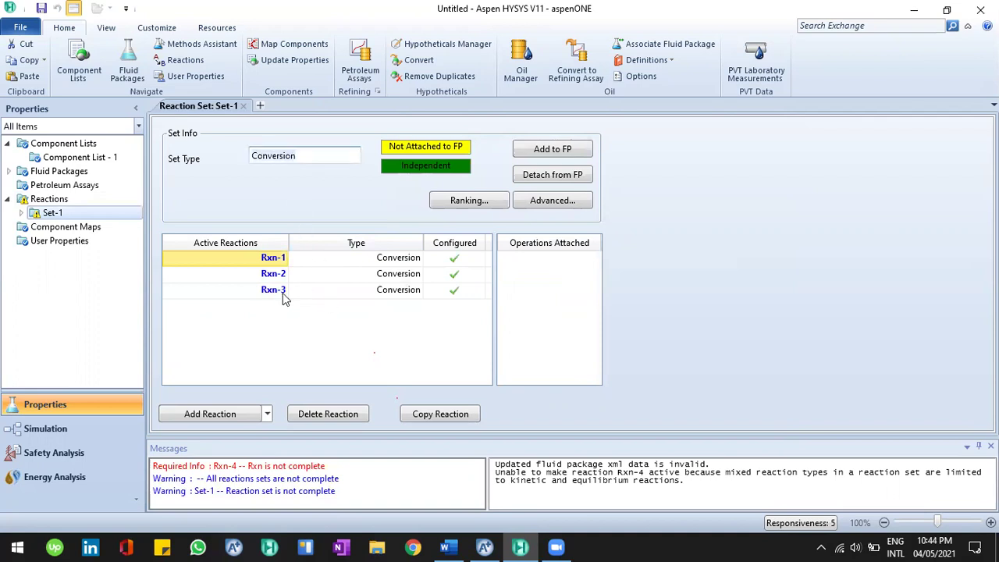
Attach reaction set Set-1 to the Basis-1 Peng-Robinson fluid package.
{"action": "left_click", "coordinate": [571, 154]}
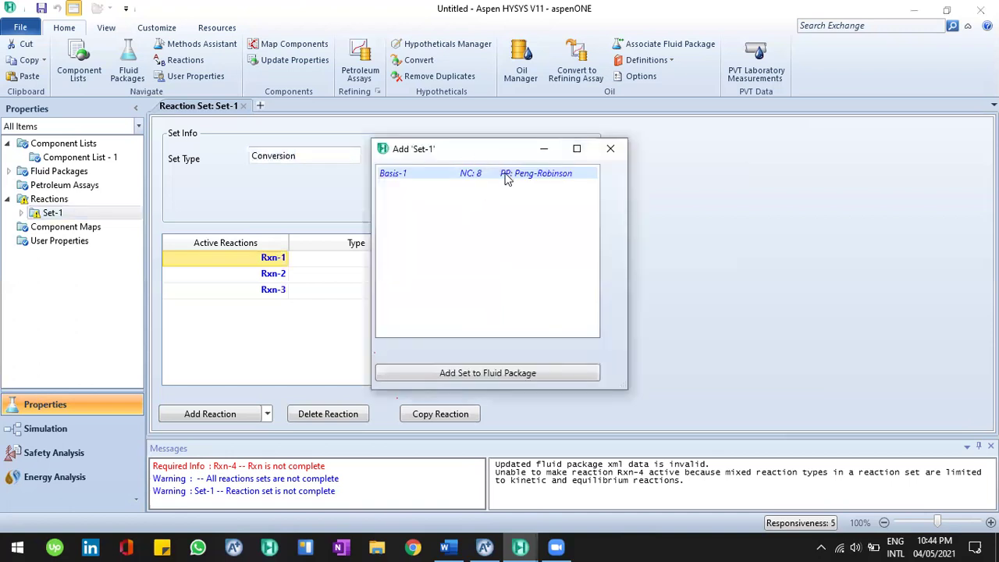
{"action": "left_click", "coordinate": [541, 382]}
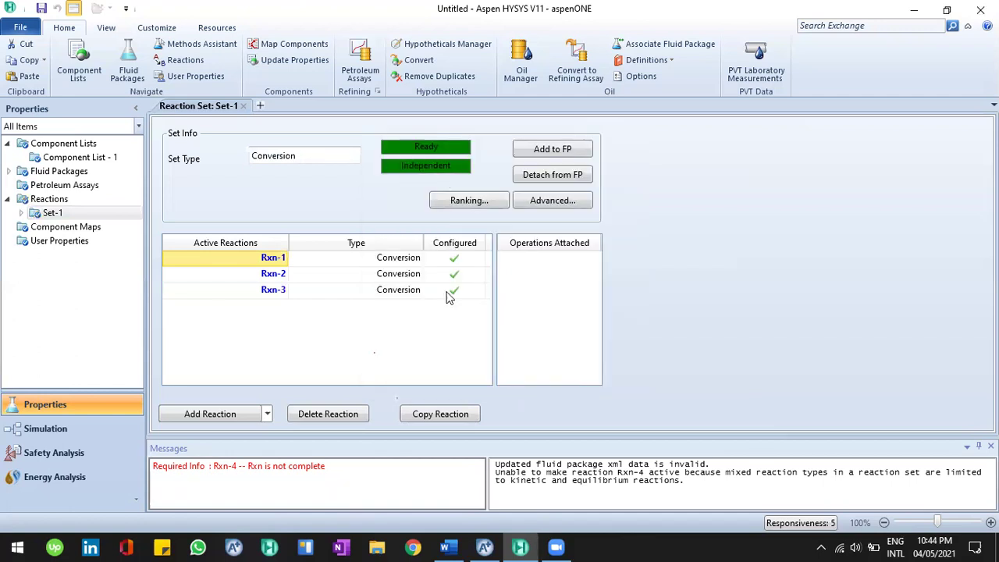
Create a second reaction set, add an Equilibrium reaction to it and open that reaction.
{"action": "left_click", "coordinate": [33, 199]}
{"action": "left_click", "coordinate": [222, 376]}
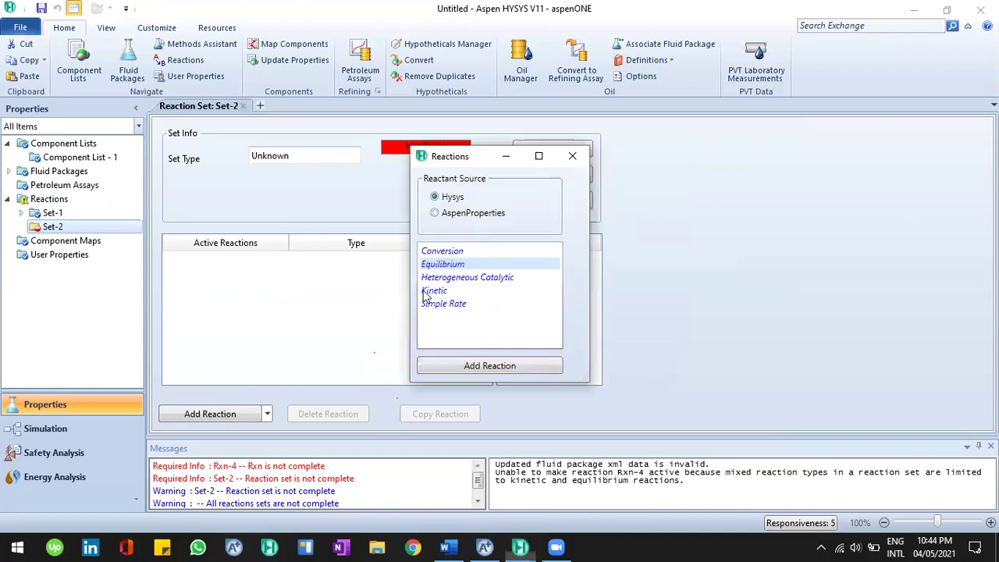
{"action": "left_click", "coordinate": [489, 366]}
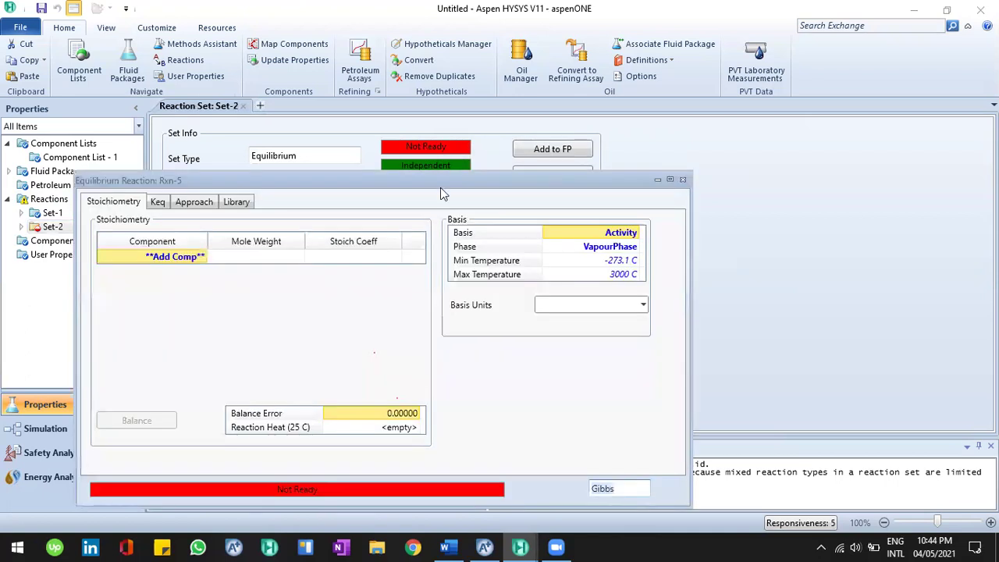
Check the fourth reaction in Word, return to Aspen HYSYS and add CO, H2O, CO2 and Hydrogen as components of Rxn-5.
{"action": "left_click", "coordinate": [448, 547]}
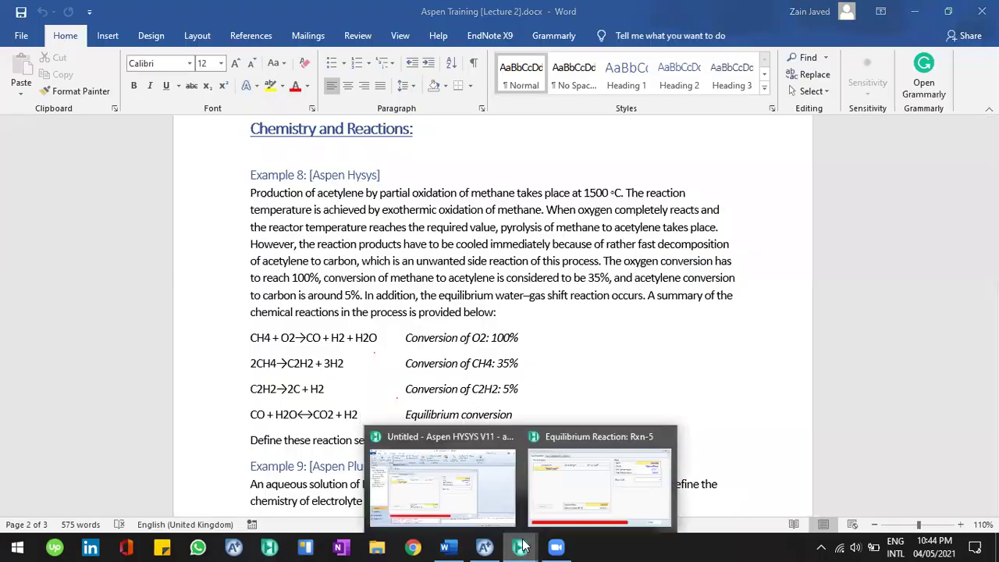
{"action": "key", "text": "alt+Tab"}
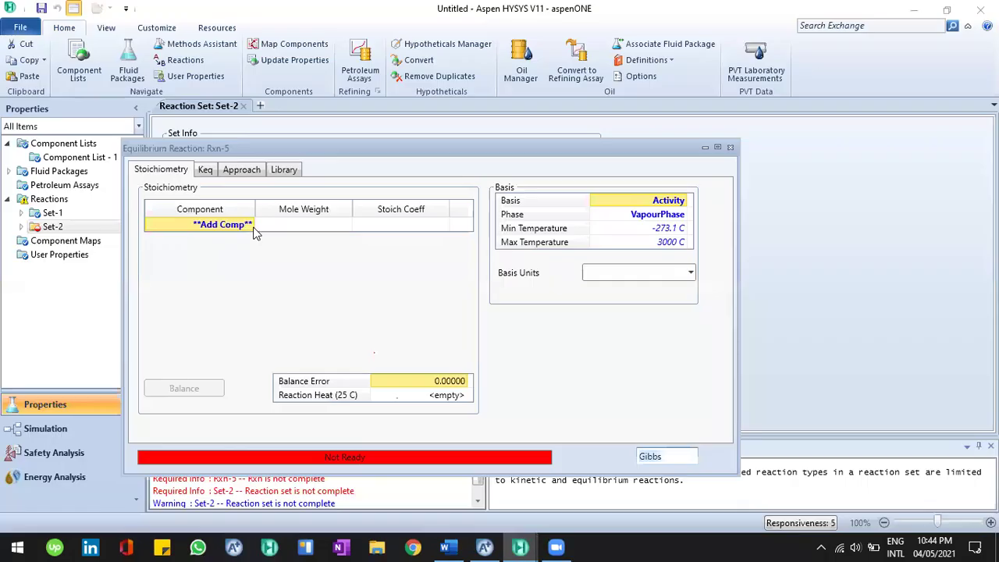
{"action": "left_click", "coordinate": [254, 236]}
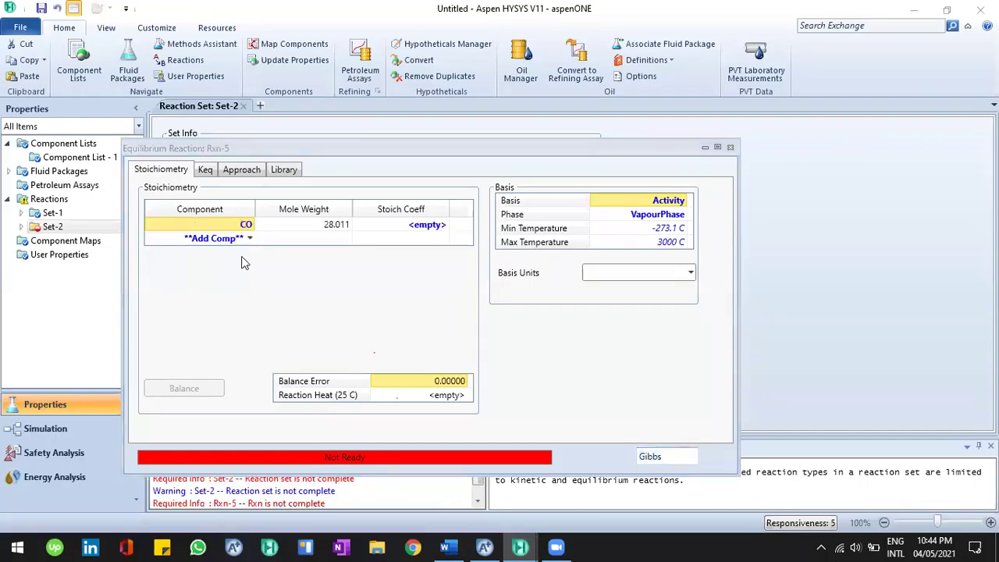
{"action": "left_click", "coordinate": [212, 306]}
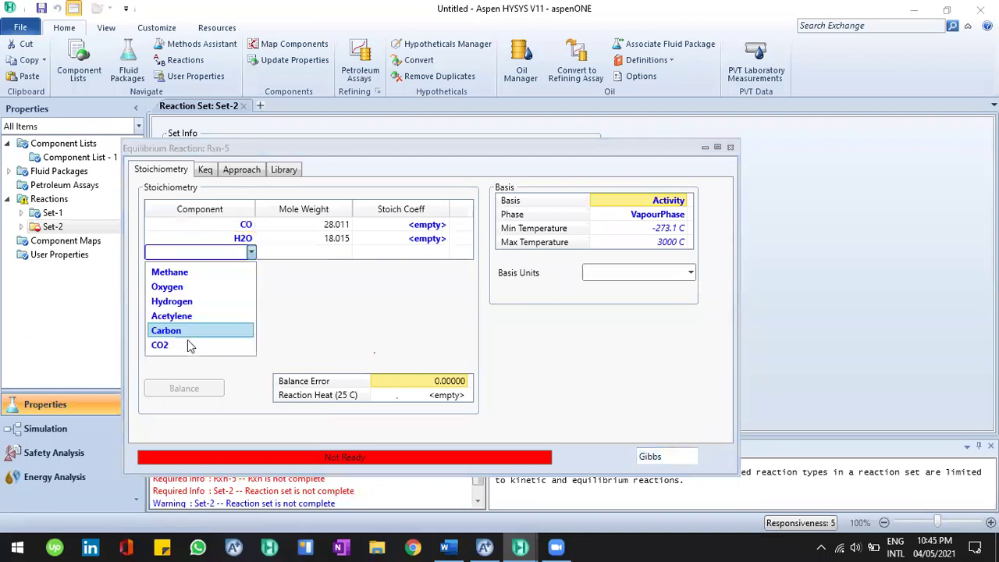
{"action": "left_click", "coordinate": [251, 265]}
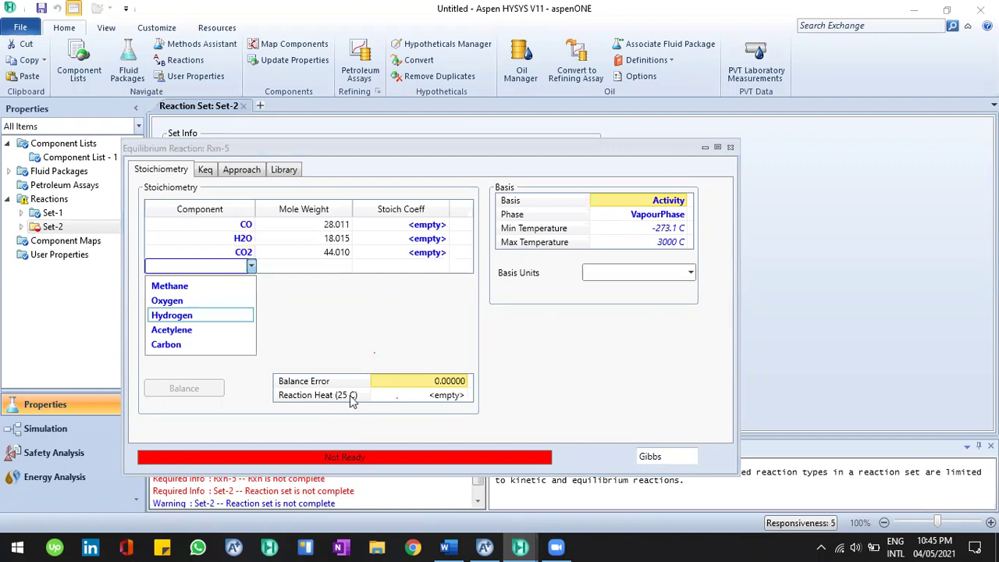
{"action": "left_click", "coordinate": [453, 544]}
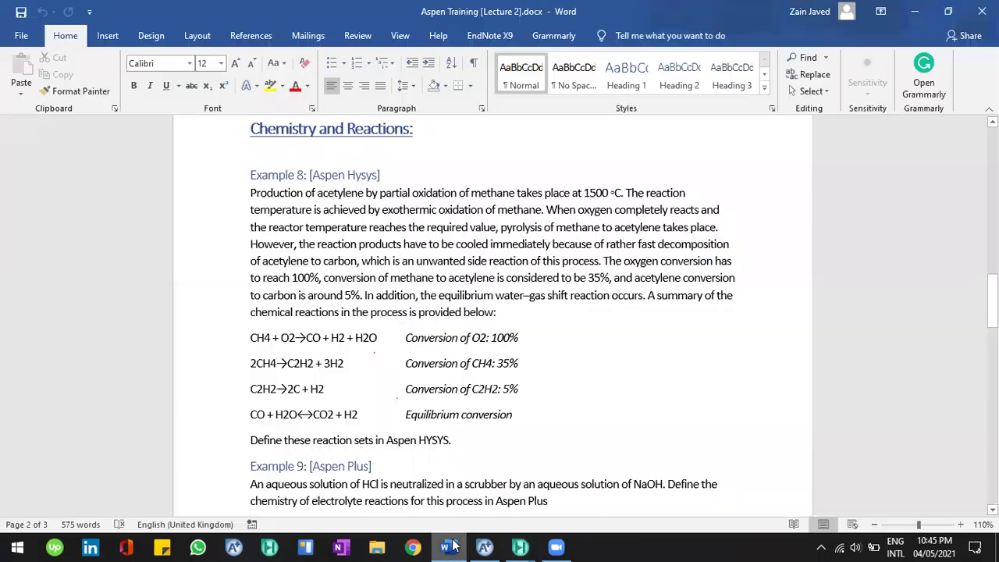
{"action": "key", "text": "alt+Tab"}
{"action": "left_click", "coordinate": [251, 267]}
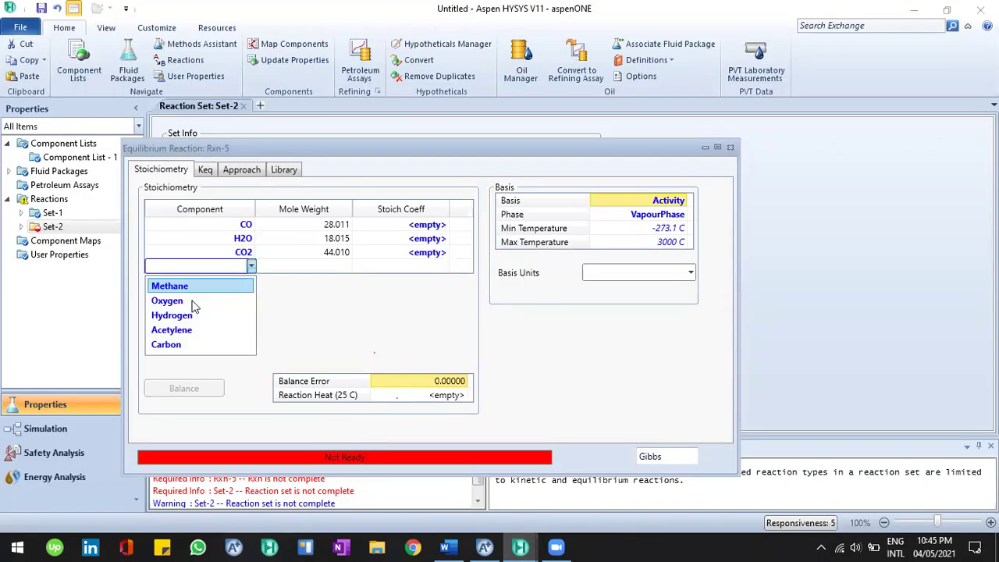
{"action": "left_click", "coordinate": [211, 317]}
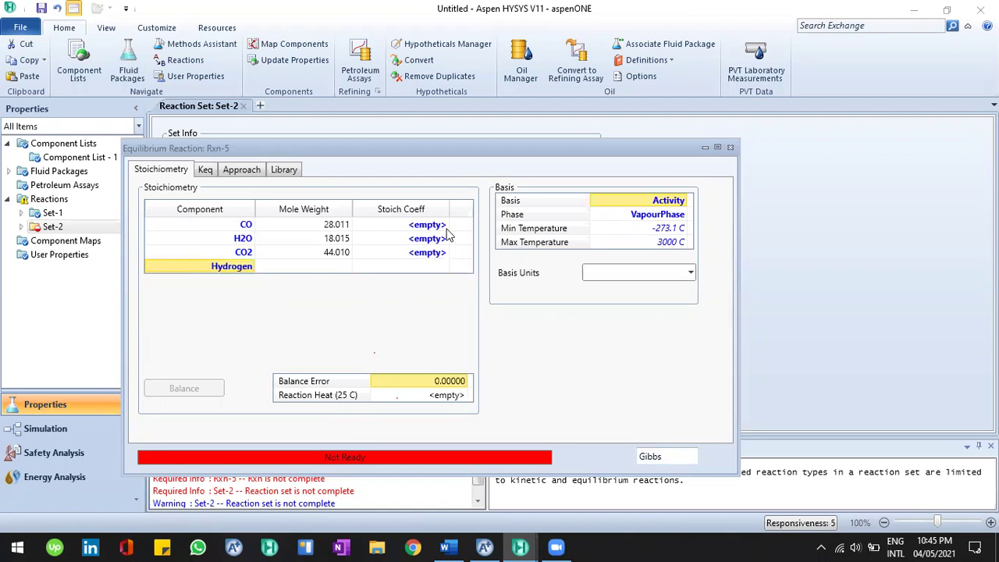
Check the coefficients in Word, return to Aspen HYSYS and set CO and H2O to -1, CO2 and Hydrogen to 1 in Rxn-5.
{"action": "left_click", "coordinate": [448, 546]}
{"action": "left_click", "coordinate": [450, 545]}
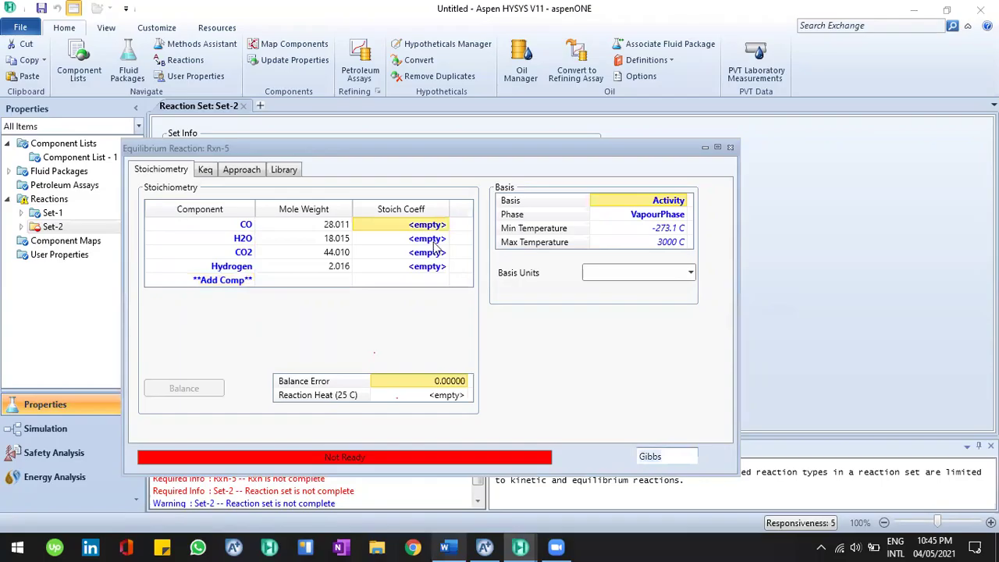
{"action": "type", "text": "-1"}
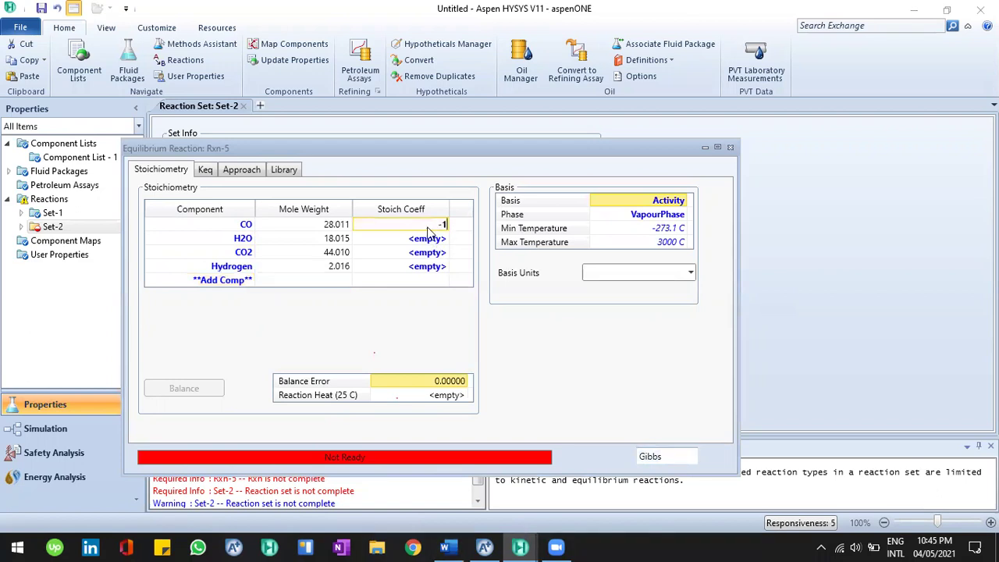
{"action": "key", "text": "Return"}
{"action": "type", "text": "-1"}
{"action": "key", "text": "Return"}
{"action": "type", "text": "1"}
{"action": "key", "text": "Return"}
{"action": "type", "text": "1"}
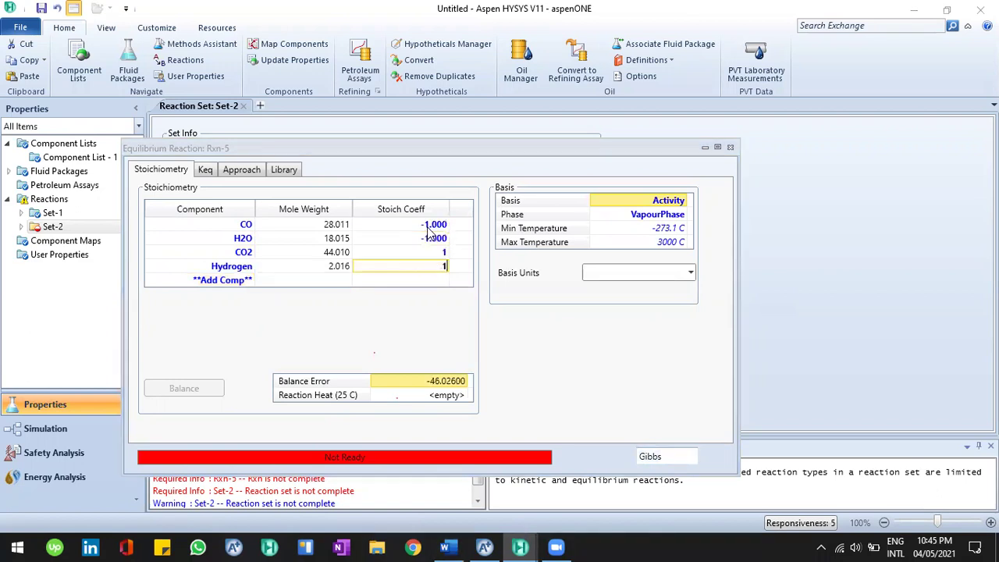
{"action": "key", "text": "Escape"}
{"action": "type", "text": "1"}
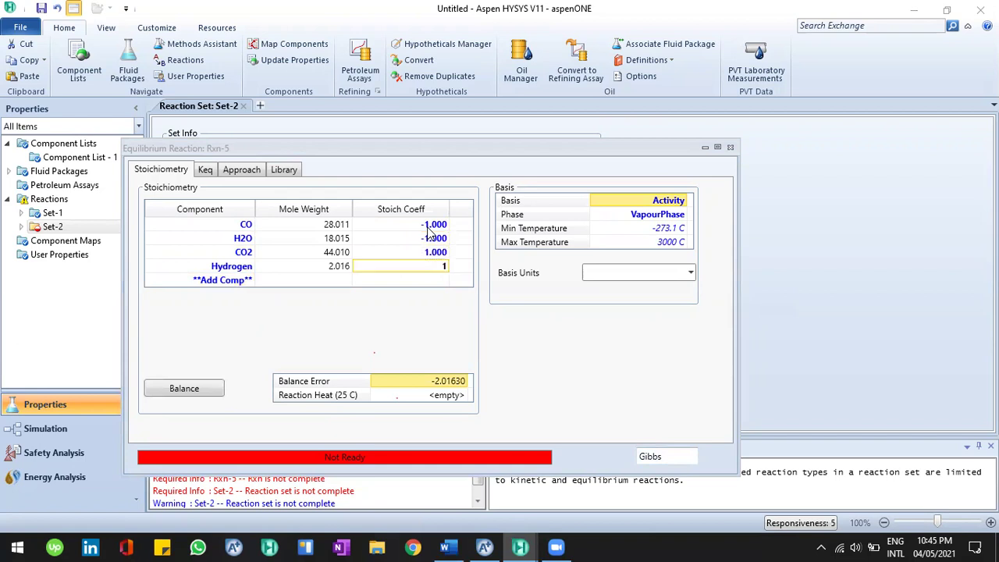
{"action": "key", "text": "Return"}
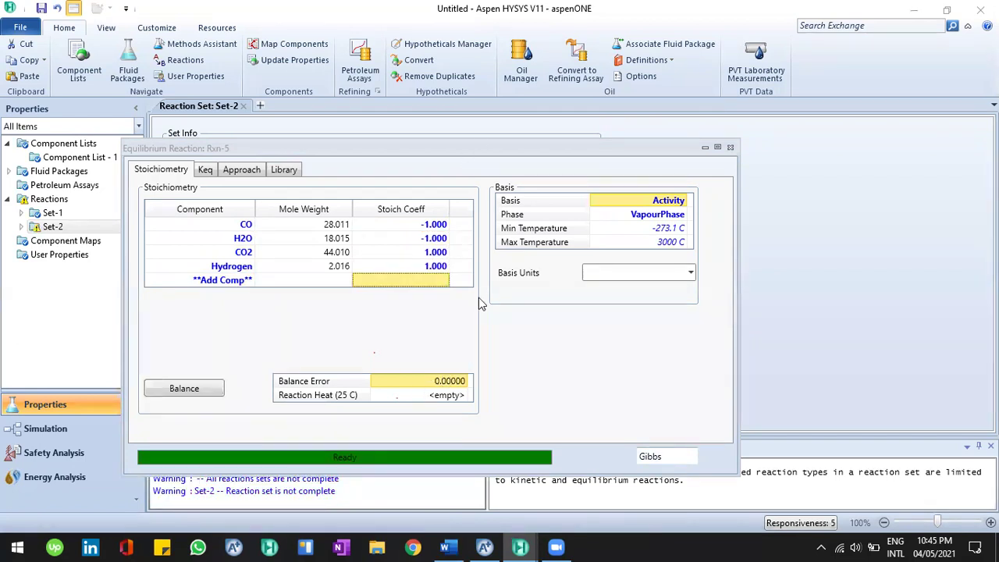
Check the fourth reaction's equilibrium type and products in Word, return to Aspen HYSYS and close the Rxn-5 equilibrium reaction.
{"action": "left_click", "coordinate": [443, 541]}
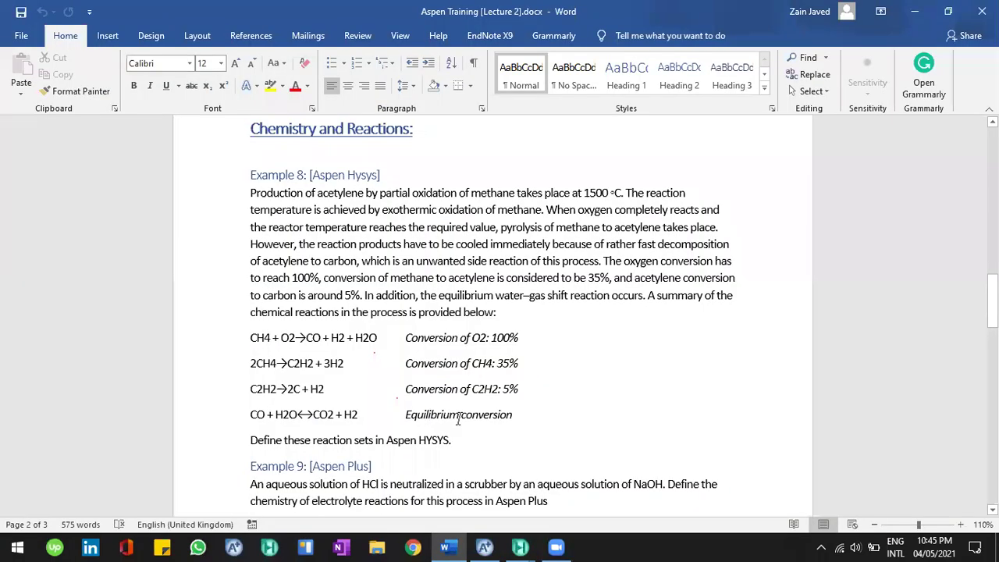
{"action": "left_click_drag", "start_coordinate": [484, 412], "coordinate": [441, 412]}
{"action": "left_click", "coordinate": [447, 425]}
{"action": "left_click_drag", "start_coordinate": [313, 416], "coordinate": [359, 416]}
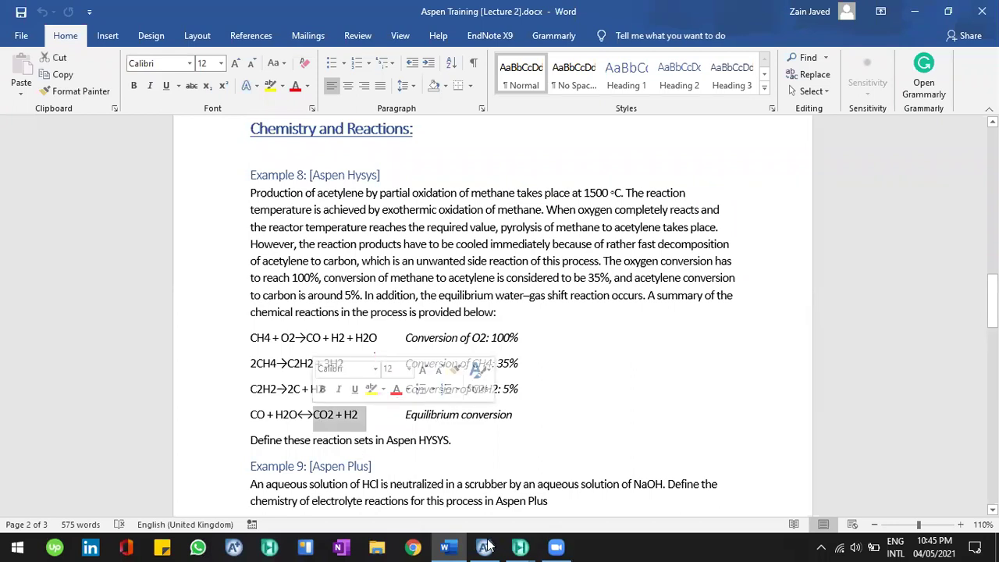
{"action": "mouse_move", "coordinate": [519, 547]}
{"action": "left_click", "coordinate": [556, 496]}
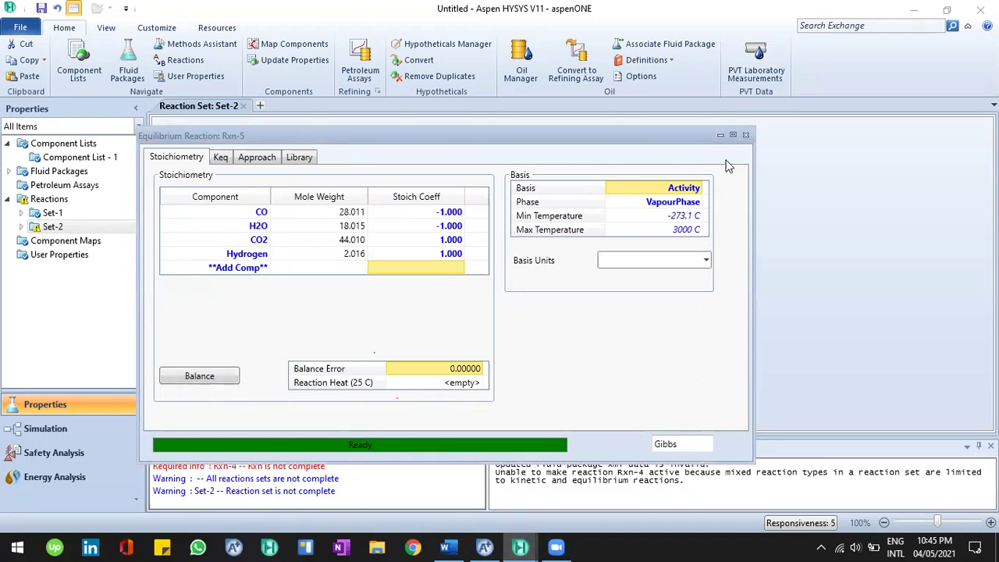
{"action": "left_click", "coordinate": [746, 136]}
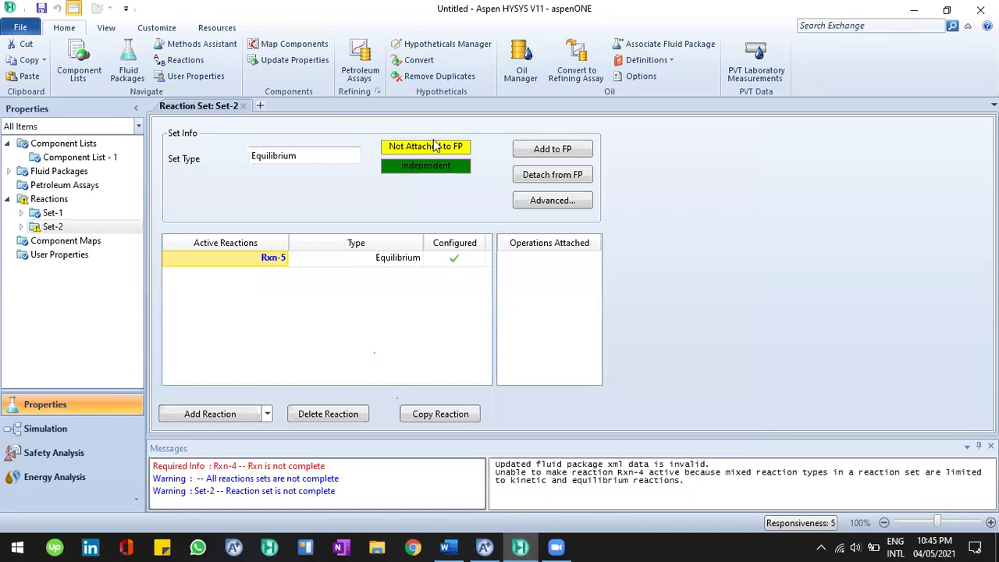
Attach reaction set Set-2 to the Basis-1 Peng-Robinson fluid package and review both sets in the Reactions overview.
{"action": "left_click", "coordinate": [554, 149]}
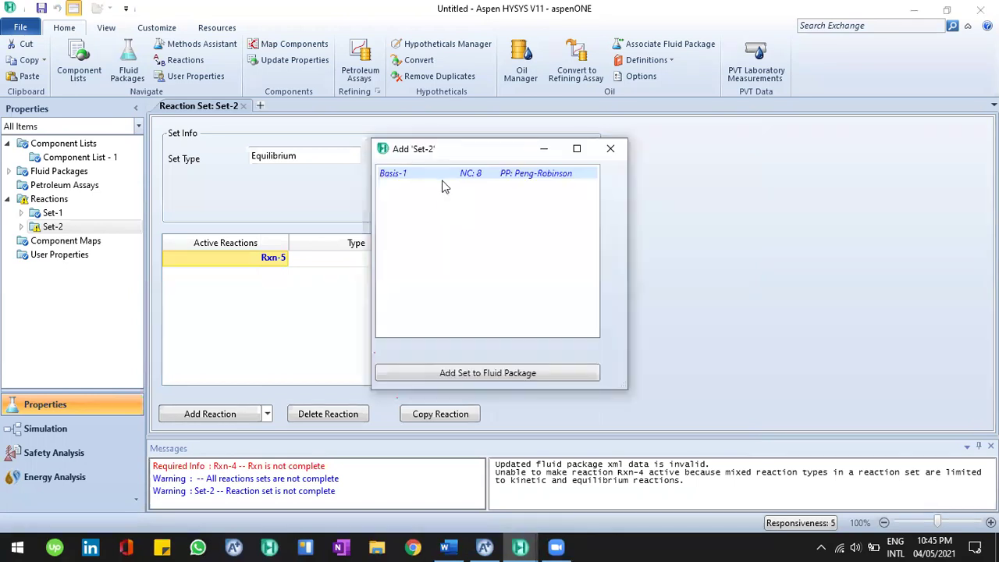
{"action": "left_click", "coordinate": [504, 372]}
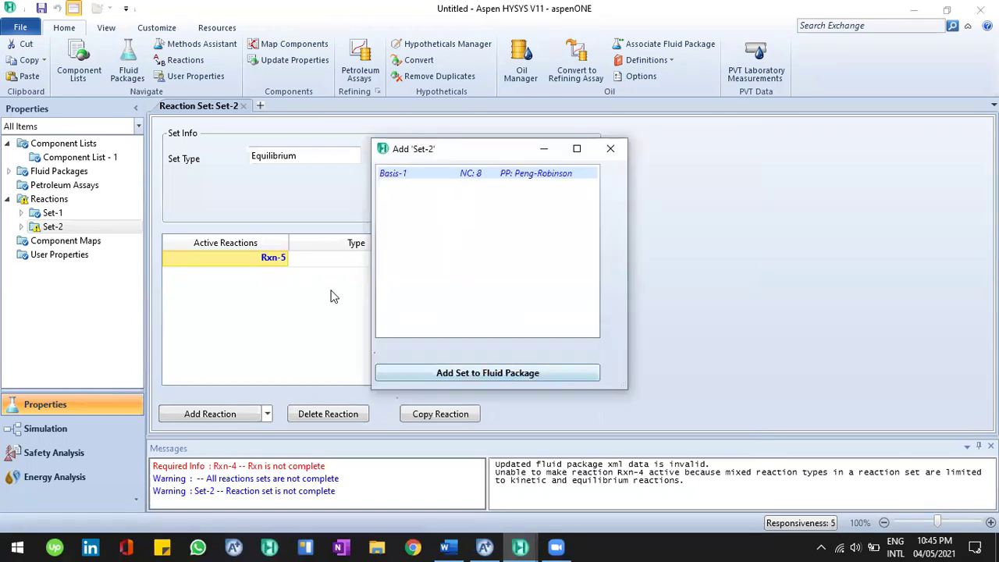
{"action": "left_click", "coordinate": [39, 201]}
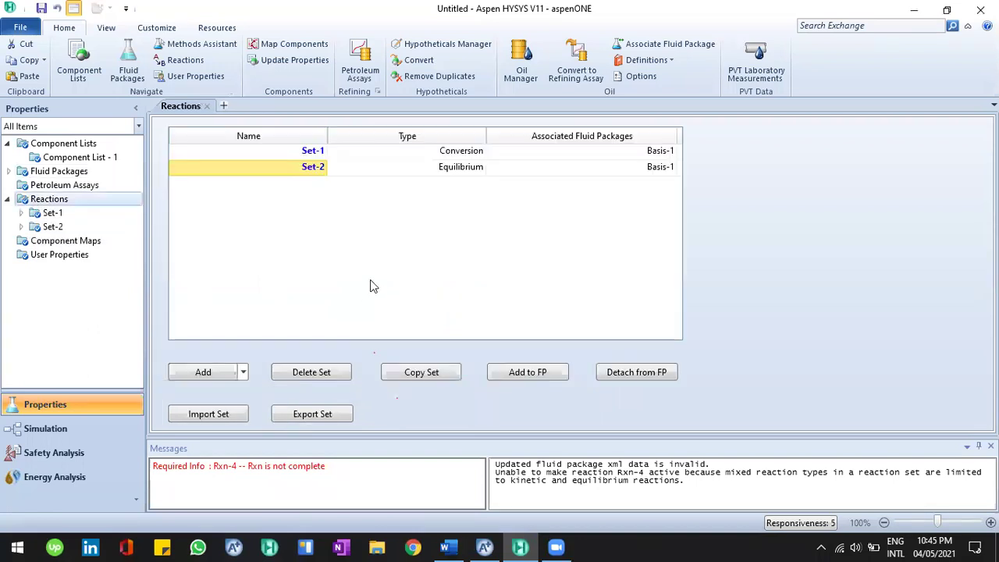
{"action": "left_click", "coordinate": [459, 154]}
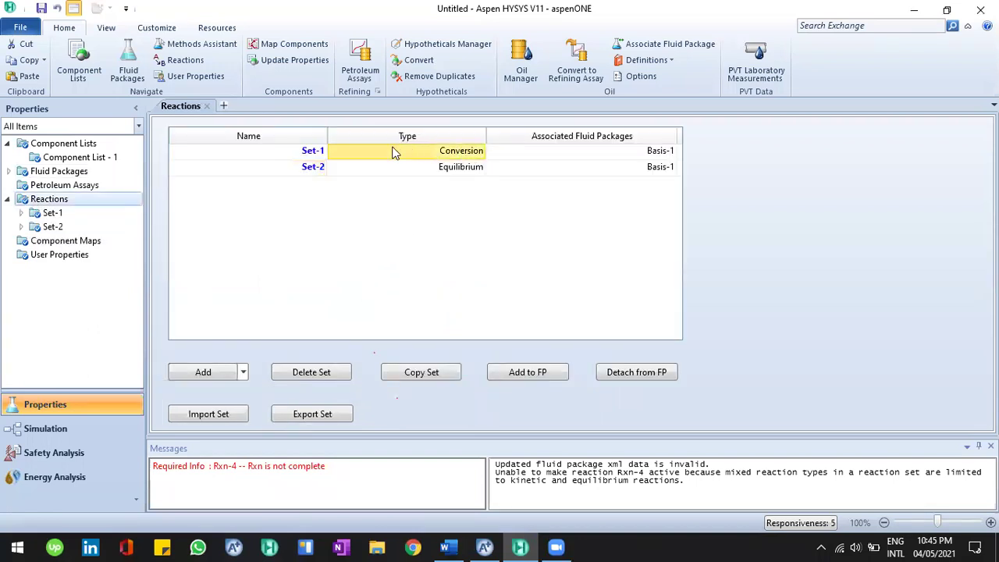
{"action": "left_click", "coordinate": [400, 173]}
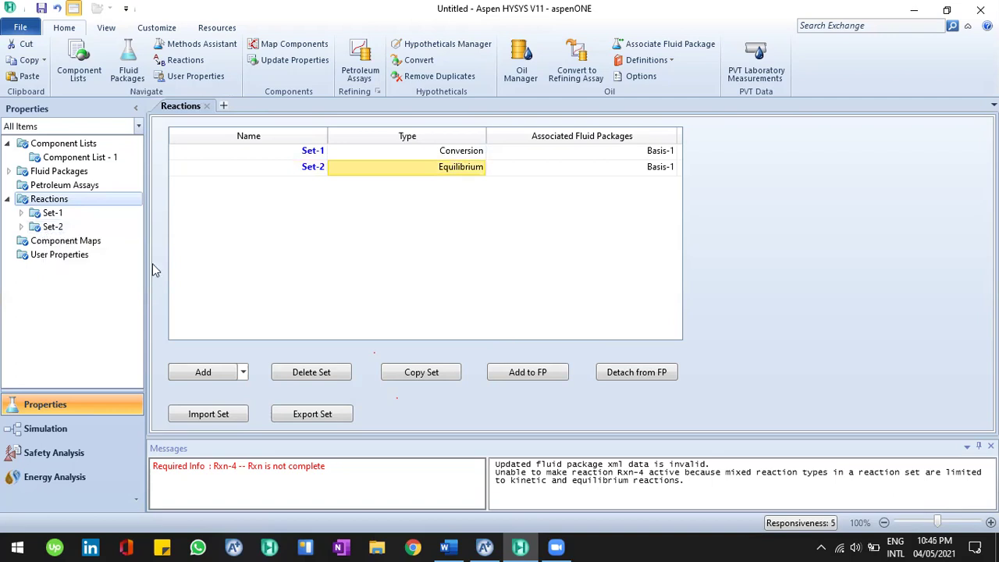
{"action": "double_click", "coordinate": [24, 193]}
{"action": "left_click", "coordinate": [8, 143]}
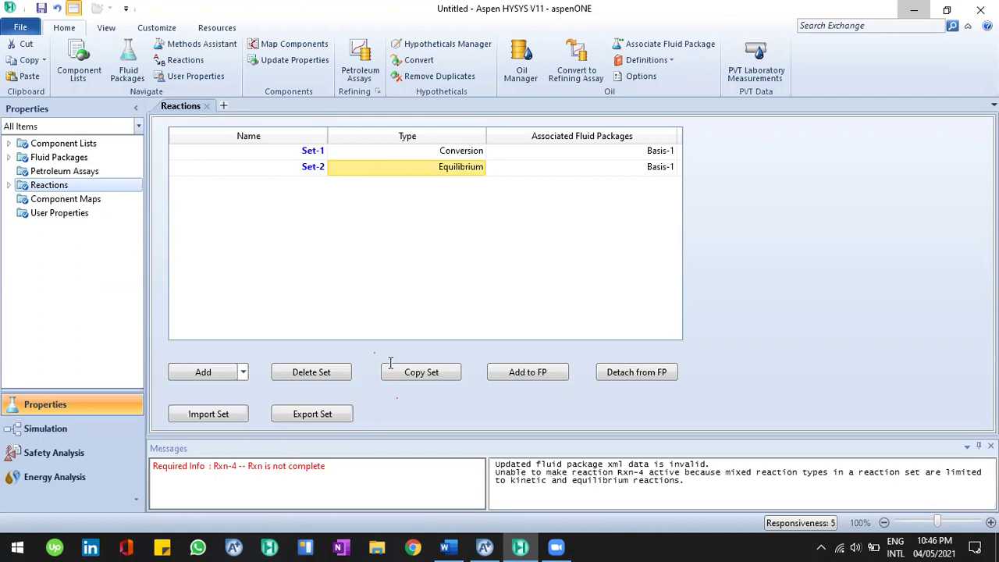
Switch to Word and read the Example 9 task below the Example 8 reactions.
{"action": "key", "text": "alt+Tab"}
{"action": "scroll", "coordinate": [461, 311], "scroll_direction": "down", "scroll_amount": 4}
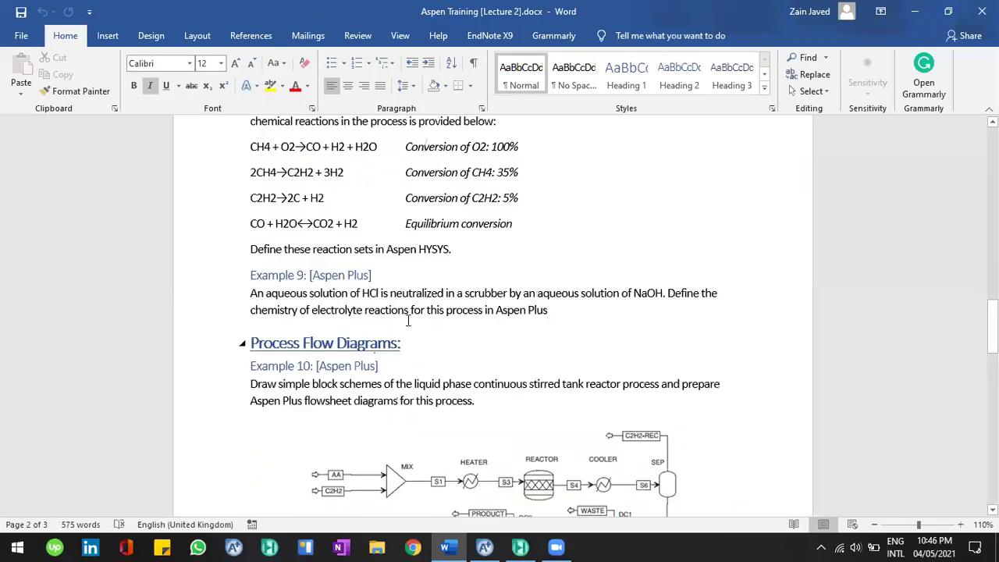
{"action": "scroll", "coordinate": [331, 294], "scroll_direction": "down", "scroll_amount": 1}
{"action": "scroll", "coordinate": [336, 288], "scroll_direction": "up", "scroll_amount": 1}
{"action": "left_click", "coordinate": [332, 280]}
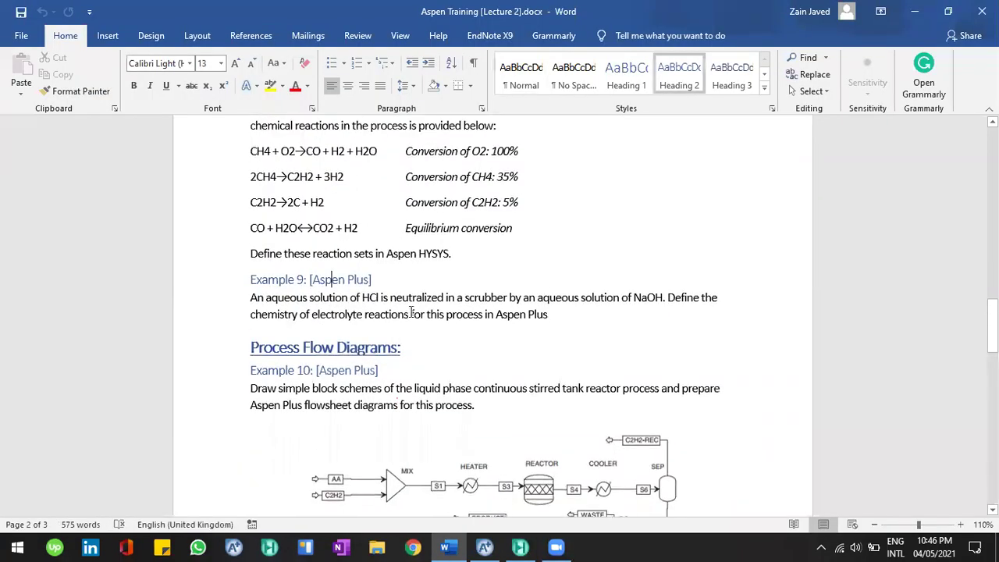
{"action": "scroll", "coordinate": [279, 342], "scroll_direction": "up", "scroll_amount": 2}
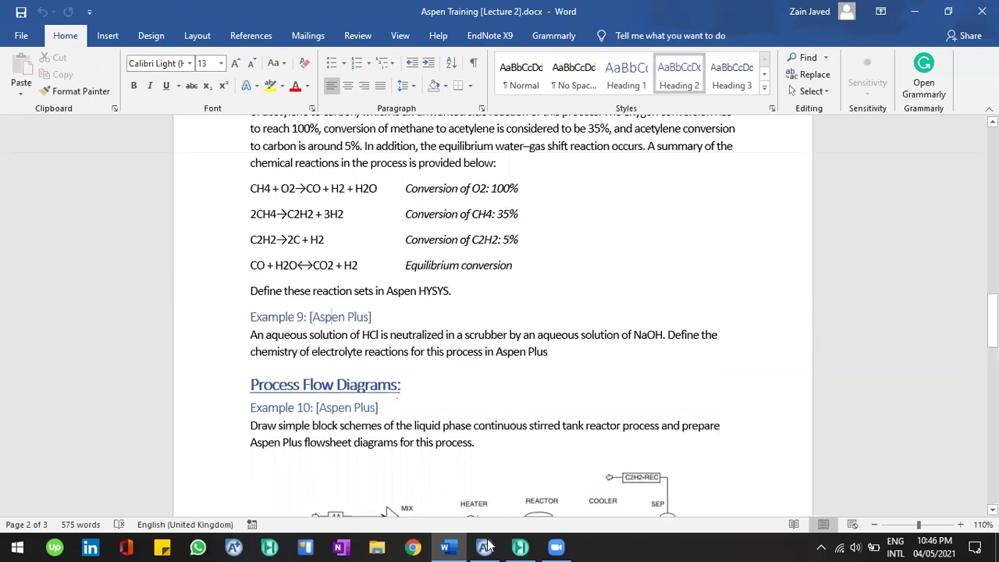
Switch to Aspen Plus and look at the Chemistry folder and the component list of Simulation 1.
{"action": "key", "text": "alt+Tab"}
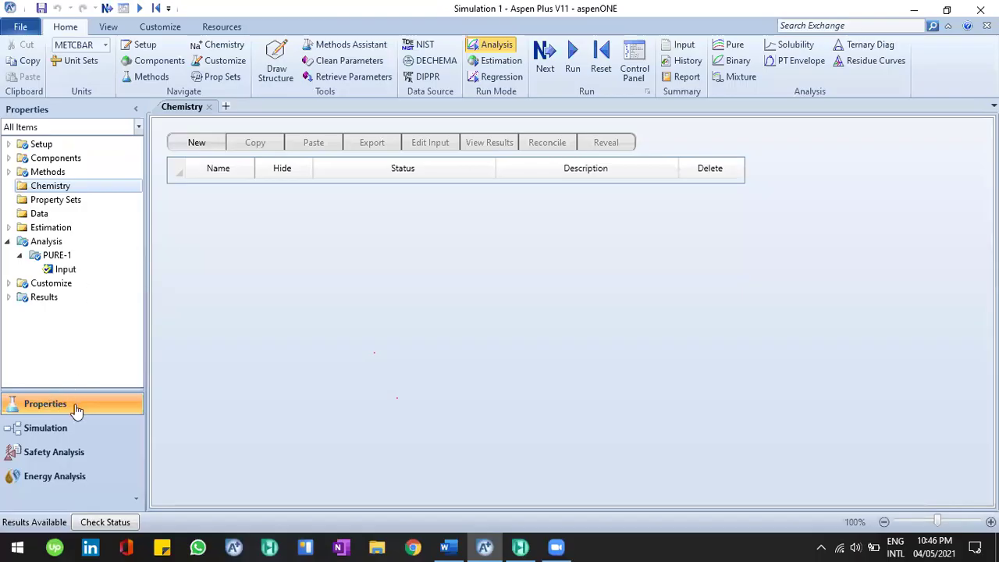
{"action": "left_click", "coordinate": [51, 179]}
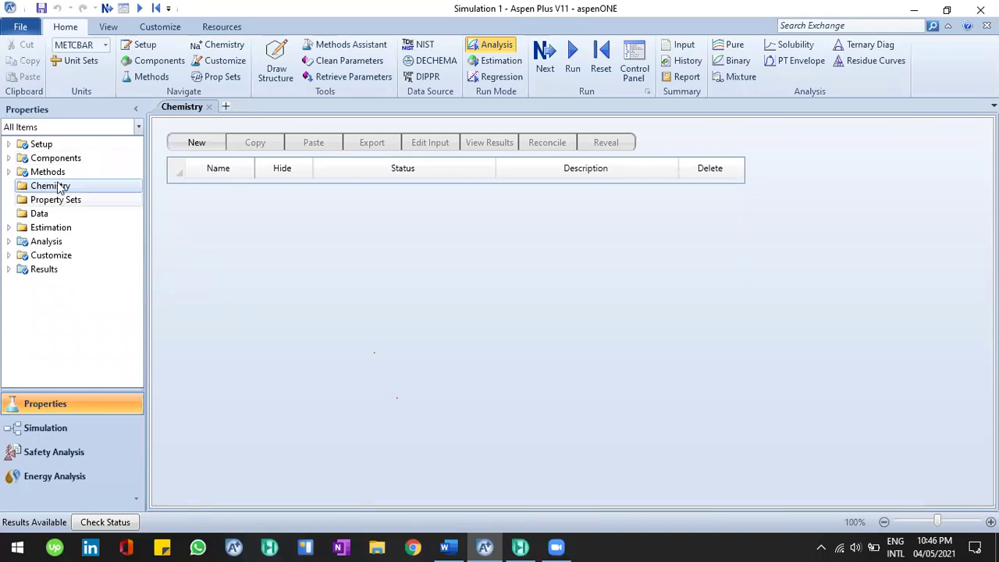
{"action": "left_click", "coordinate": [153, 60]}
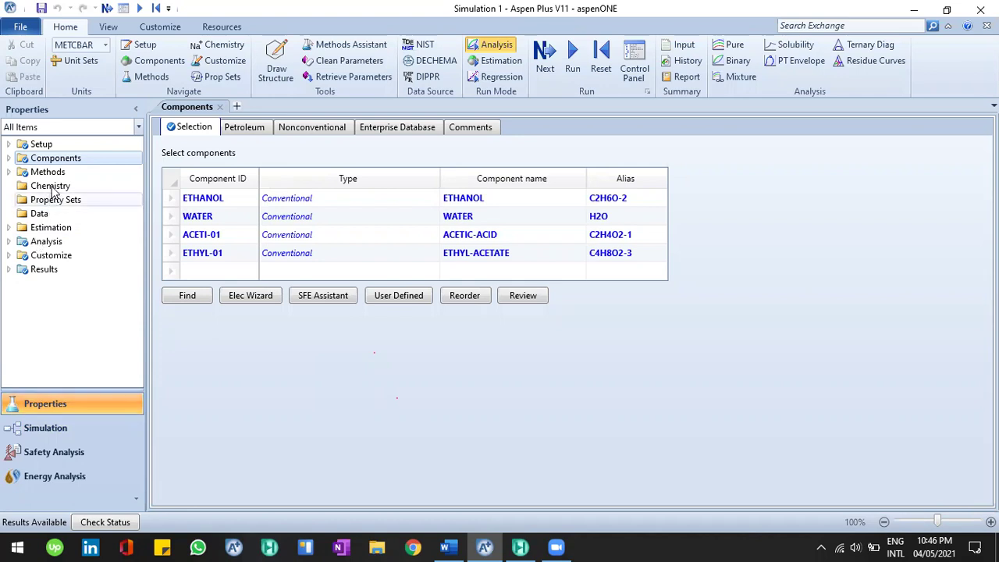
Return to Word and examine Example 9's HCl and NaOH solutions and the requested chemistry of electrolyte reactions.
{"action": "left_click", "coordinate": [447, 546]}
{"action": "scroll", "coordinate": [328, 272], "scroll_direction": "down", "scroll_amount": 2}
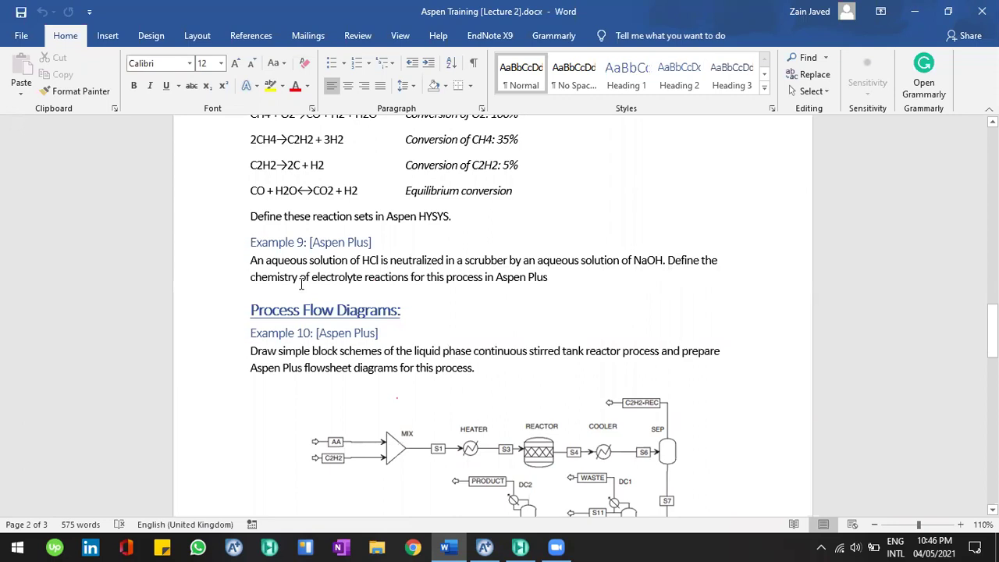
{"action": "key", "text": "shift+Home"}
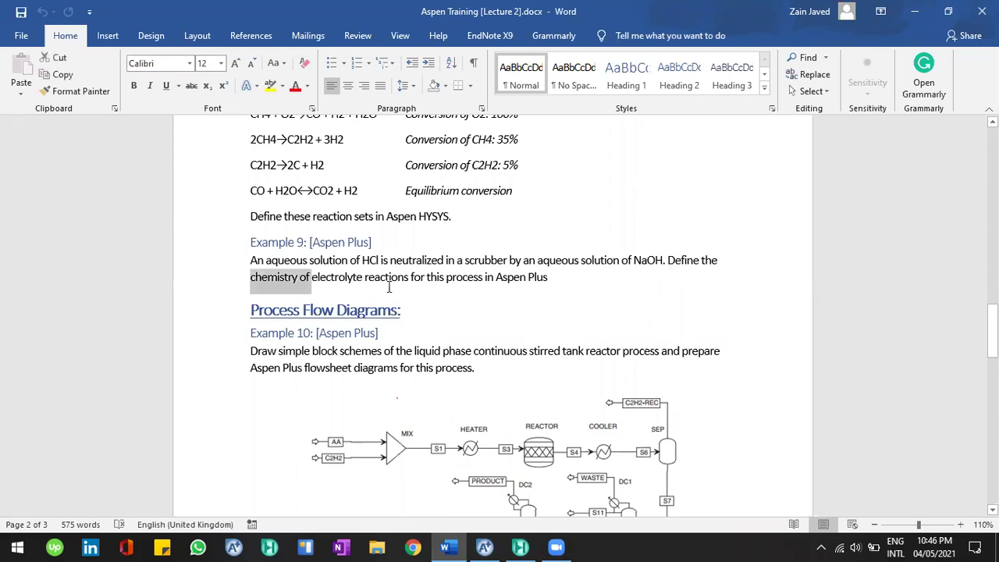
{"action": "left_click", "coordinate": [433, 283]}
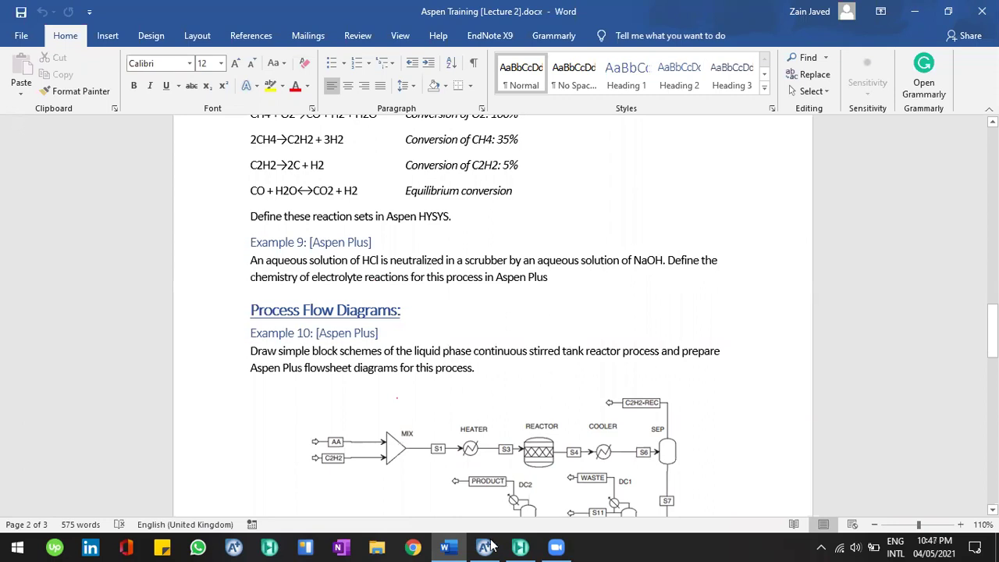
{"action": "mouse_move", "coordinate": [489, 546]}
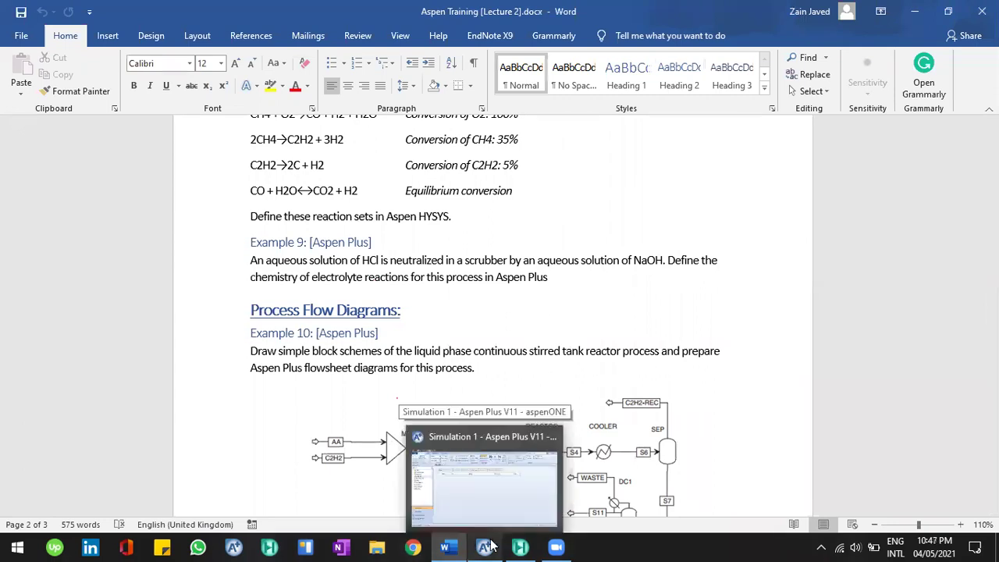
{"action": "left_click", "coordinate": [371, 262]}
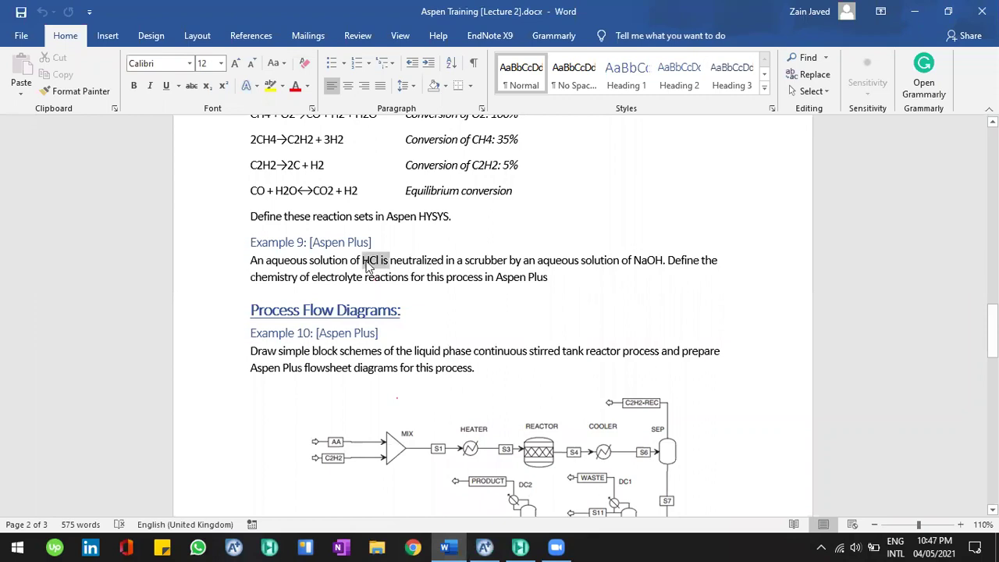
{"action": "double_click", "coordinate": [642, 260]}
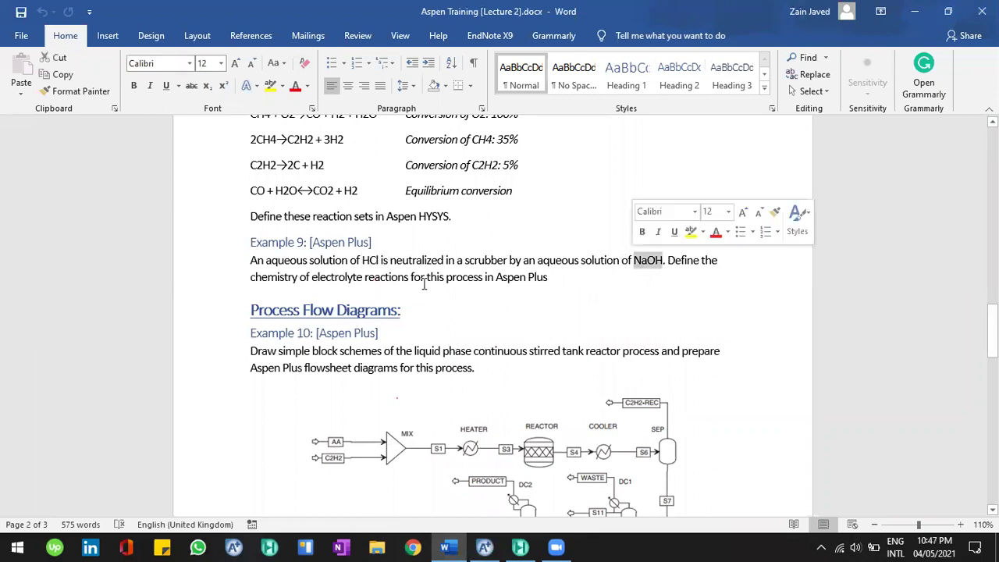
{"action": "left_click_drag", "start_coordinate": [307, 277], "coordinate": [375, 284]}
{"action": "left_click", "coordinate": [374, 285]}
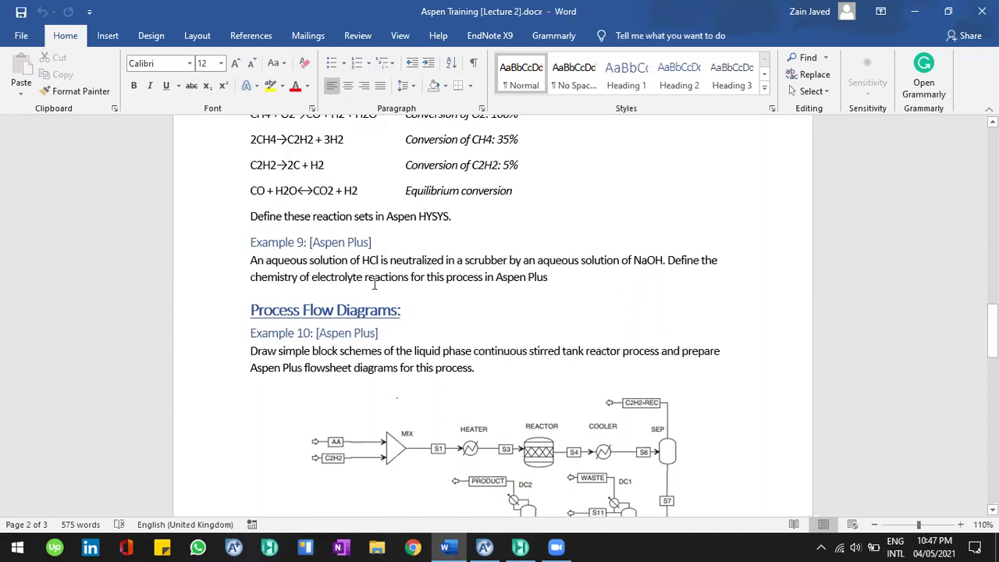
Switch back to Aspen Plus and close Simulation 1 without saving its changes.
{"action": "left_click", "coordinate": [484, 547]}
{"action": "left_click", "coordinate": [62, 157]}
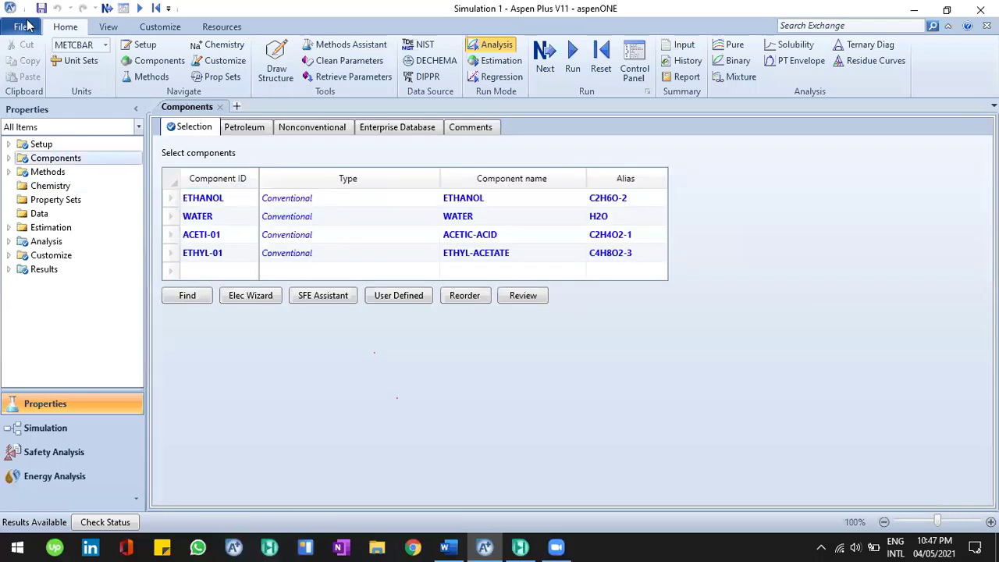
{"action": "left_click", "coordinate": [27, 27]}
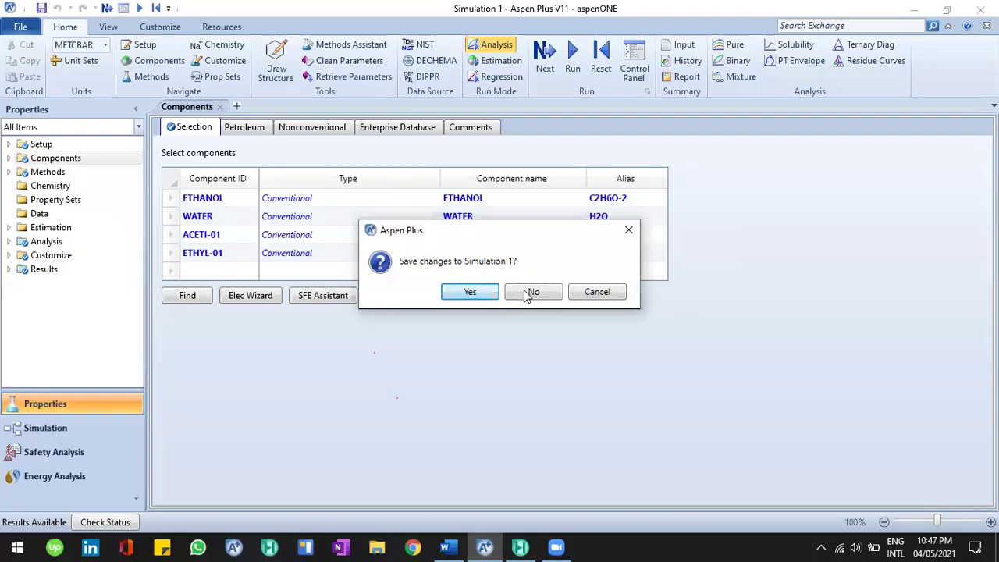
{"action": "left_click", "coordinate": [527, 292]}
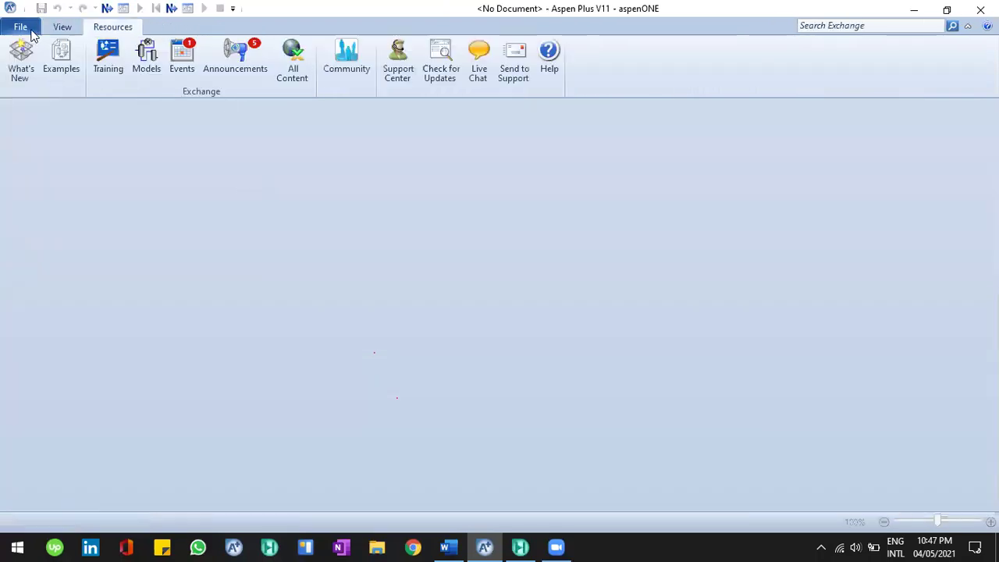
Start a new simulation and browse the installed template categories, previewing the Pharmaceuticals with Metric Units template.
{"action": "left_click", "coordinate": [30, 29]}
{"action": "left_click", "coordinate": [58, 194]}
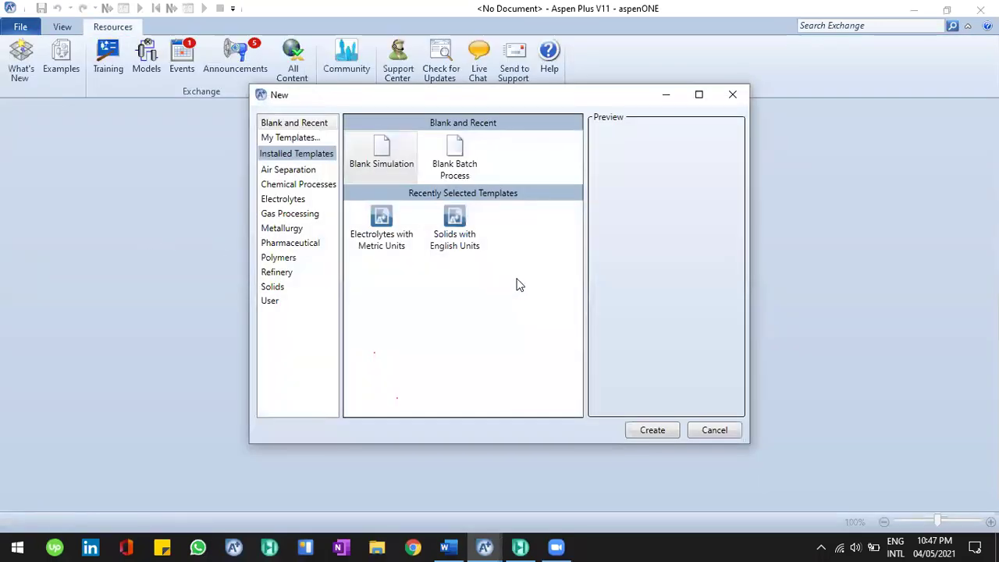
{"action": "left_click", "coordinate": [295, 229]}
{"action": "left_click", "coordinate": [294, 242]}
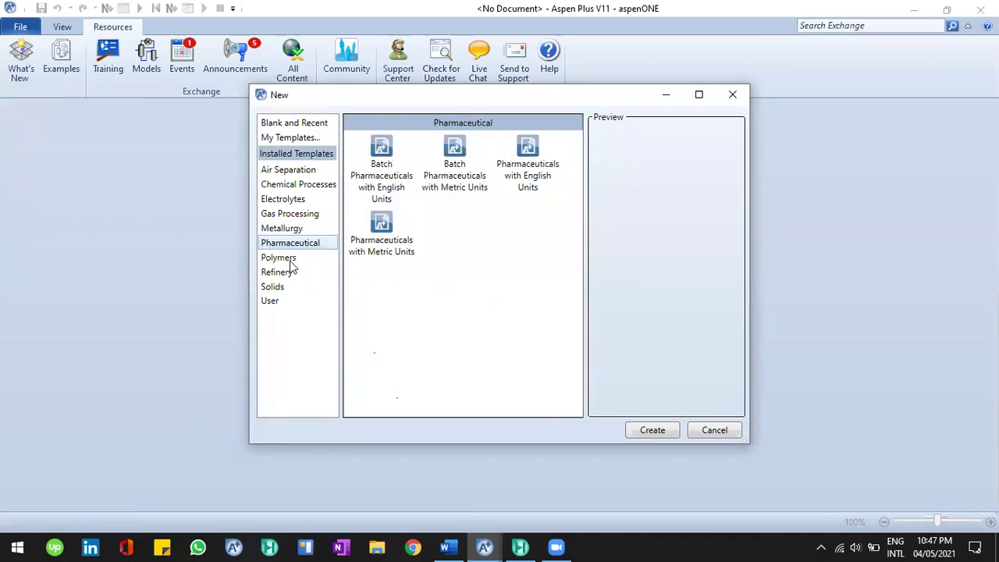
{"action": "left_click", "coordinate": [287, 272]}
{"action": "left_click", "coordinate": [289, 243]}
{"action": "left_click", "coordinate": [383, 242]}
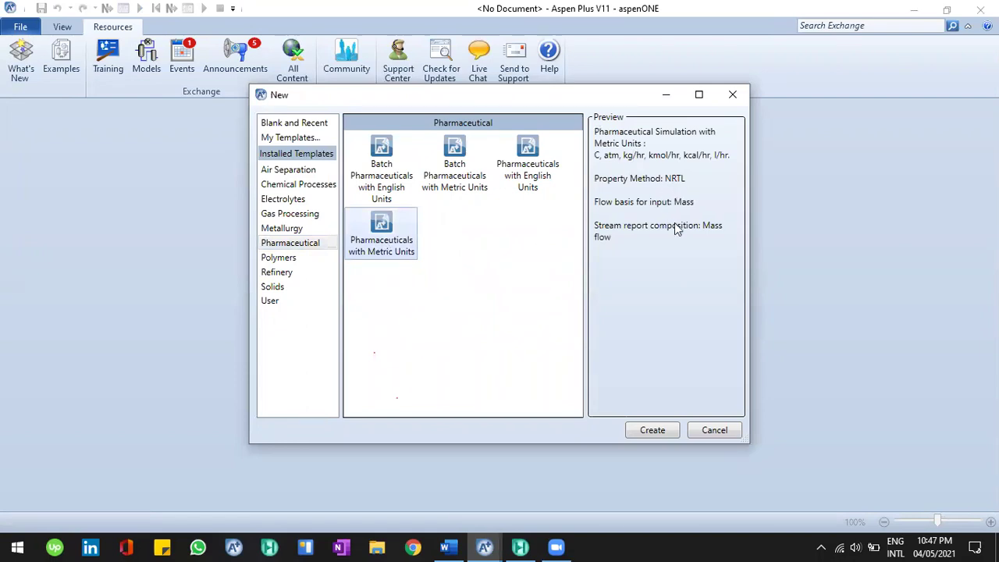
Switch to Word and recheck the Example 8 and Example 9 descriptions.
{"action": "left_click", "coordinate": [446, 547]}
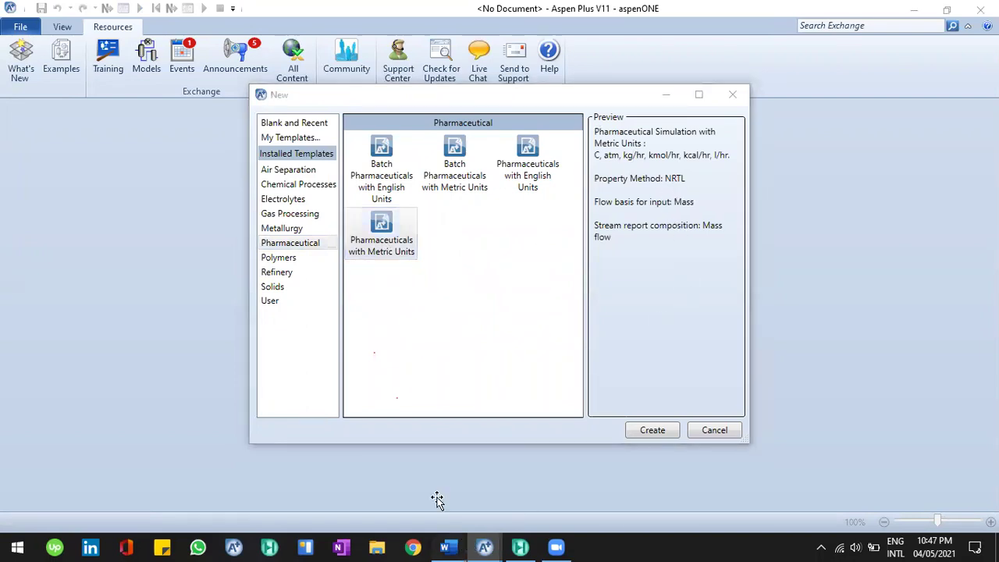
{"action": "scroll", "coordinate": [412, 343], "scroll_direction": "down", "scroll_amount": 1}
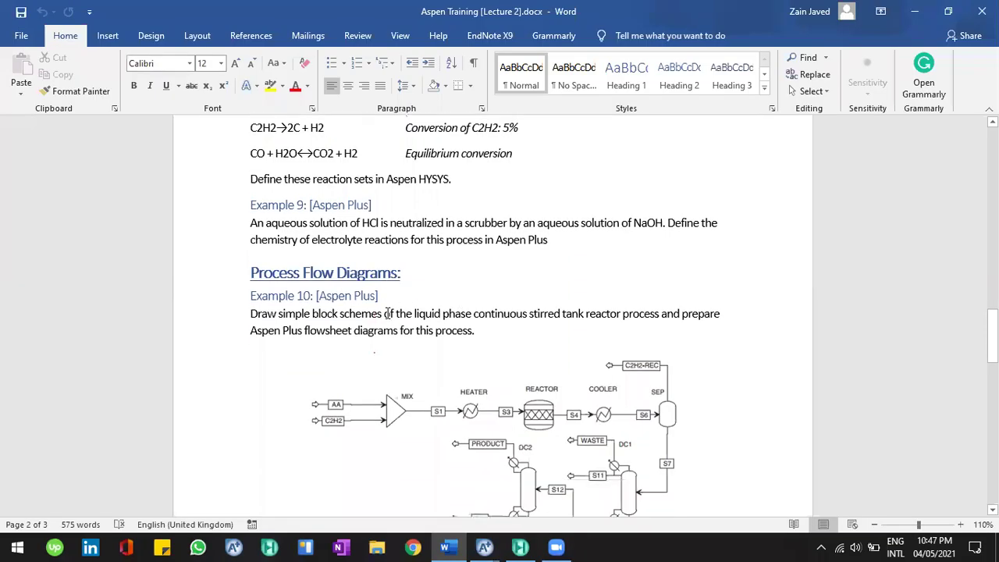
{"action": "scroll", "coordinate": [395, 341], "scroll_direction": "up", "scroll_amount": 5}
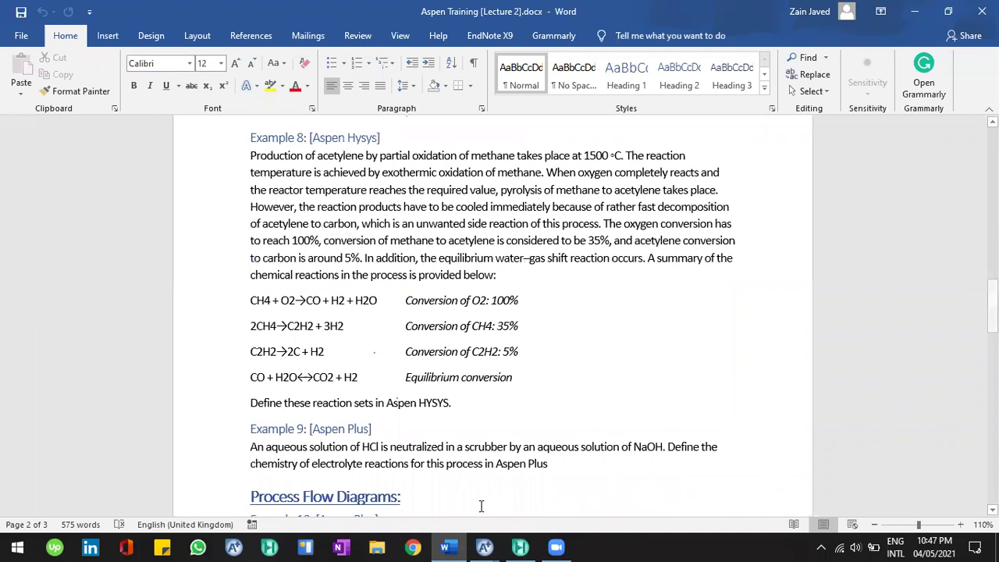
Return to Aspen Plus, compare the two Electrolytes templates and create the simulation from Electrolytes with English Units.
{"action": "key", "text": "alt+Tab"}
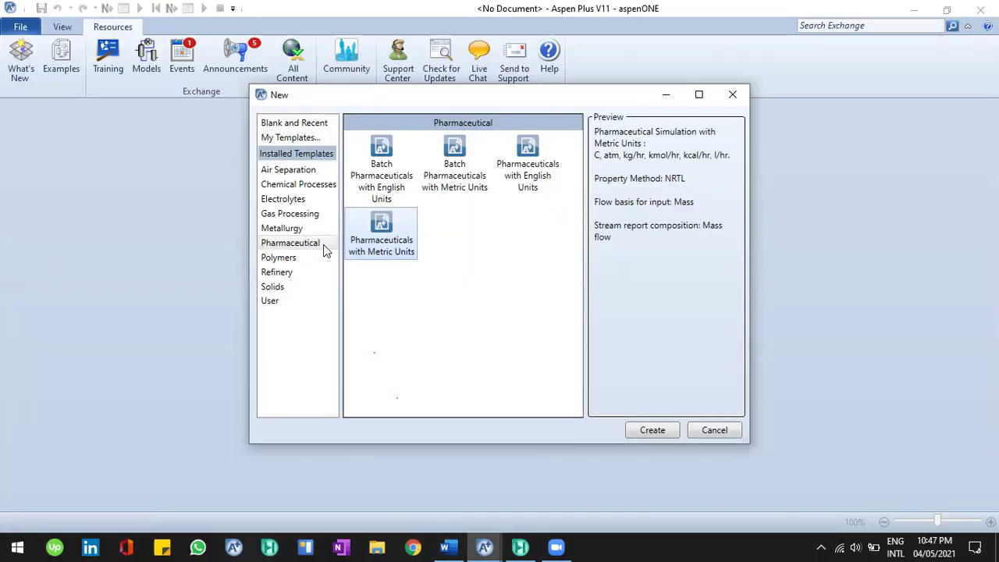
{"action": "left_click", "coordinate": [317, 201]}
{"action": "left_click", "coordinate": [473, 166]}
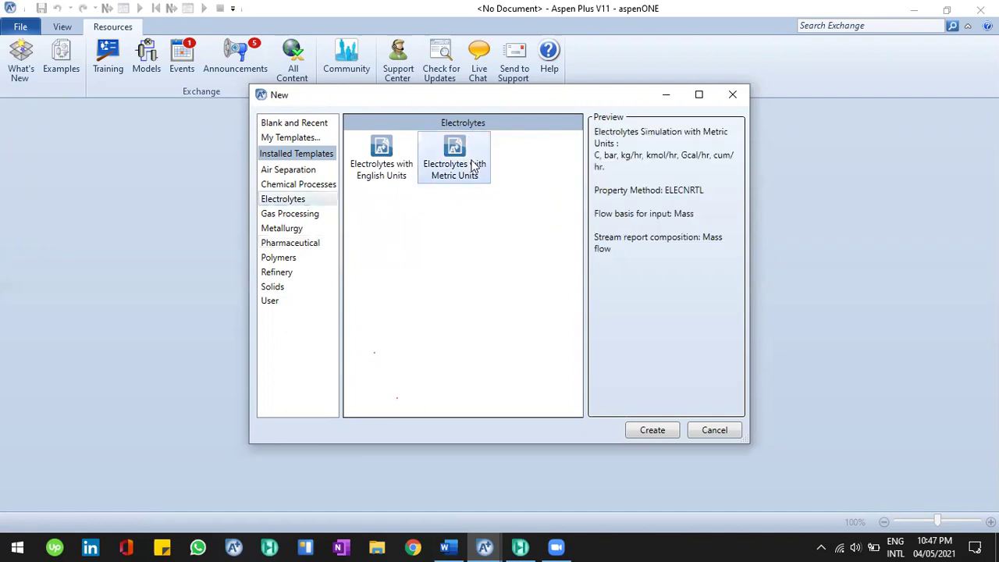
{"action": "left_click", "coordinate": [390, 153]}
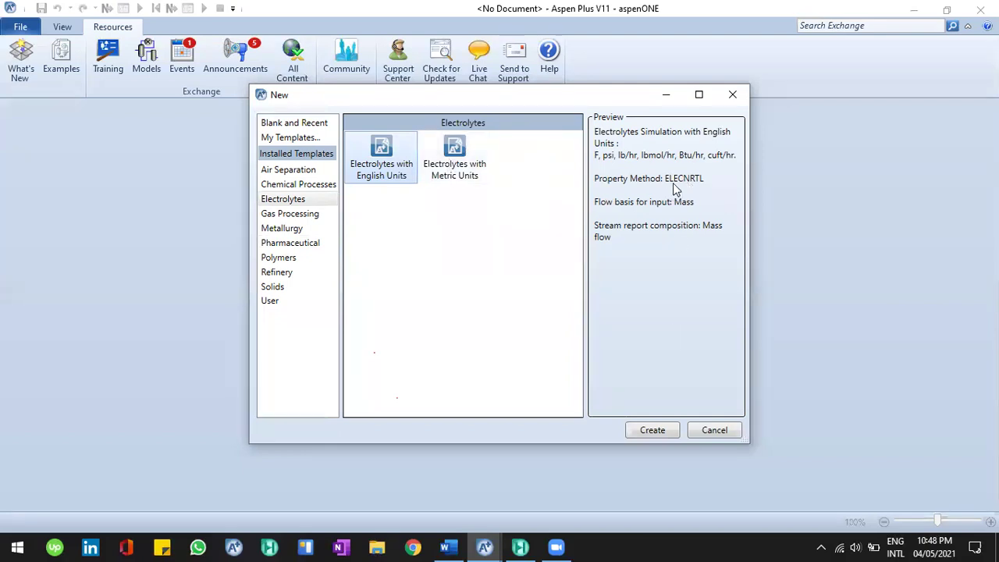
{"action": "left_click", "coordinate": [652, 430]}
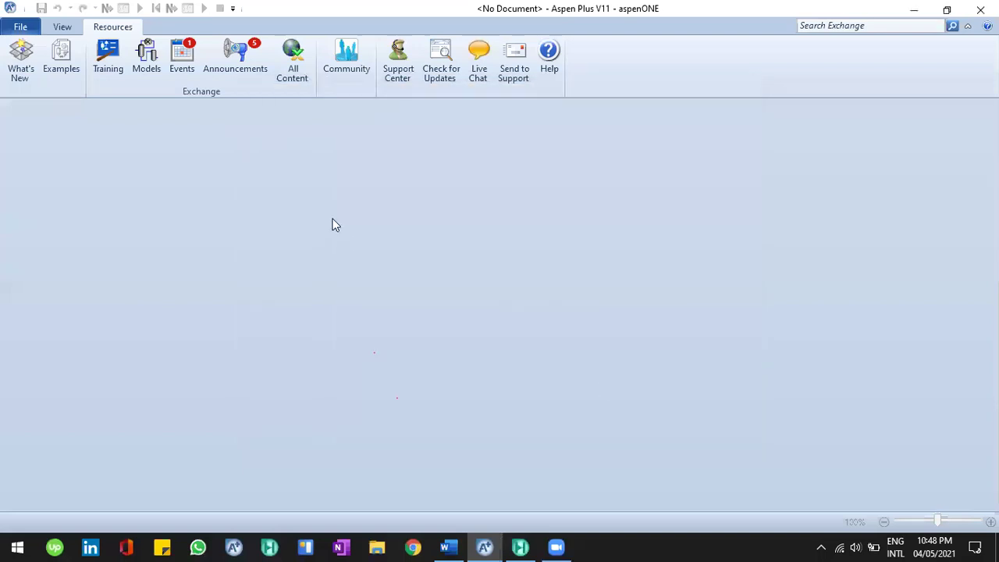